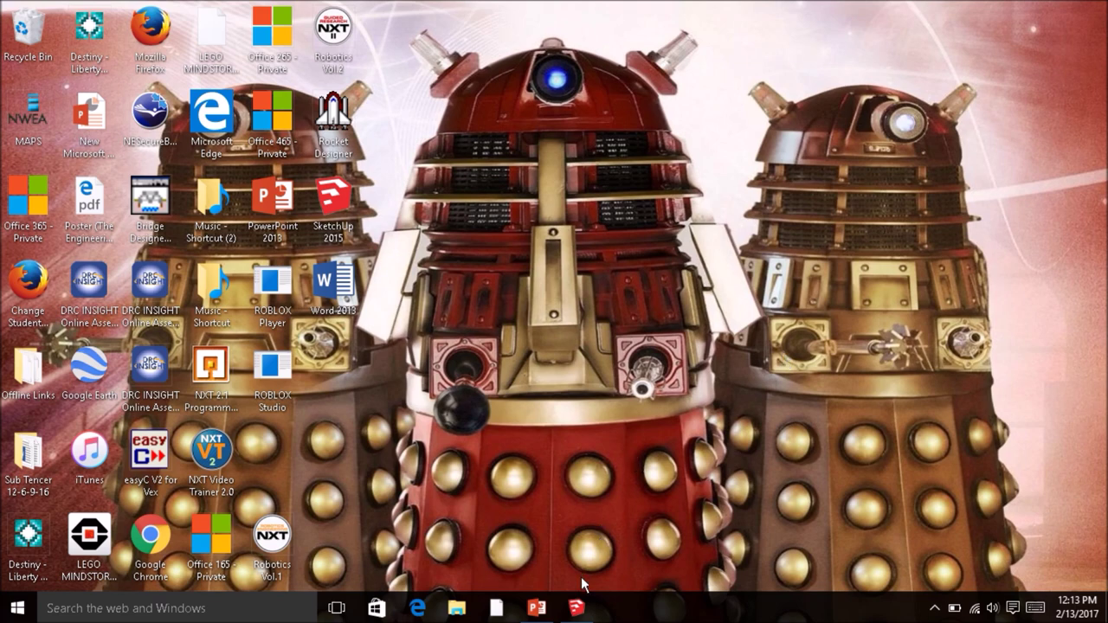
Step: Switch to SketchUp and view the finished New Clock model from the front, checking the three clock designs
left_click(578, 610)
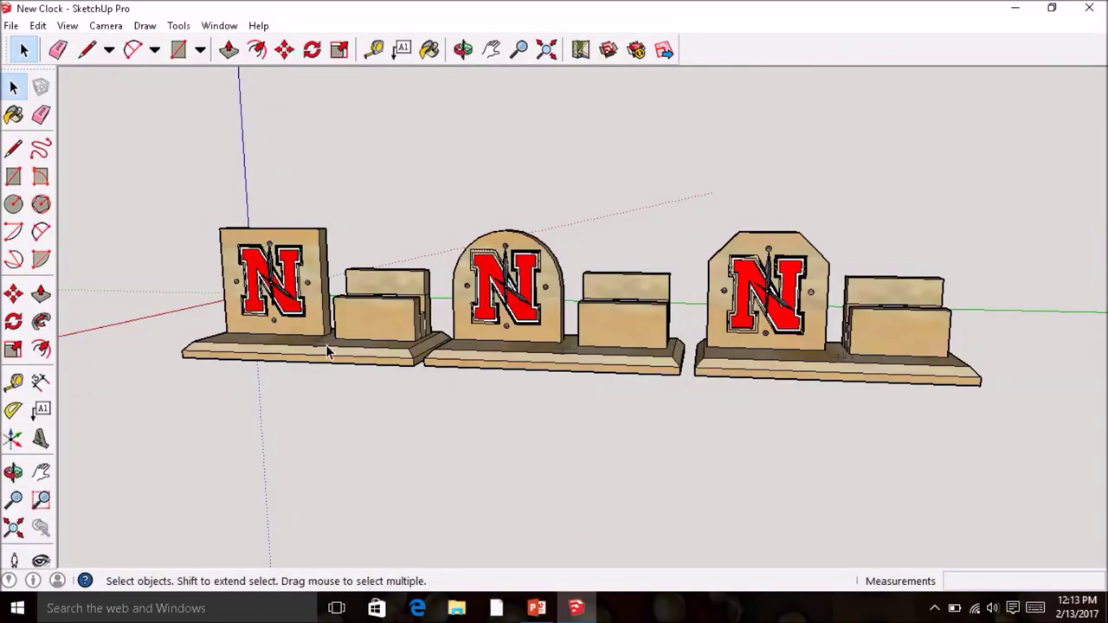
middle_click_drag(364, 416, 410, 422)
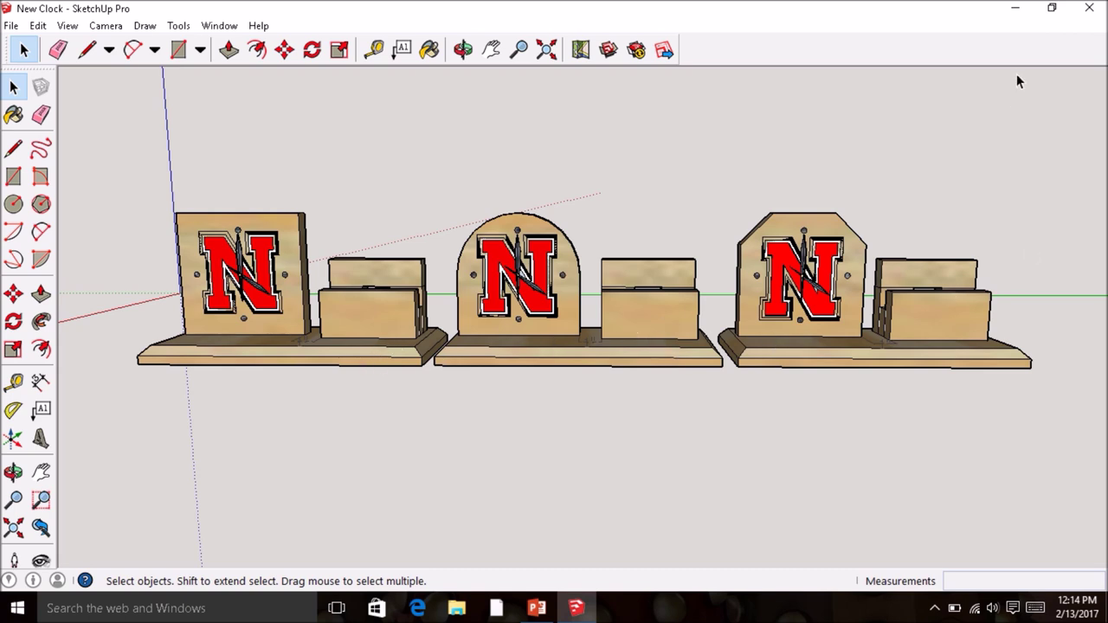
left_click(1025, 11)
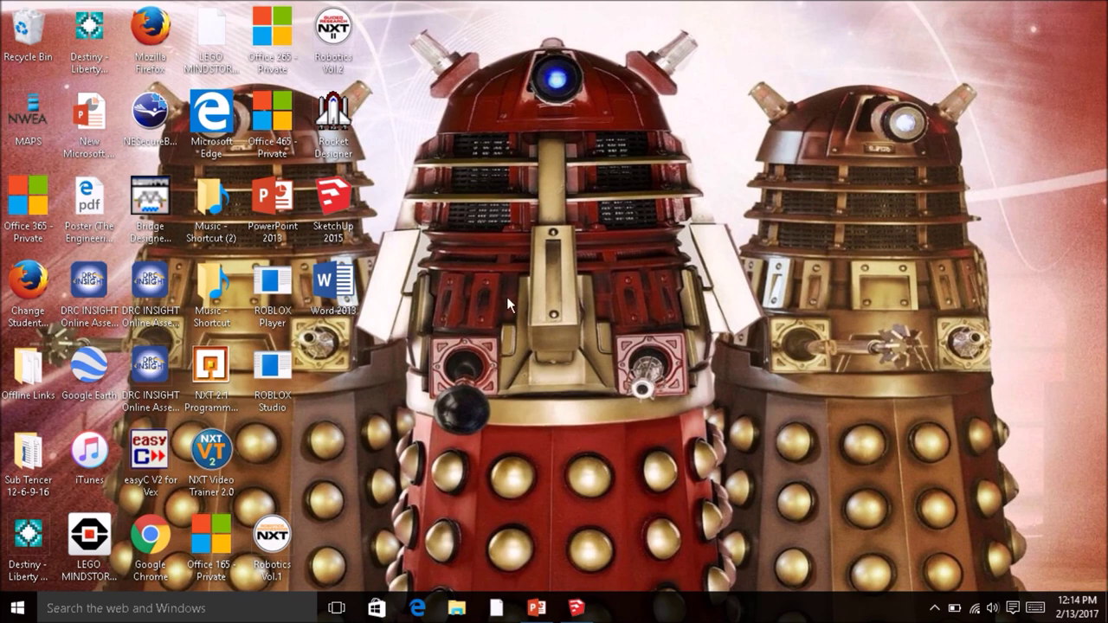
Step: Start a new SketchUp model and set its save location to Period 4, Rotation 4, SketchUp Clock on LMS Tech Drop (X:)
left_click(336, 205)
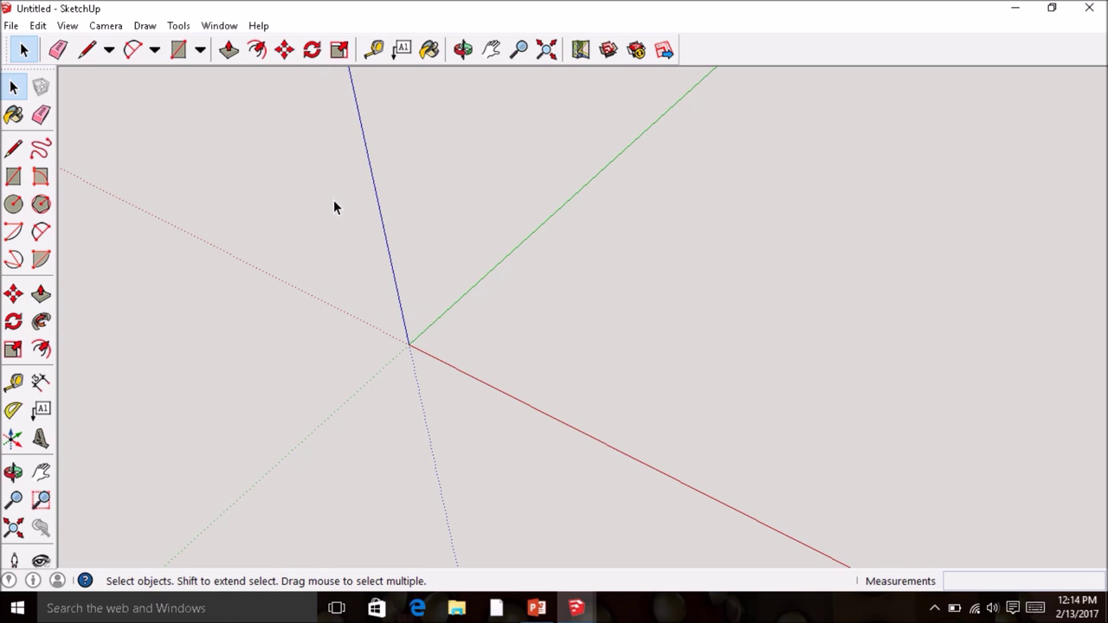
left_click(10, 26)
left_click(50, 107)
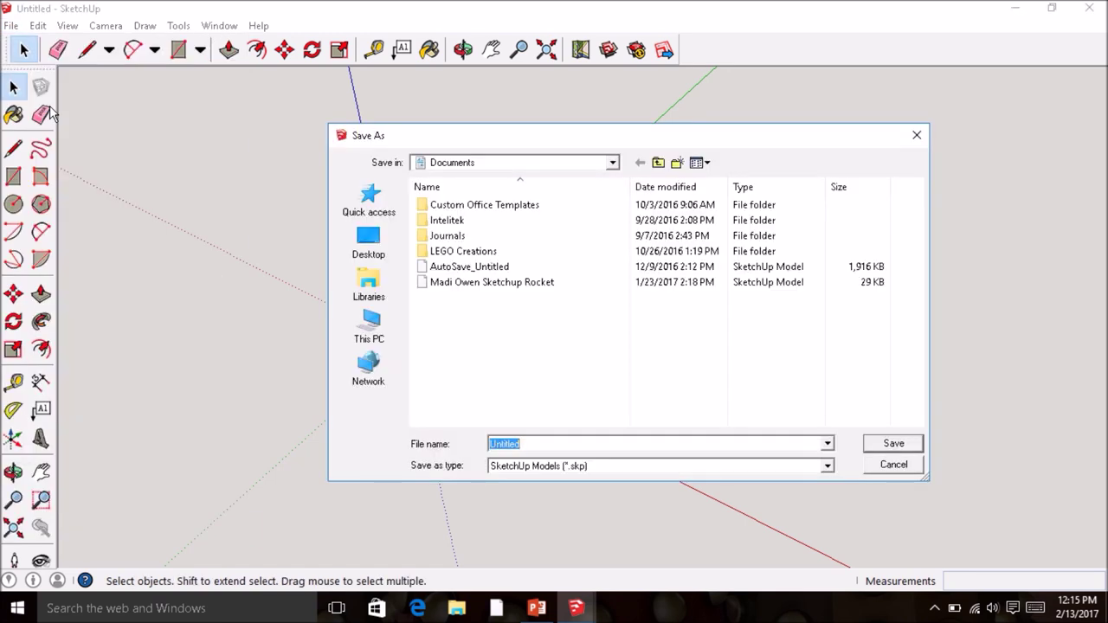
left_click(374, 337)
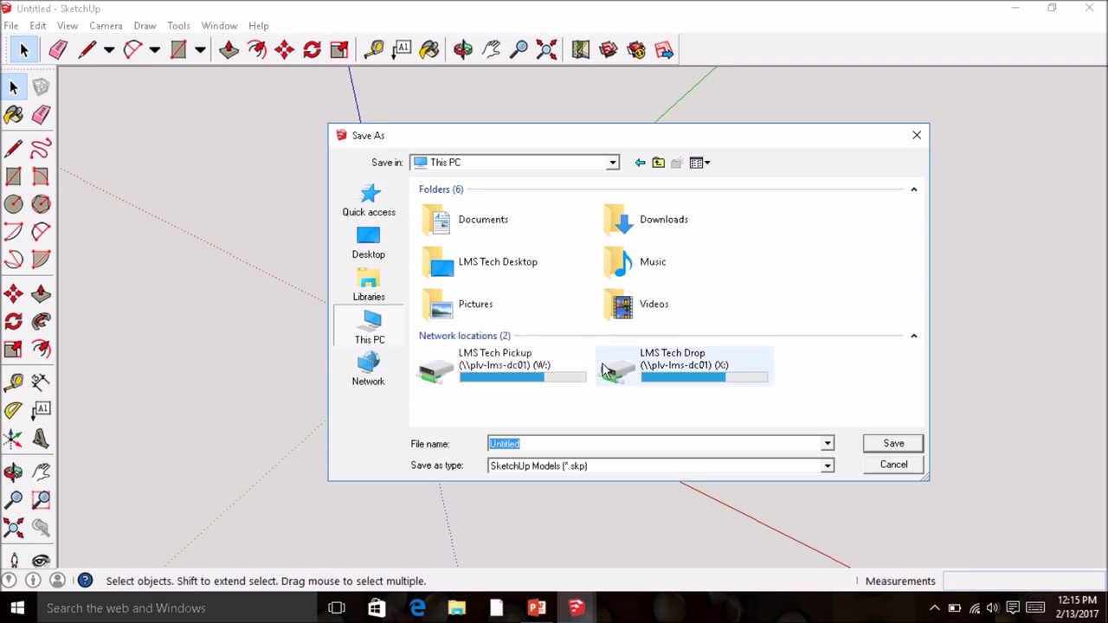
left_click(708, 367)
double_click(707, 366)
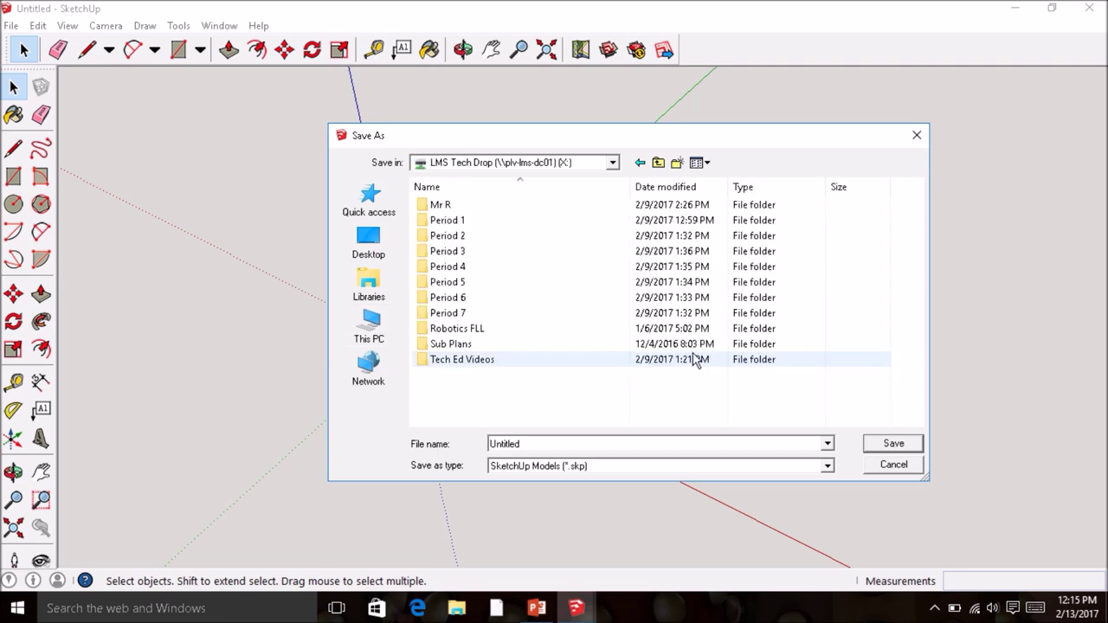
double_click(450, 267)
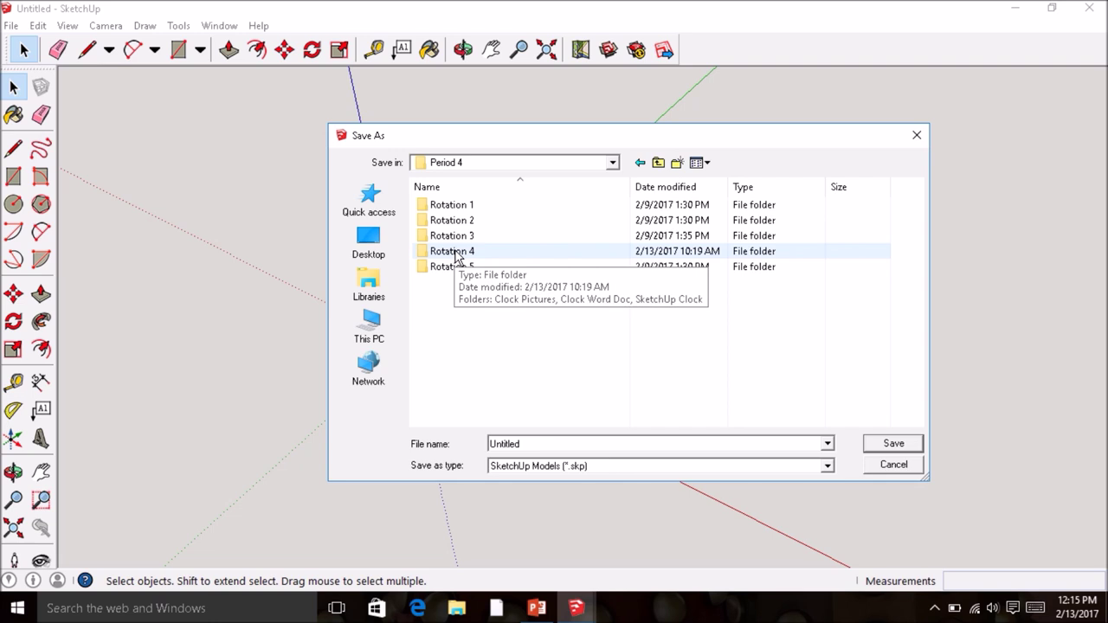
double_click(456, 252)
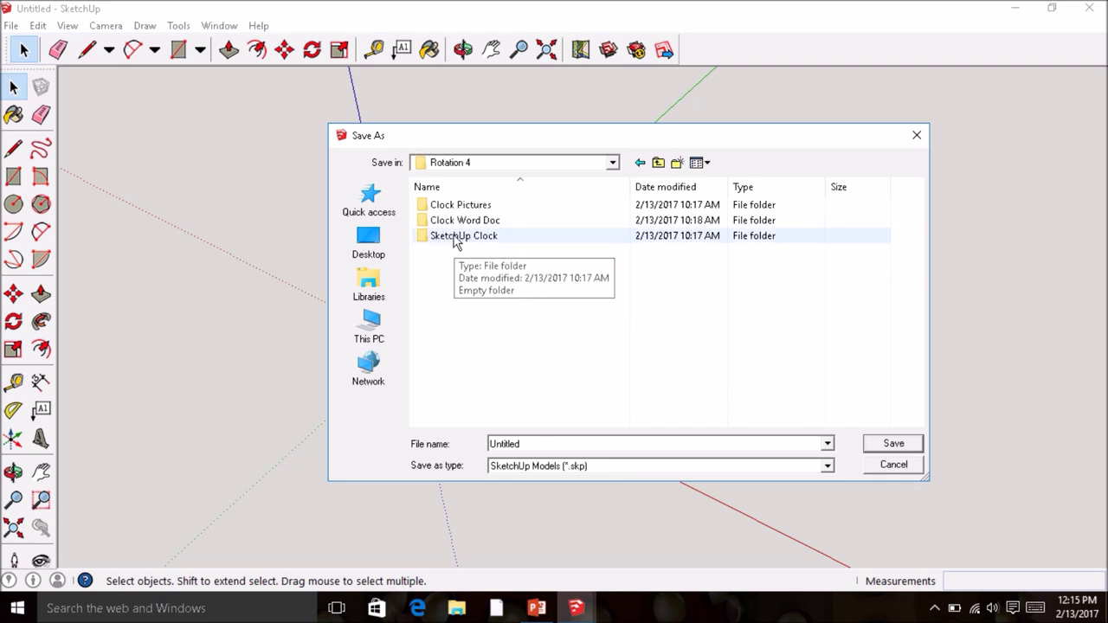
double_click(457, 237)
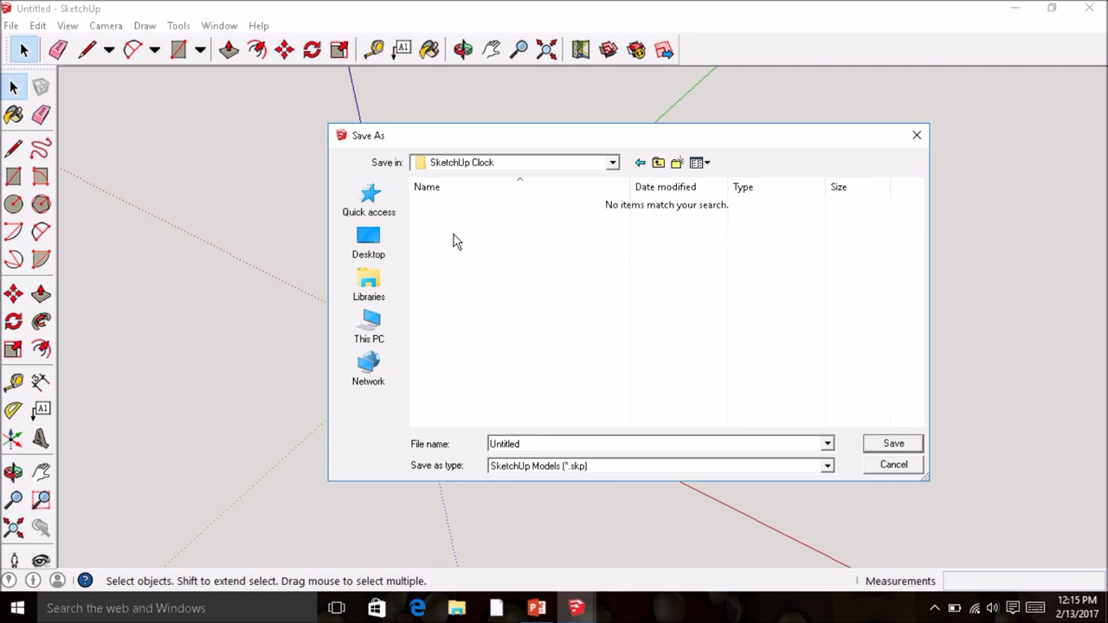
Step: Save the new model with the file name First Last Name
double_click(549, 445)
type("First L")
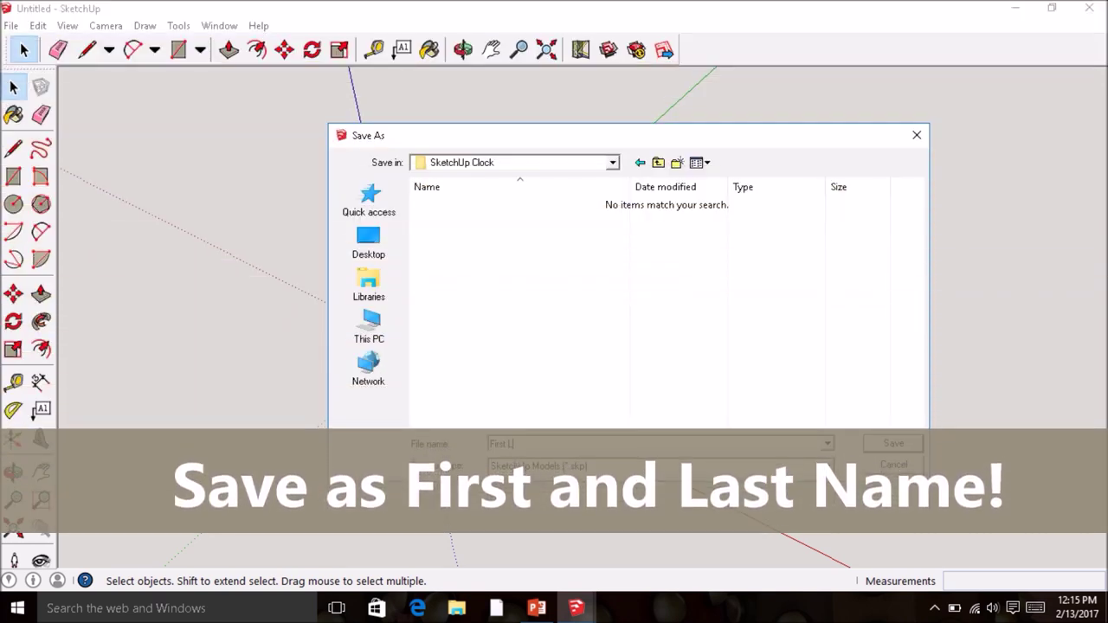
type("ast Name")
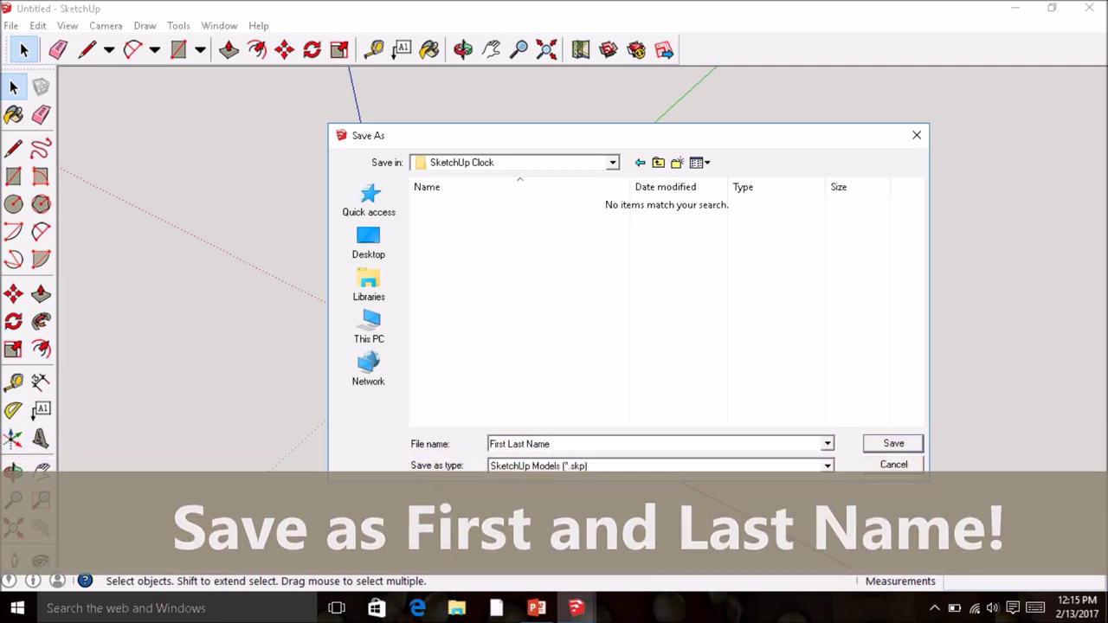
left_click(915, 443)
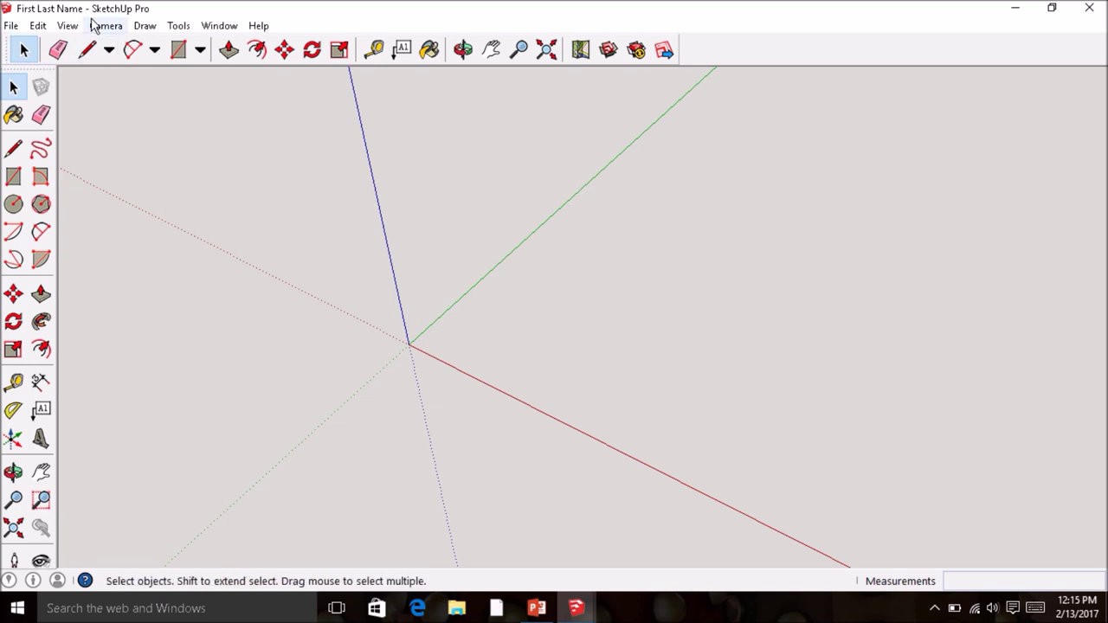
Step: Save a second copy of the model in the same folder, named with the partner's full name
left_click(11, 25)
left_click(47, 104)
left_click_drag(556, 444, 403, 438)
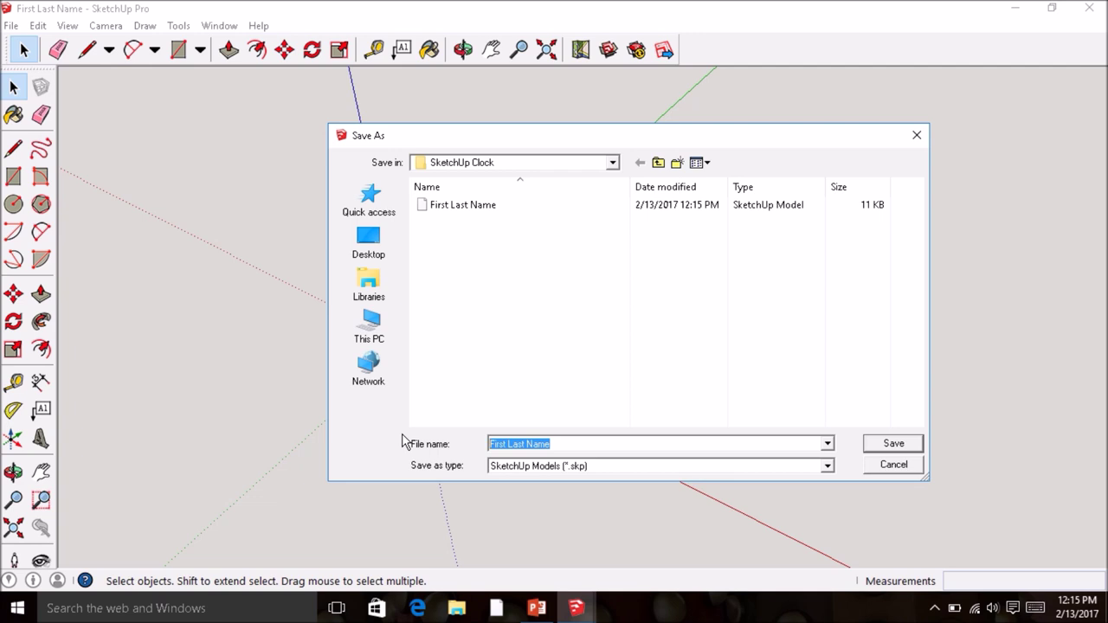
type("B")
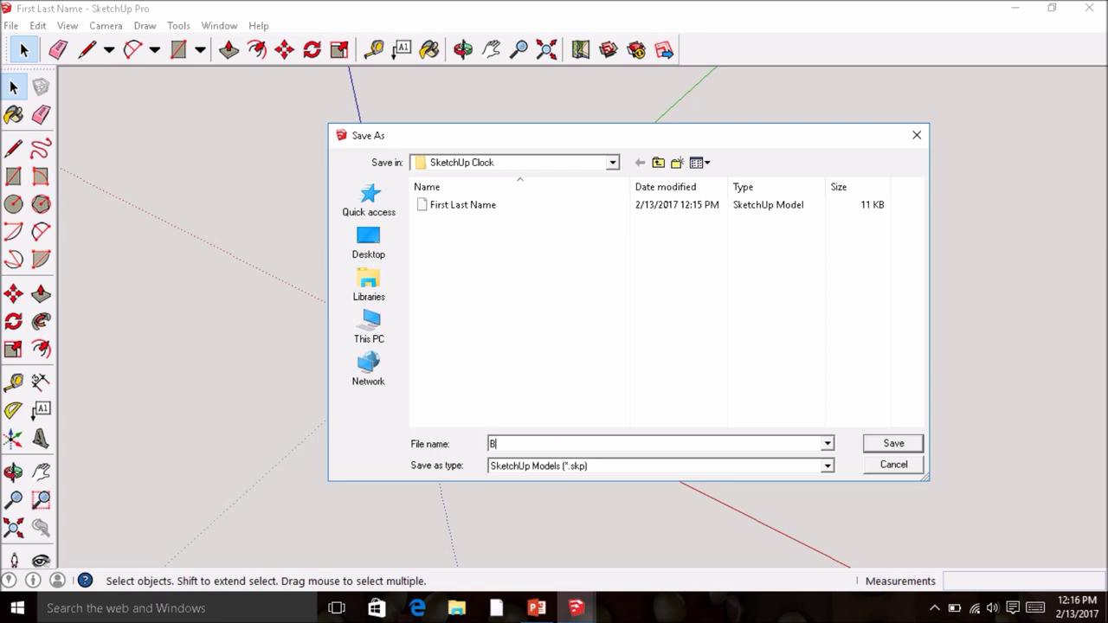
type("illy Bob")
left_click(893, 444)
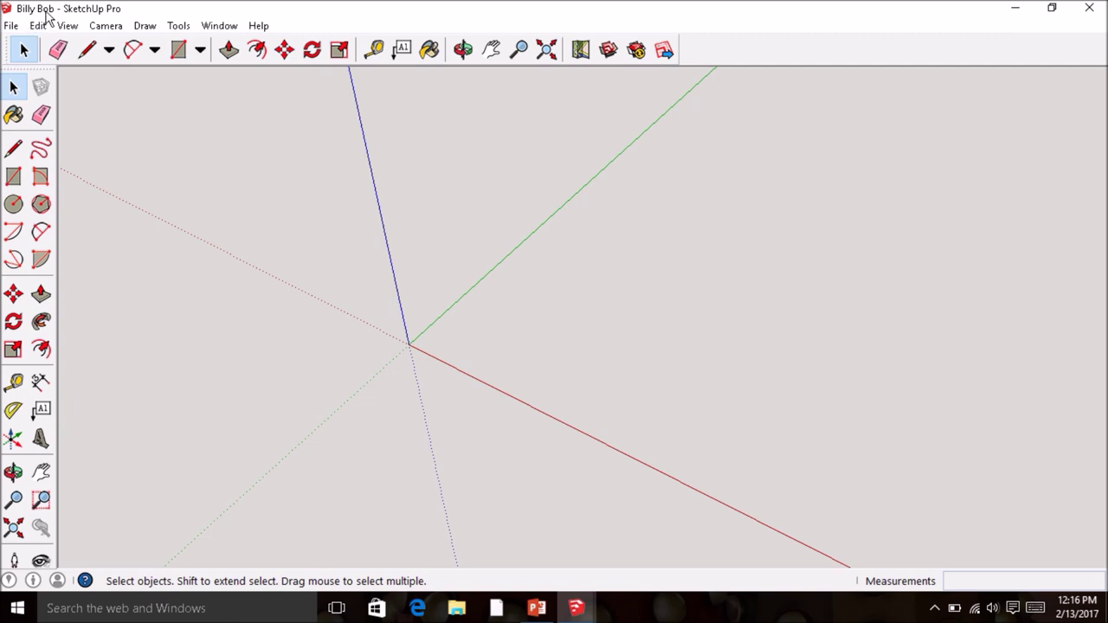
Step: Switch to File Explorer and browse LMS Tech Drop (X:) to the SketchUp Clock folder under Period 4, Rotation 4
left_click(457, 609)
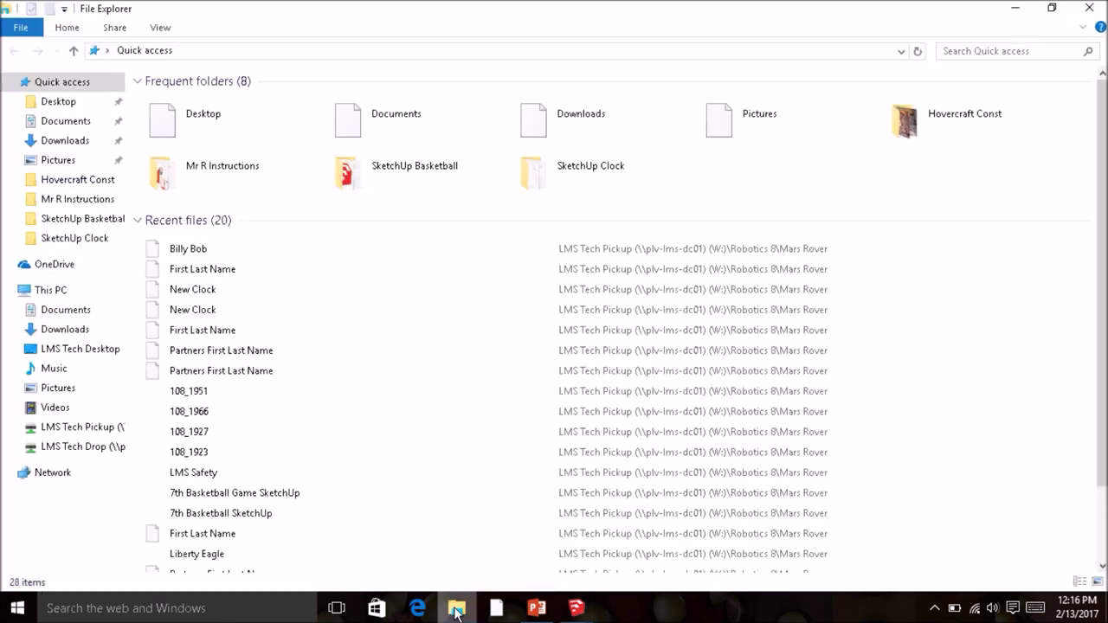
left_click(90, 448)
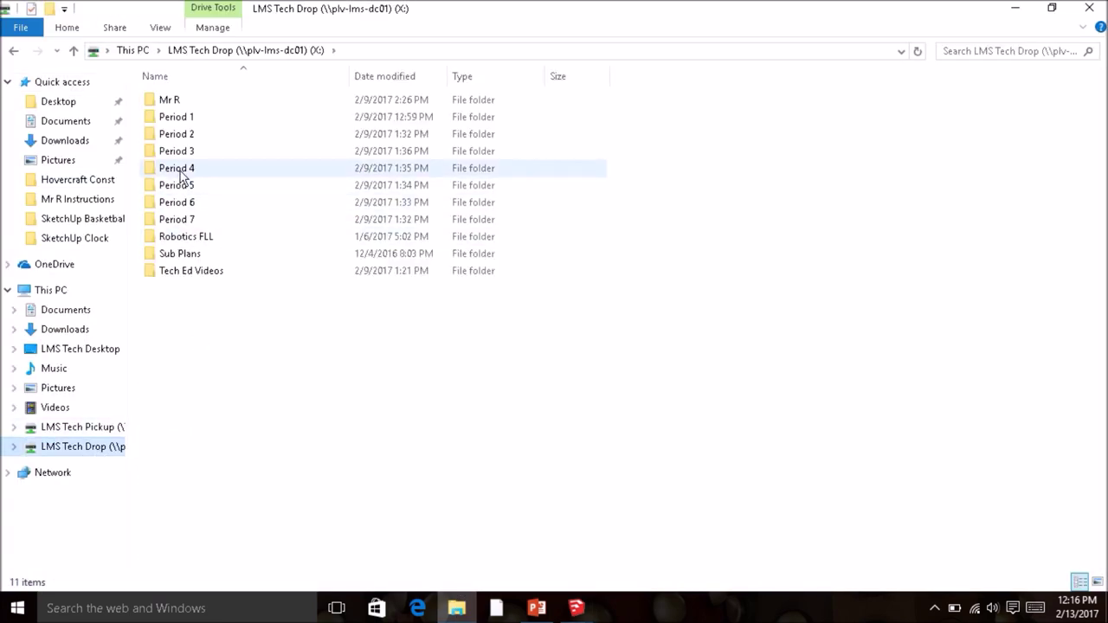
left_click(179, 172)
double_click(179, 169)
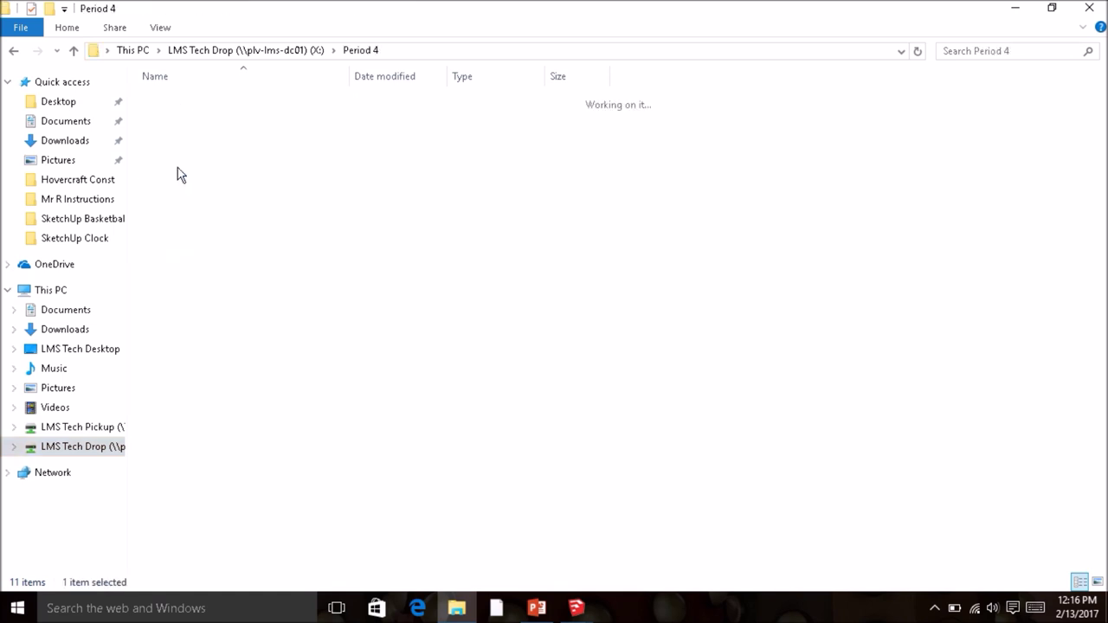
double_click(178, 152)
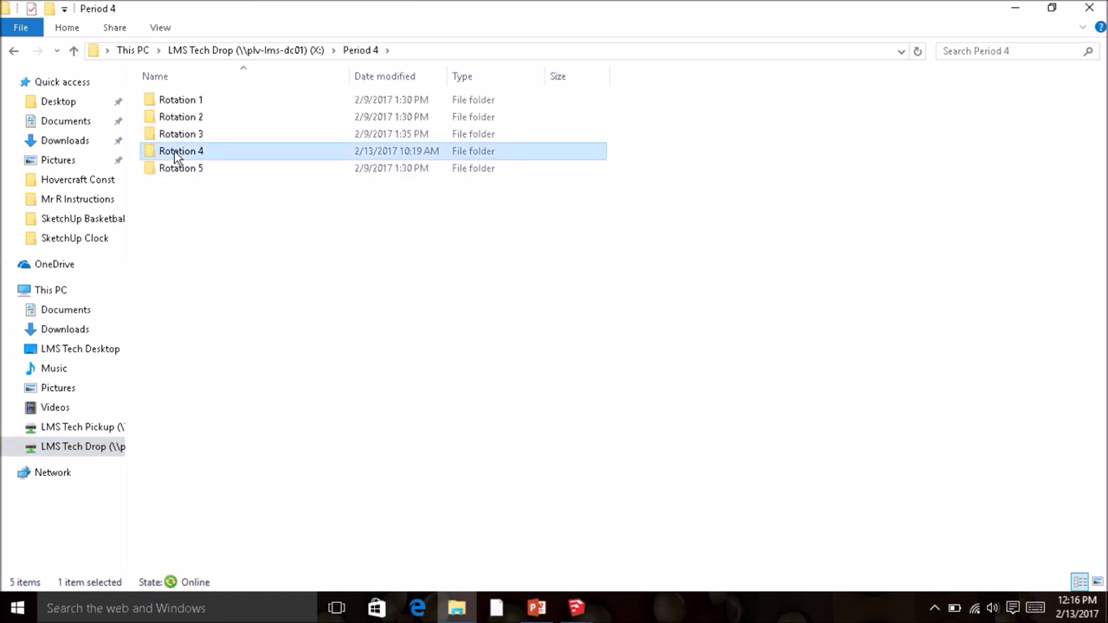
double_click(177, 137)
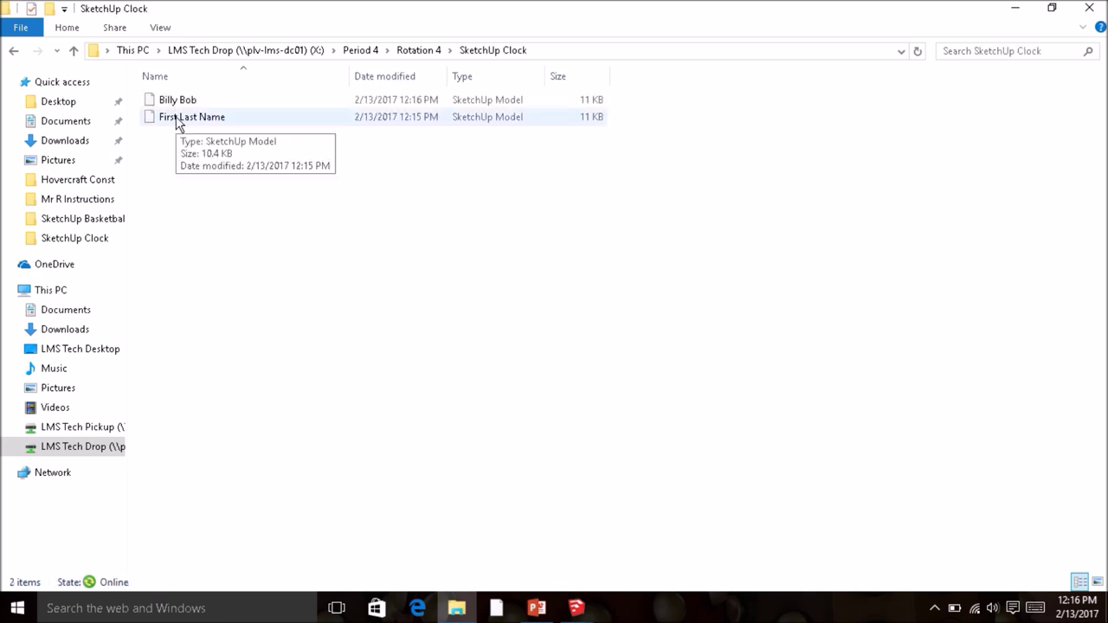
Step: Open the First Last Name model with SketchUp 2016
double_click(177, 118)
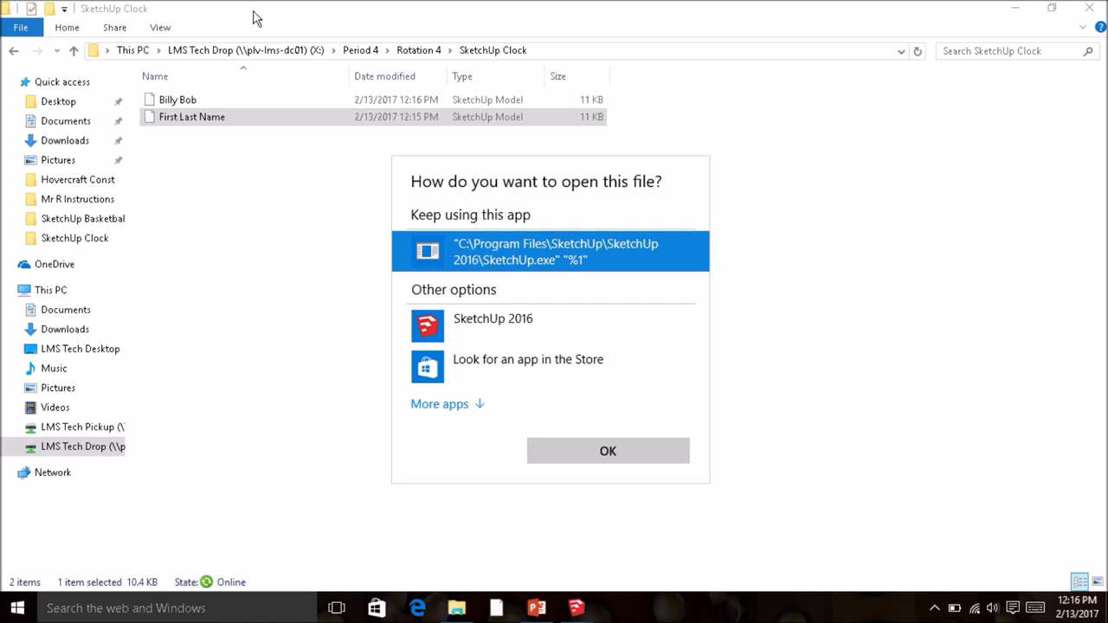
left_click(522, 323)
left_click(613, 466)
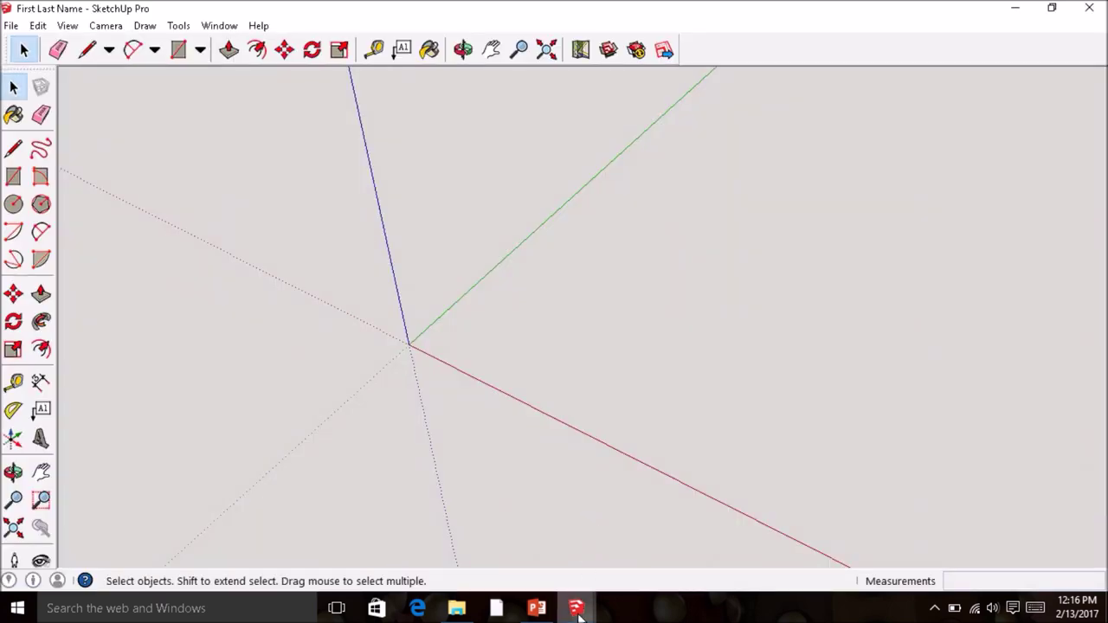
Step: Check that both saved models are open by switching to the partner's file and back to First Last Name
mouse_move(578, 611)
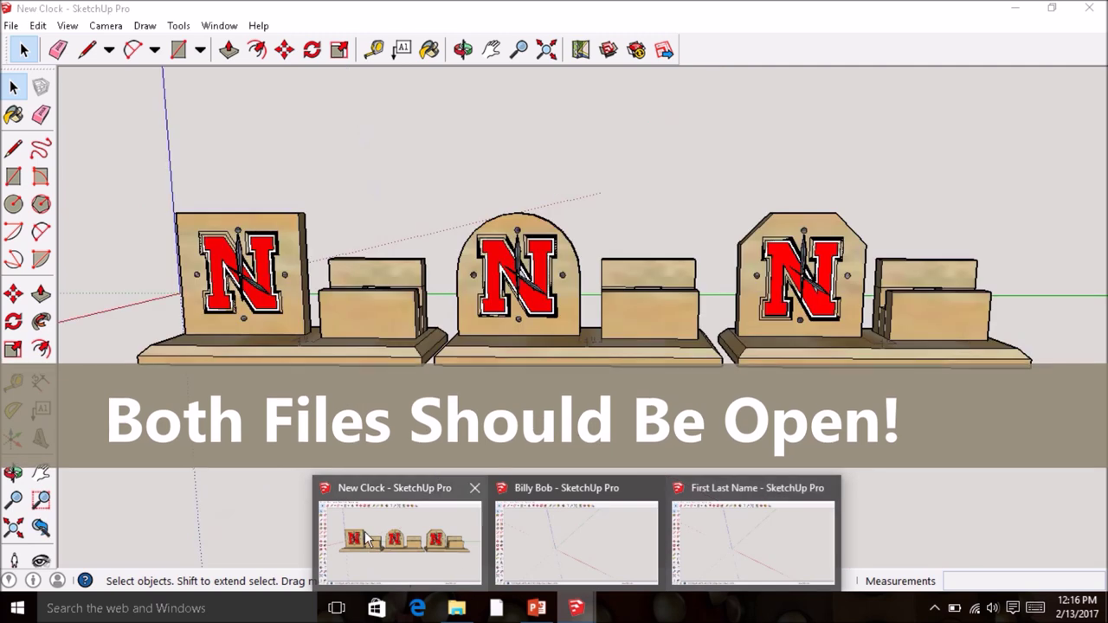
left_click(605, 548)
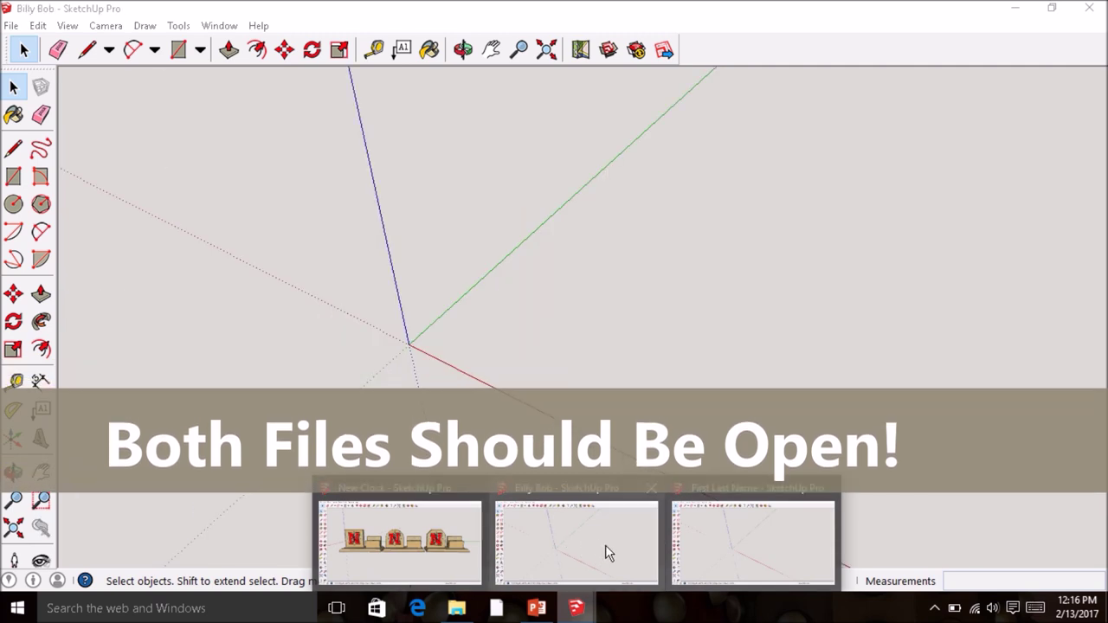
mouse_move(703, 531)
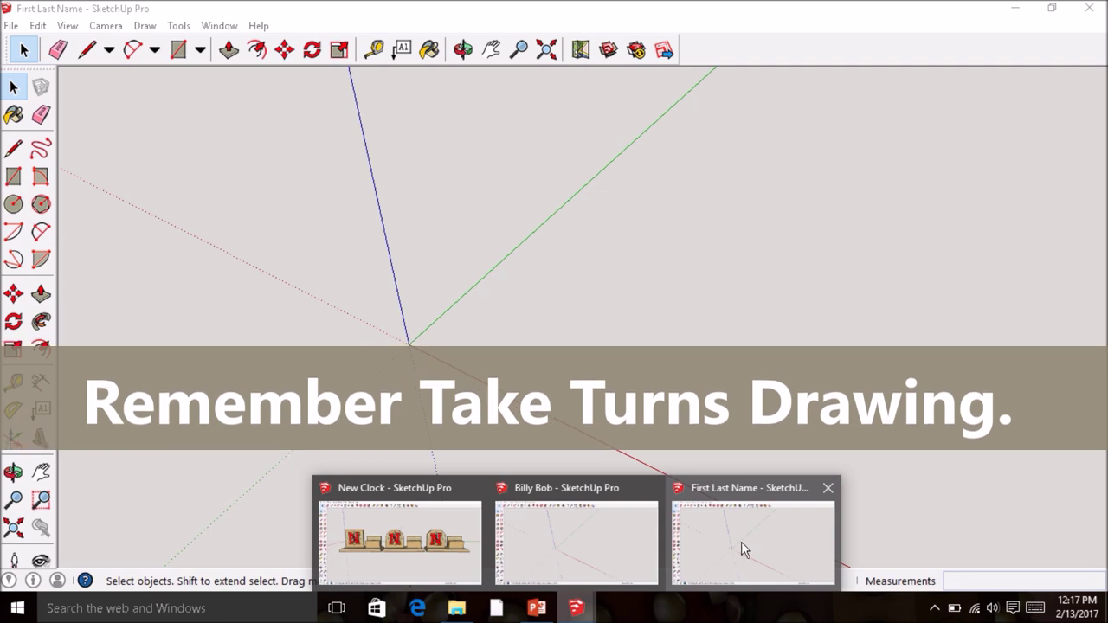
left_click(602, 545)
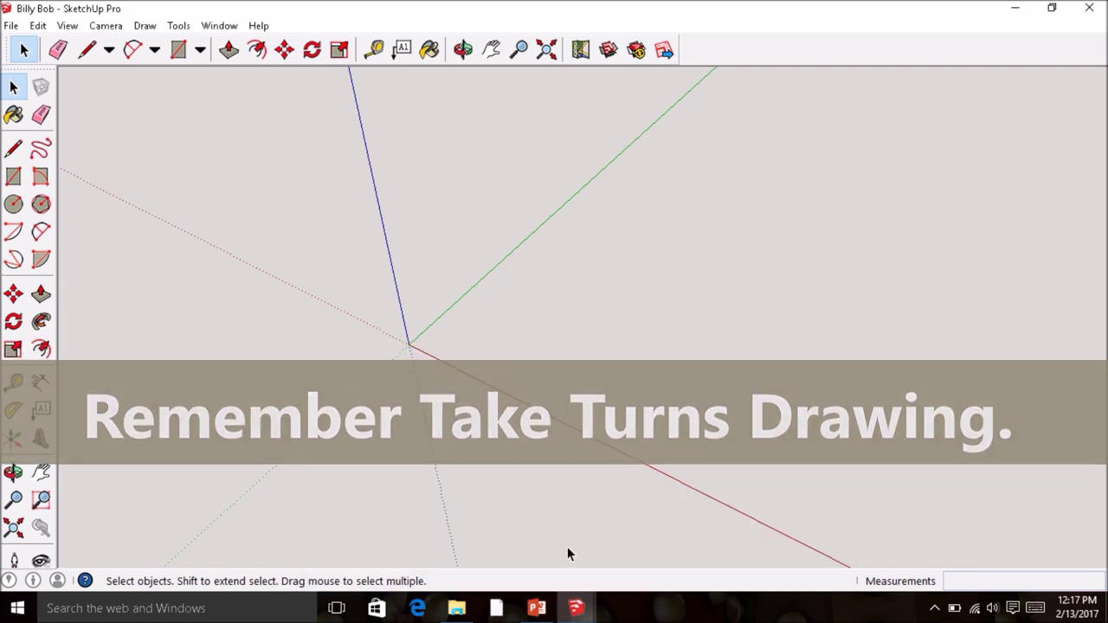
mouse_move(576, 608)
left_click(702, 544)
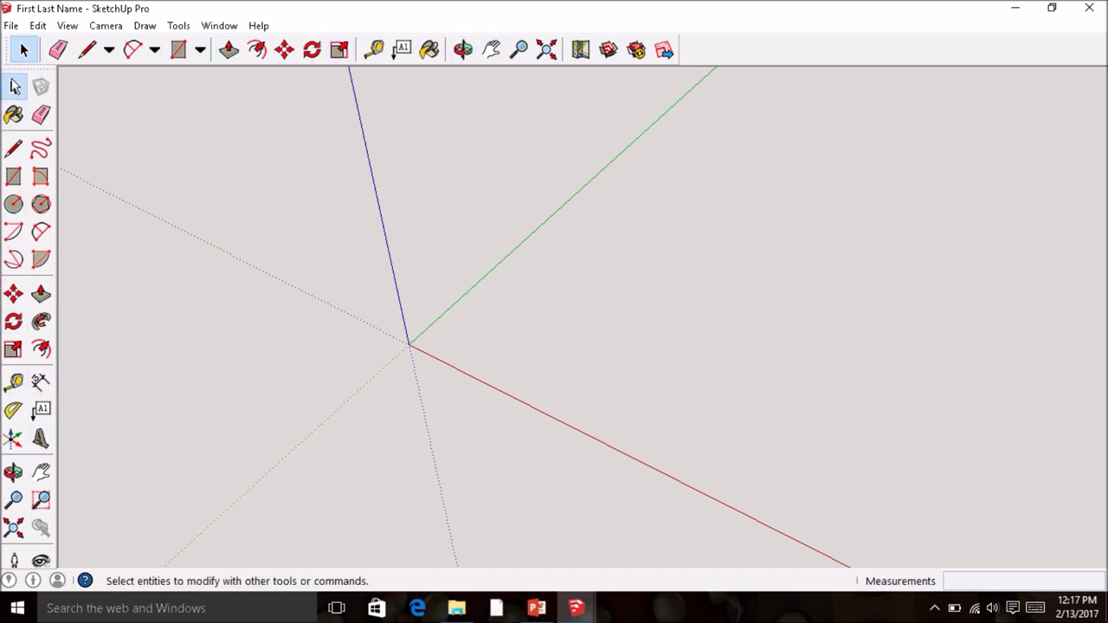
Step: Undock the Large Tool Set and remove it from the workspace
left_click_drag(19, 66, 495, 150)
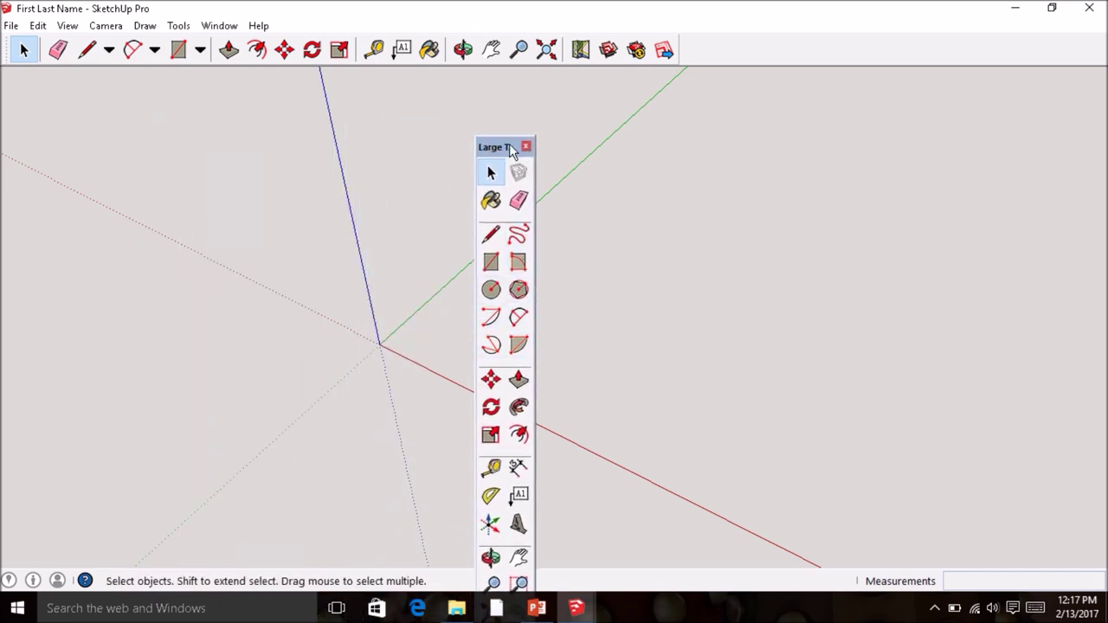
left_click(525, 146)
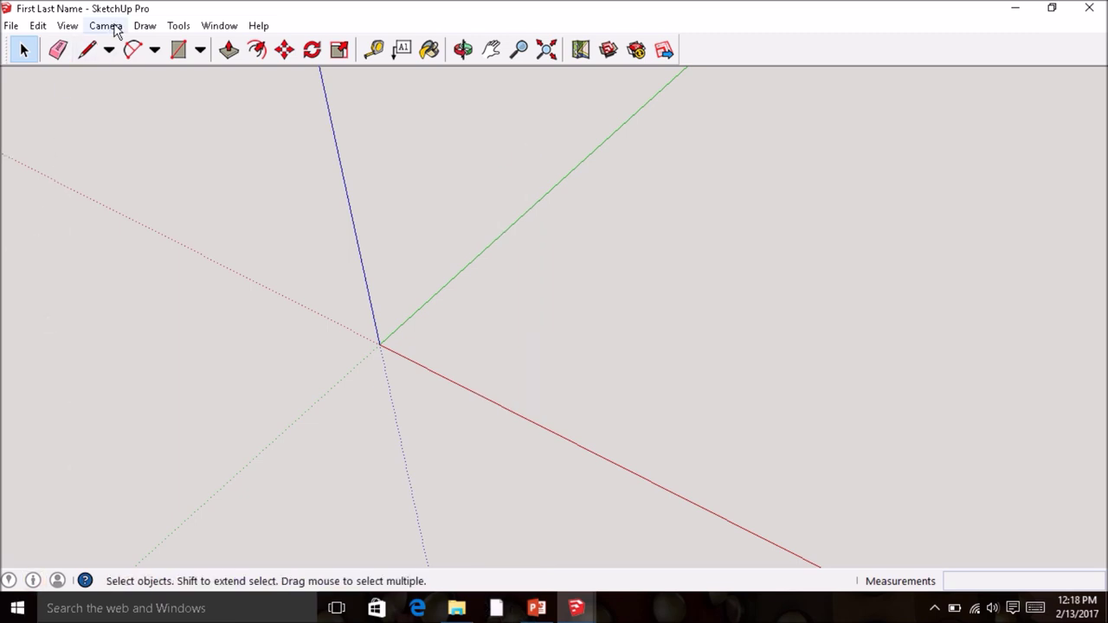
Step: Enable the Large Tool Set alongside Getting Started and dock it vertically beside the drawing area
left_click(66, 28)
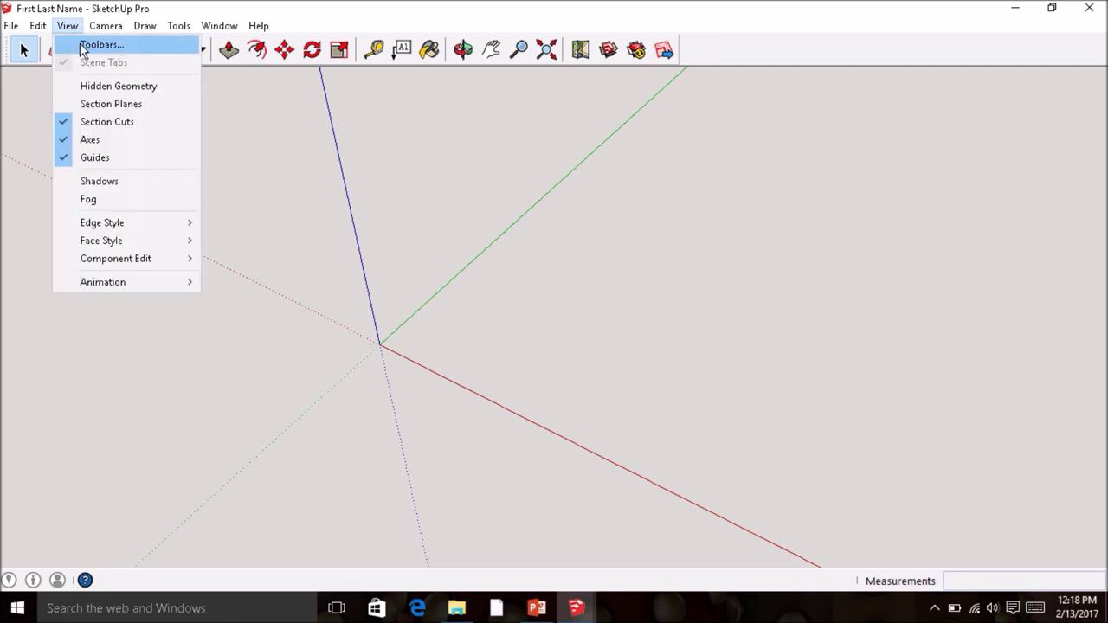
left_click(101, 45)
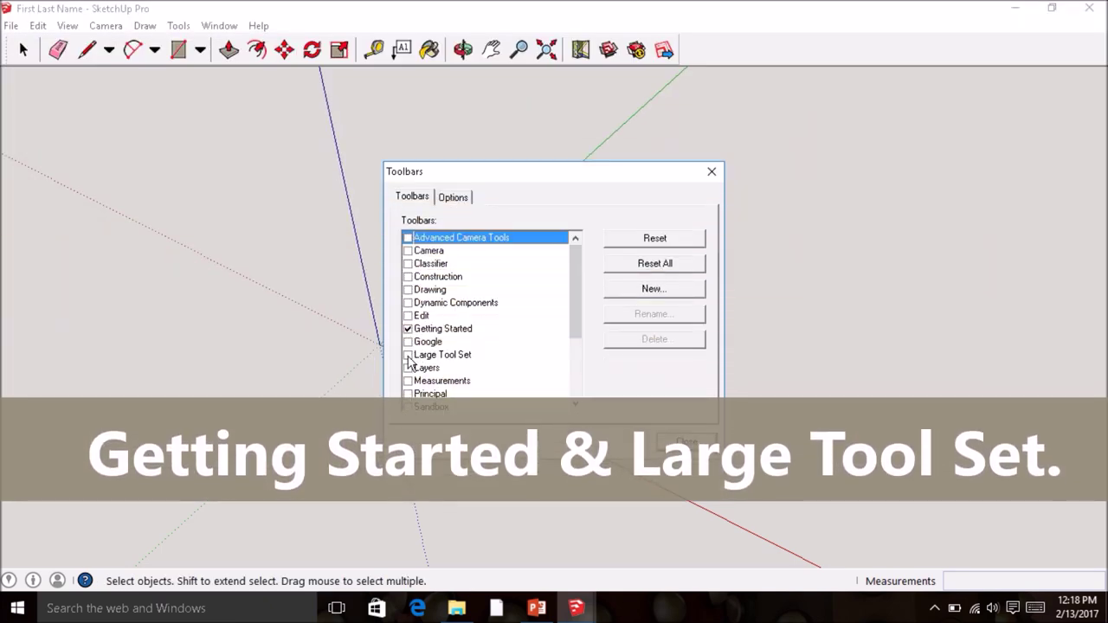
left_click(408, 356)
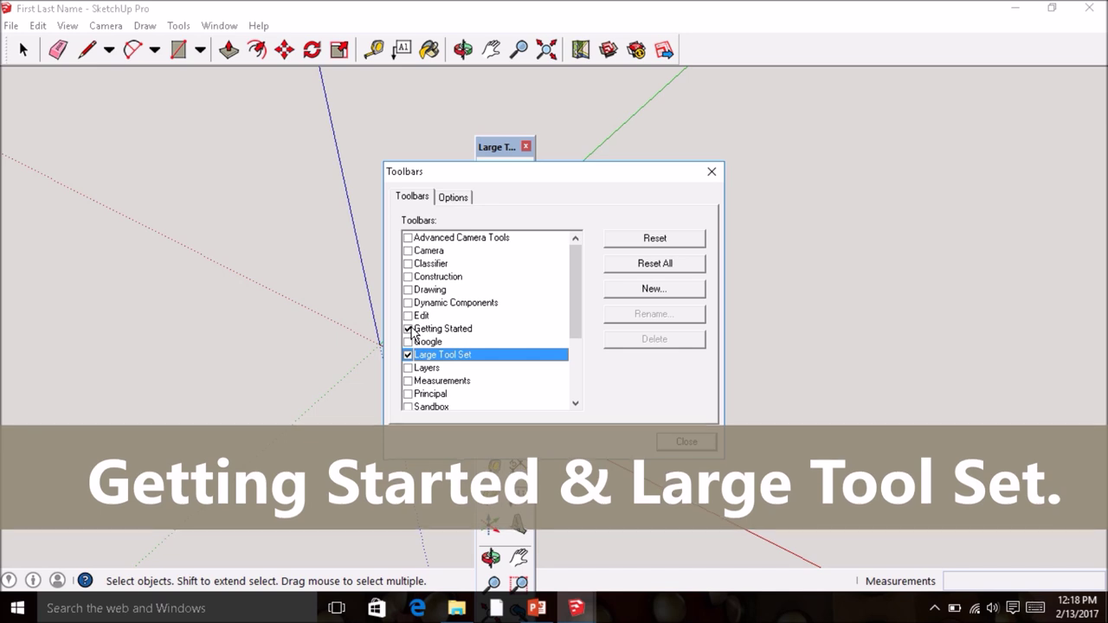
left_click_drag(536, 176, 730, 156)
left_click_drag(491, 147, 3, 296)
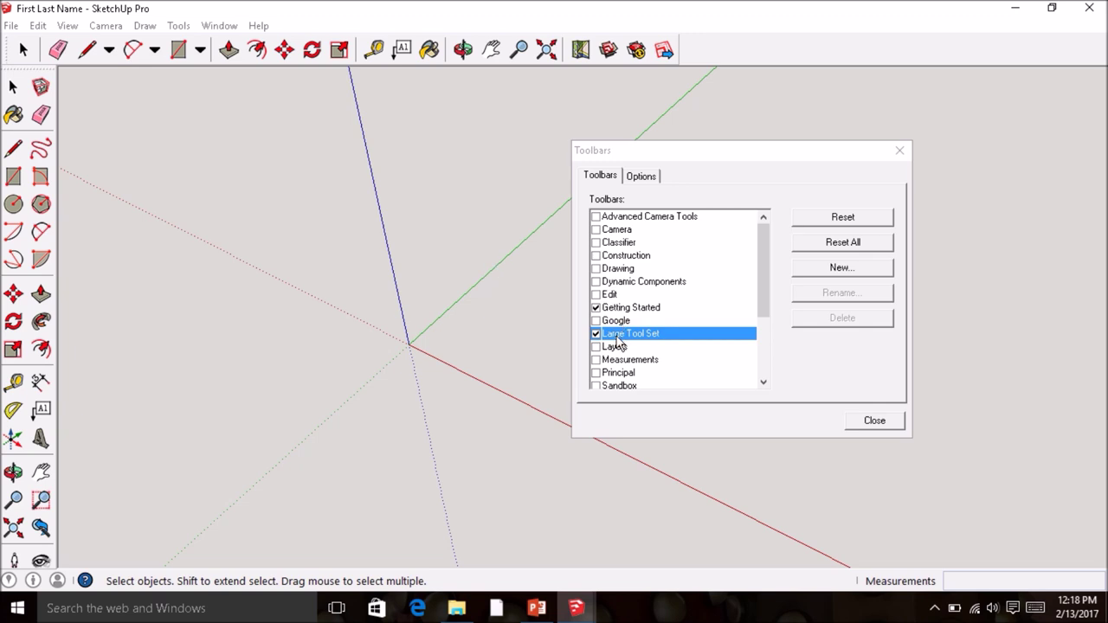
left_click(881, 426)
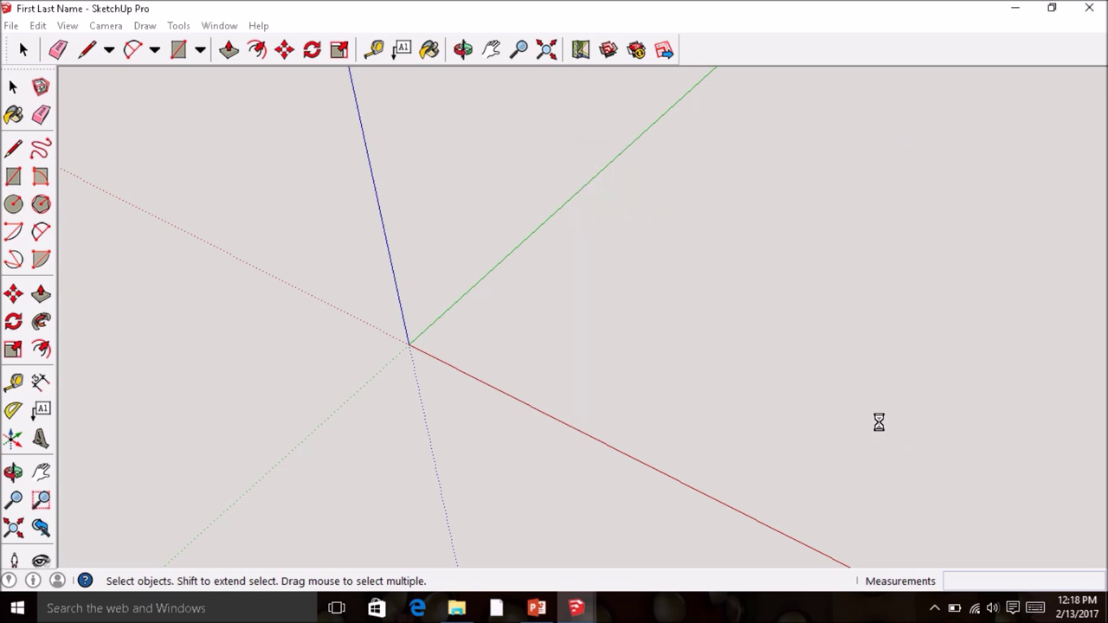
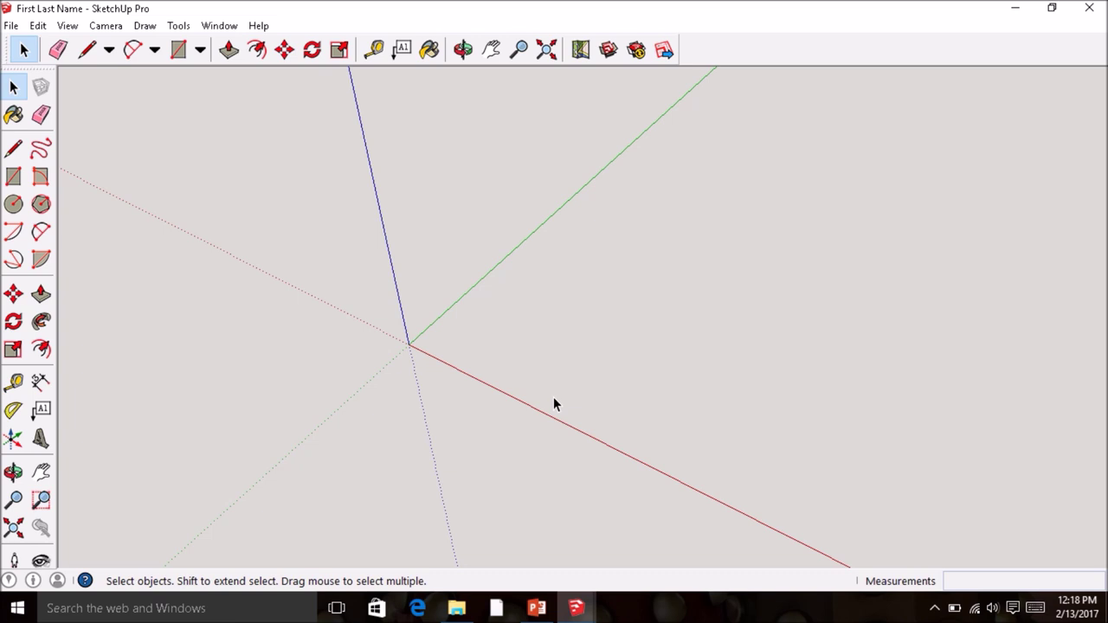
Step: Draw a 12 by 5.5 inch rectangle on the ground plane near the origin in the First Last Name model
left_click(14, 178)
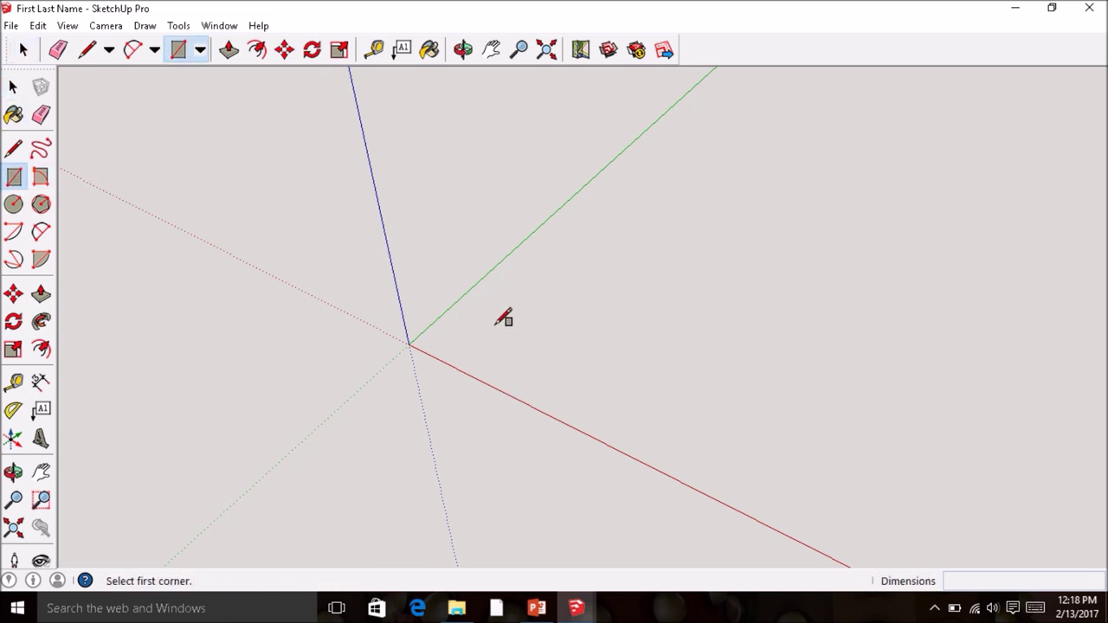
left_click(469, 332)
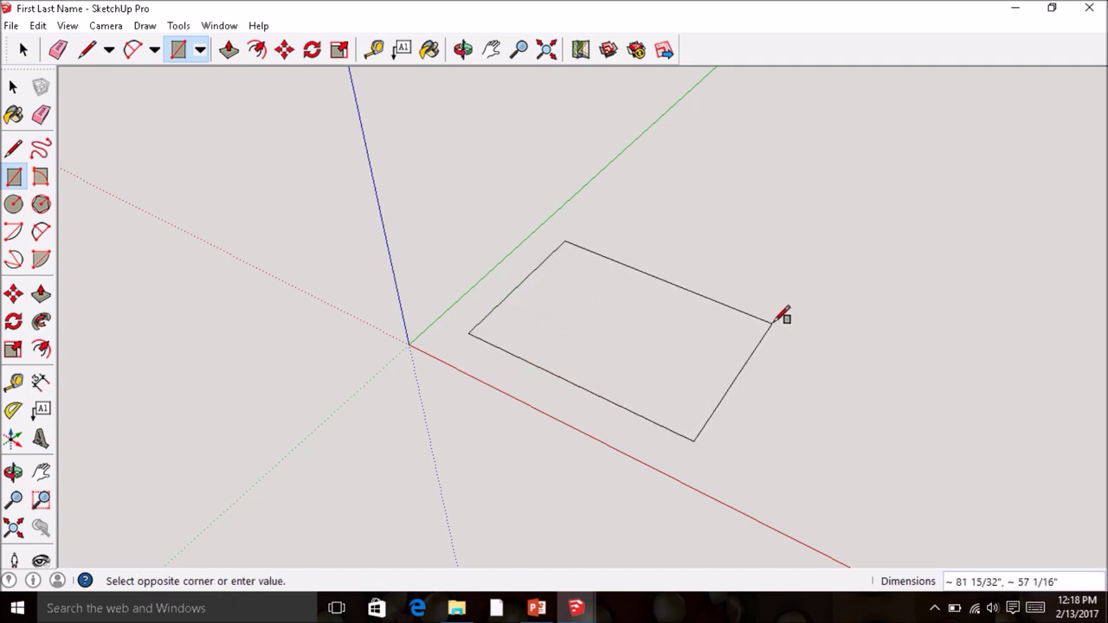
type("12,5.5")
key("Return")
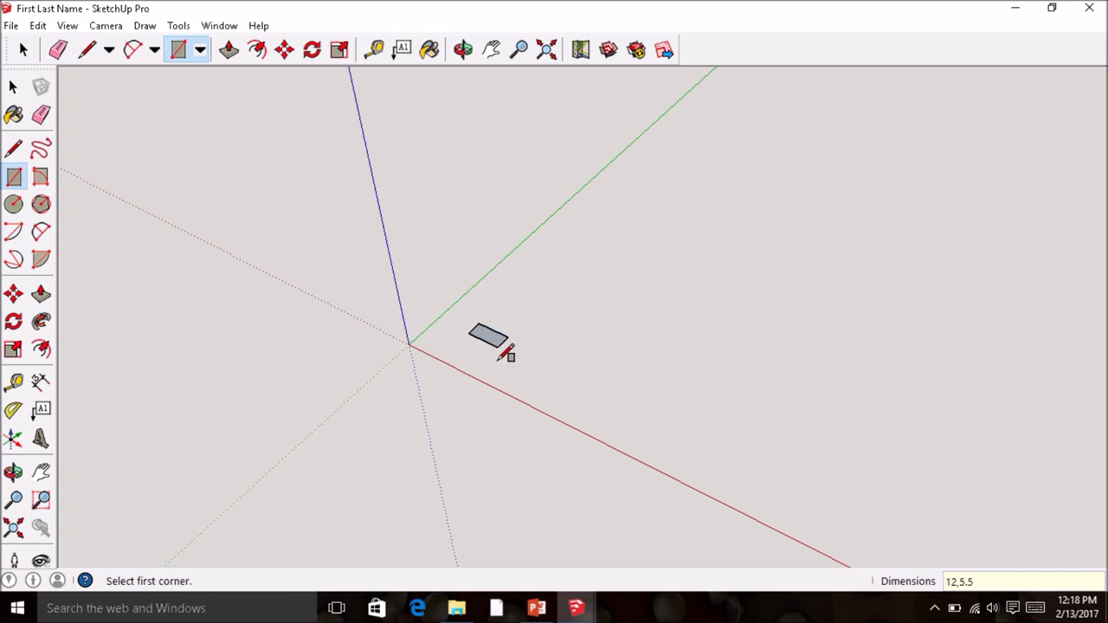
left_click(546, 50)
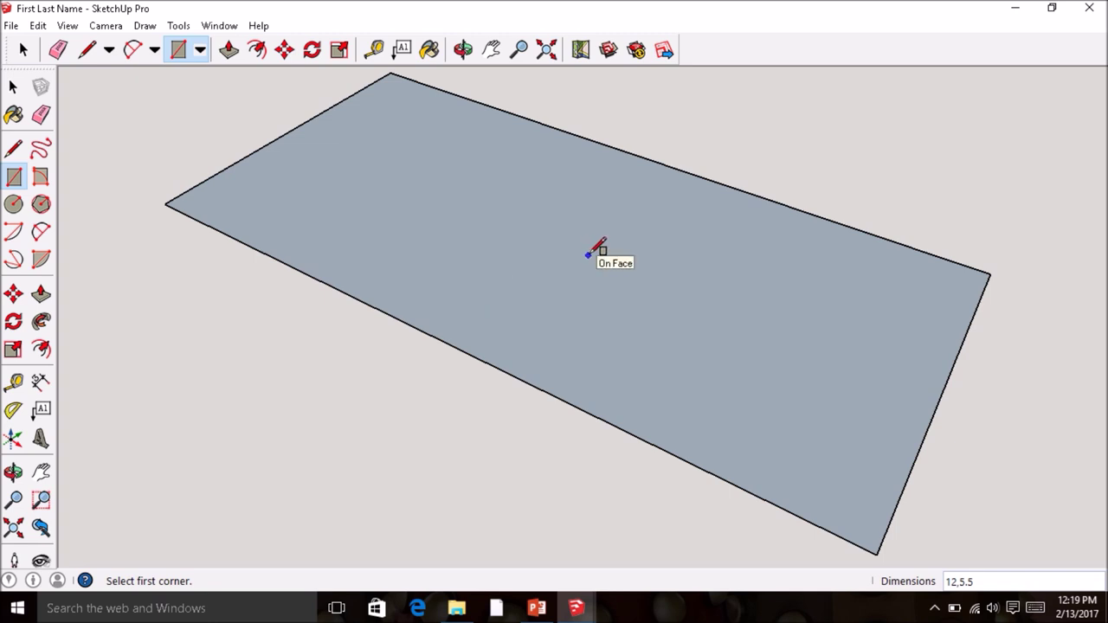
Step: Examine the new rectangle at closer and farther distances and reframe it in the drawing area
scroll(589, 254, "down", 5)
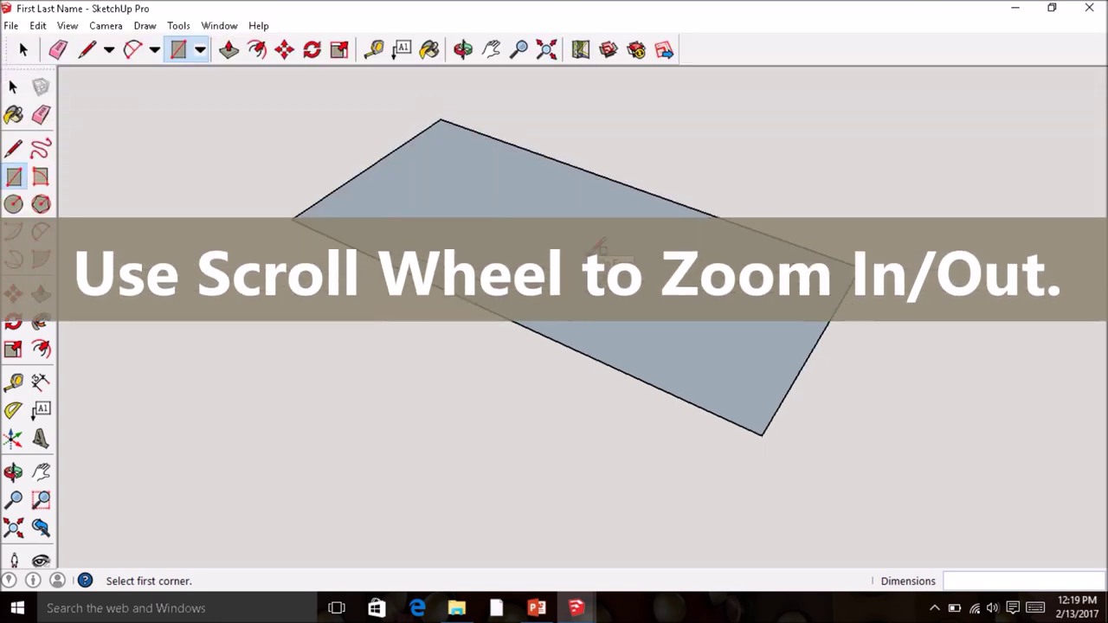
scroll(589, 254, "down", 3)
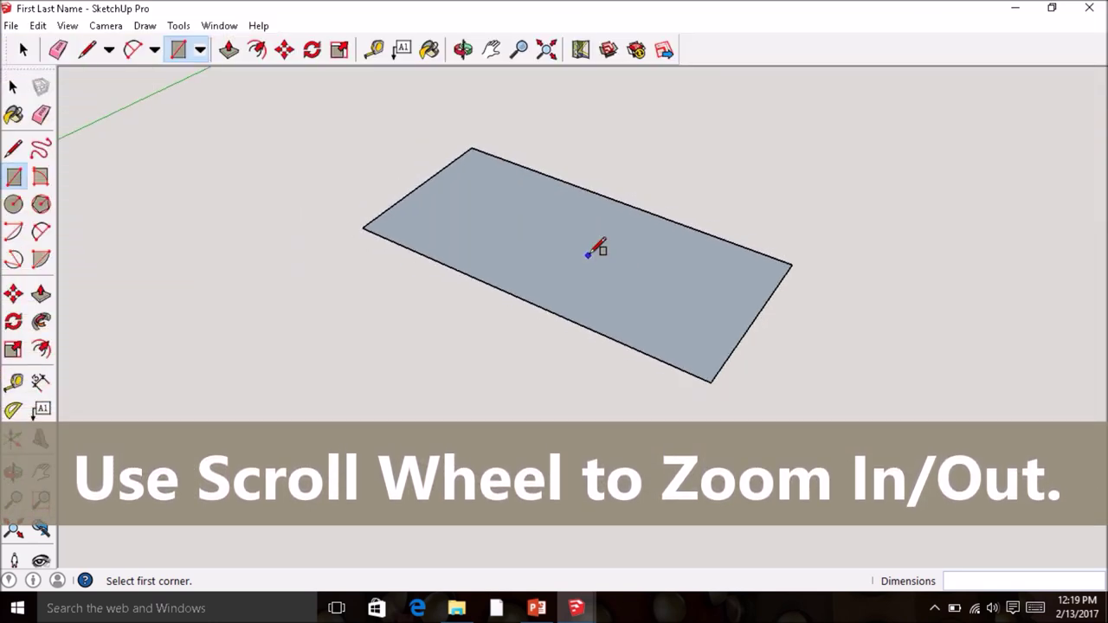
scroll(589, 253, "up", 4)
scroll(588, 254, "down", 3)
scroll(589, 254, "up", 3)
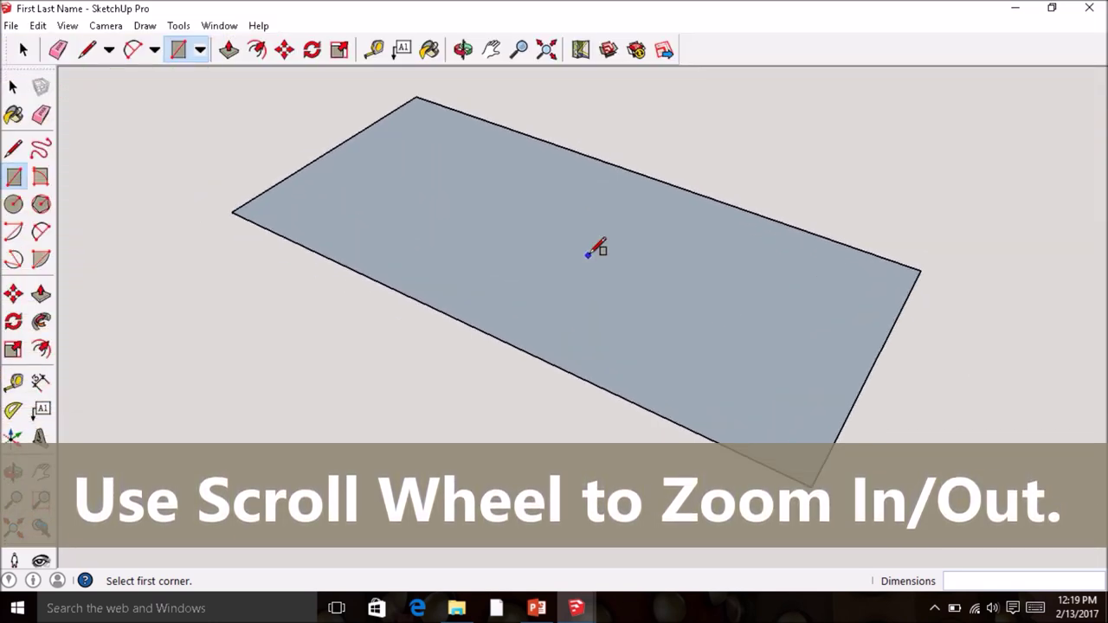
scroll(589, 254, "down", 2)
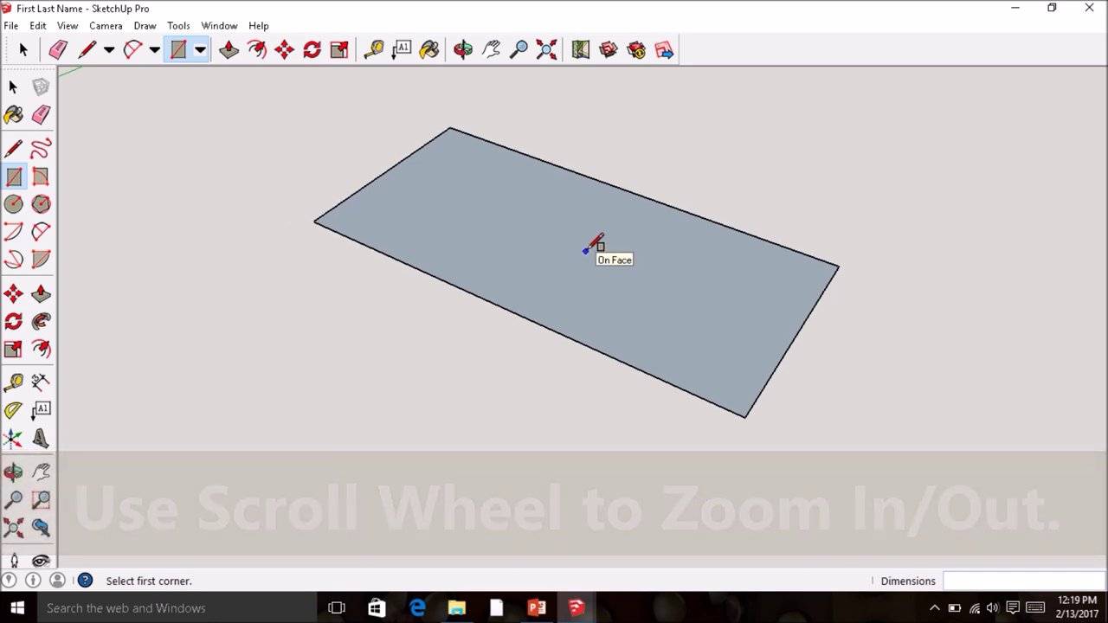
key("o")
mouse_move(587, 252)
left_mouse_down()
mouse_move(631, 245)
mouse_move(577, 244)
left_mouse_up()
key("r")
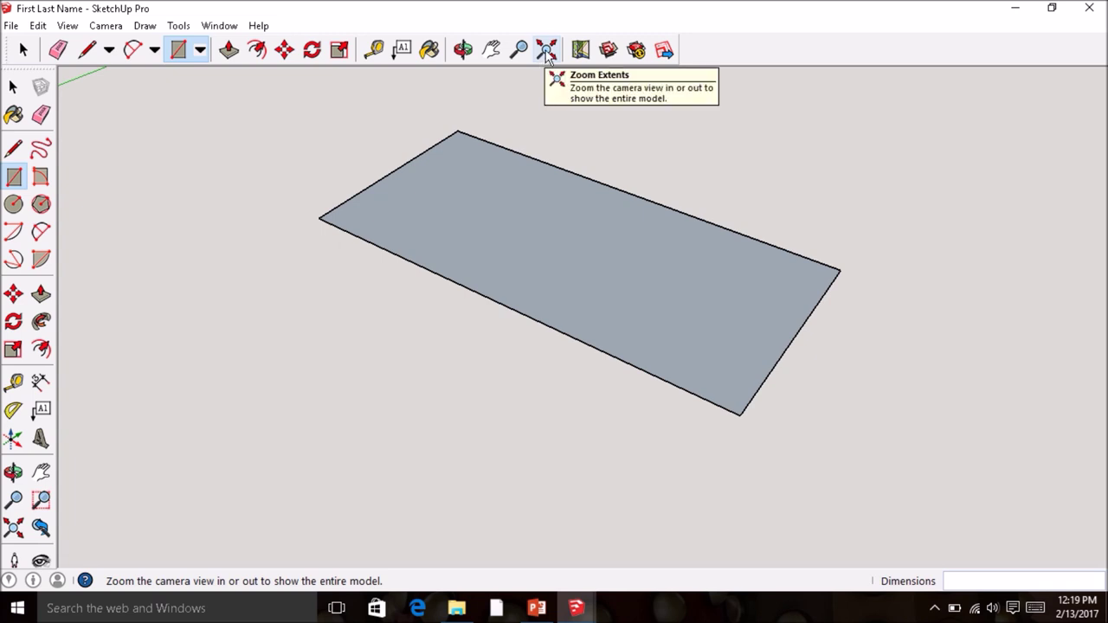
left_click(491, 51)
left_click_drag(703, 304, 754, 355)
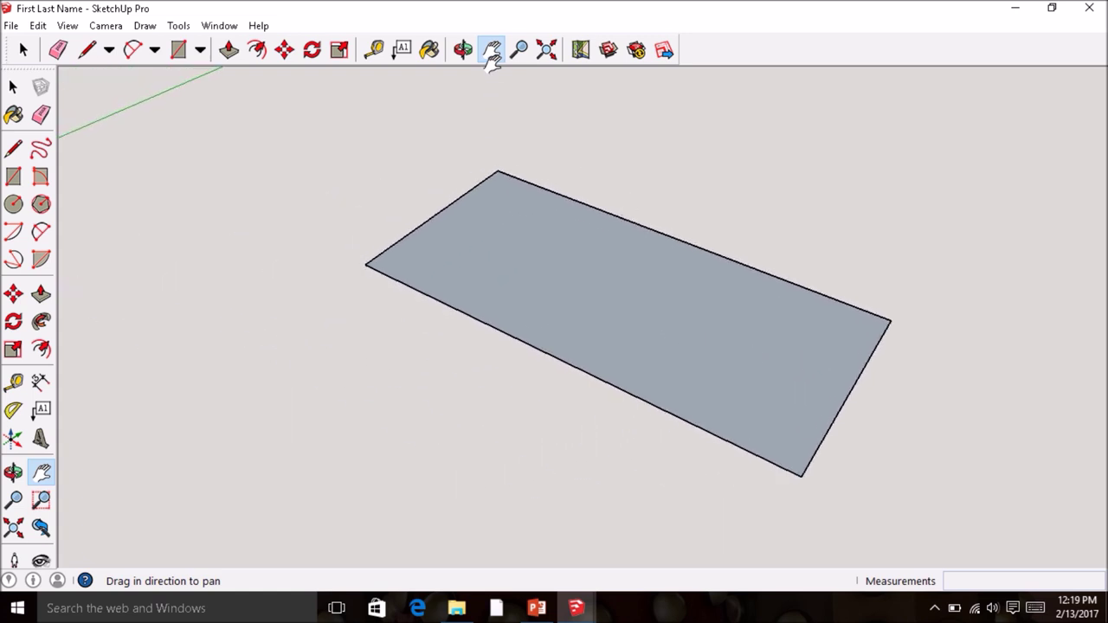
left_click(12, 87)
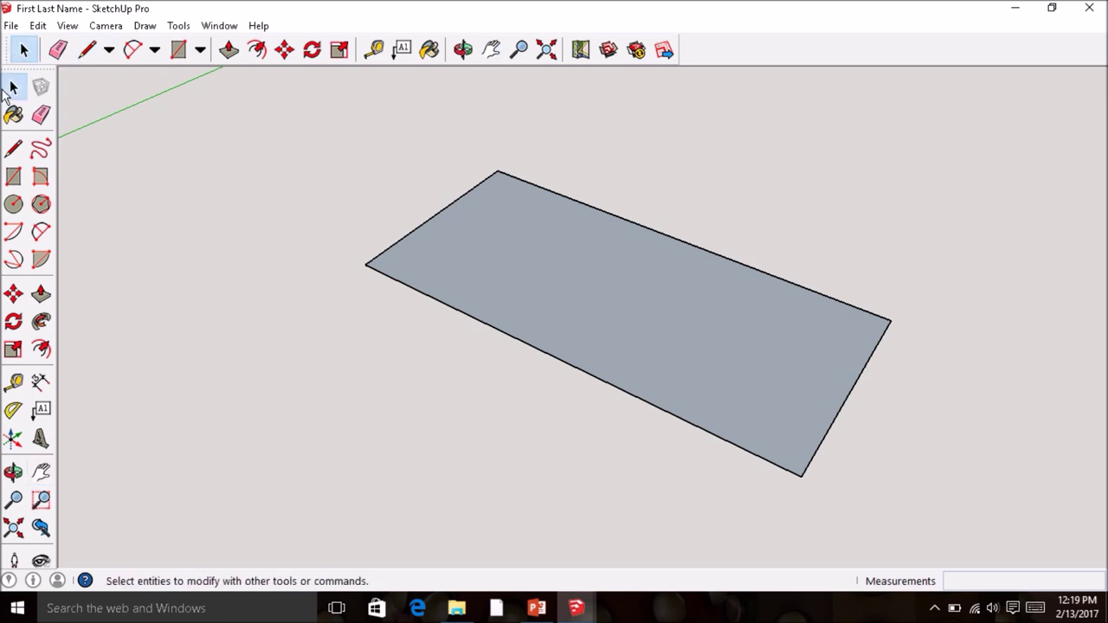
Step: Switch to the partner's model and draw a matching 12 by 5.5 inch rectangle near the origin
mouse_move(576, 608)
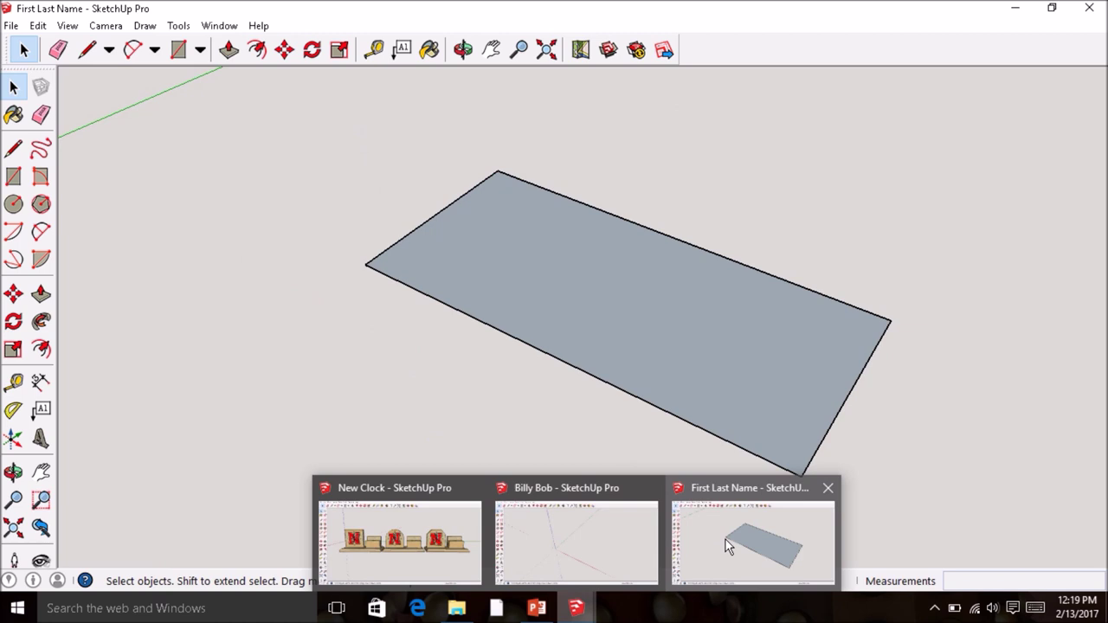
left_click(576, 546)
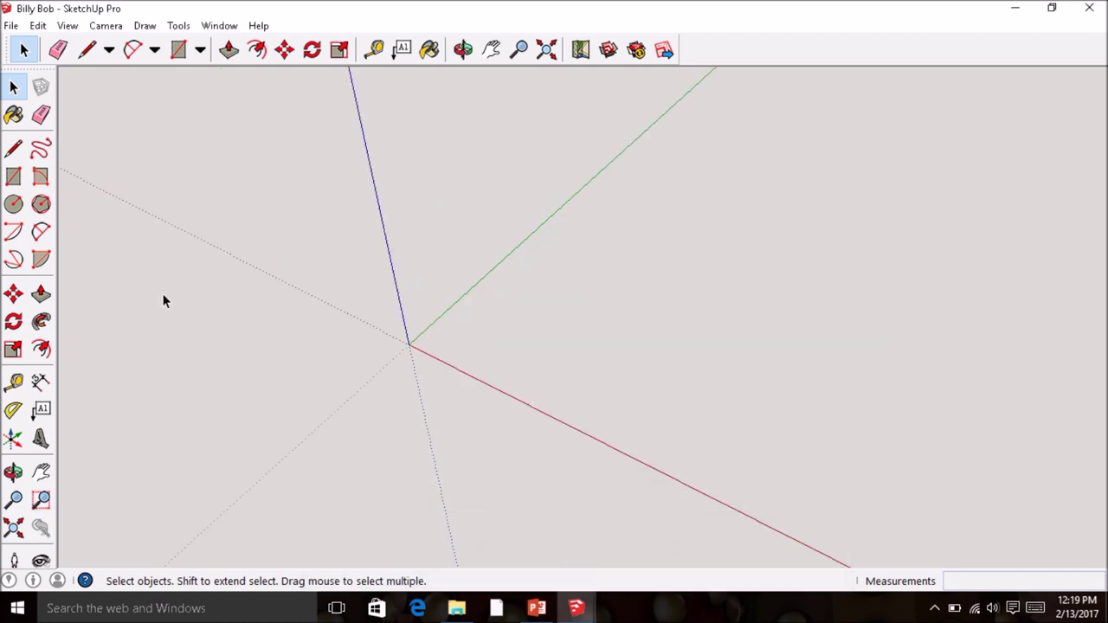
left_click(13, 176)
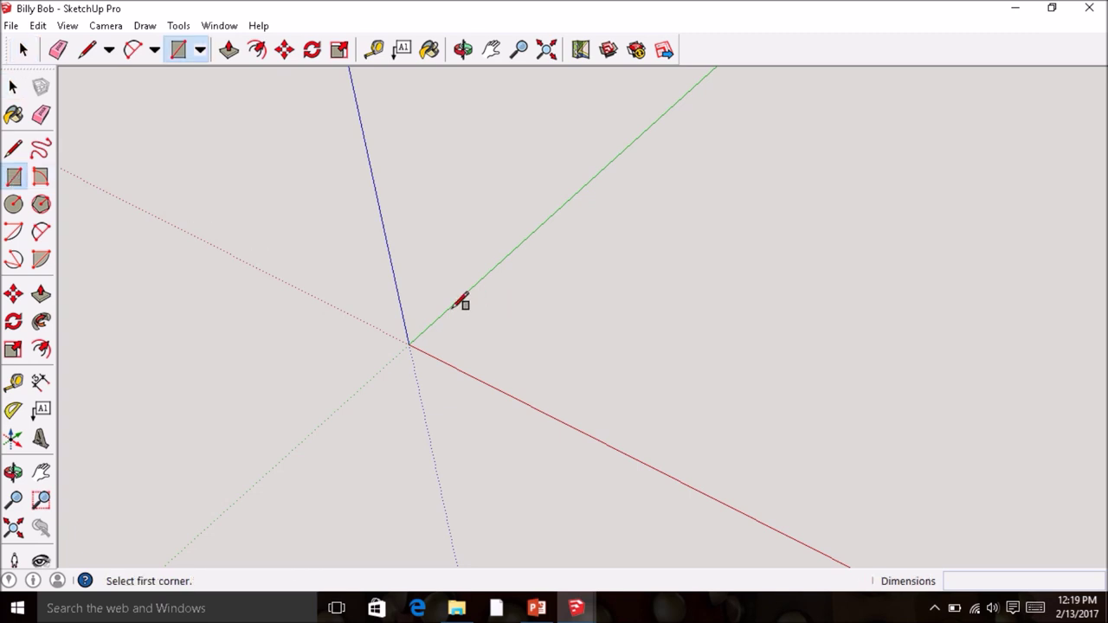
left_click(483, 320)
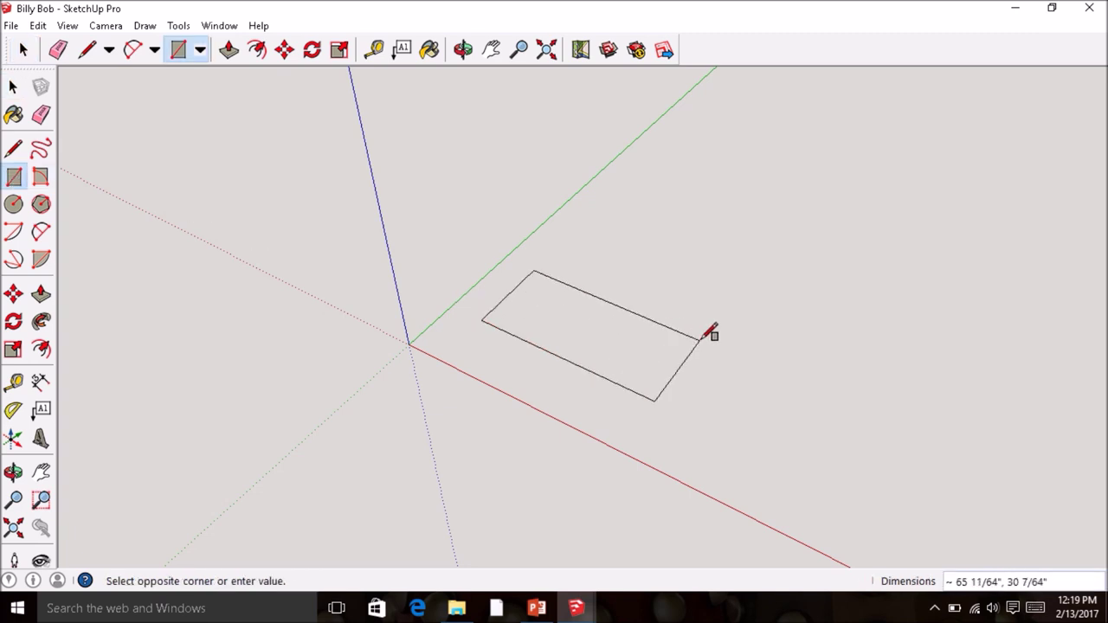
type("12")
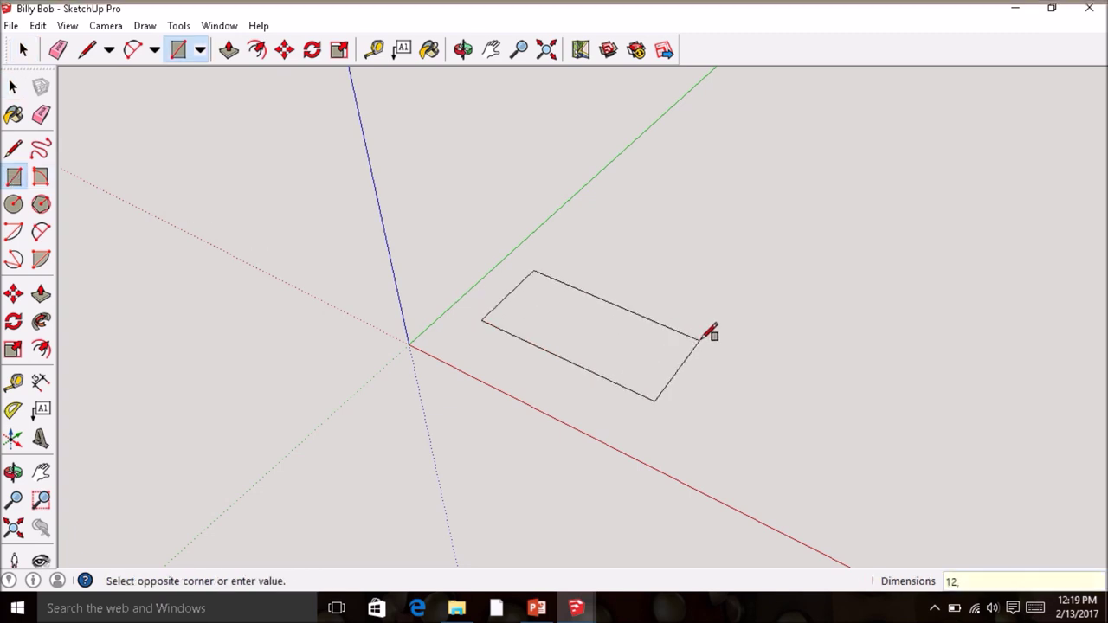
type(",5.5")
key("Return")
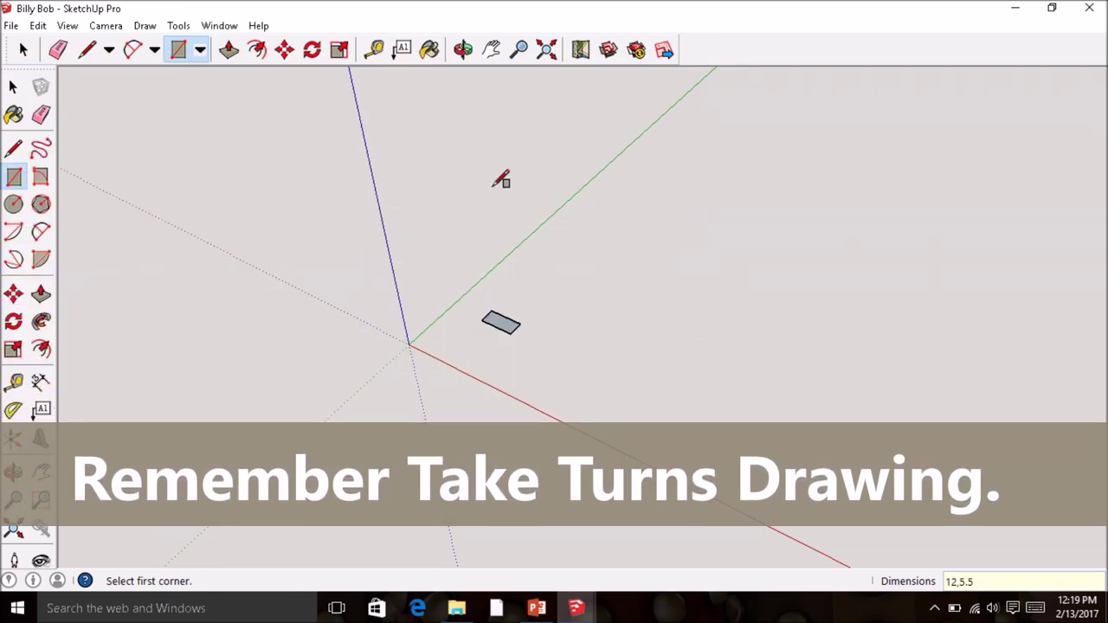
left_click(545, 50)
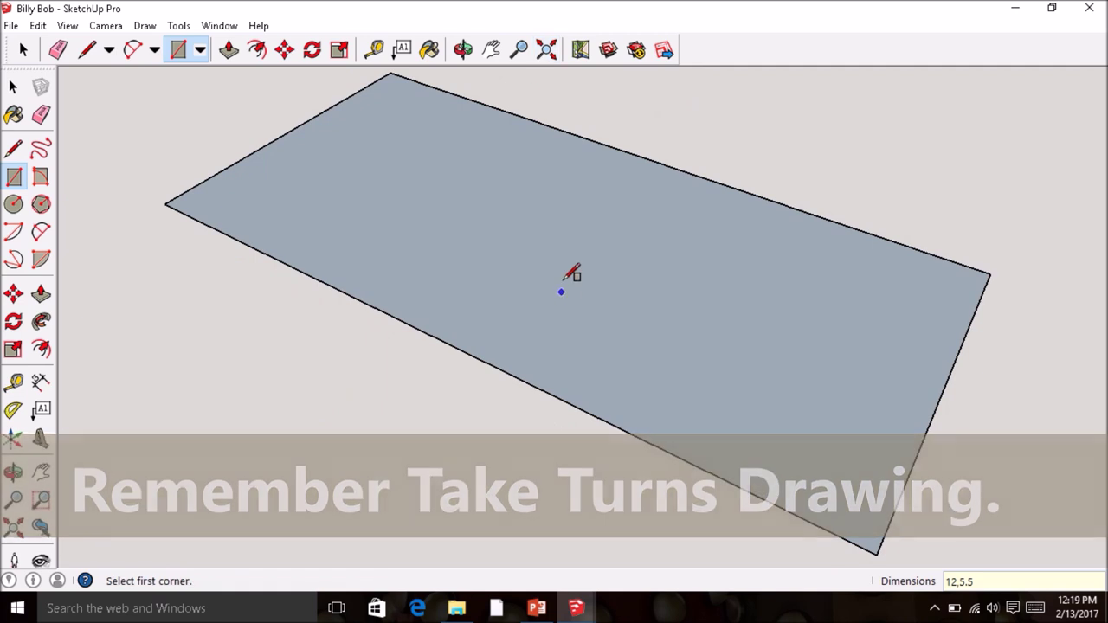
scroll(565, 285, "down", 2)
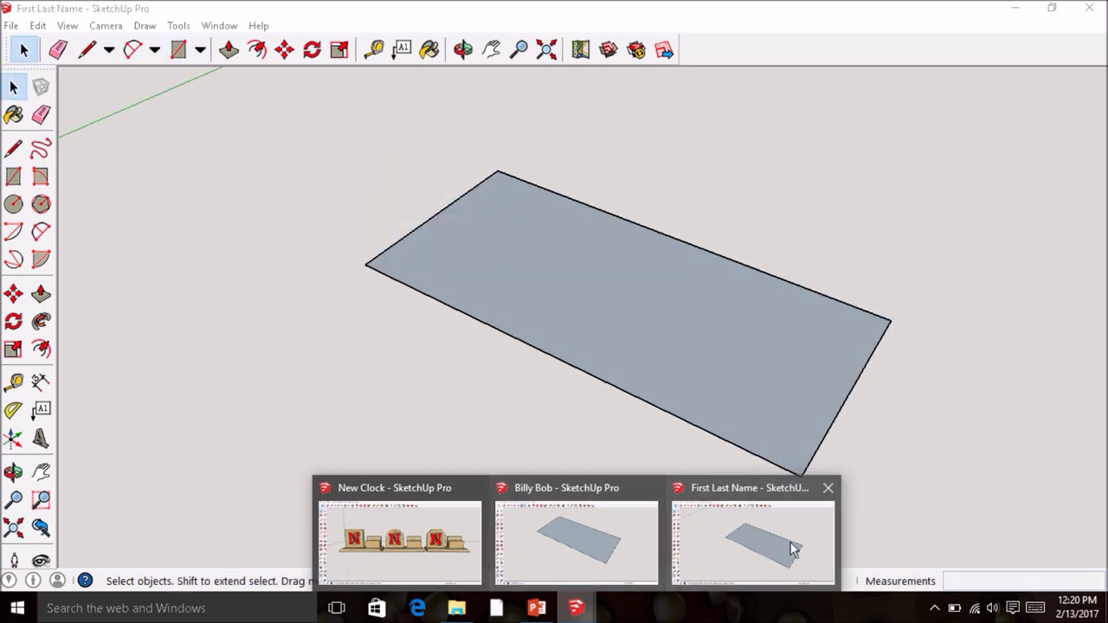
Step: Return to the First Last Name model and Push/Pull the rectangle up 3/4 inch into a solid board
left_click(801, 547)
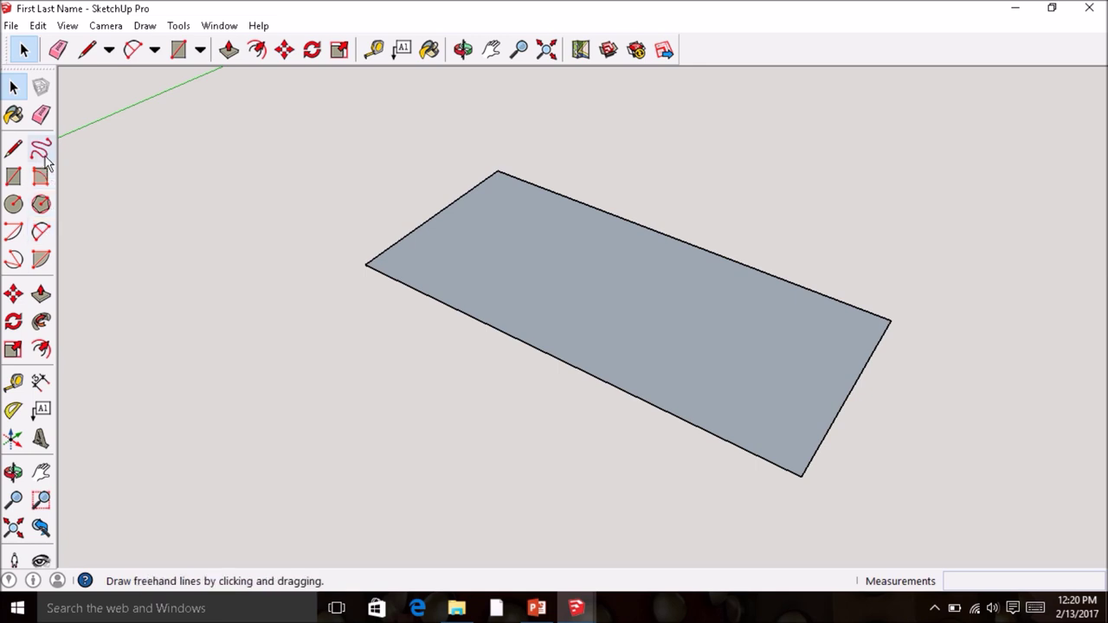
left_click(41, 295)
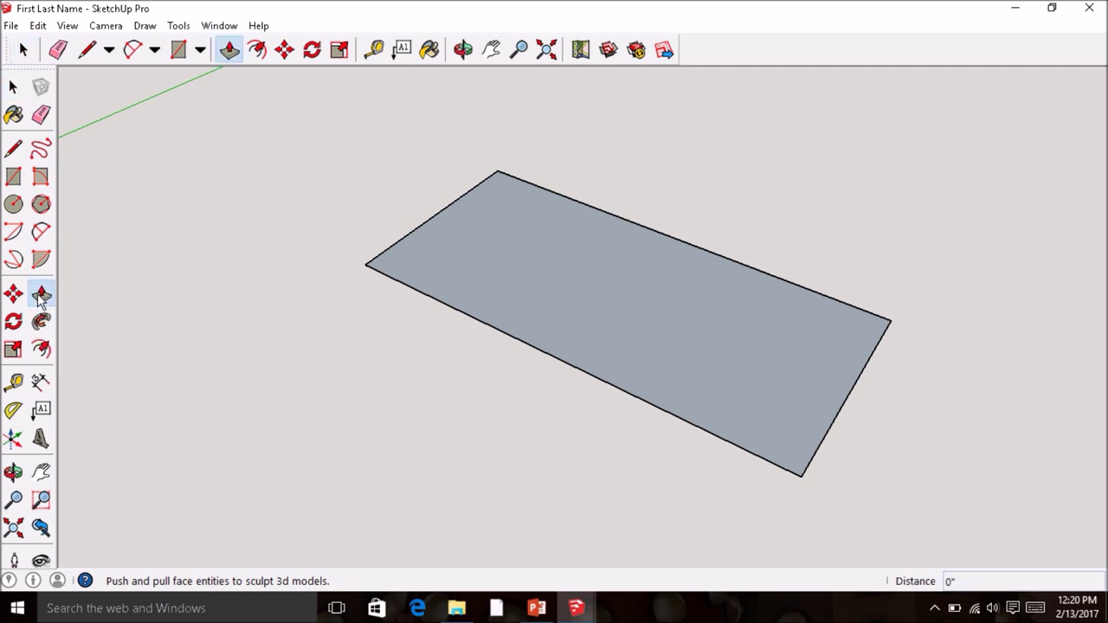
left_click(613, 317)
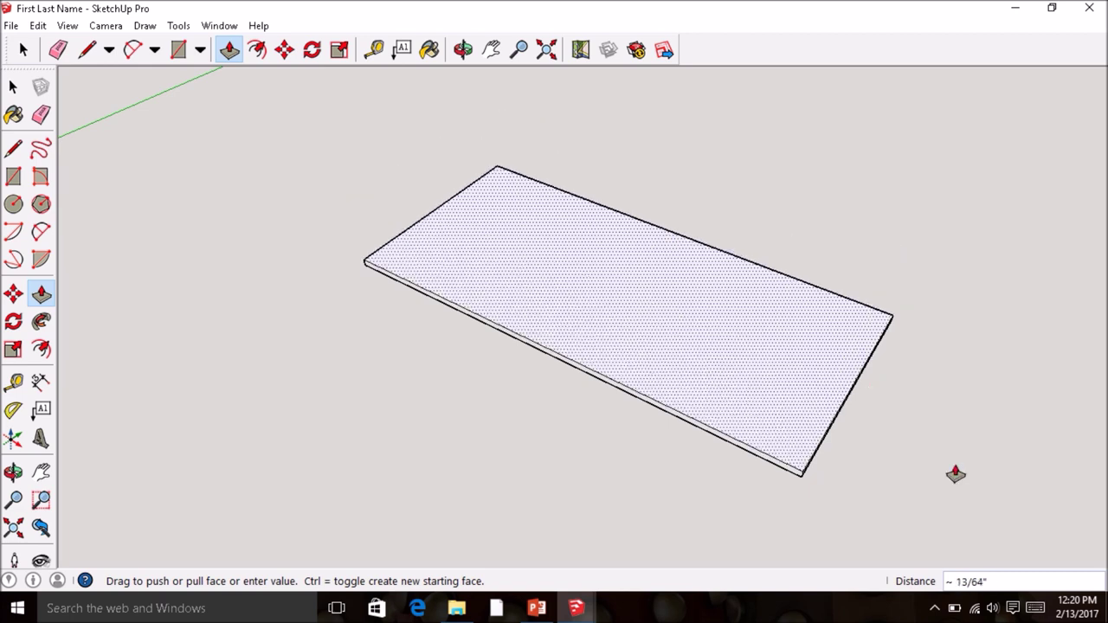
left_click(883, 384)
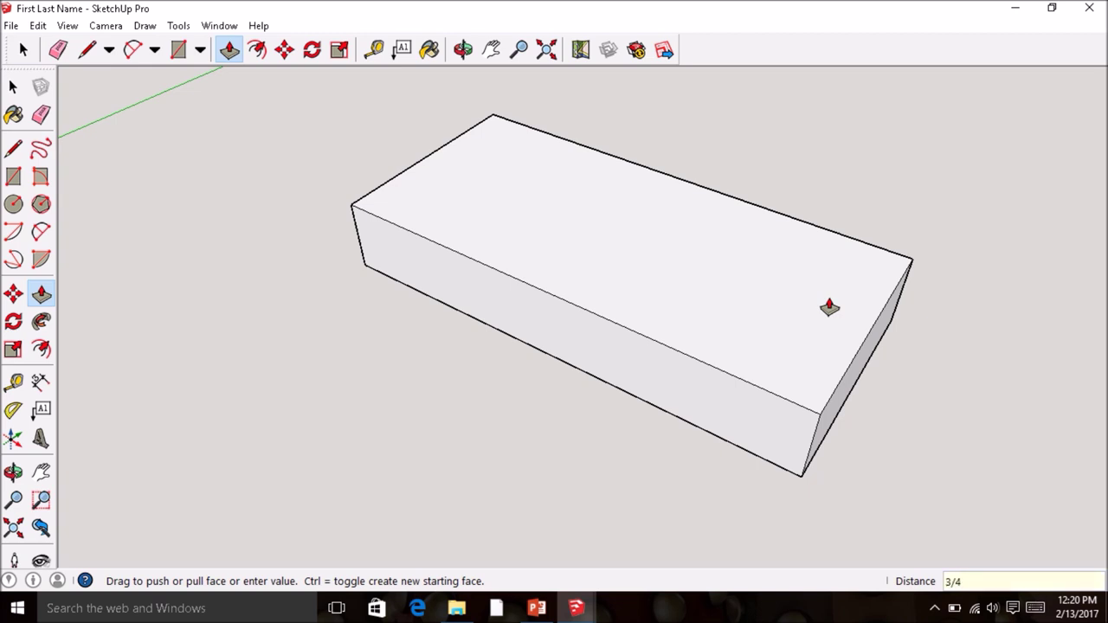
key("Return")
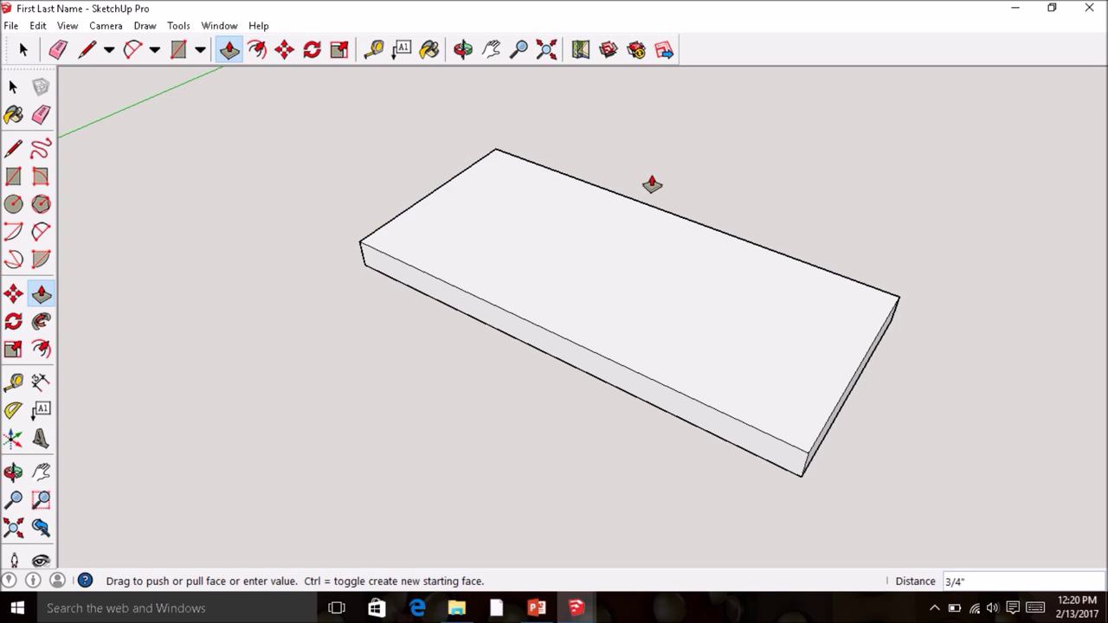
mouse_move(504, 5)
left_click(445, 32)
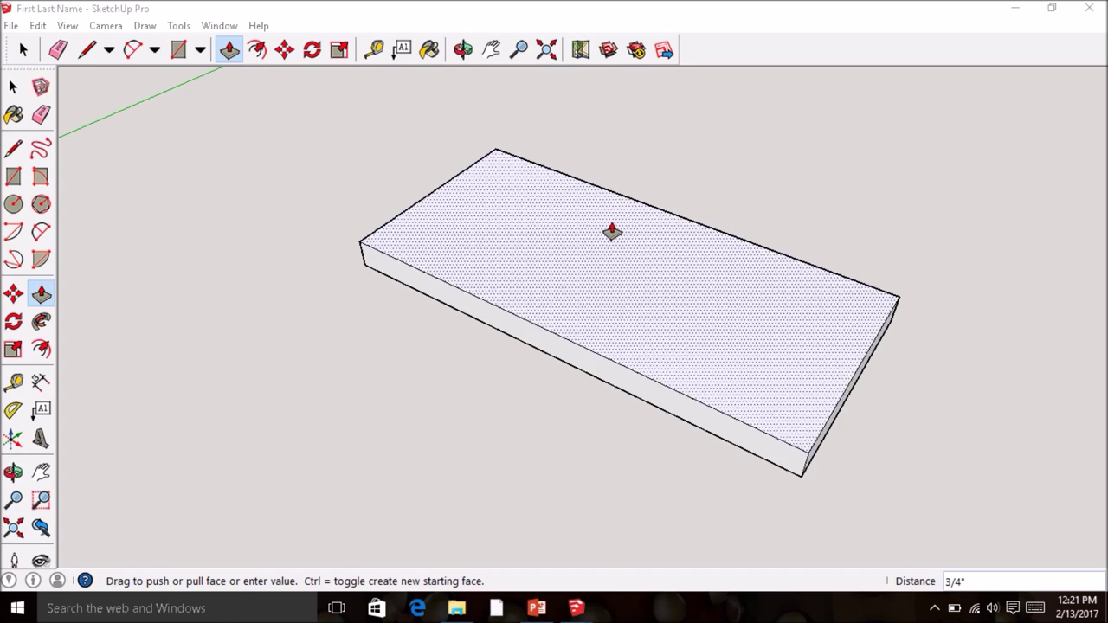
Step: Outline a bevel triangle on the board's end face: 3/8 inch along the top edge from the corner, joined to the vertical edge's midpoint
mouse_move(737, 384)
middle_mouse_down()
mouse_move(594, 286)
mouse_move(299, 173)
mouse_move(579, 250)
mouse_move(518, 242)
mouse_move(359, 181)
mouse_move(367, 200)
mouse_move(730, 363)
middle_mouse_up()
key("p")
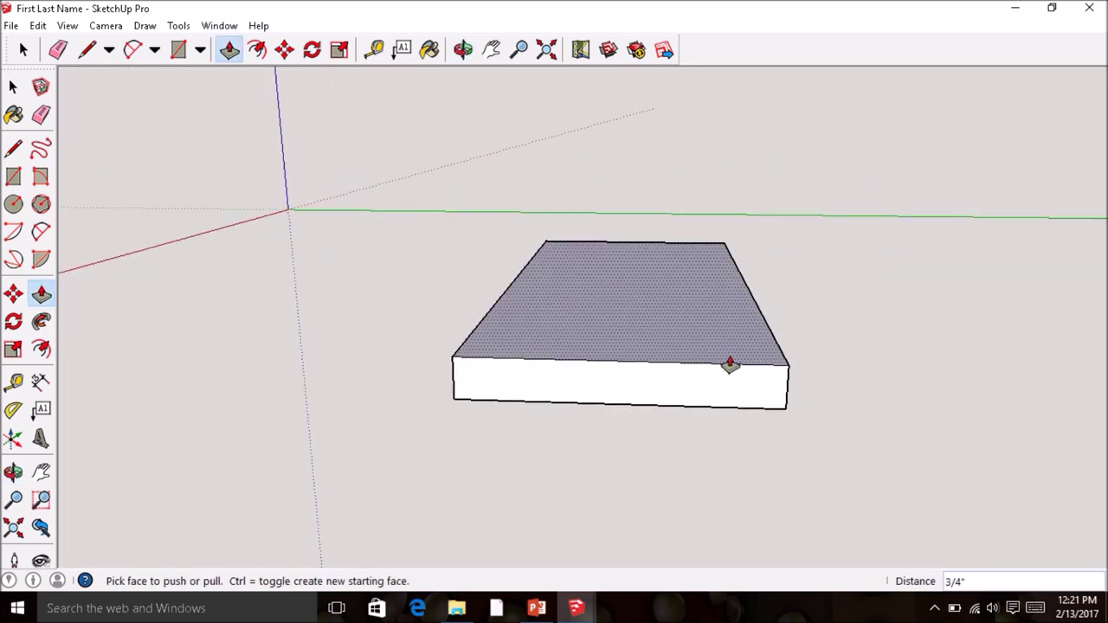
middle_click_drag(787, 404, 784, 388)
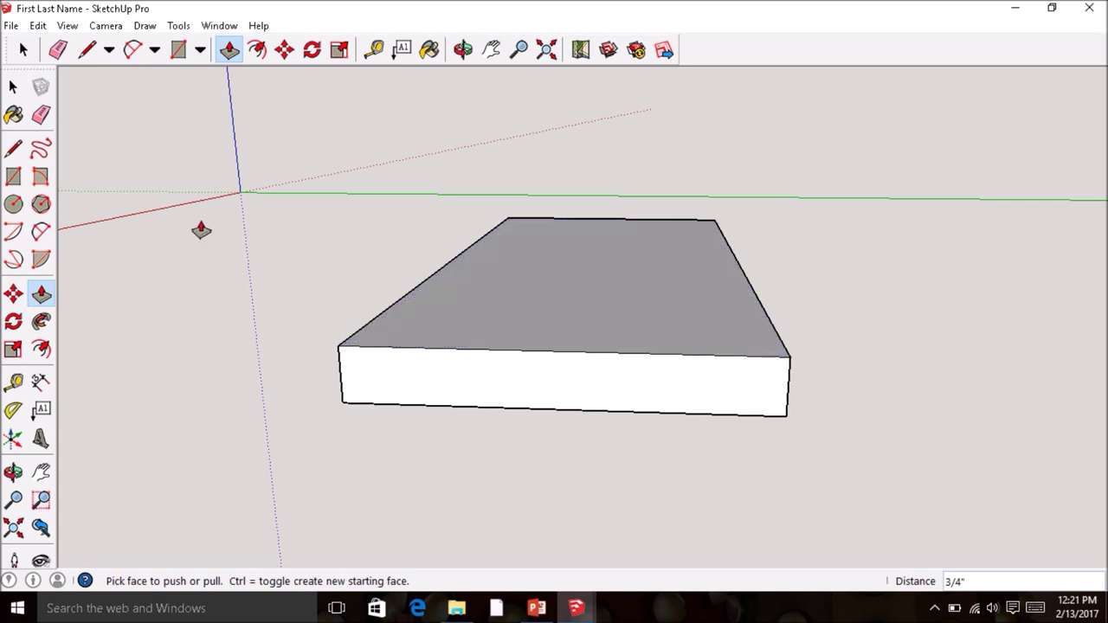
left_click(13, 149)
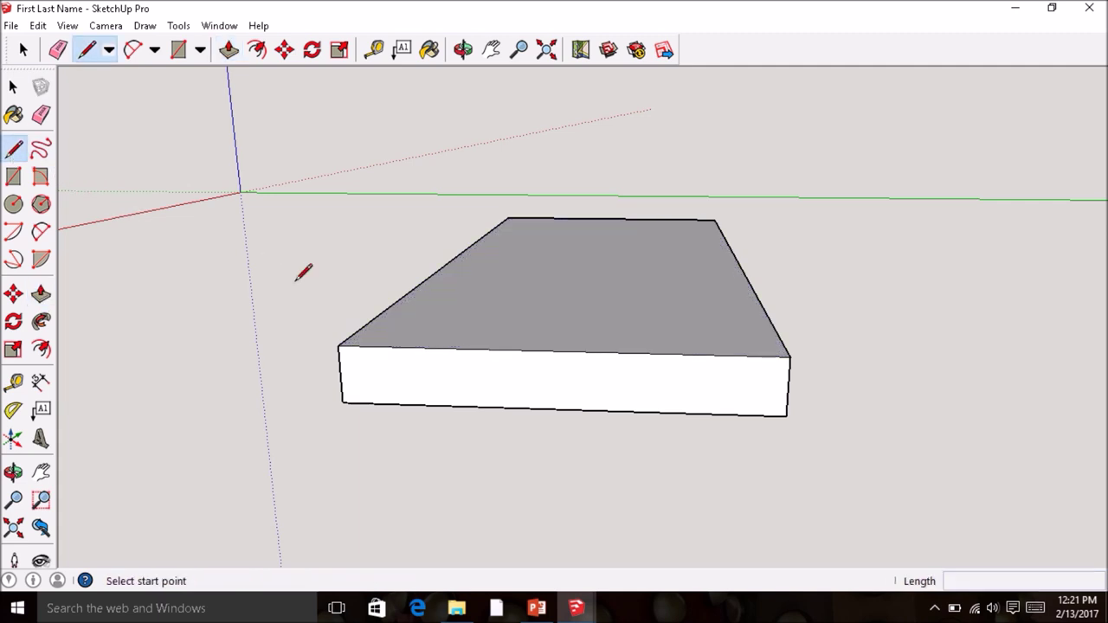
left_click(790, 355)
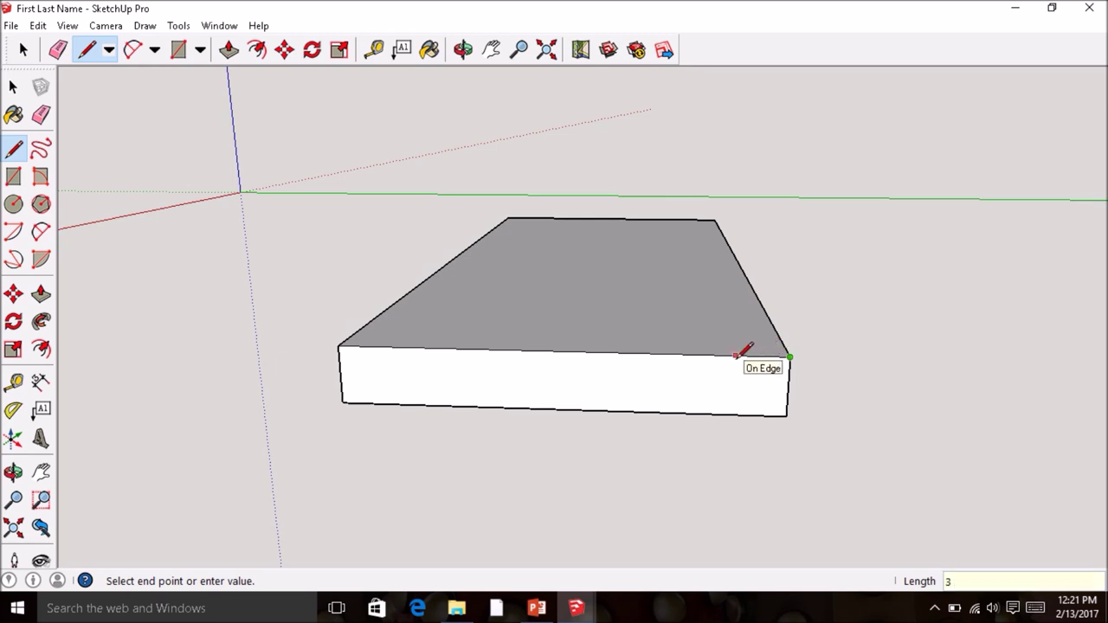
type("3/8")
key("Return")
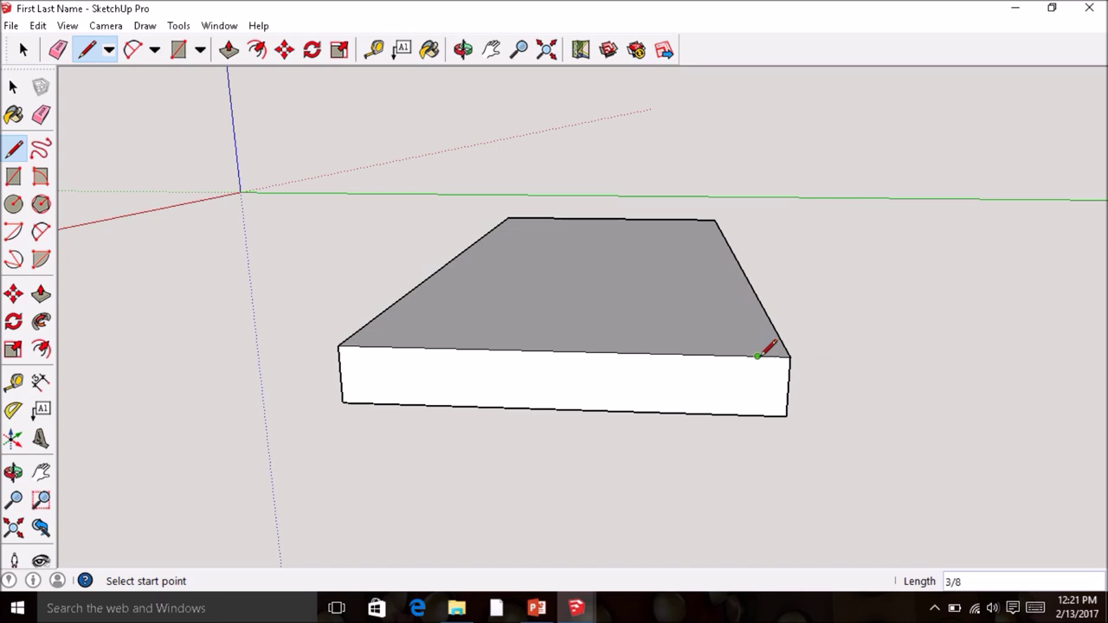
left_click(758, 355)
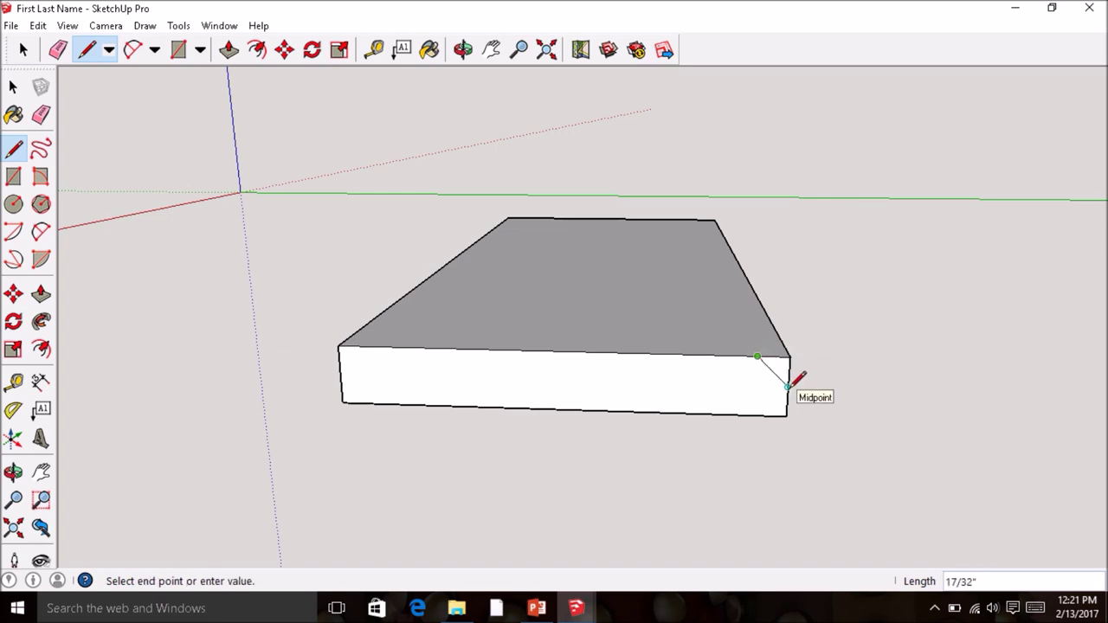
left_click(788, 386)
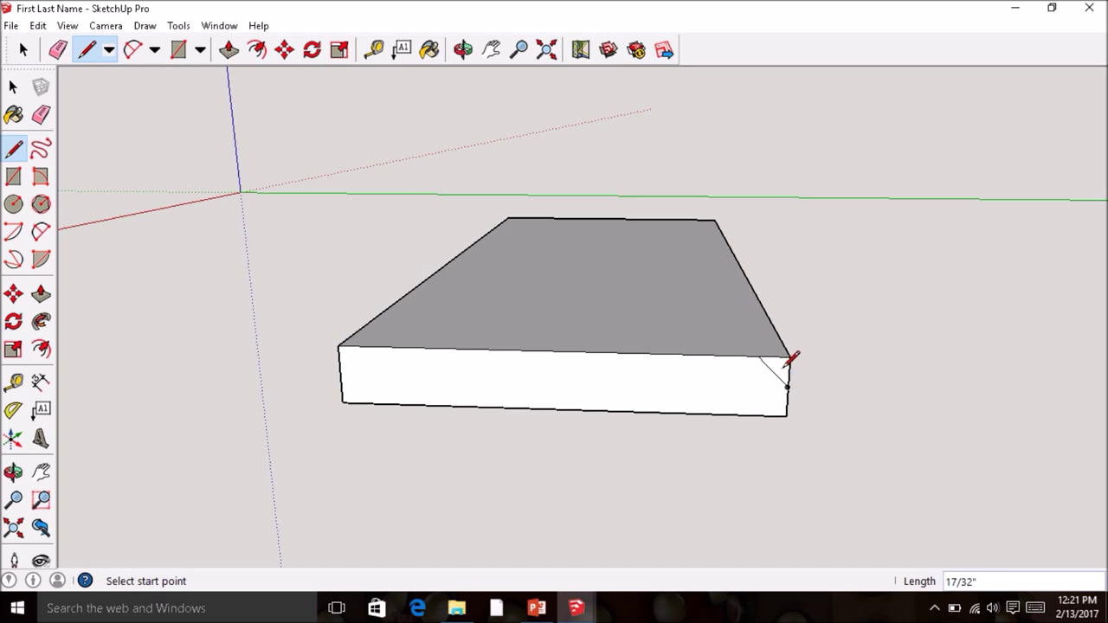
Step: Extrude the corner triangle around the board's top perimeter with Follow Me to bevel all its upper edges
left_click(41, 323)
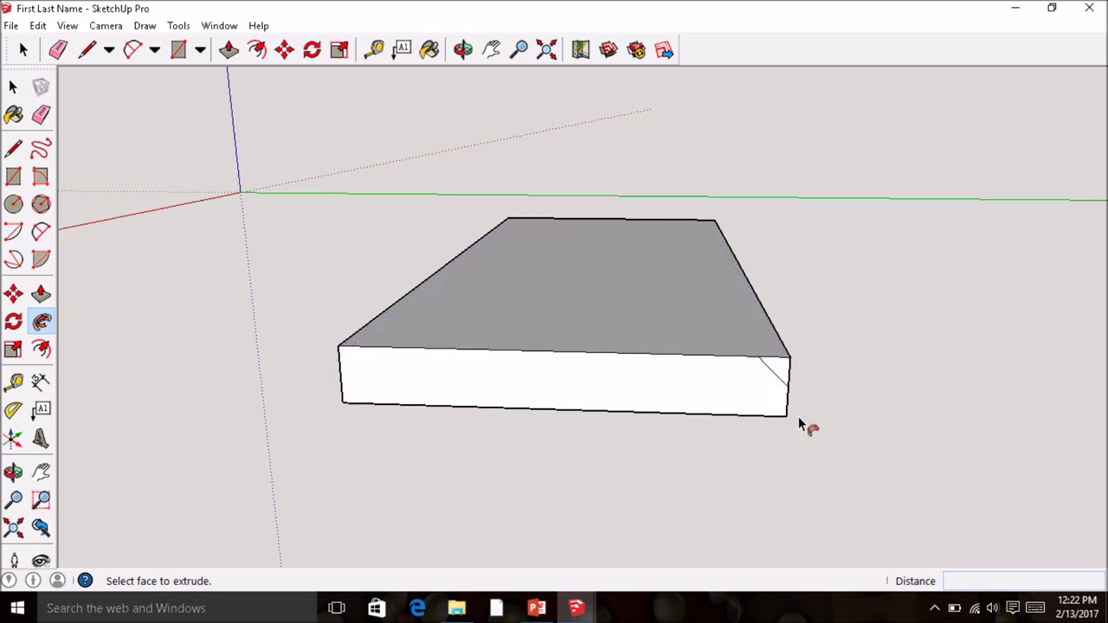
mouse_move(786, 370)
left_mouse_down()
mouse_move(737, 242)
mouse_move(715, 227)
mouse_move(510, 228)
mouse_move(354, 344)
mouse_move(743, 345)
mouse_move(792, 363)
left_mouse_up()
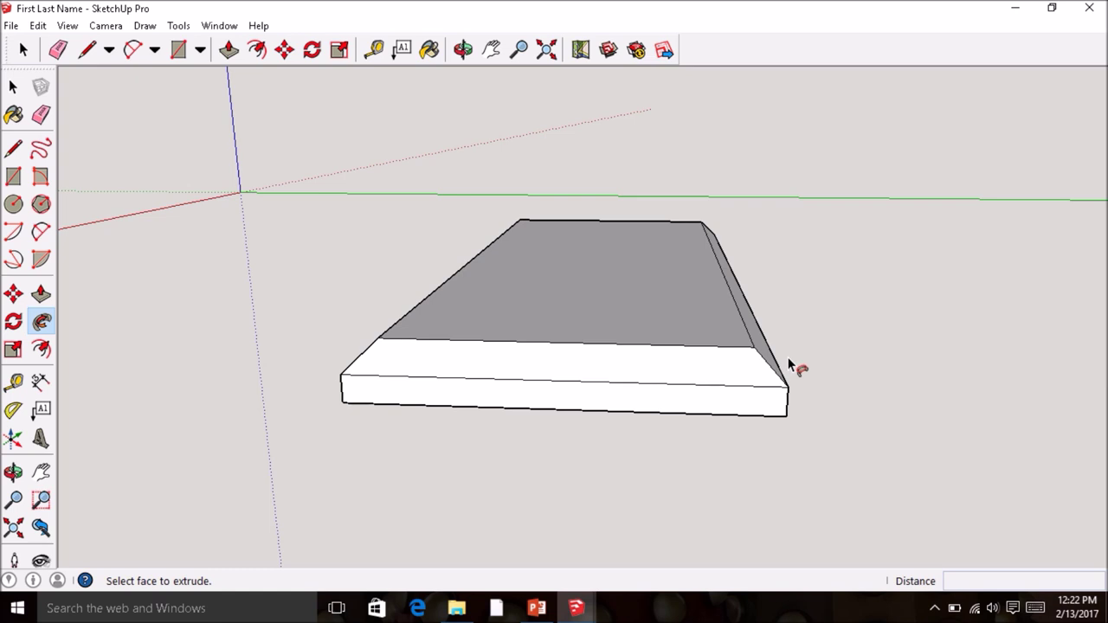
key("o")
left_click_drag(299, 341, 541, 341)
middle_click_drag(540, 341, 644, 357)
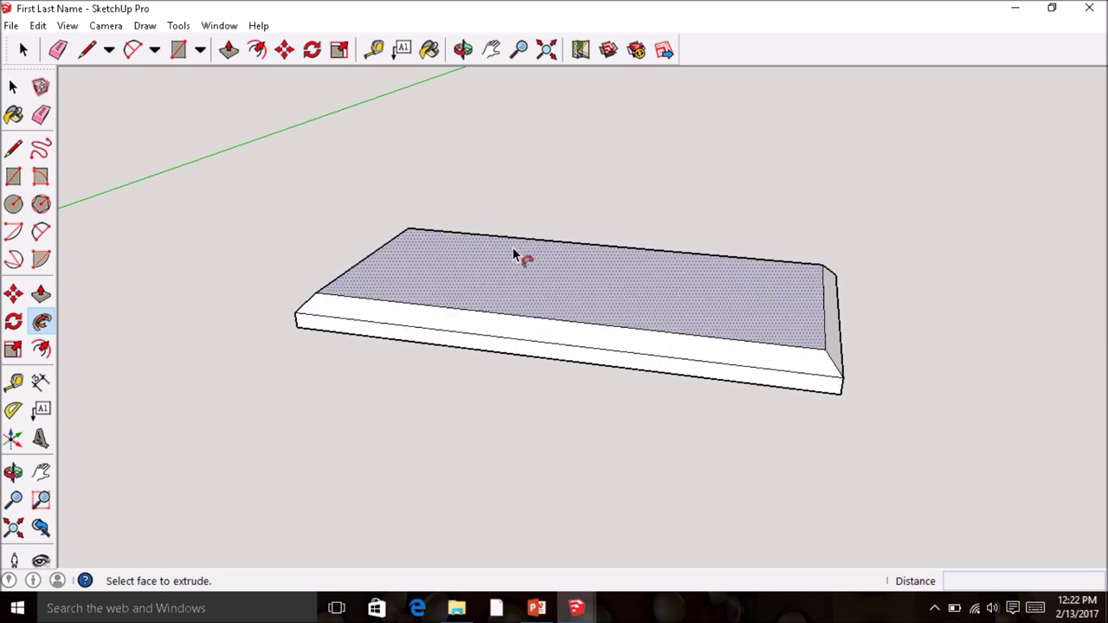
mouse_move(524, 7)
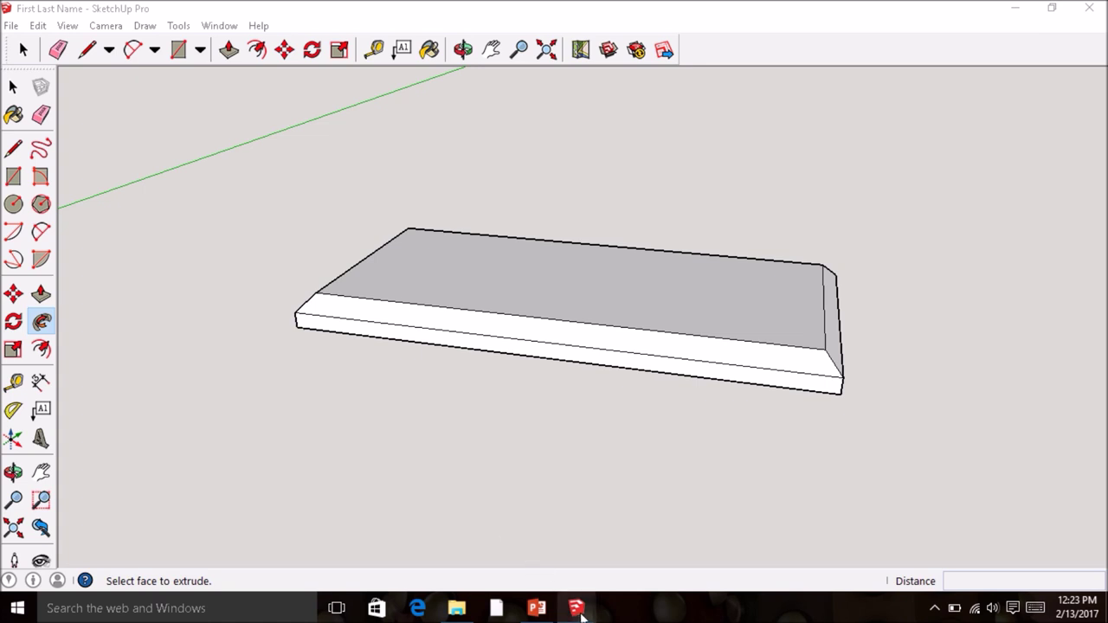
mouse_move(579, 610)
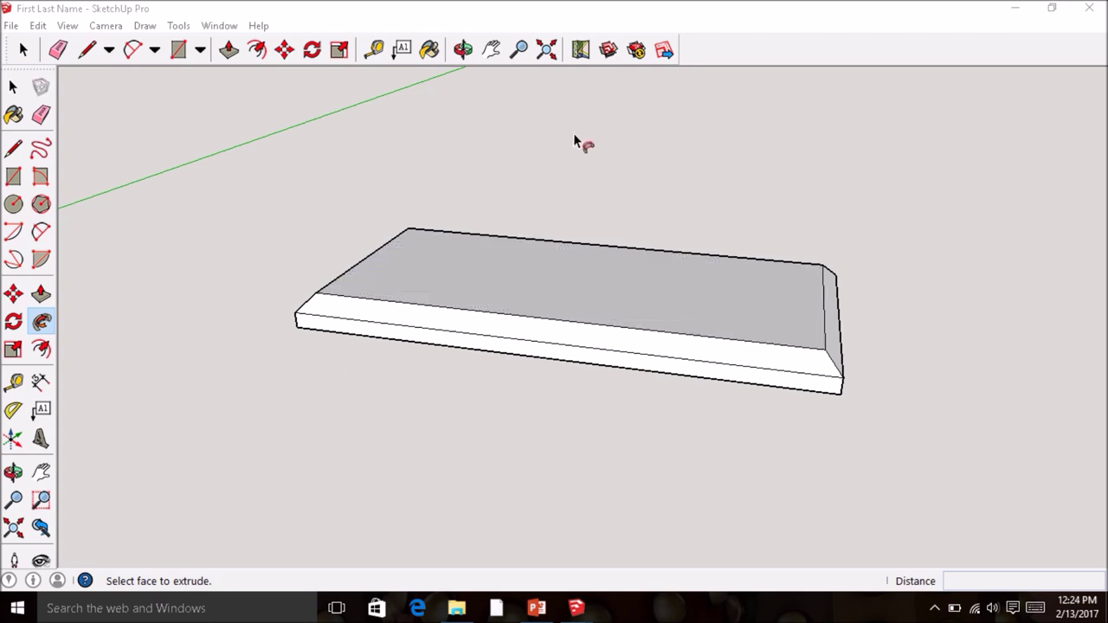
Step: Draw a 5.5 by 3/4 inch rectangle on the ground beside the beveled base, crossing the green axis
left_click(492, 49)
left_click_drag(421, 289, 746, 359)
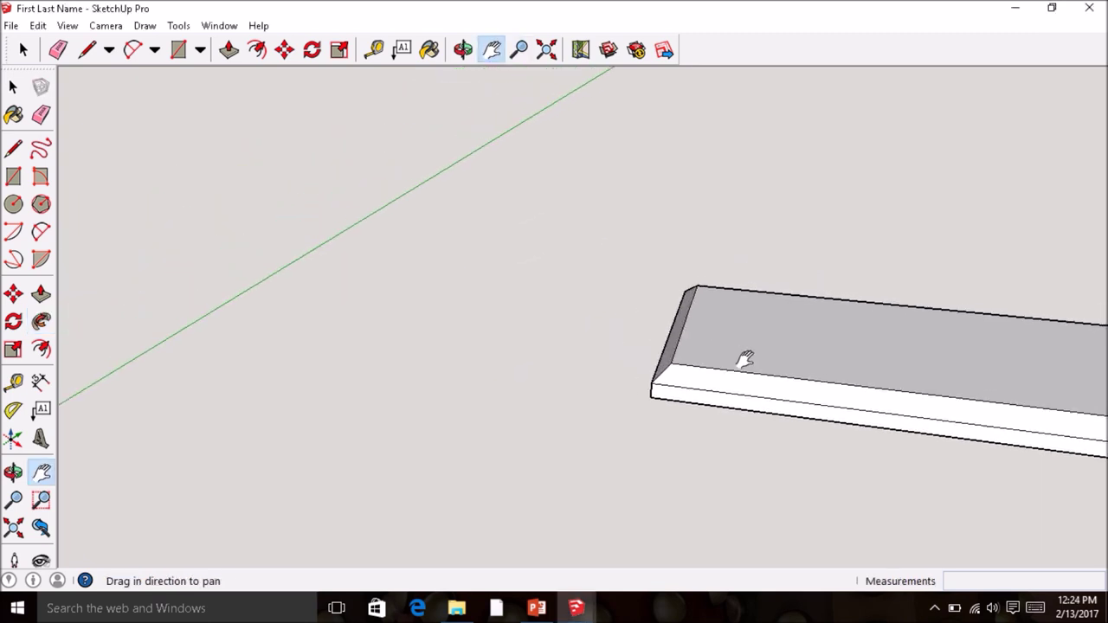
scroll(734, 377, "down", 5)
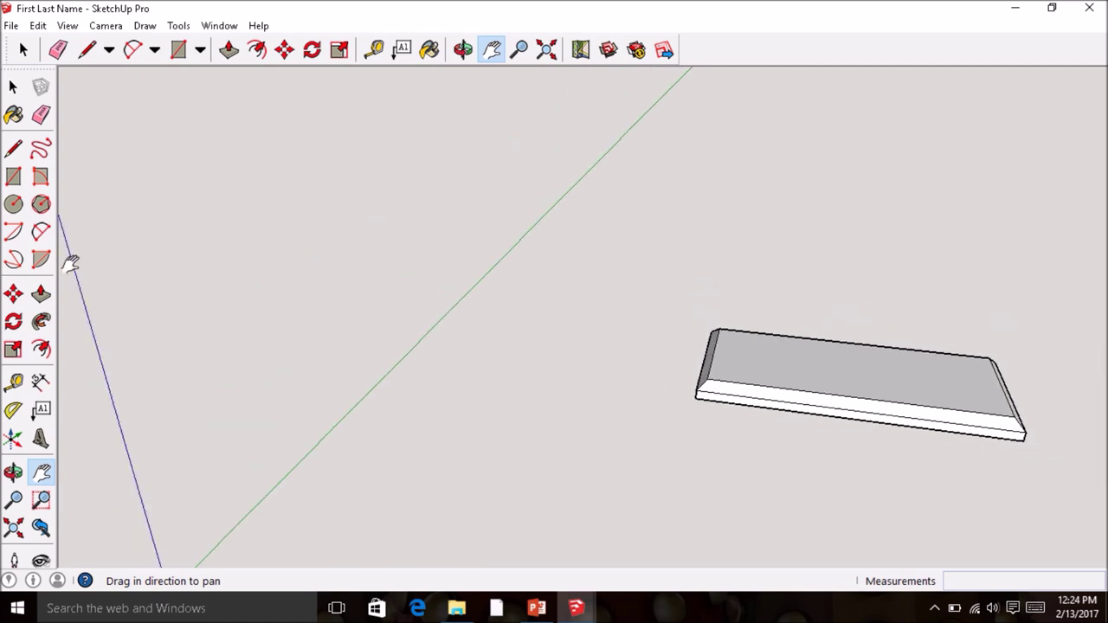
left_click(13, 177)
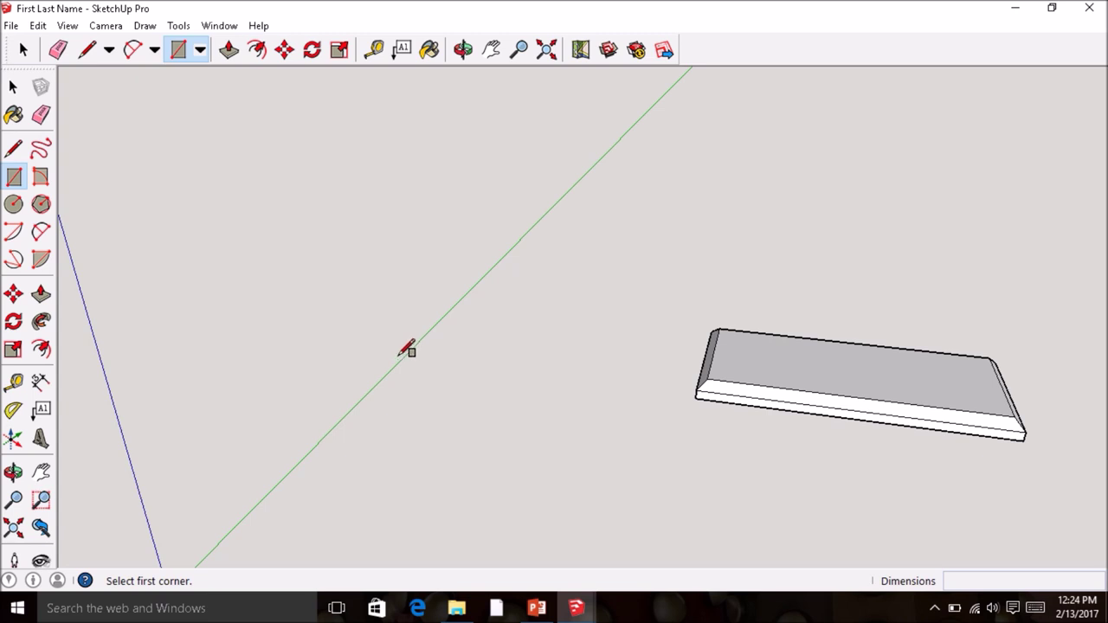
left_click(355, 350)
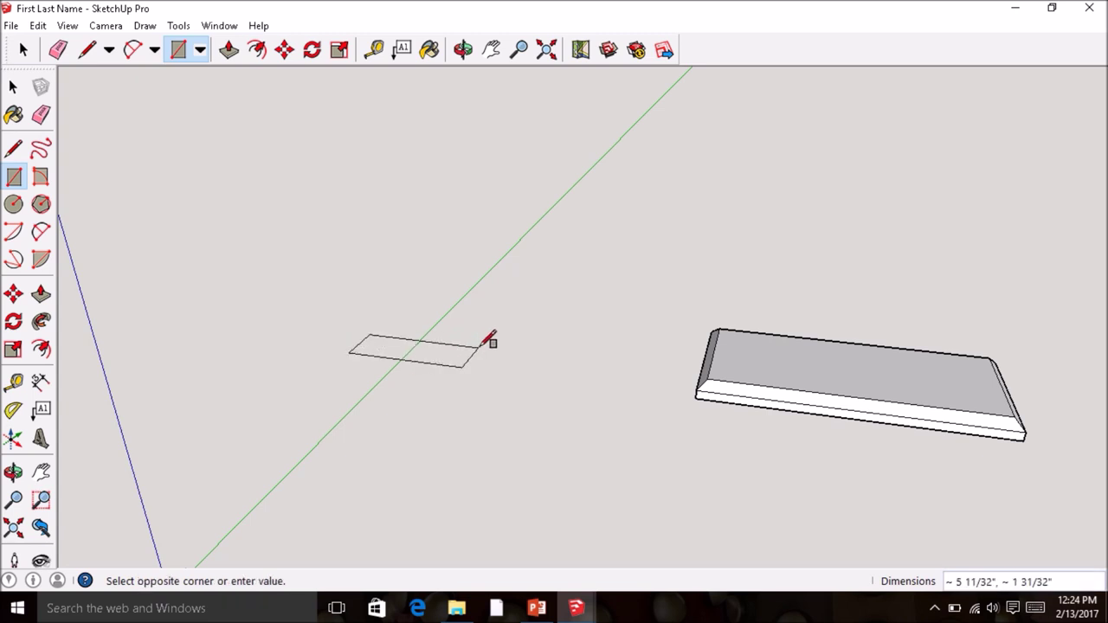
type("5.5,3/4")
key("Return")
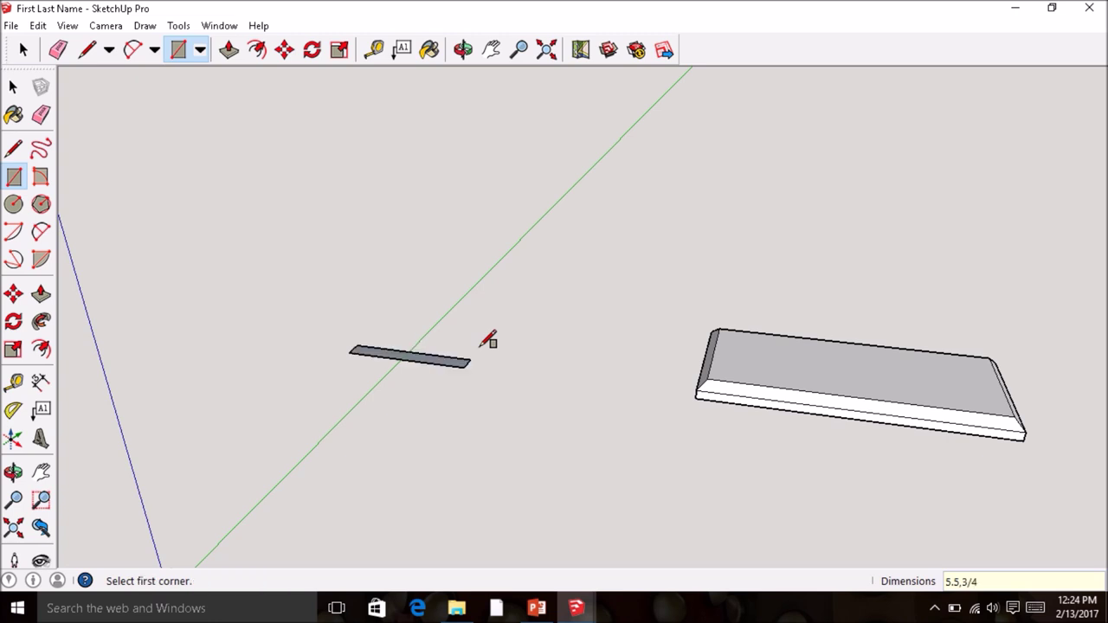
Step: Copy the entire small rectangle and paste two duplicates, one between it and the beveled base and one on its opposite side
left_click(14, 86)
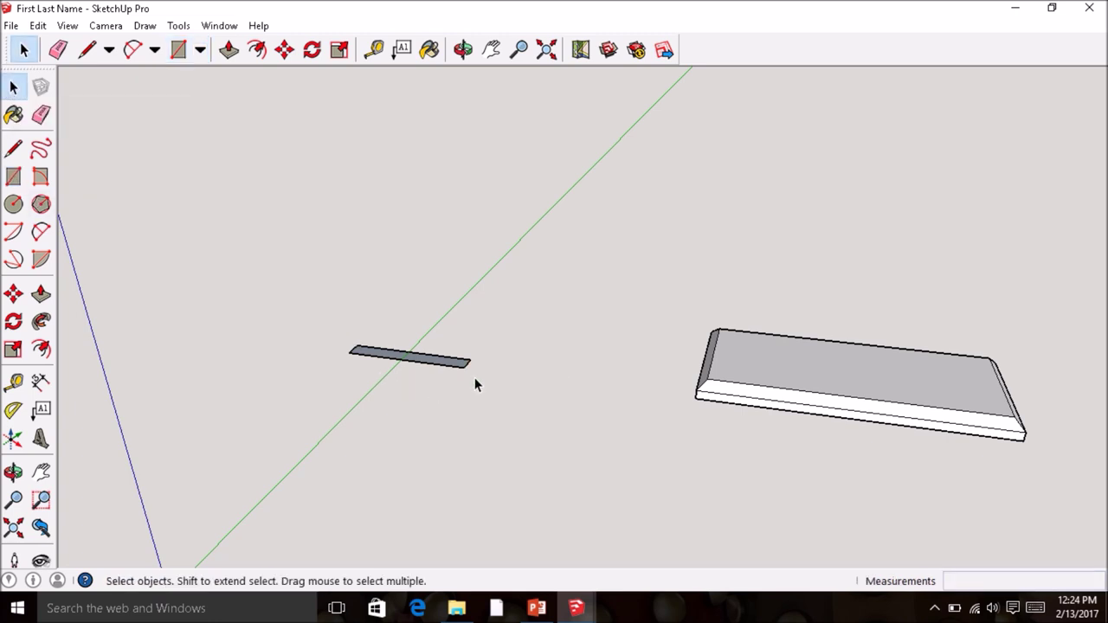
left_click_drag(480, 379, 332, 325)
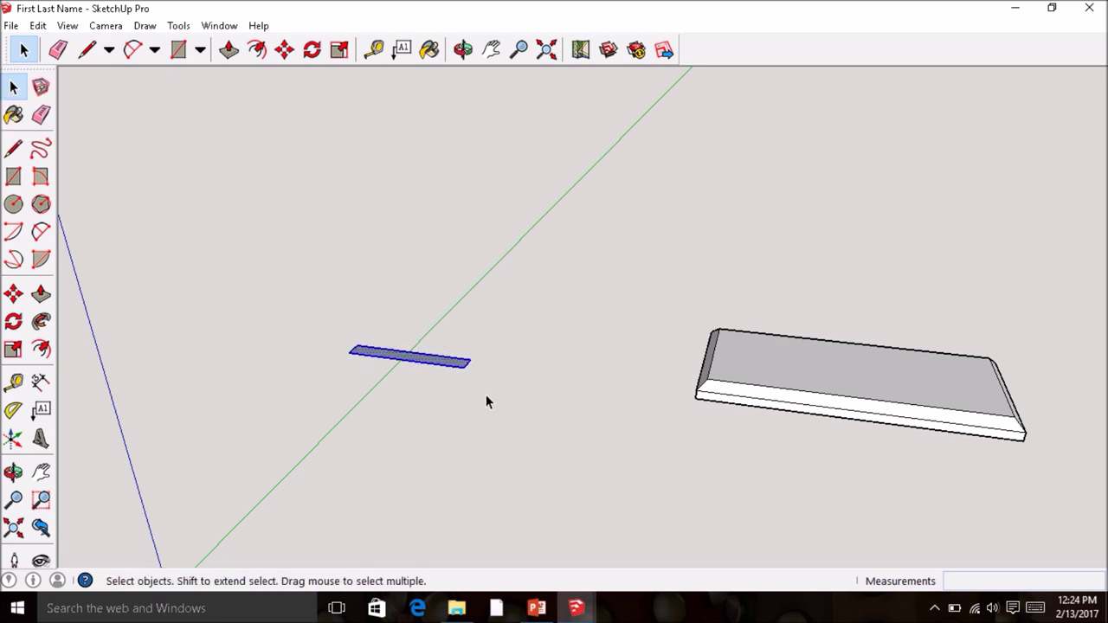
left_click_drag(489, 390, 401, 329)
left_click_drag(330, 319, 315, 318)
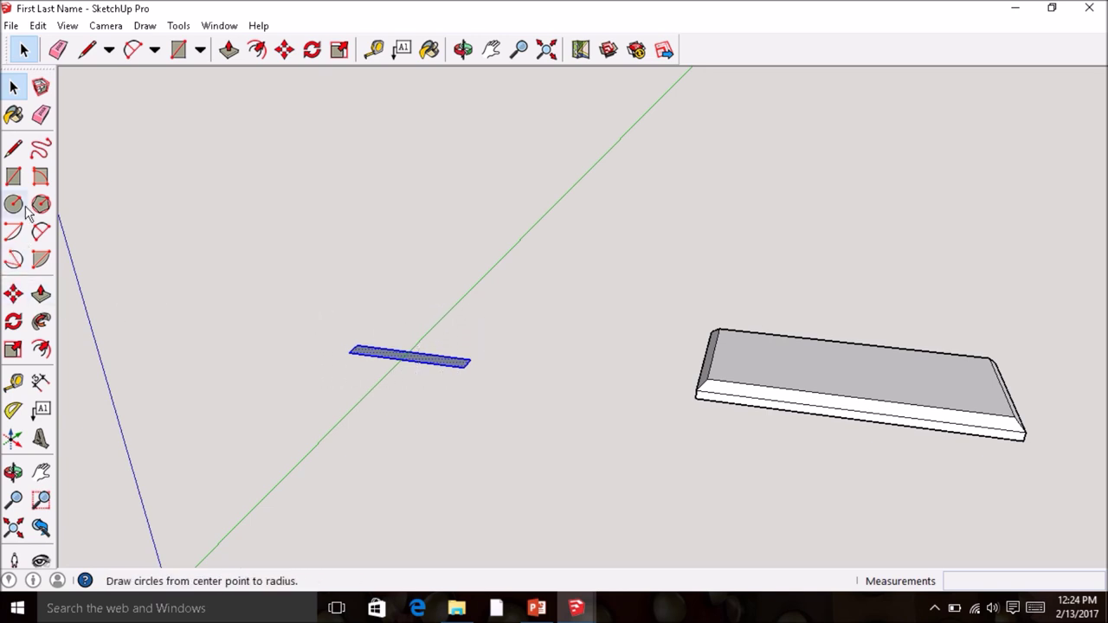
left_click(38, 25)
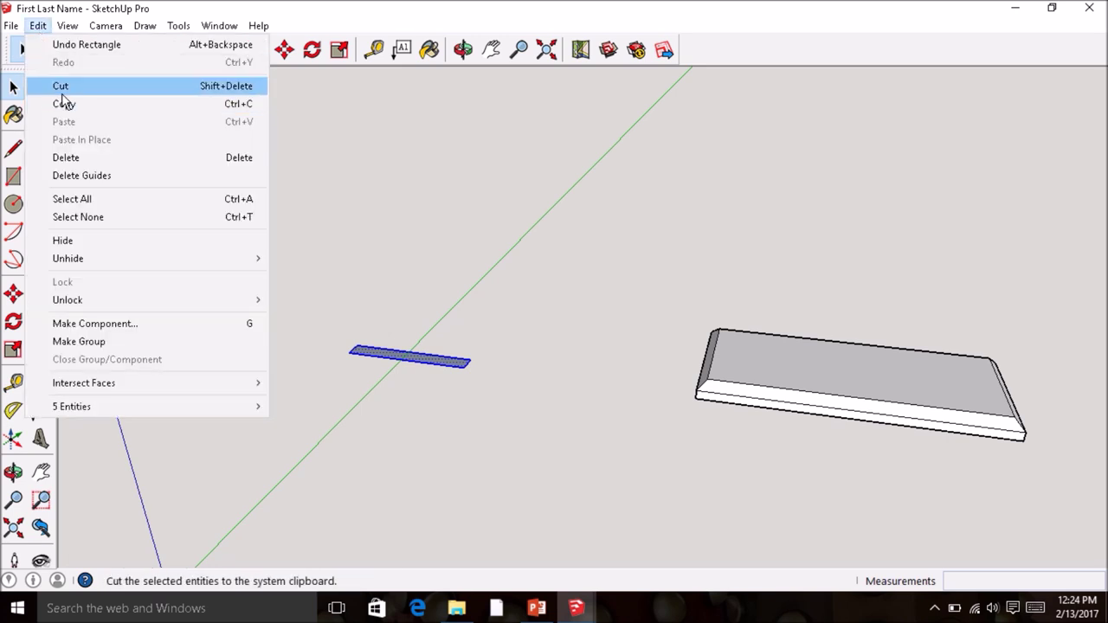
left_click(92, 116)
left_click(38, 25)
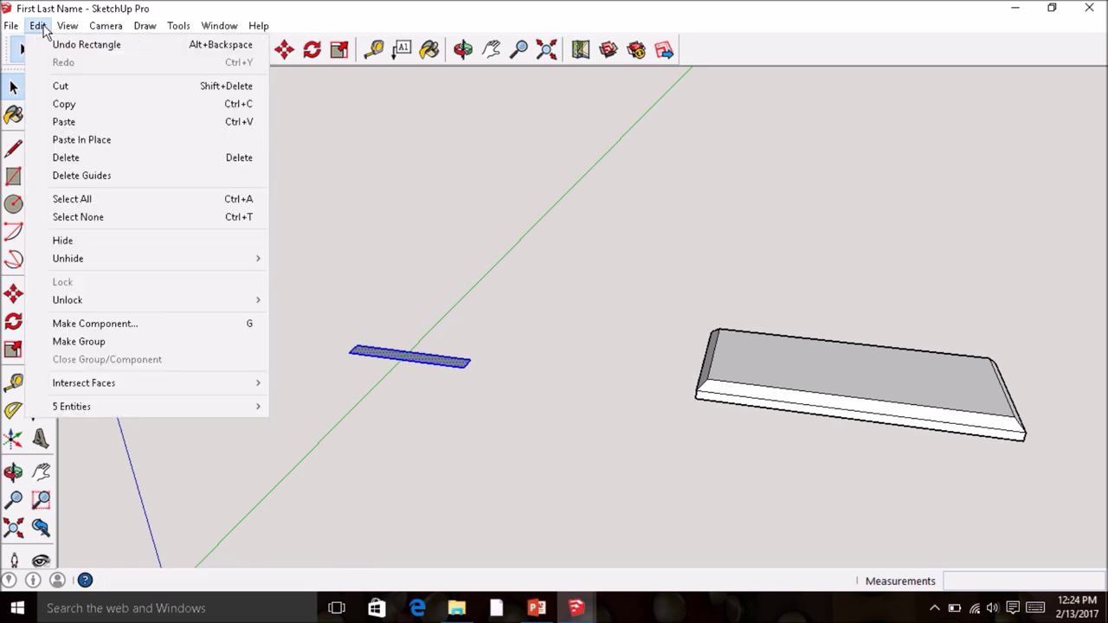
left_click(64, 122)
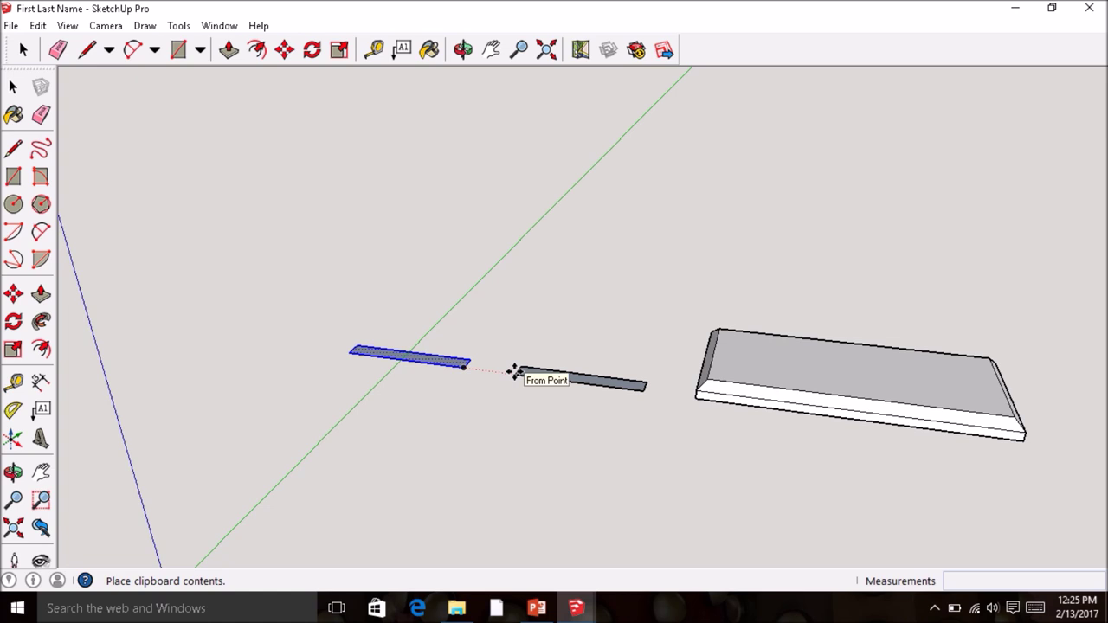
left_click(514, 373)
left_click(38, 26)
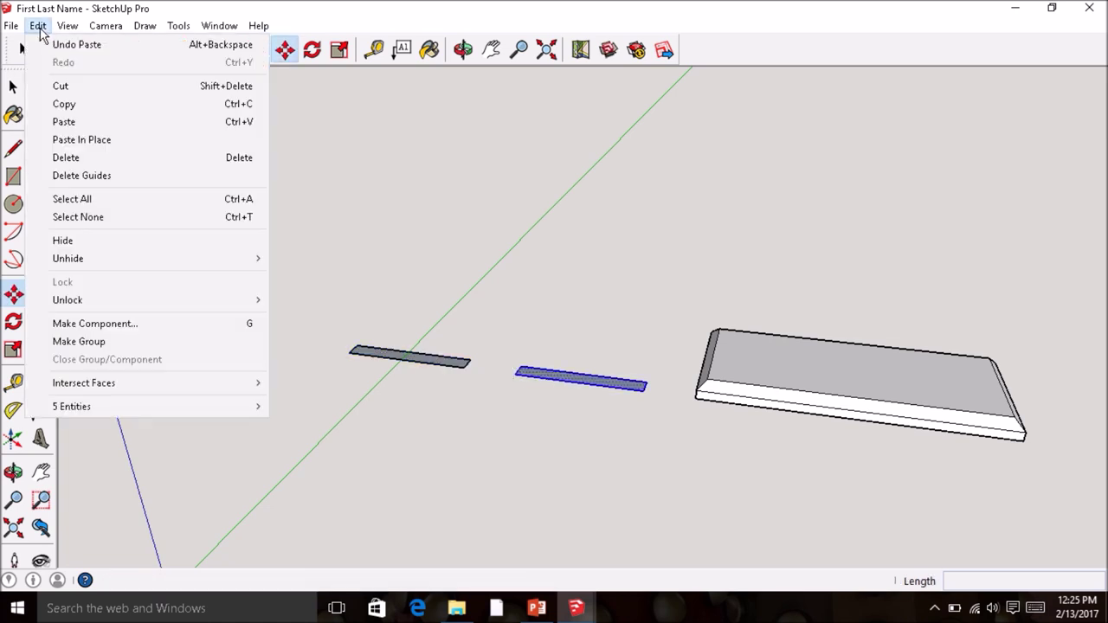
left_click(64, 121)
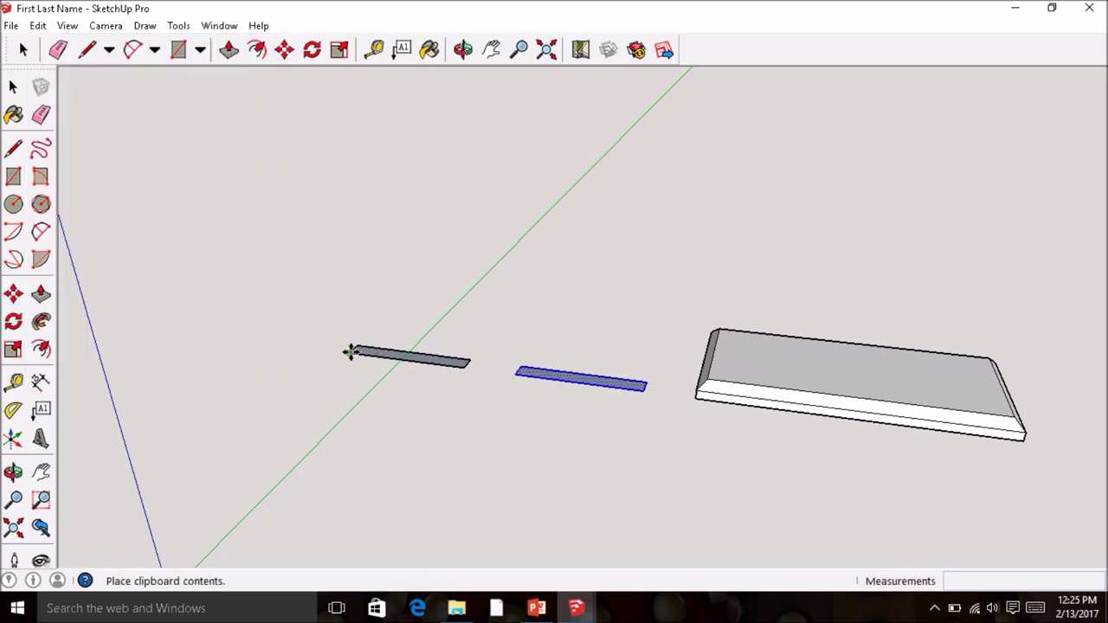
left_click(200, 334)
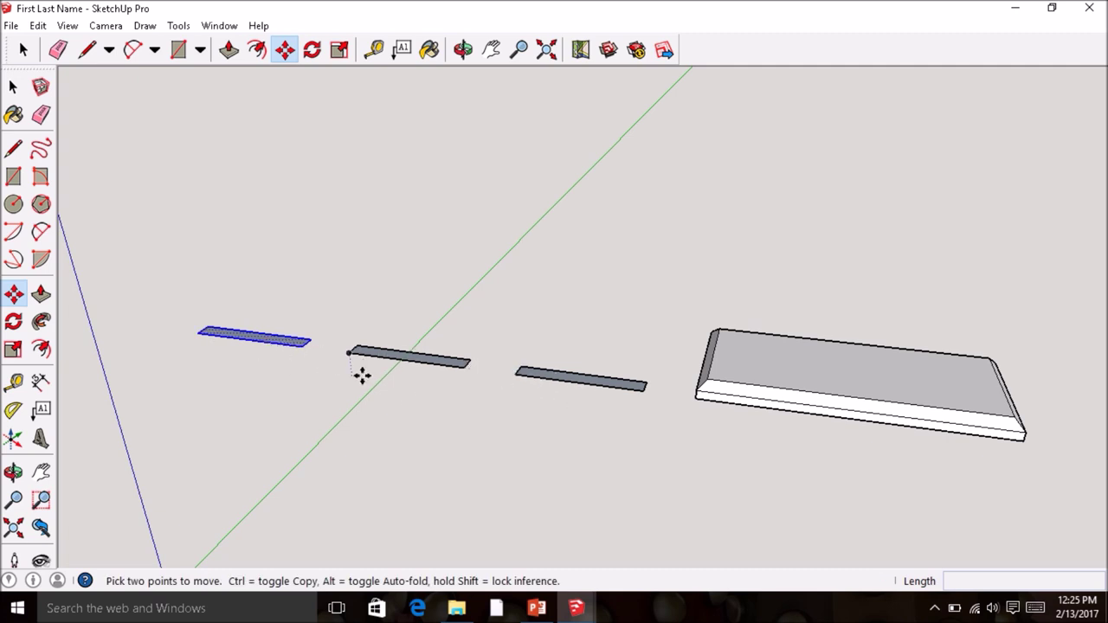
Step: Push/Pull the rectangle farthest from the beveled base up 5 1/2 inches into an upright block
left_click(42, 297)
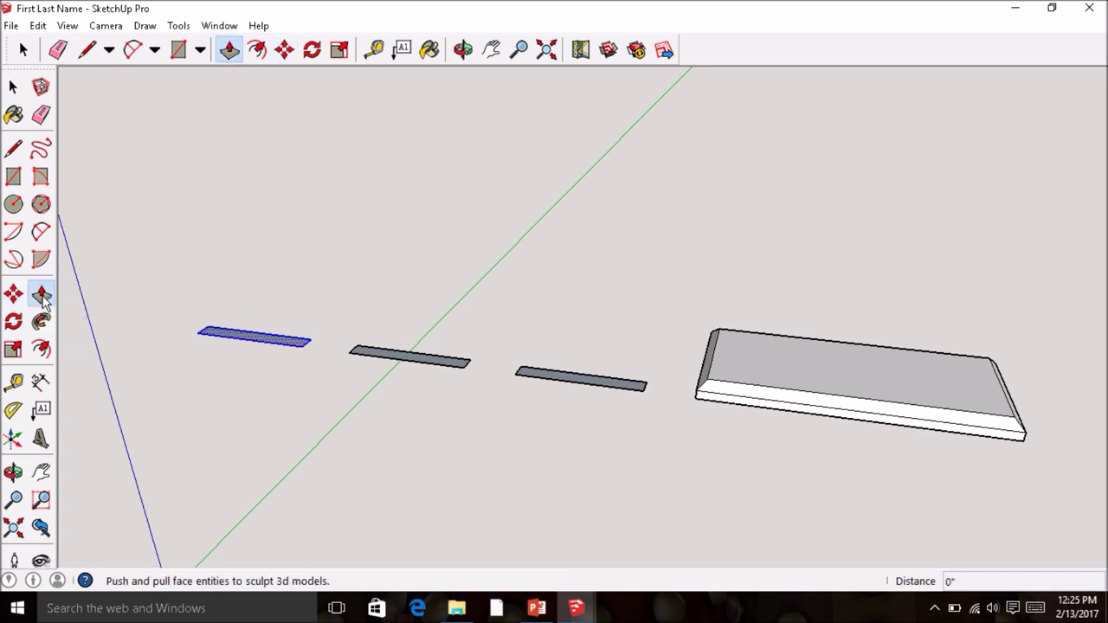
left_click(231, 338)
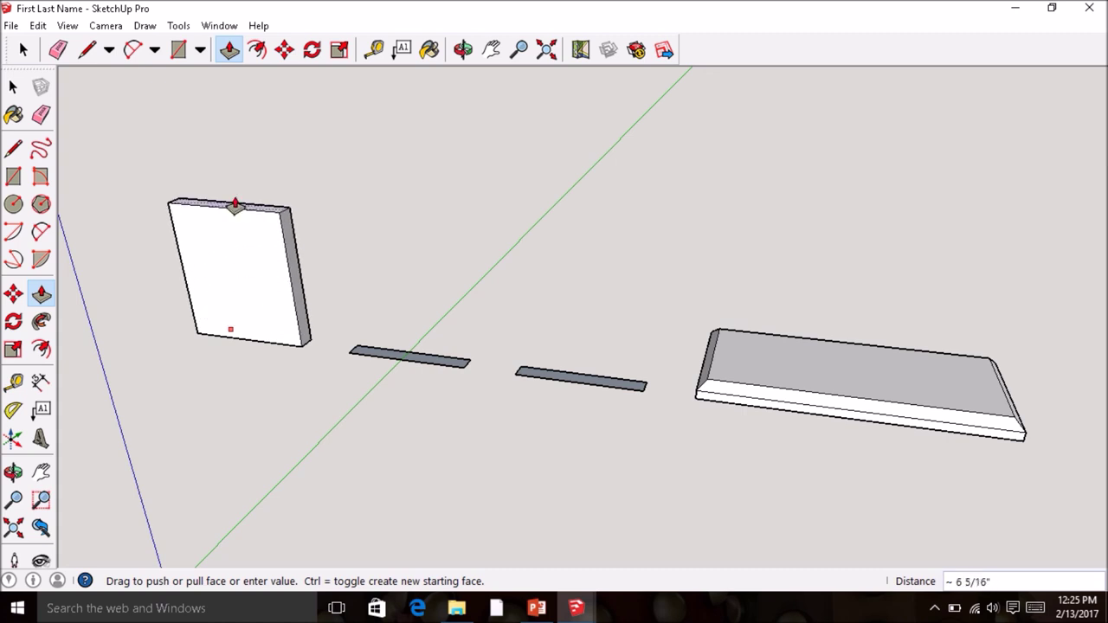
type("5")
key("Return")
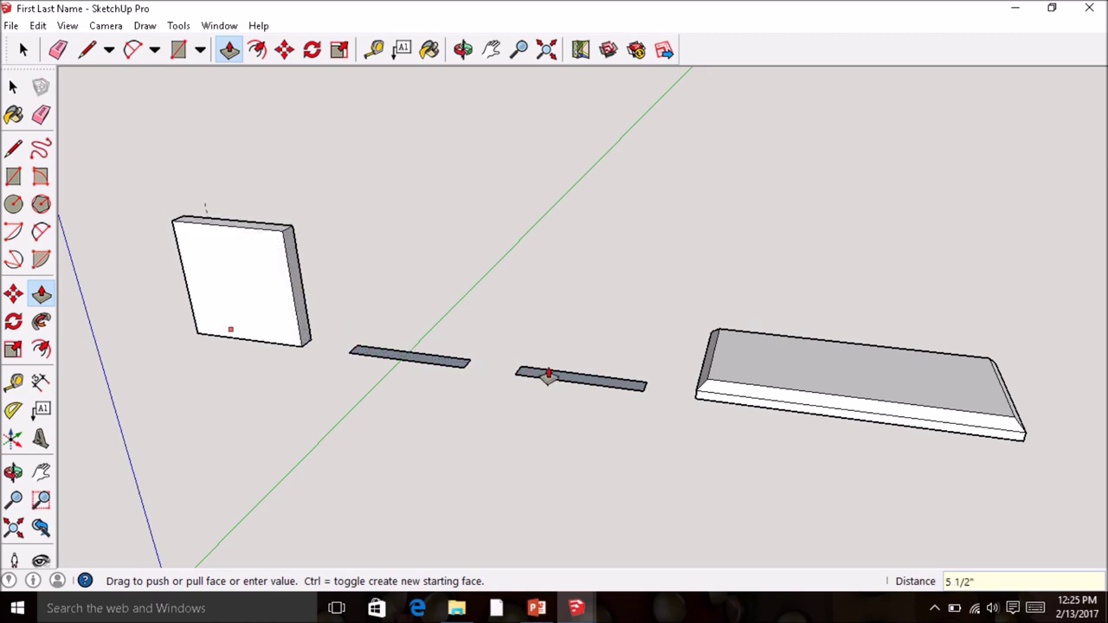
Step: Push/Pull the other two rectangles up to match the height of the finished upright block
left_click(383, 356)
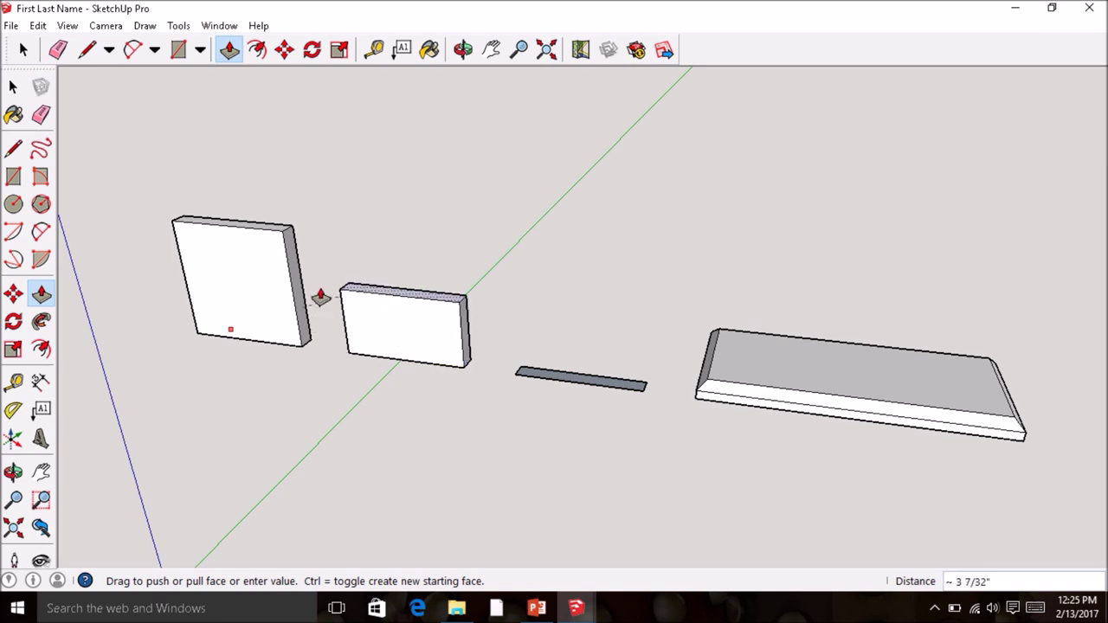
left_click(281, 238)
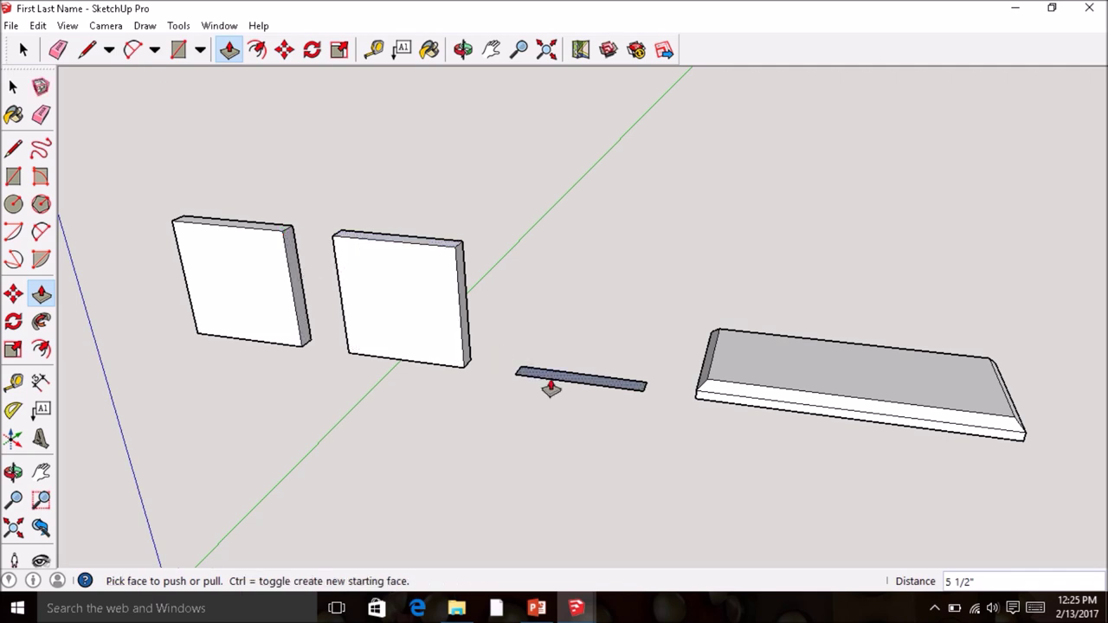
scroll(551, 384, "up", 1)
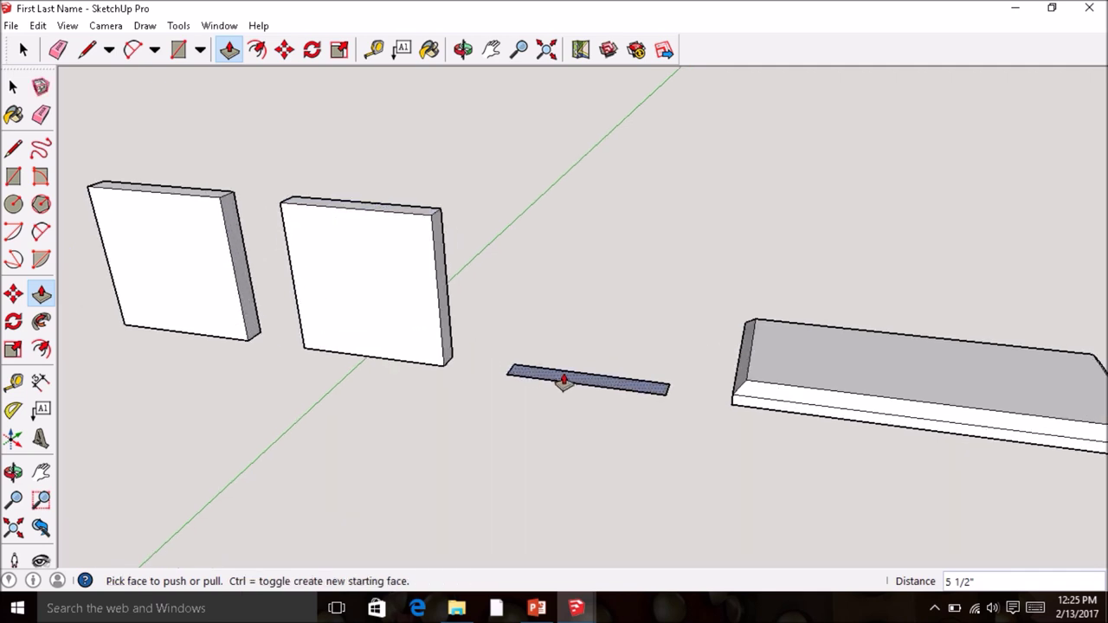
left_click(567, 384)
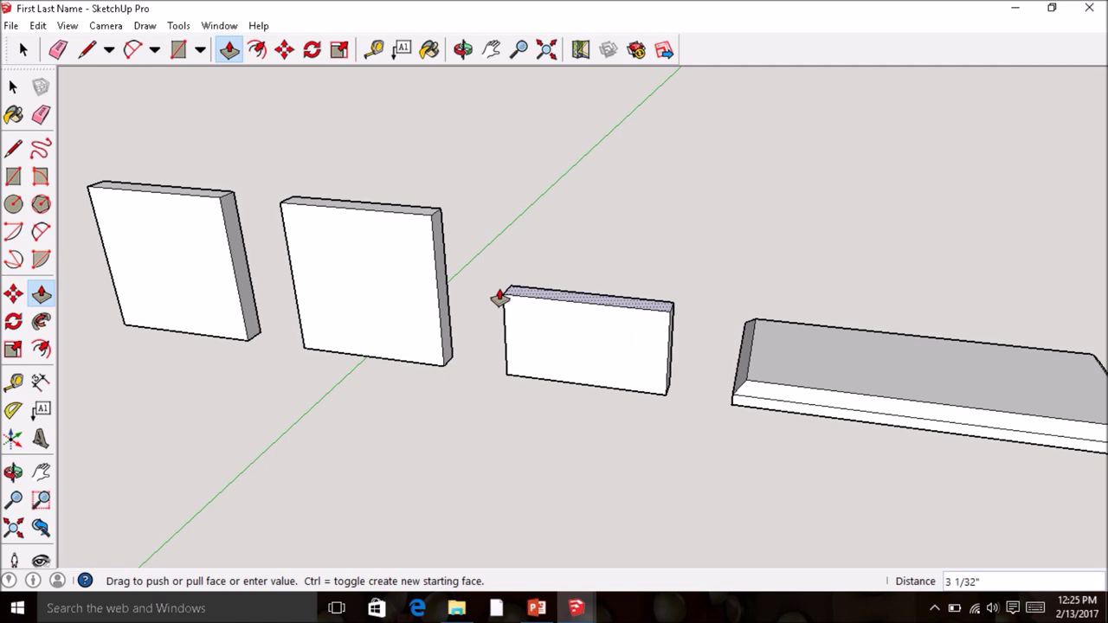
left_click(426, 224)
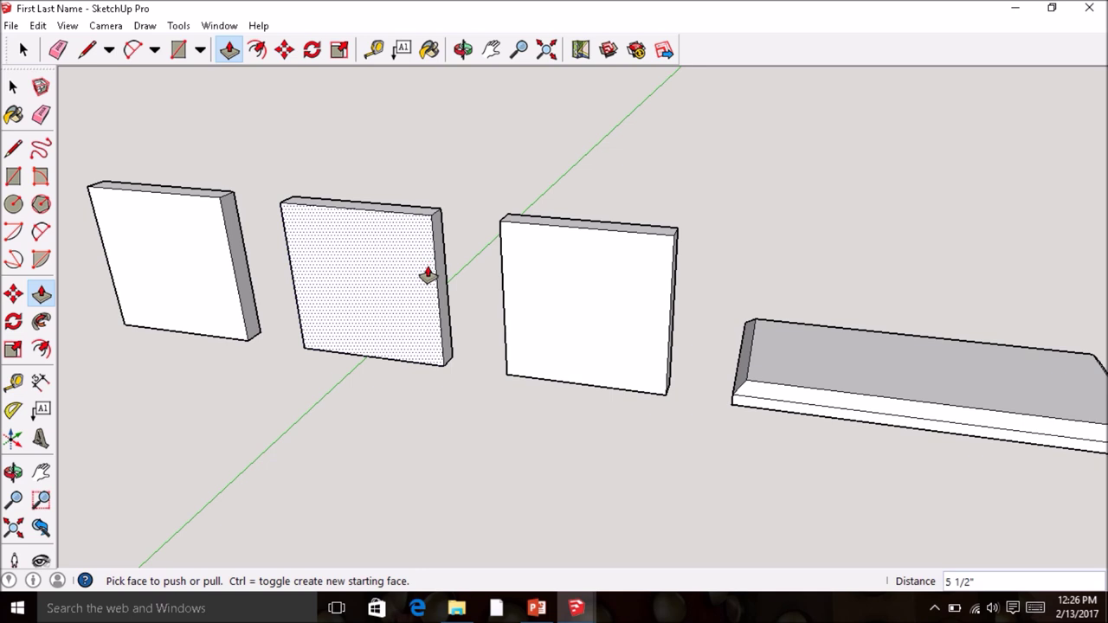
Step: Mark the middle block's front top edge with 1 3/8 inch line segments measured inward from both upper corners
left_click(13, 152)
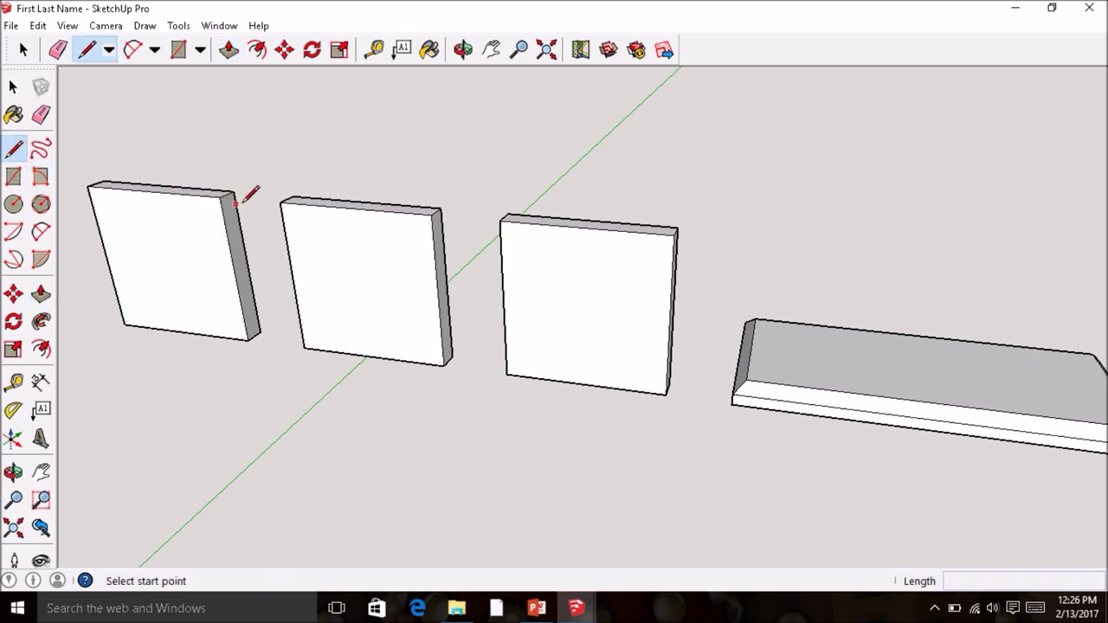
left_click(281, 201)
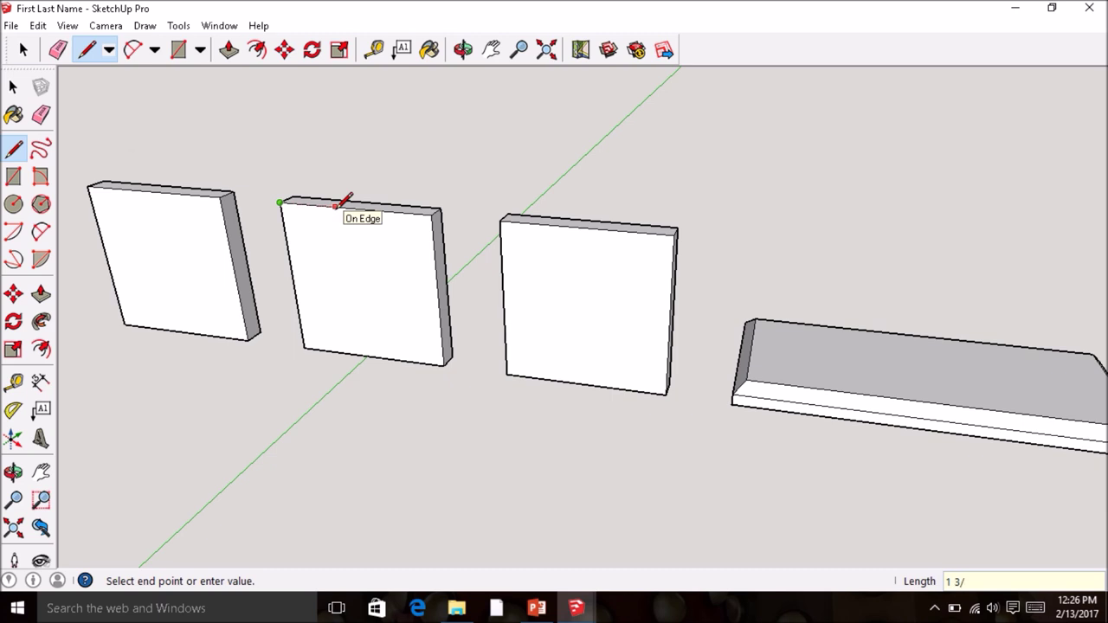
key("Escape")
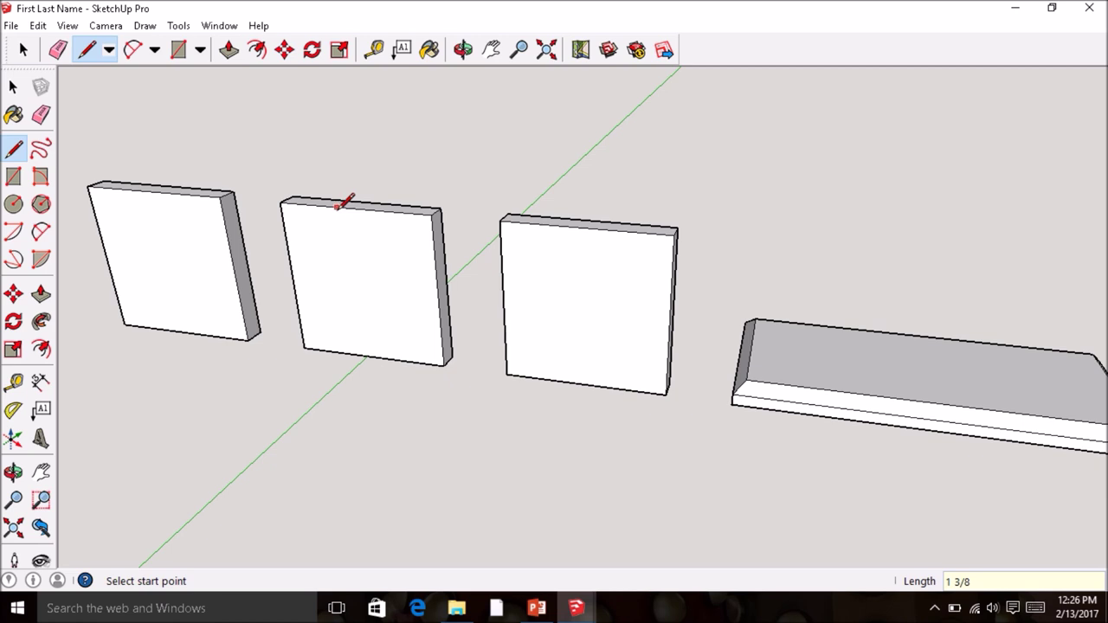
left_click(433, 212)
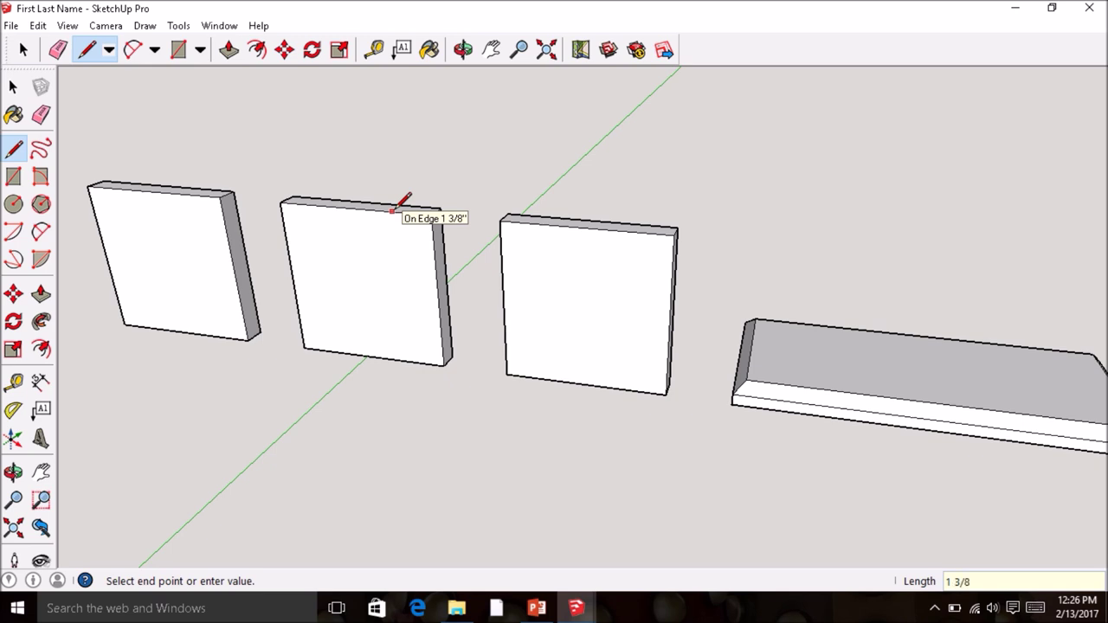
key("Escape")
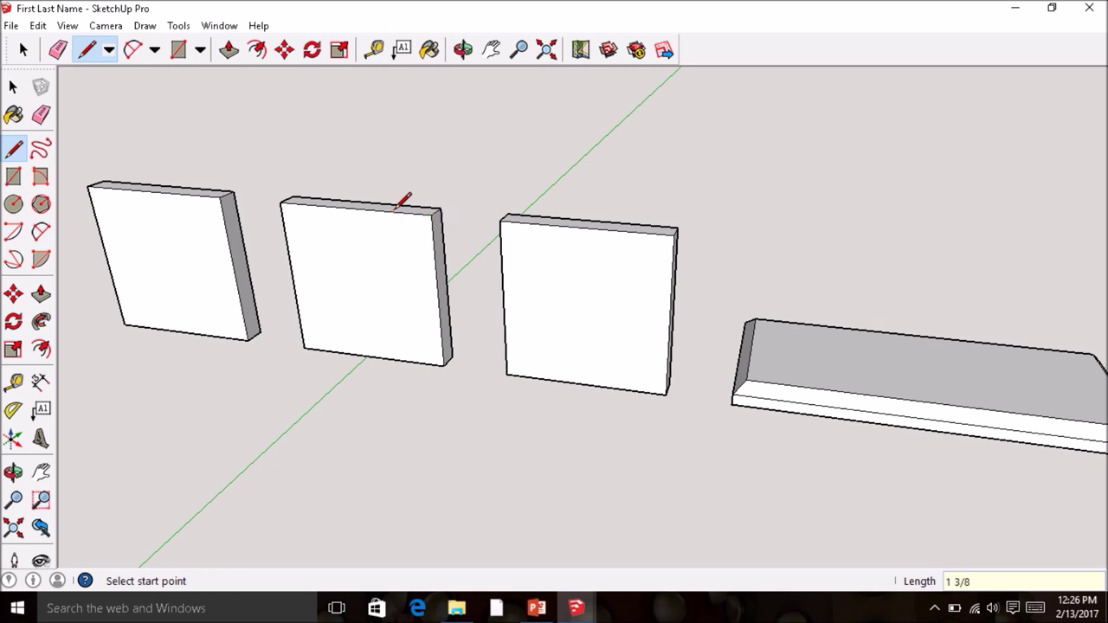
Step: Mark both vertical edges of the middle block's front face with 1 3/8 inch line segments down from the upper corners
left_click(431, 214)
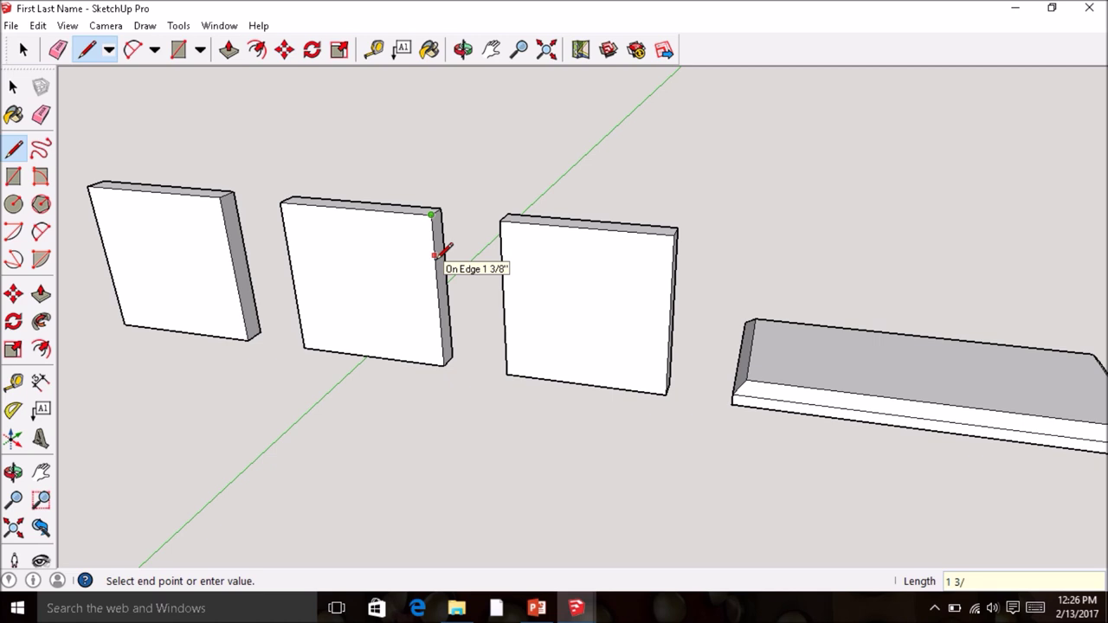
key("Escape")
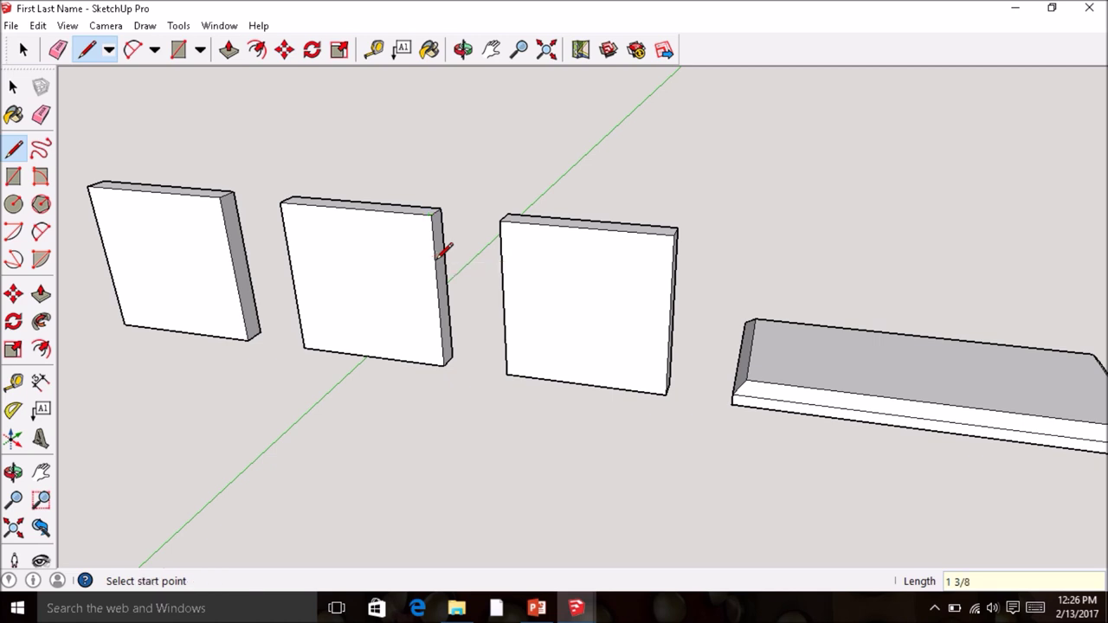
left_click(280, 202)
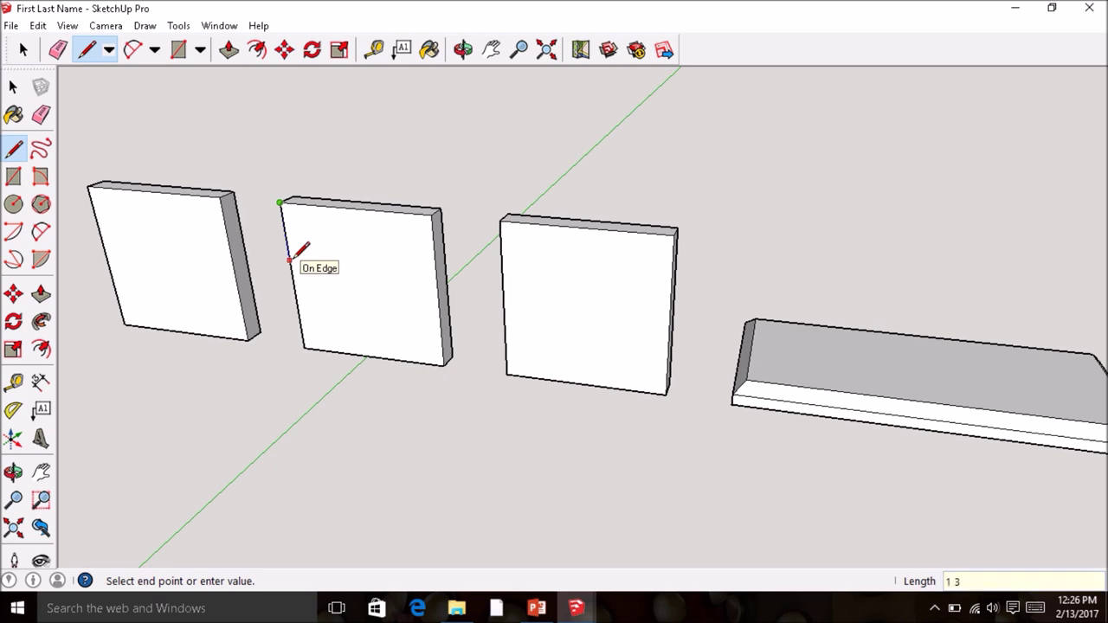
type("1 3/8")
key("Return")
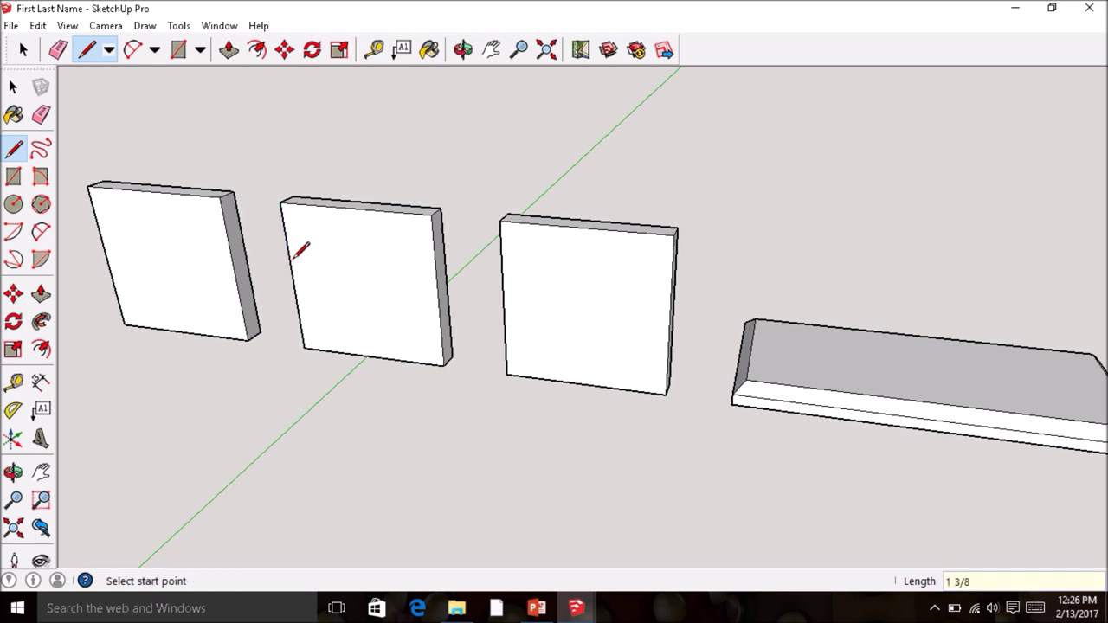
Step: Draw diagonal lines across both upper corners of the middle block's front face, joining the 1 3/8 inch marks
left_click(286, 240)
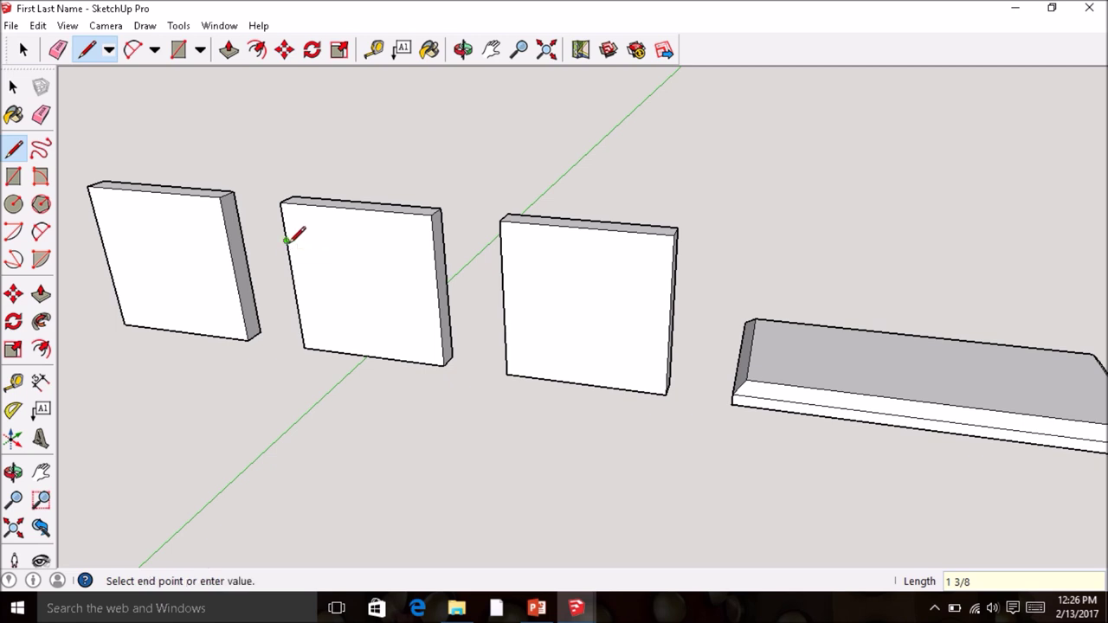
left_click(315, 202)
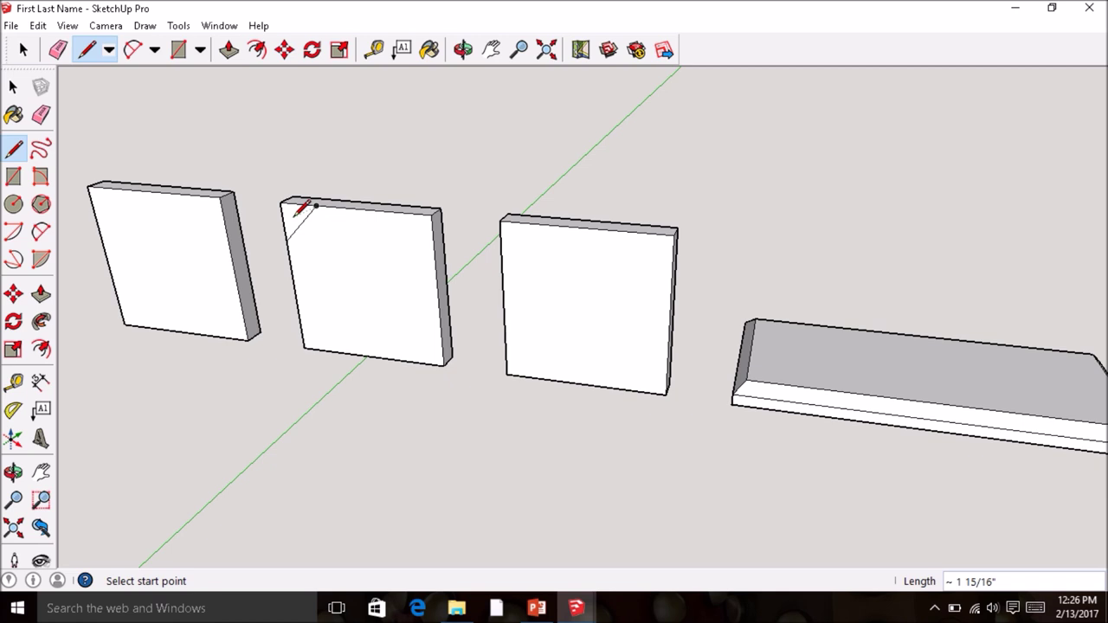
left_click(394, 210)
left_click(434, 251)
Step: Push/Pull both triangular corners of the middle block back 3/4 inch to cut them off
mouse_move(321, 230)
middle_mouse_down()
mouse_move(335, 239)
mouse_move(407, 193)
mouse_move(439, 212)
middle_mouse_up()
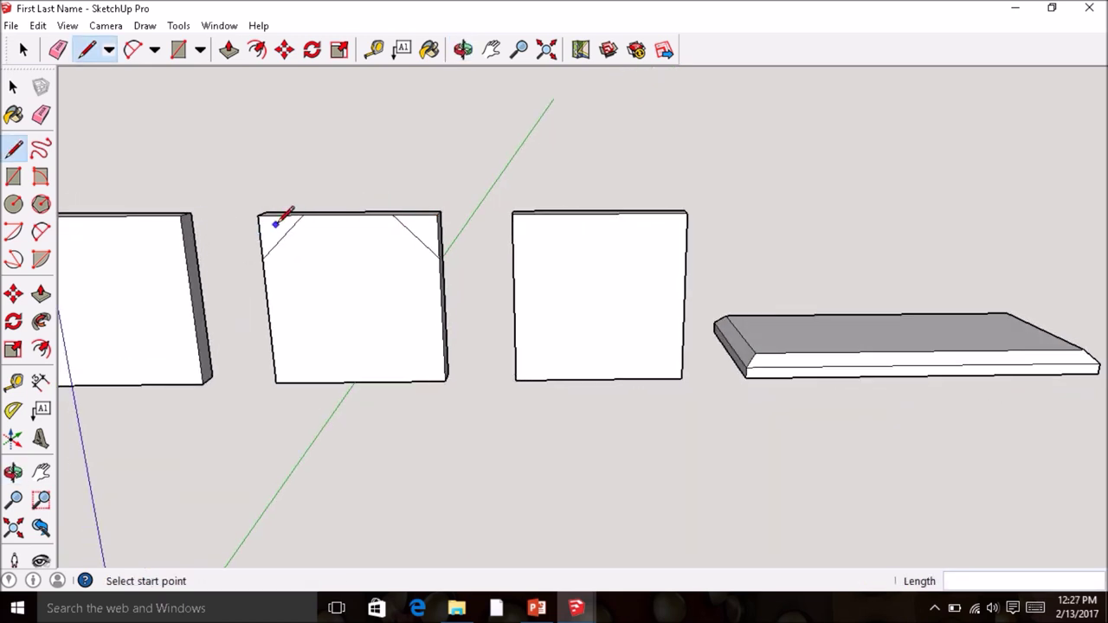
left_click(41, 295)
left_click_drag(419, 234, 434, 222)
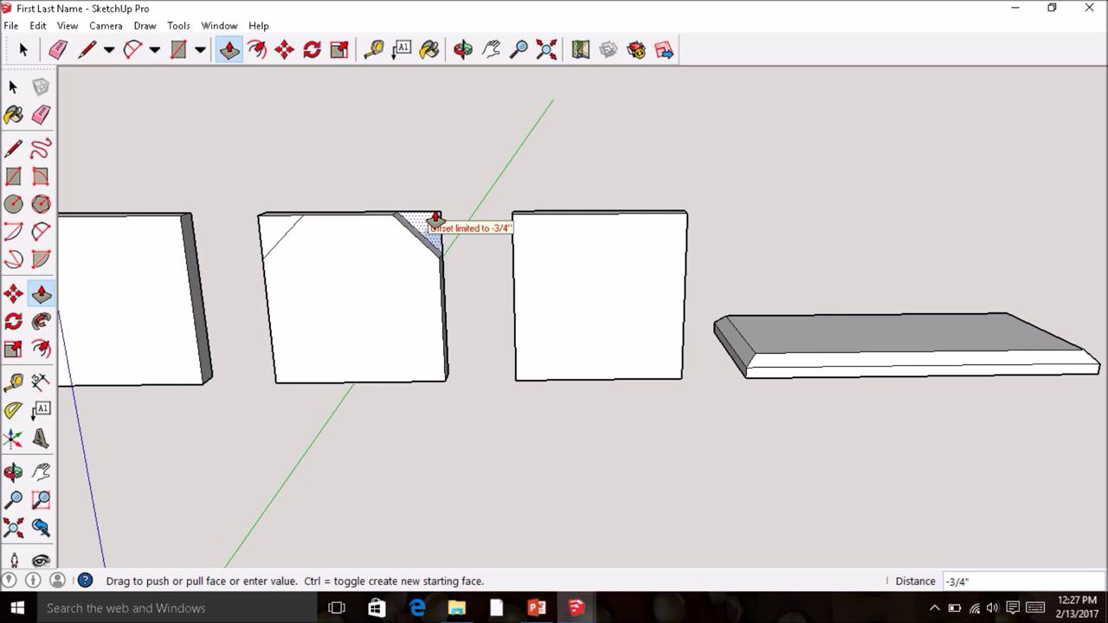
left_click_drag(435, 220, 434, 220)
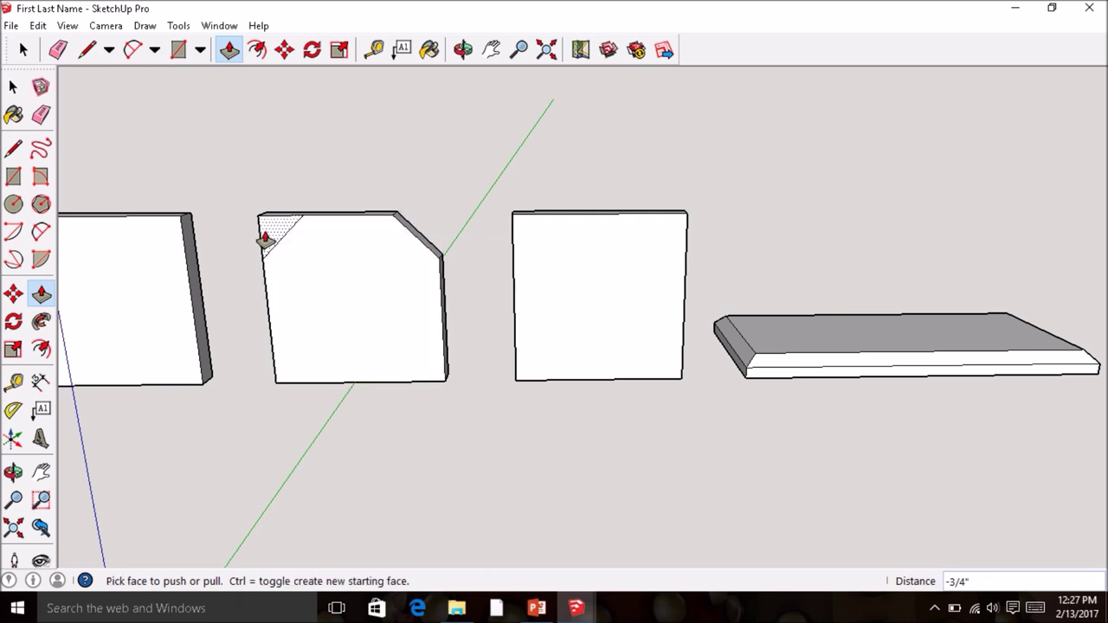
left_click_drag(263, 238, 279, 218)
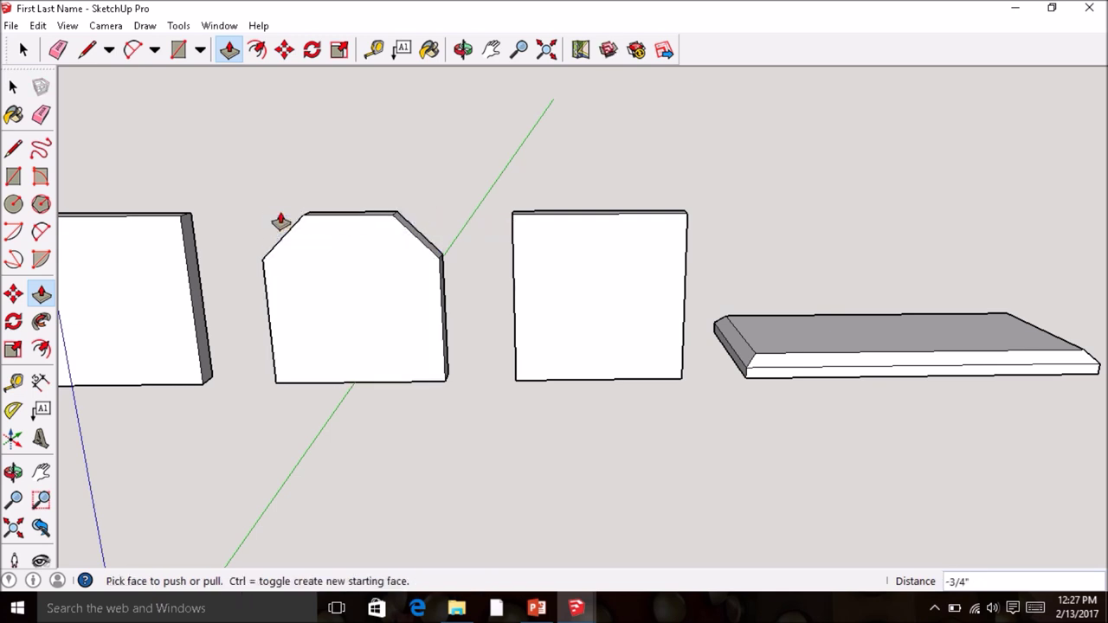
Step: Draw a half-circle arc with a 2 3/4 inch bulge between the side-edge midpoints of the block nearest the base
middle_click_drag(382, 246, 375, 215)
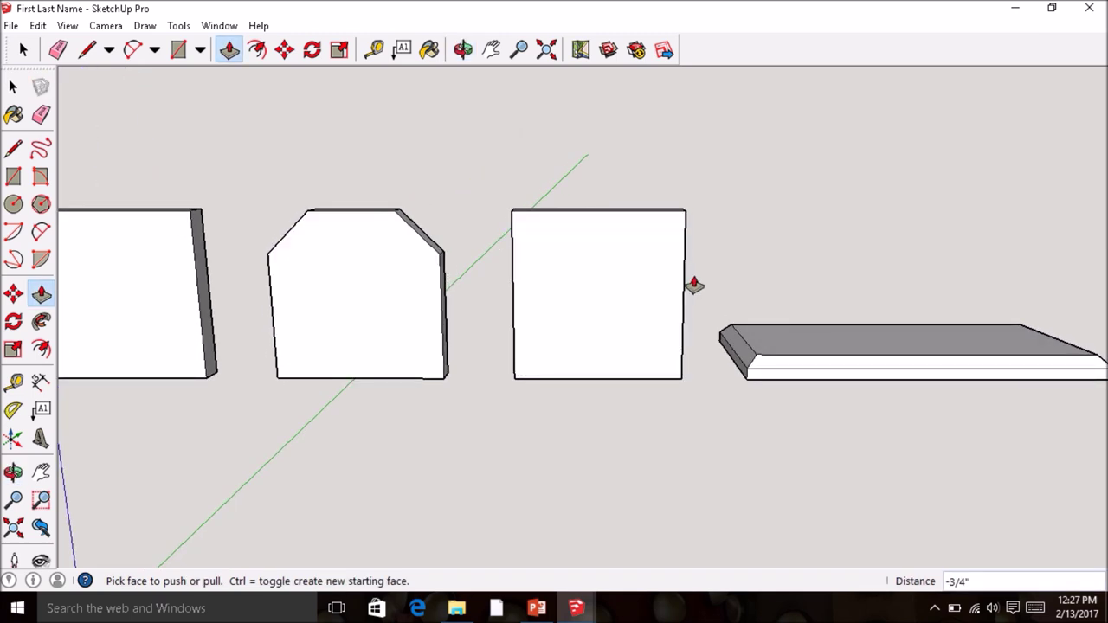
left_click(41, 232)
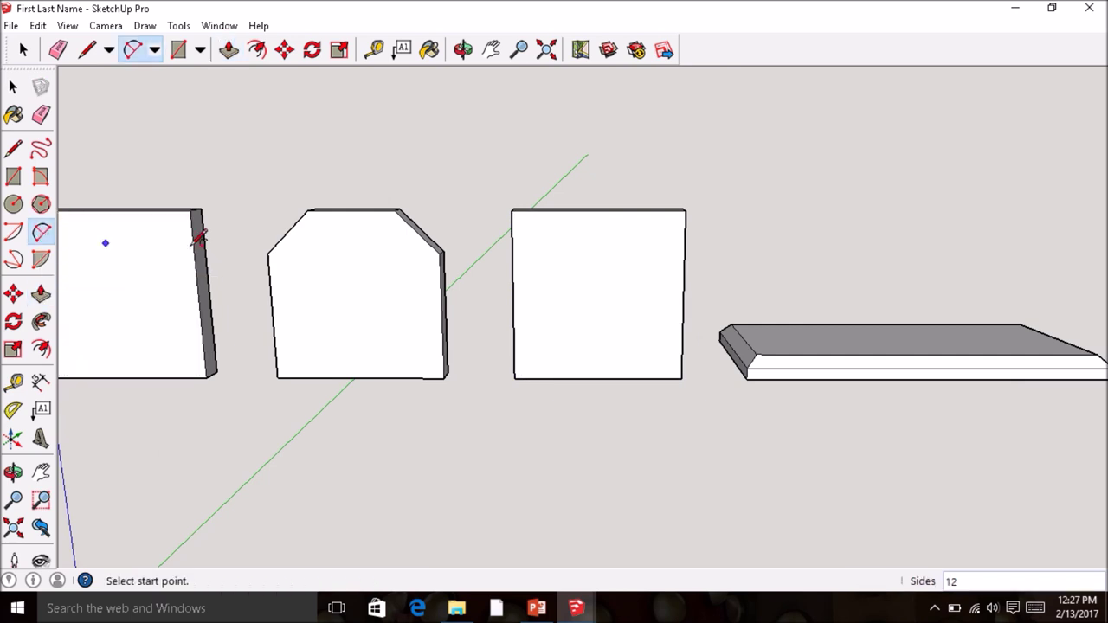
left_click(513, 296)
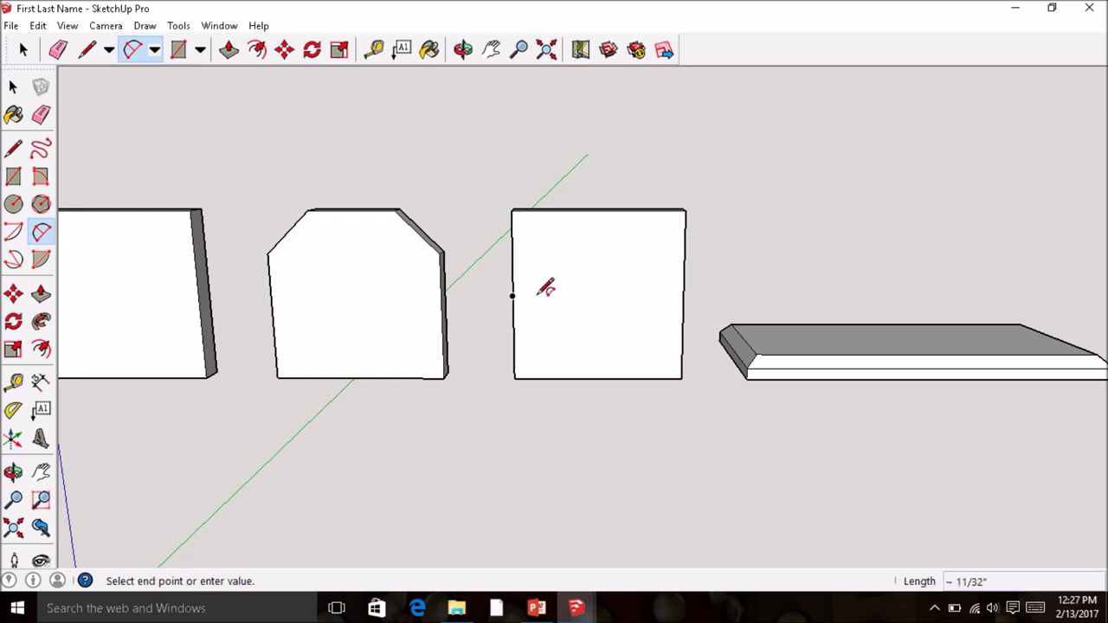
left_click(683, 296)
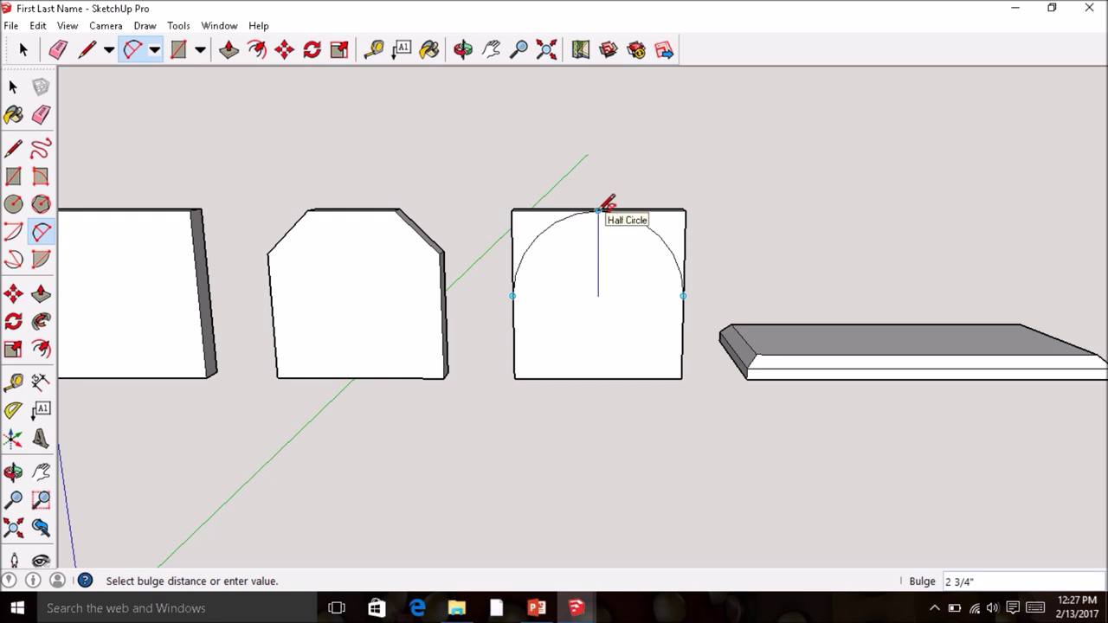
left_click(607, 205)
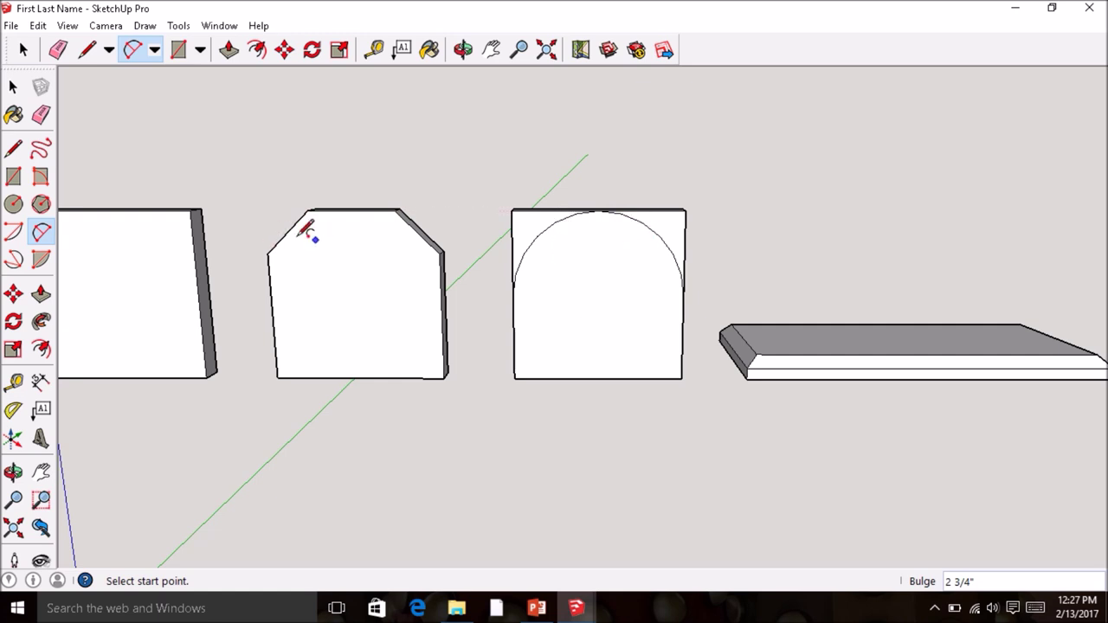
Step: Push/Pull both corner areas outside the arc back 3/4 inch to round the block's top
left_click(41, 294)
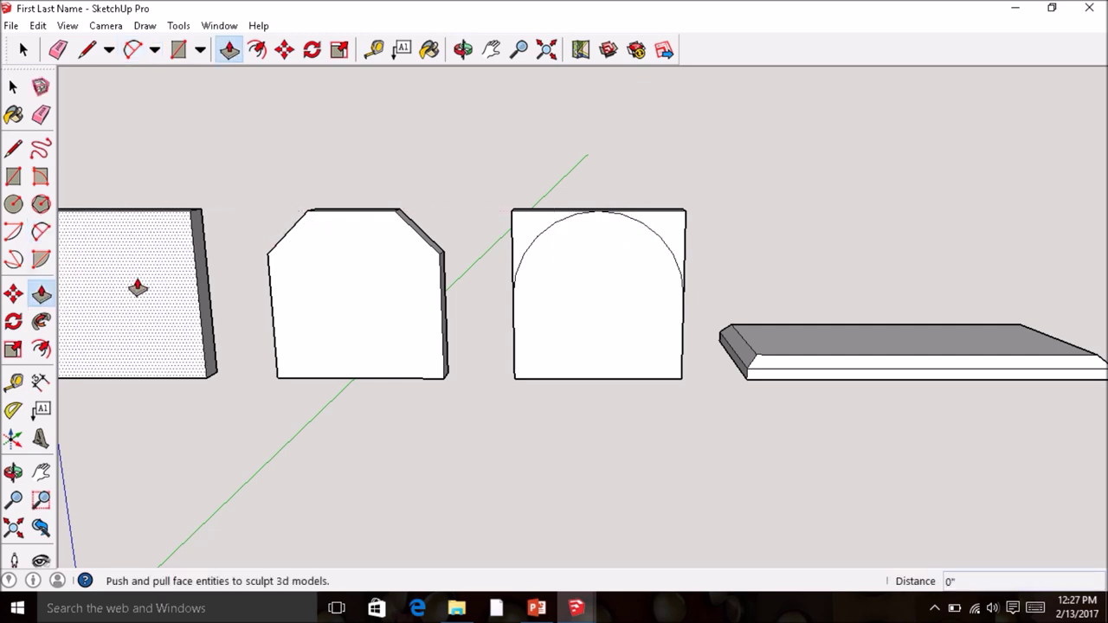
left_click(534, 230)
left_click(538, 222)
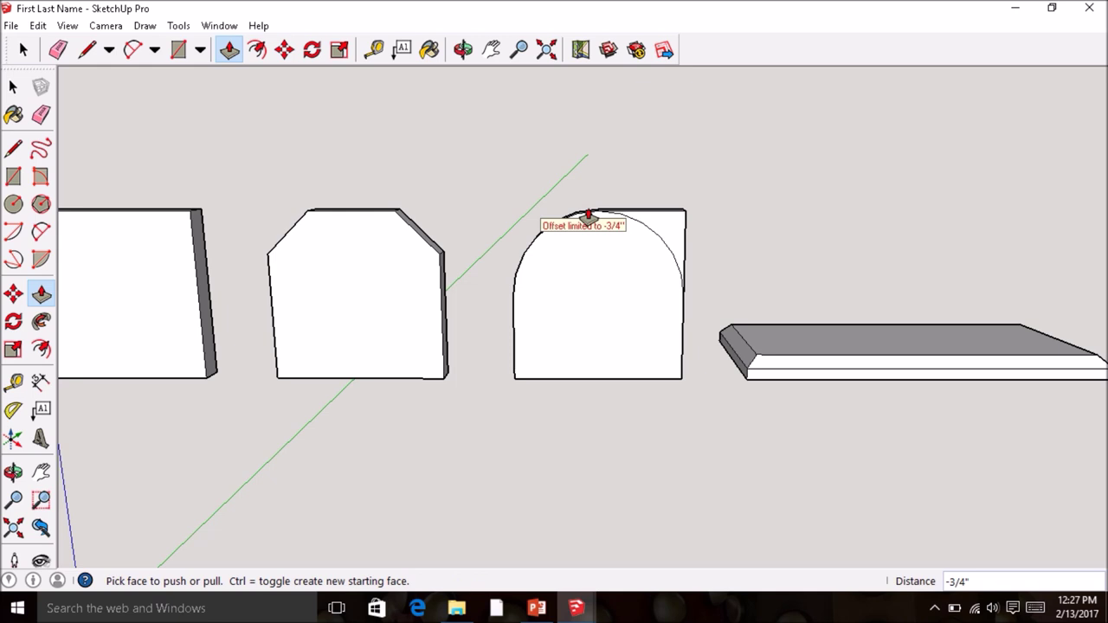
left_click(672, 216)
left_click(671, 216)
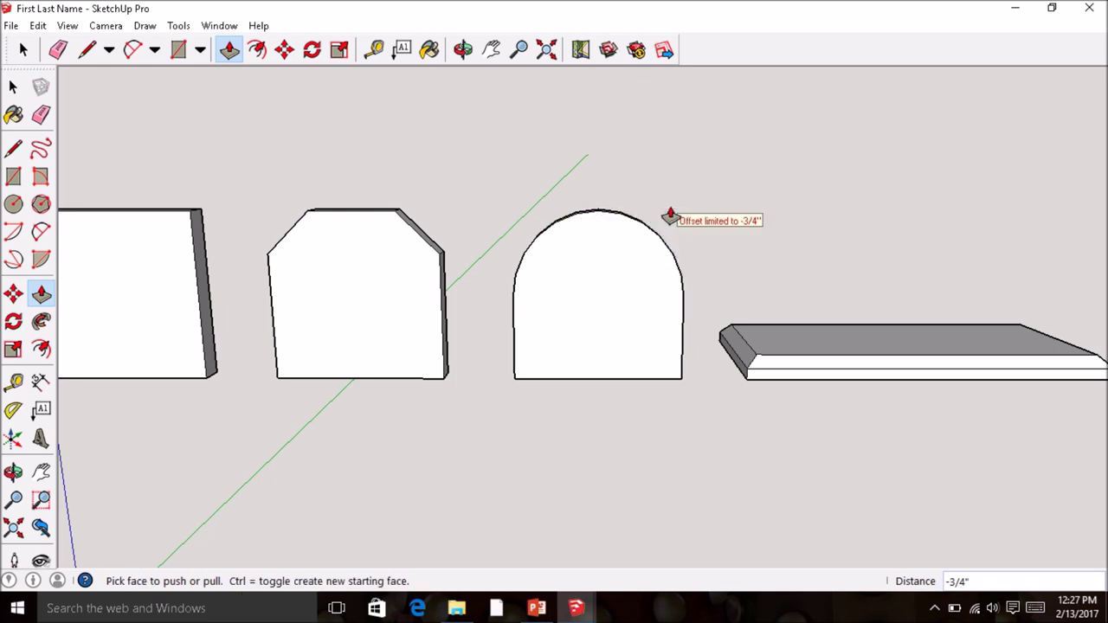
scroll(559, 271, "down", 1)
scroll(559, 272, "down", 1)
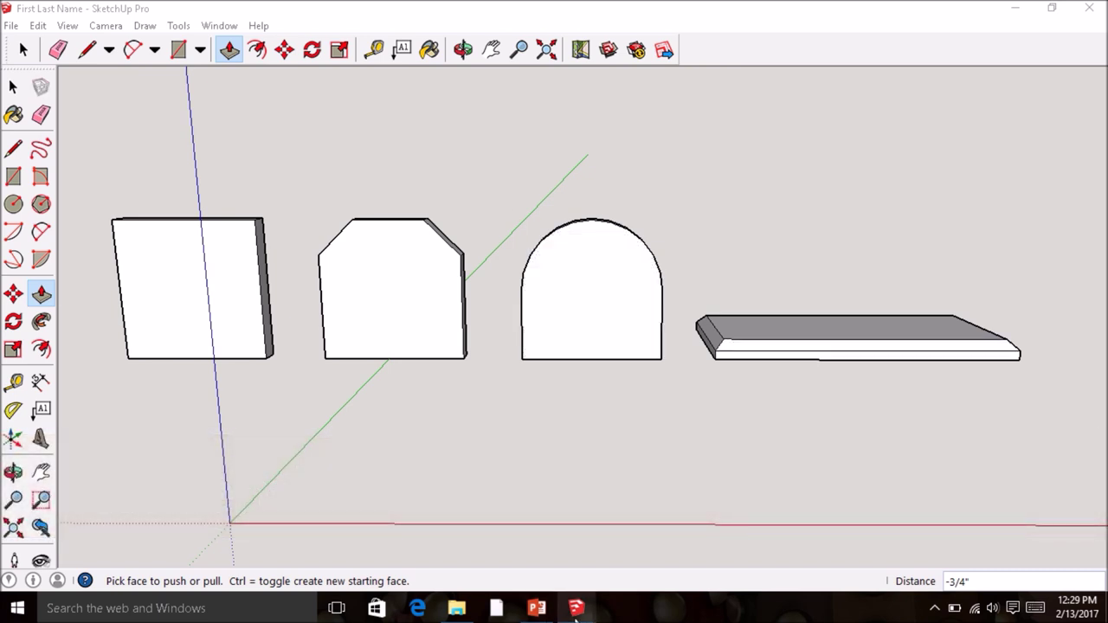
Step: Switch back to the First Last Name model window
mouse_move(576, 615)
mouse_move(567, 552)
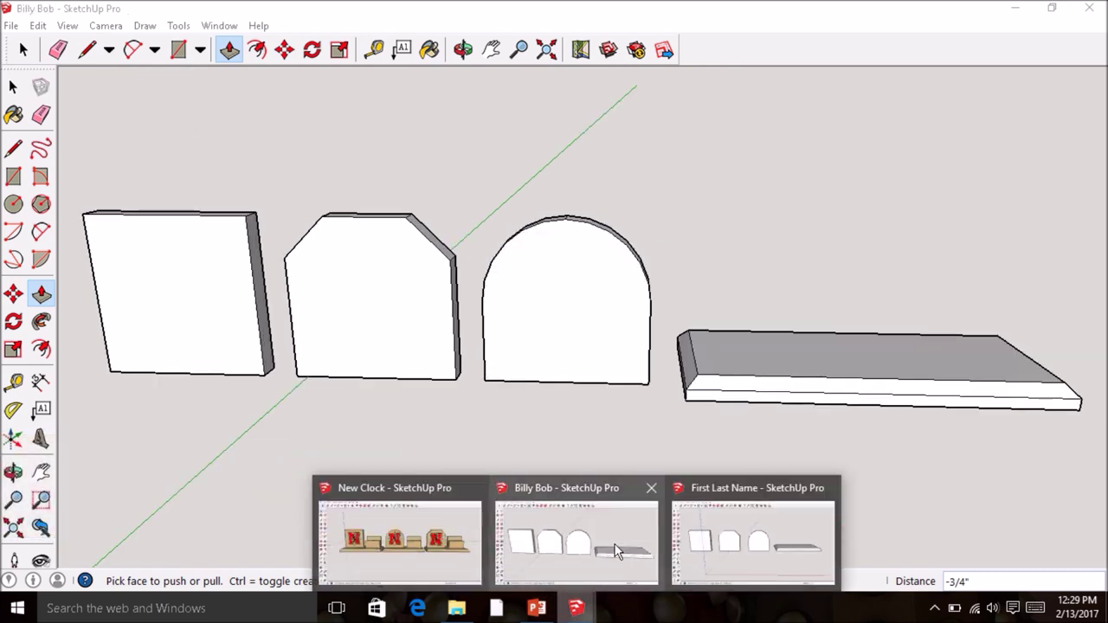
mouse_move(693, 554)
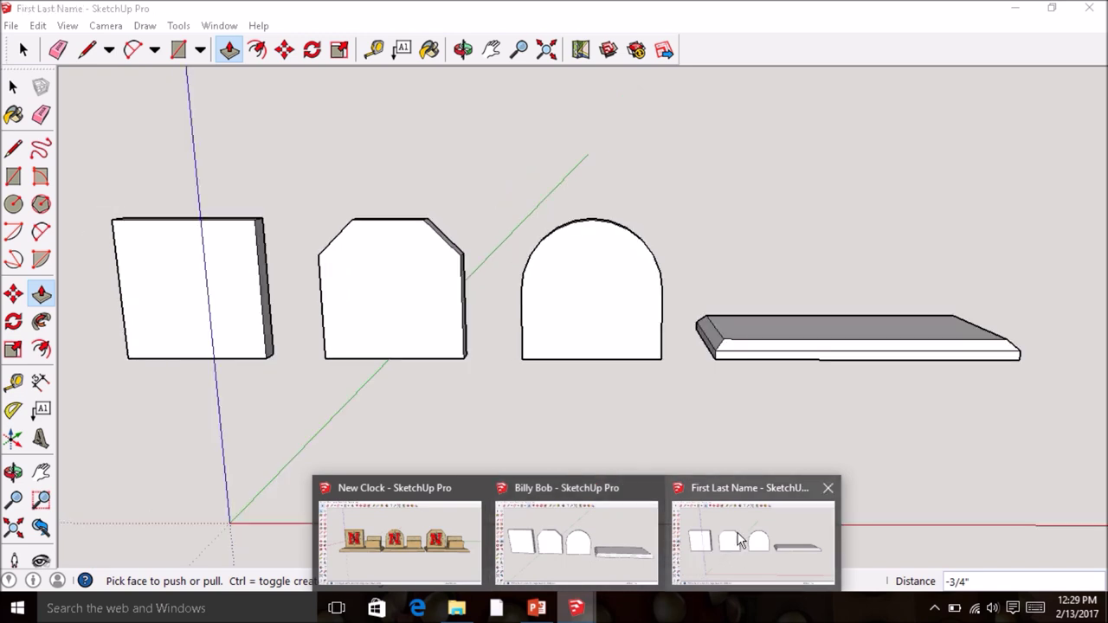
left_click(741, 541)
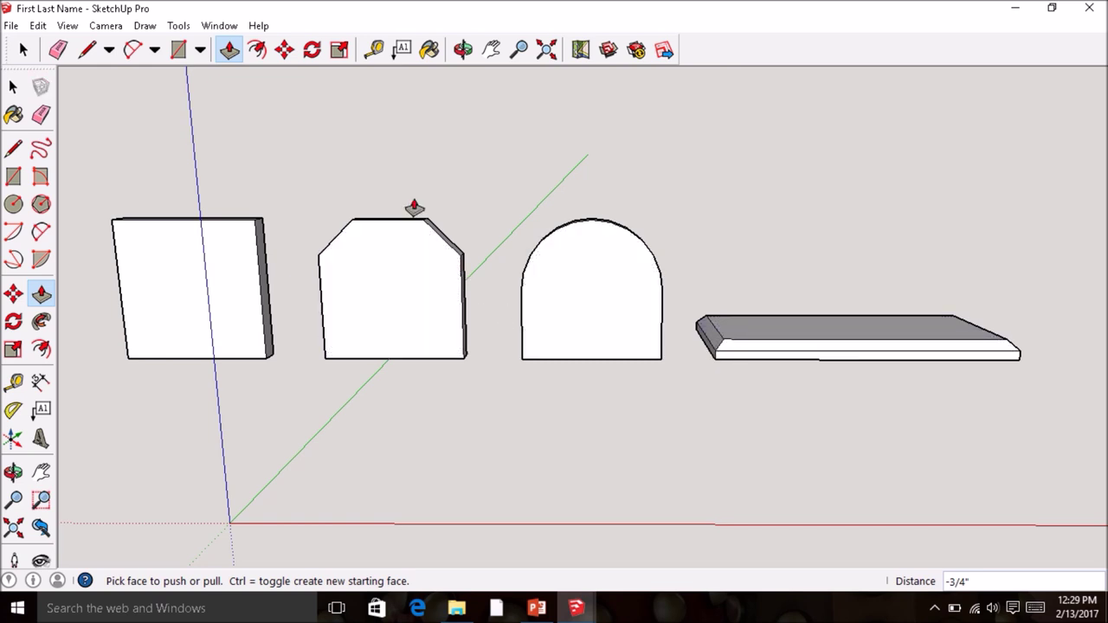
Step: Draw a 4.25 by .75 inch rectangle on the ground beyond the beveled base's free end
left_click(492, 50)
left_click_drag(892, 371, 338, 430)
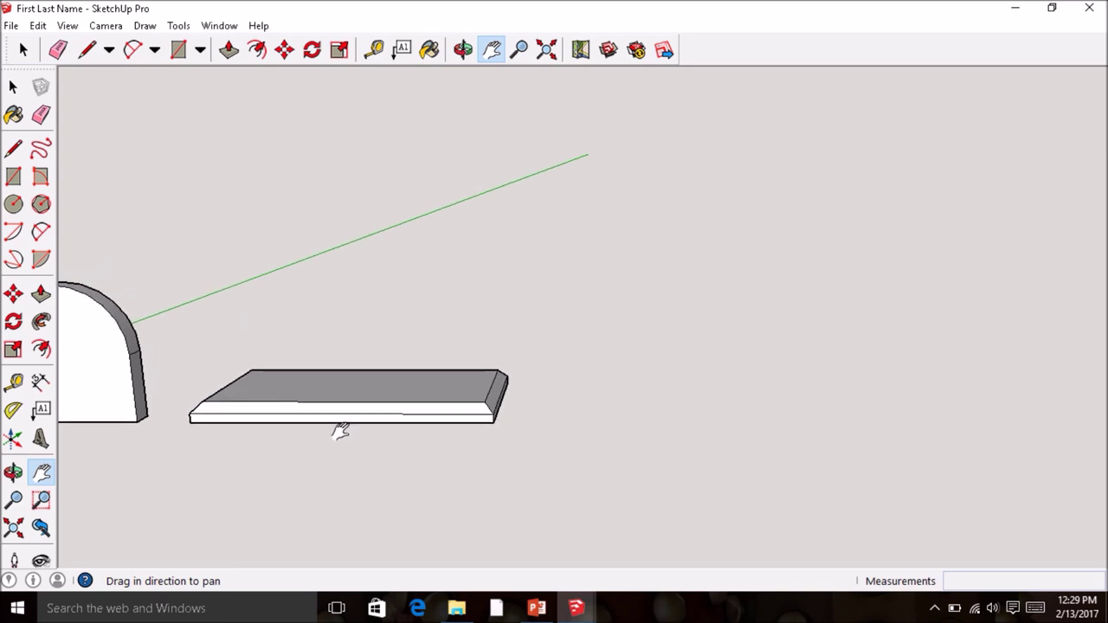
key("o")
left_click_drag(317, 387, 335, 467)
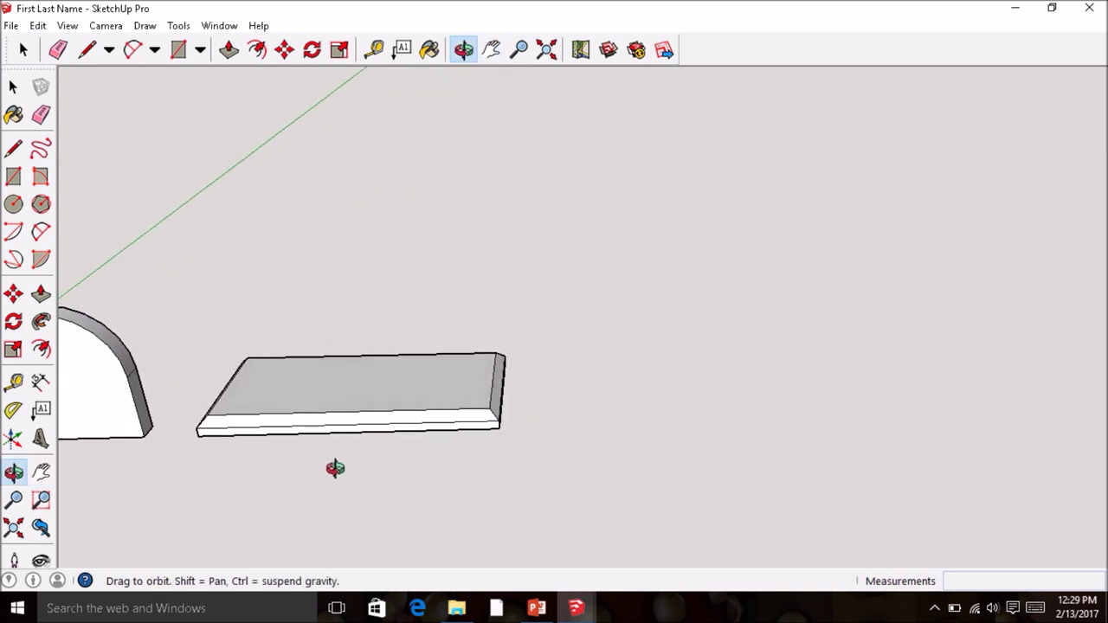
key("h")
key("o")
left_click_drag(384, 398, 381, 455)
key("h")
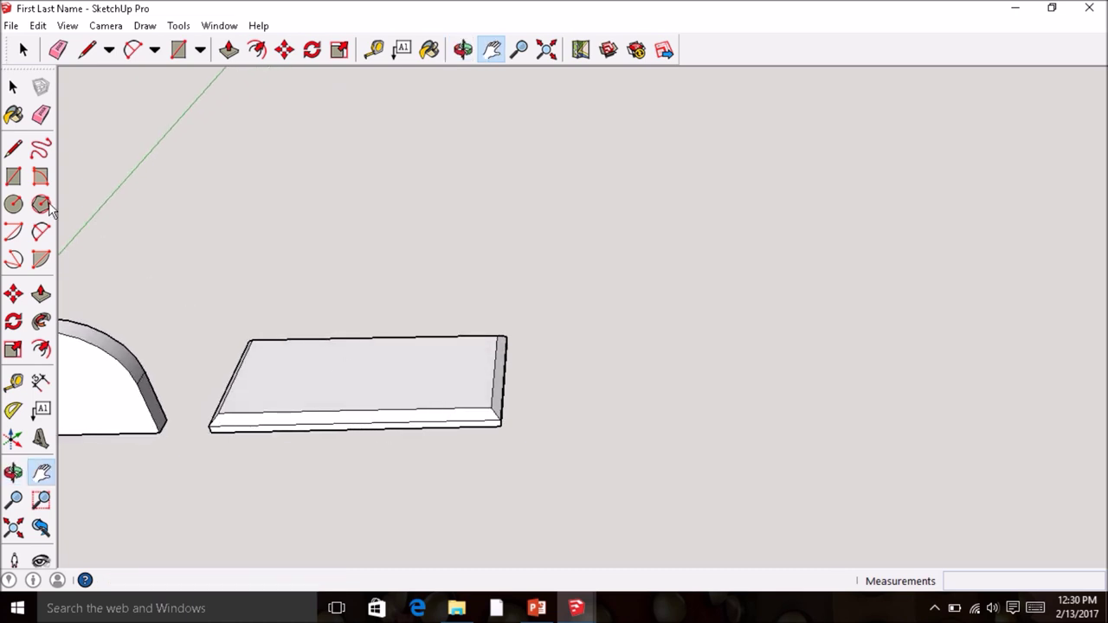
left_click(13, 178)
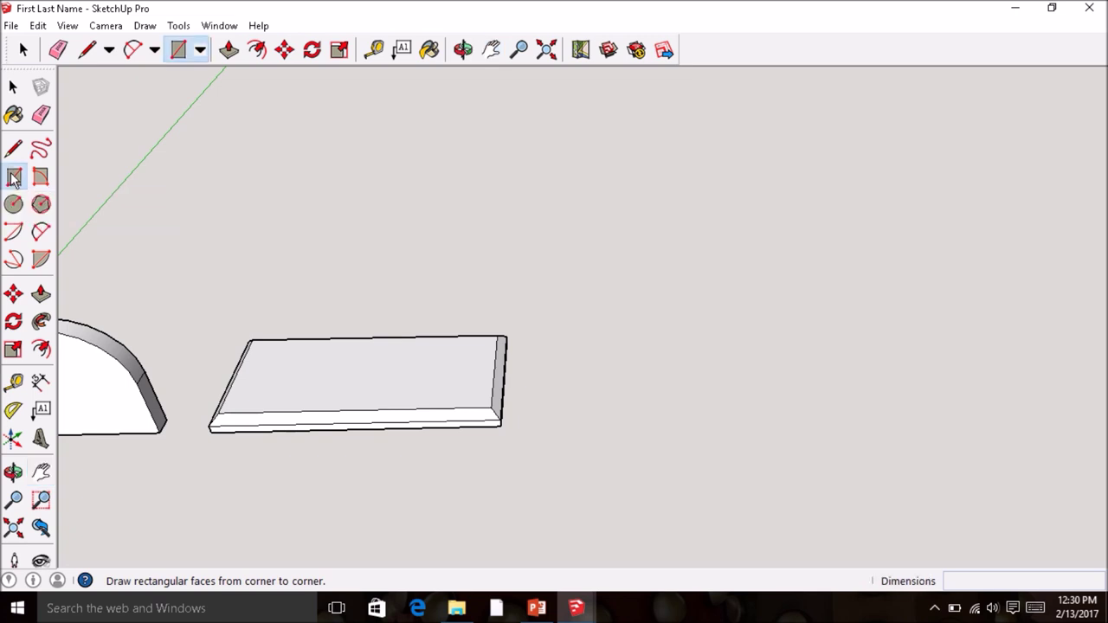
left_click(596, 415)
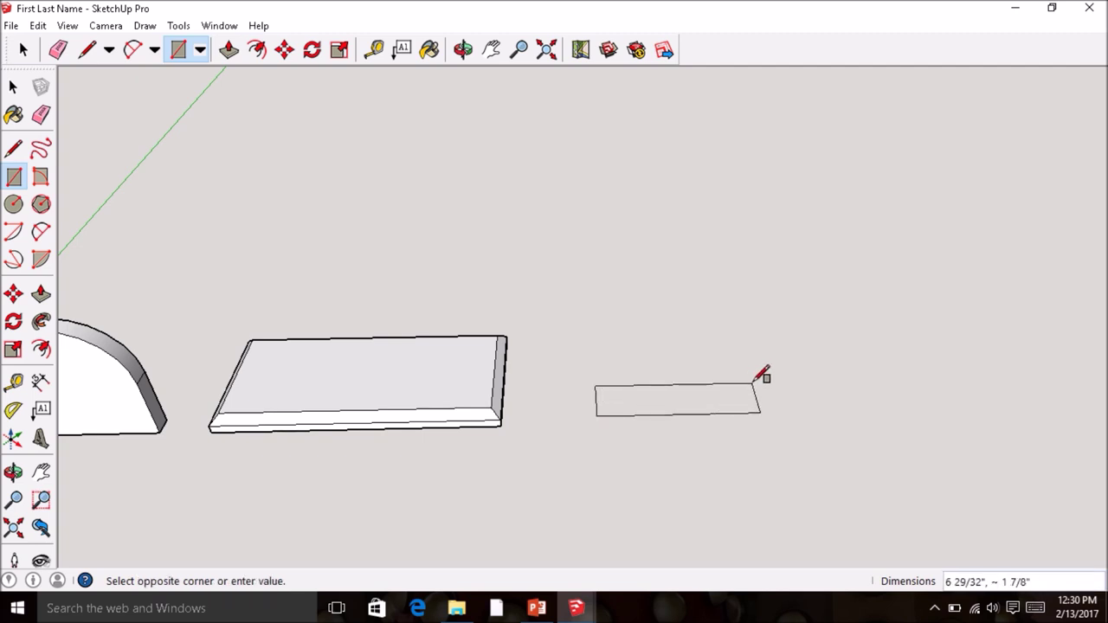
type("4.25,.75")
key("Return")
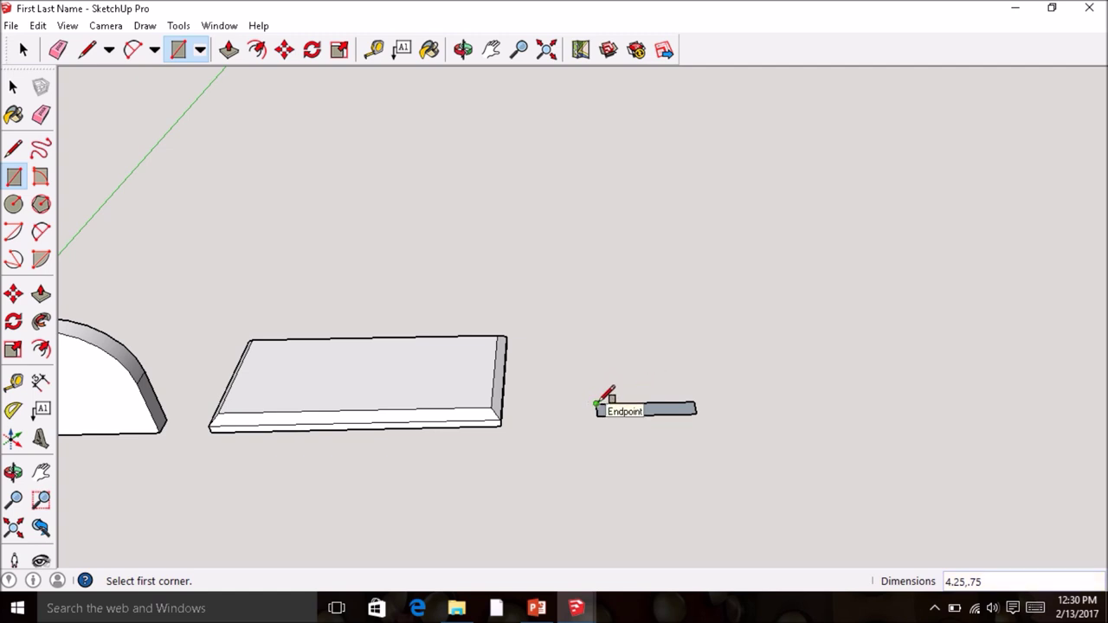
Step: Add a 1.5 by .75 inch rectangle behind each end of the 4.25 inch strip, flush with its outer corners
scroll(598, 403, "up", 5)
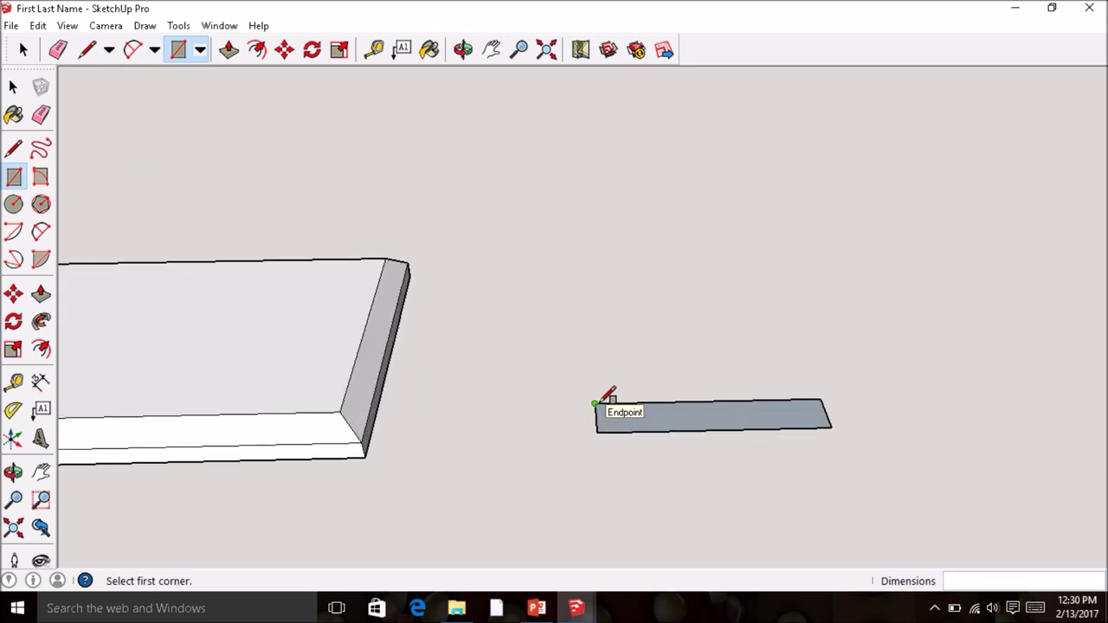
left_click(596, 403)
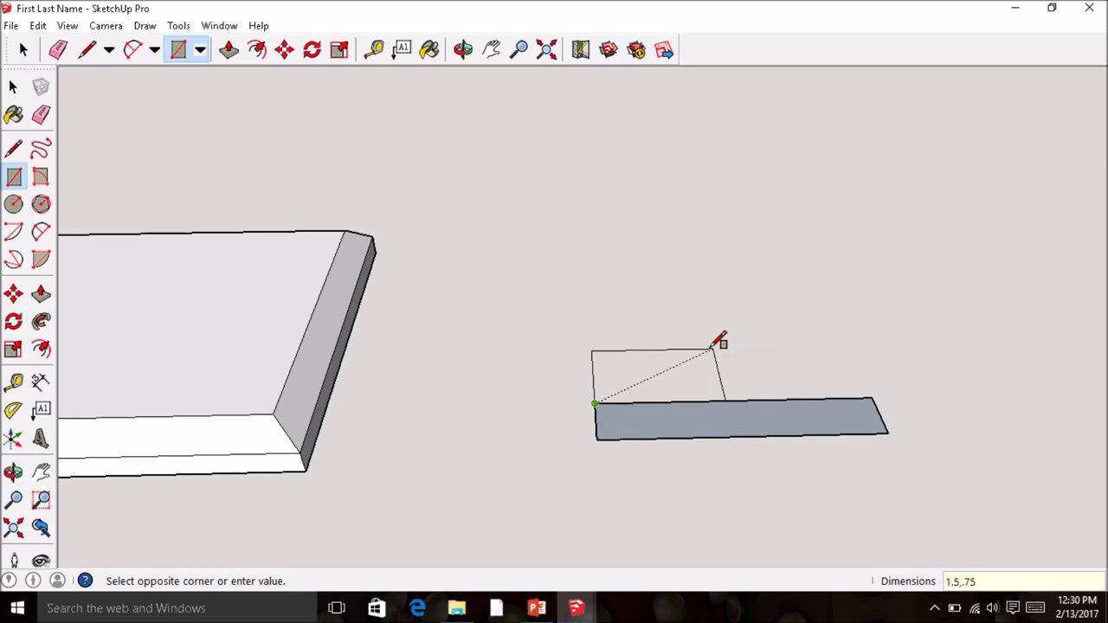
key("Return")
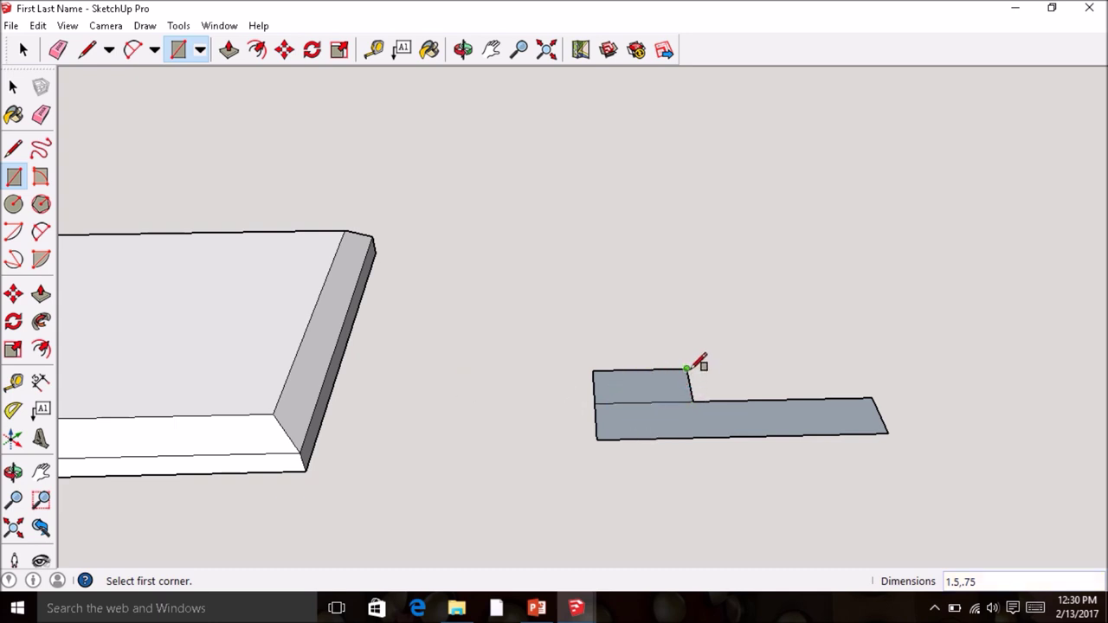
left_click(872, 398)
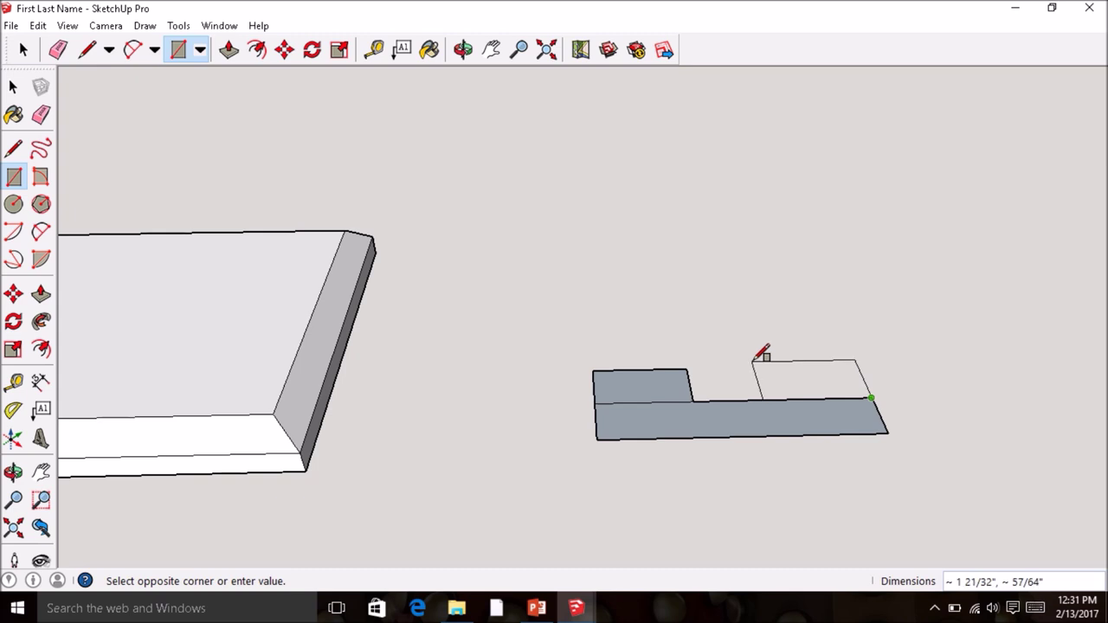
type("1.5")
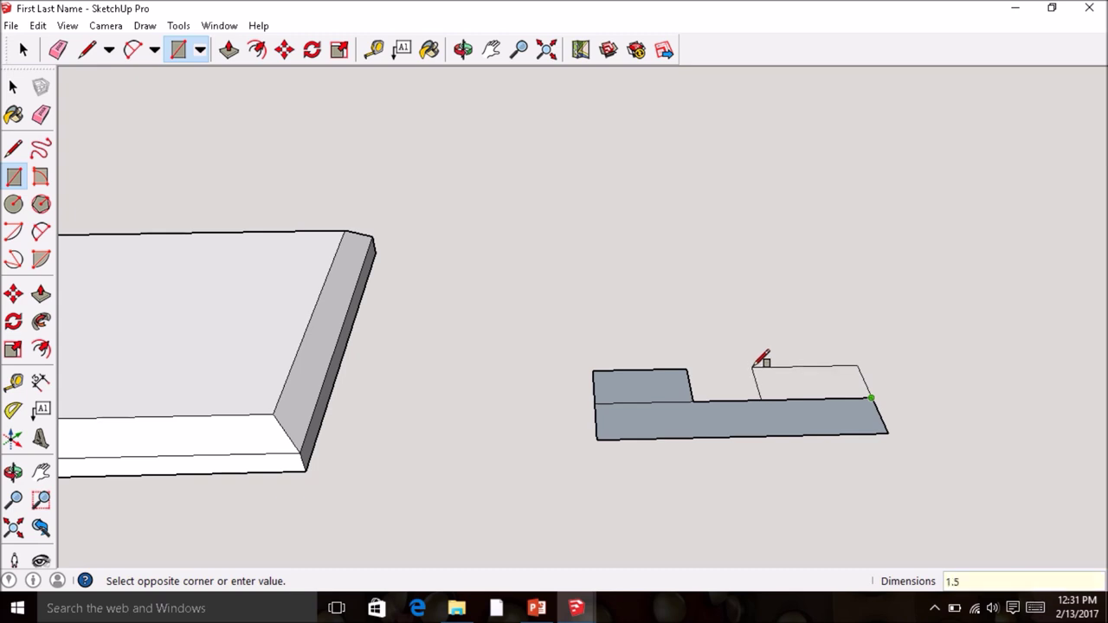
type(",.75")
key("Return")
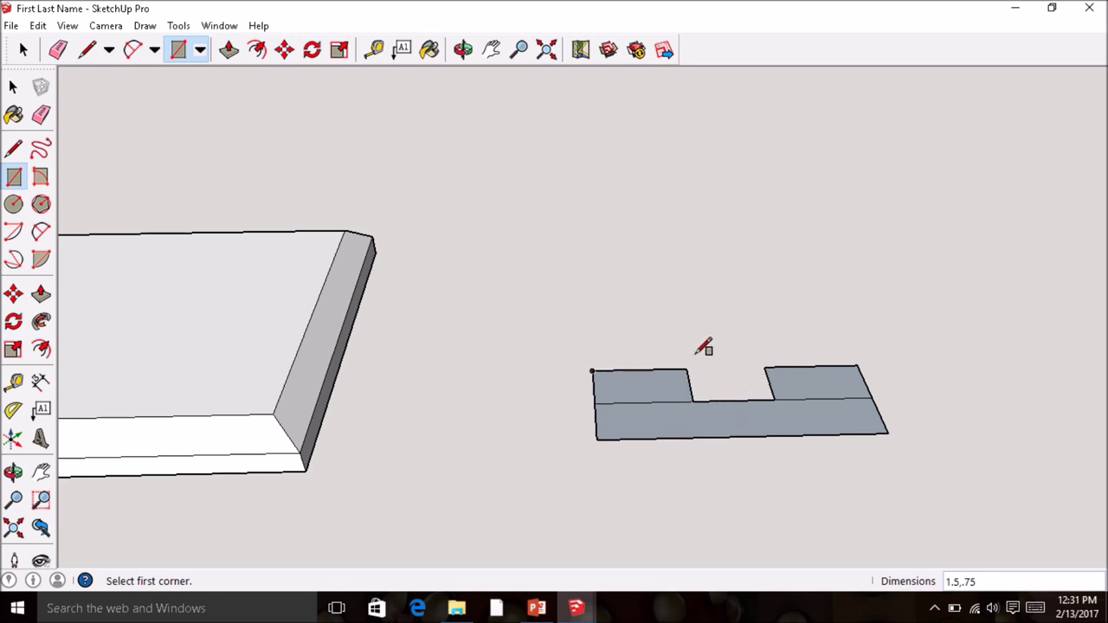
Step: Add a second 1.5 by .75 inch rectangle directly behind each of the two end rectangles
left_click(593, 370)
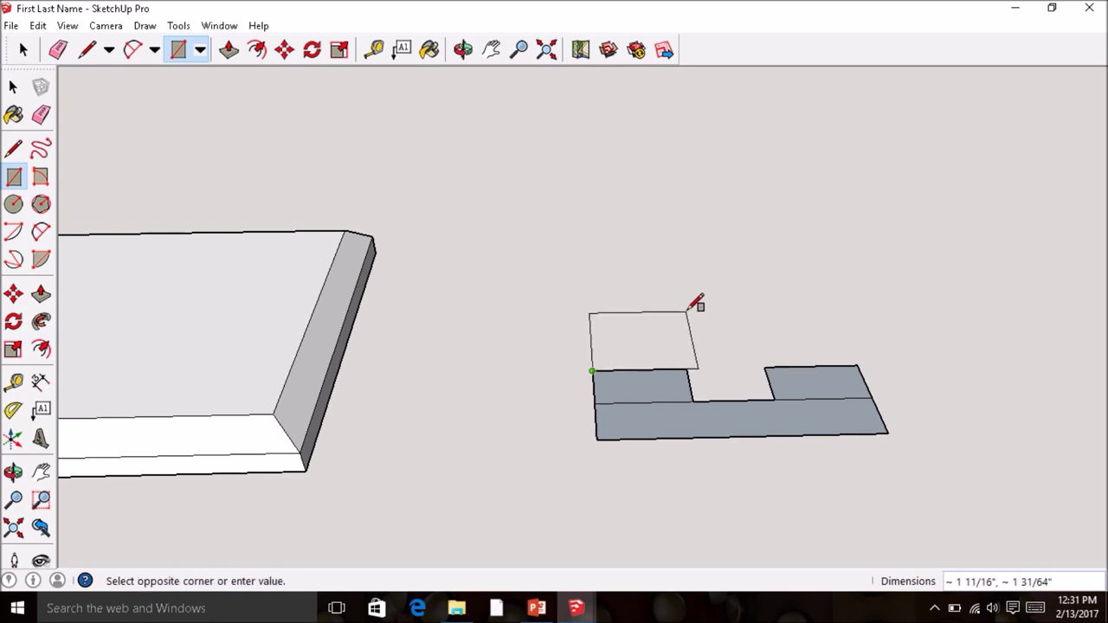
type("1.5,.75")
key("Return")
left_click(857, 365)
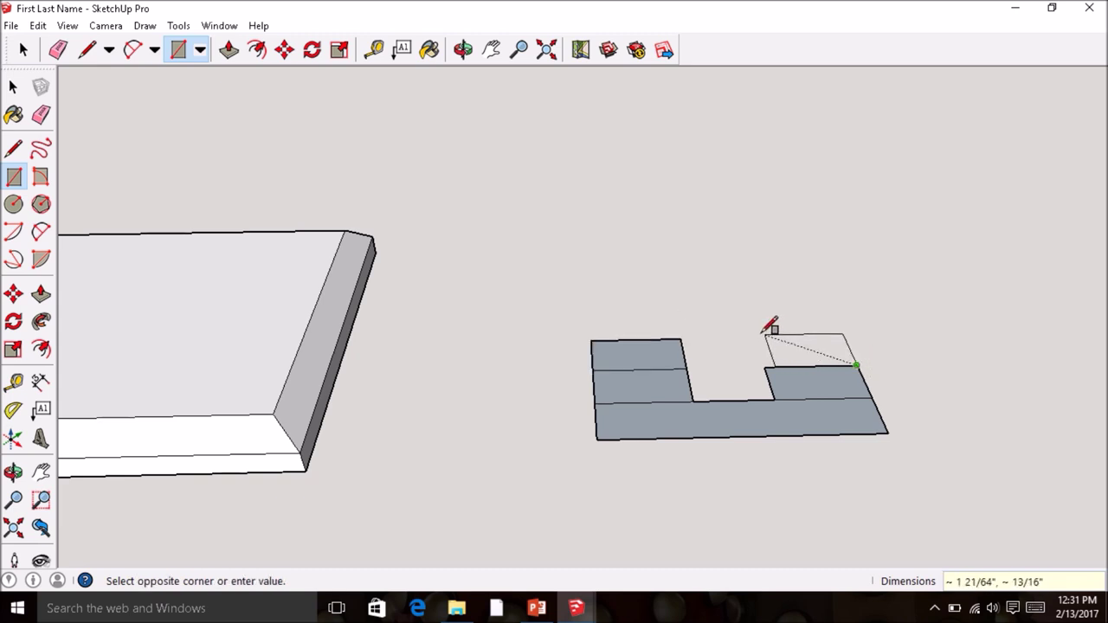
type("1.5,.75")
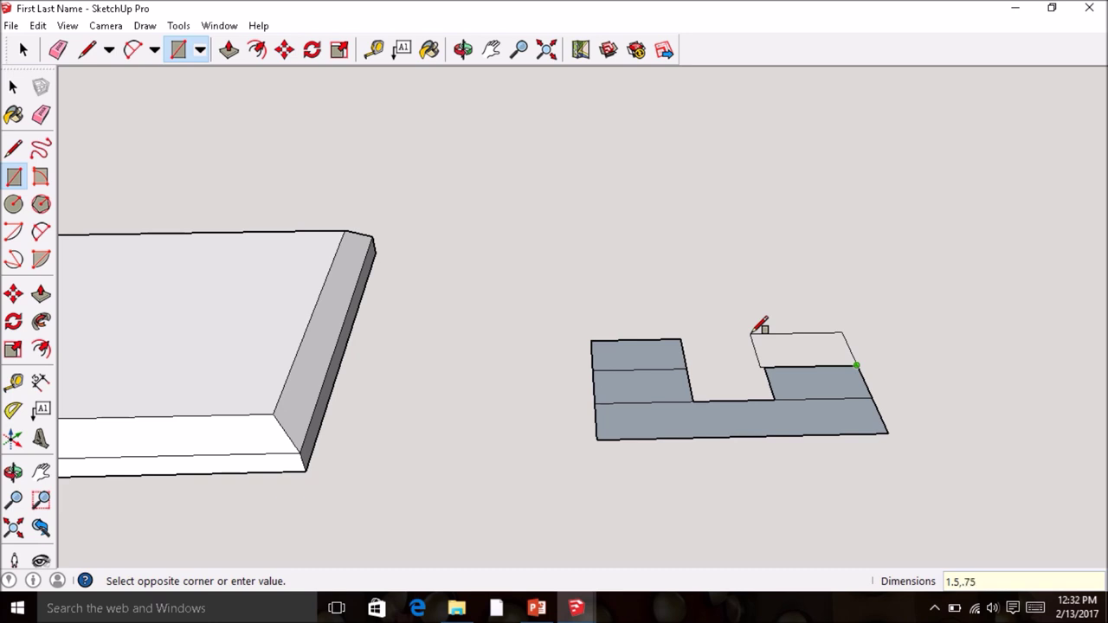
key("Return")
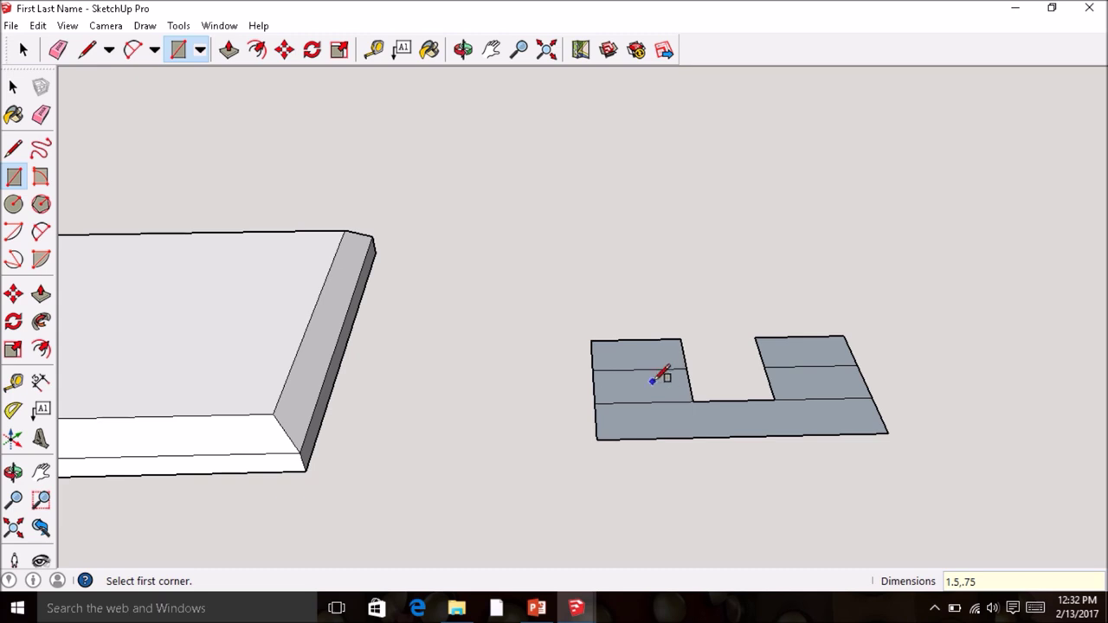
Step: Push/Pull the rearmost rectangle on each end of the U-shaped layout up 2 1/8 inches
left_click(41, 293)
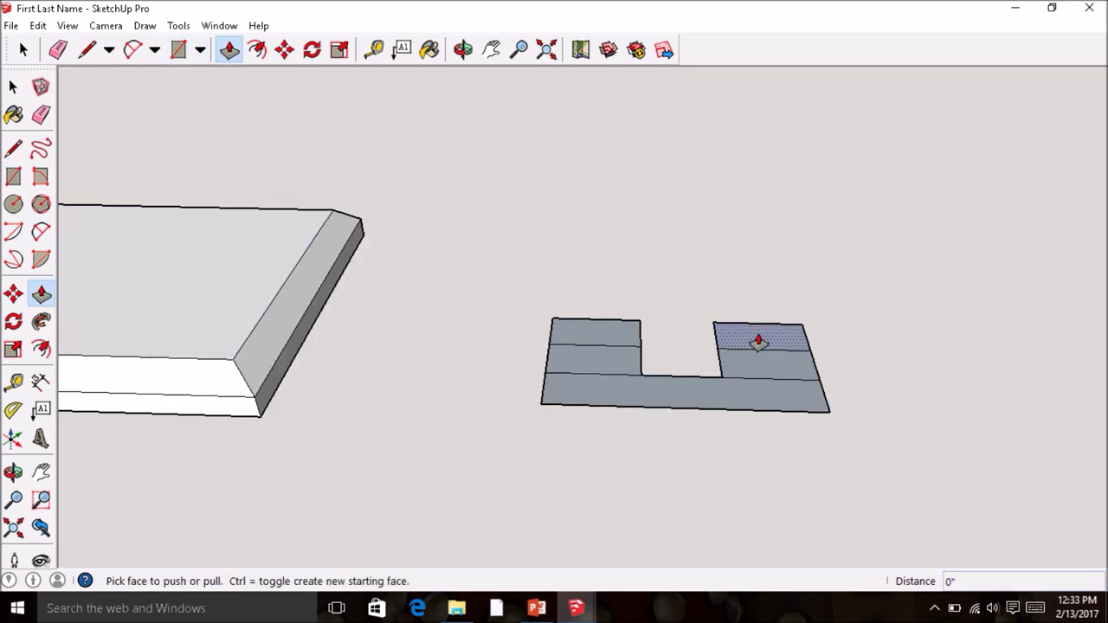
left_click_drag(758, 344, 776, 210)
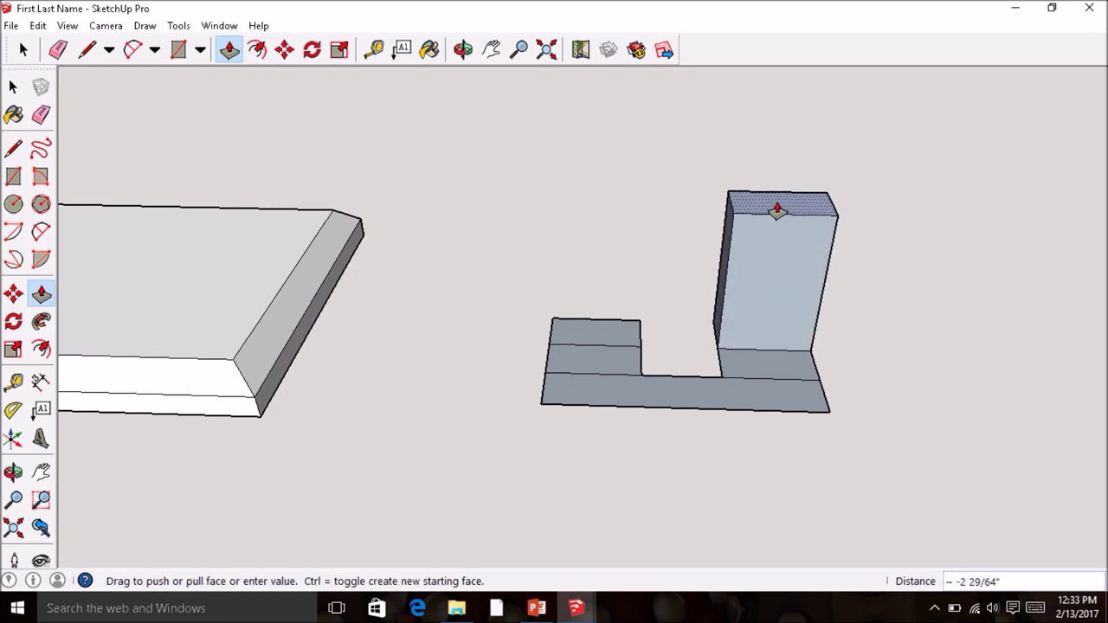
type("2 1/8")
key("Return")
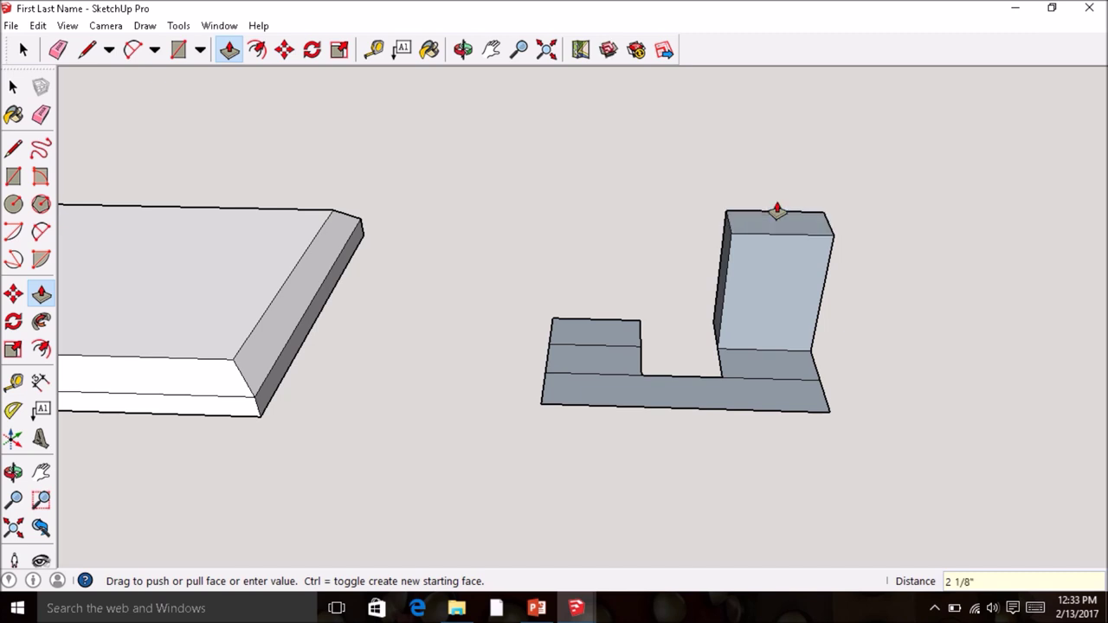
left_click_drag(606, 332, 612, 236)
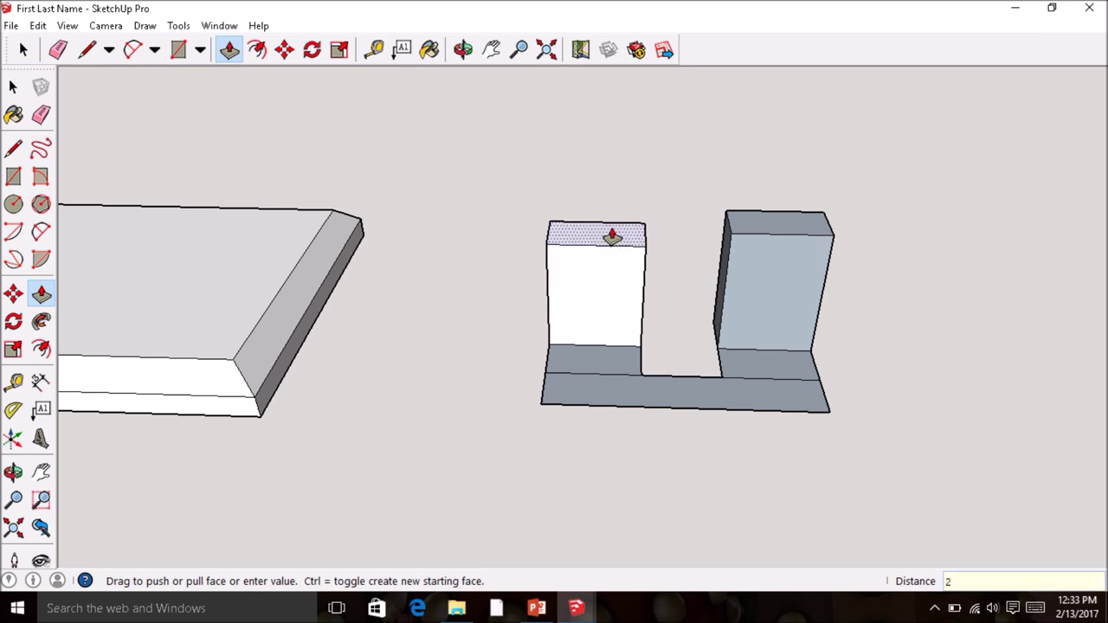
key("Return")
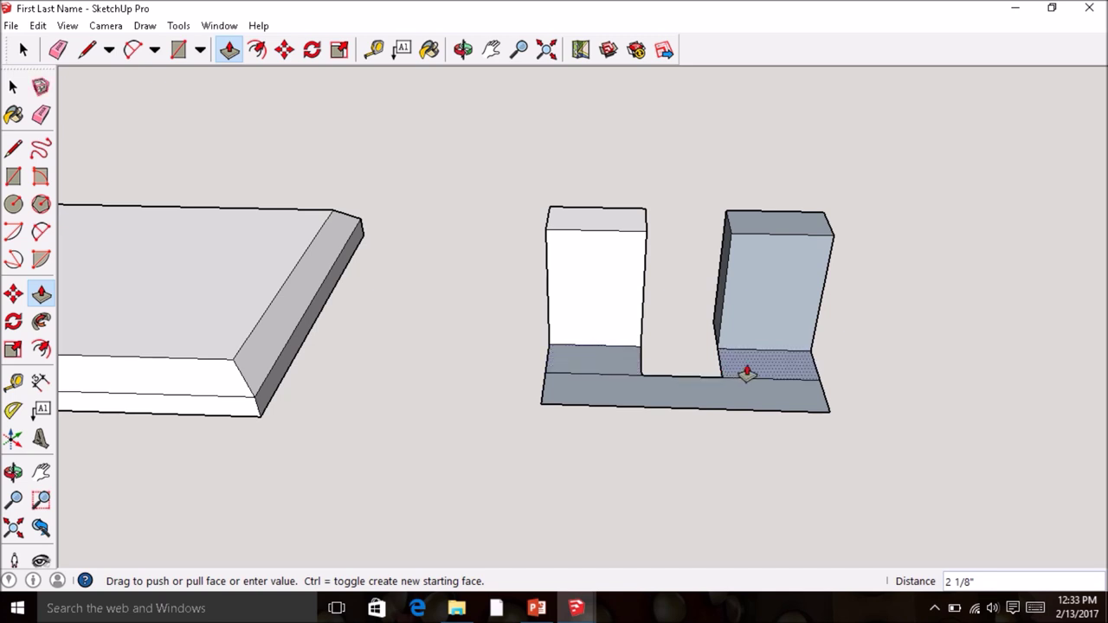
Step: Raise the middle rectangle on each end of the U-shaped layout to 1 1/4 inches
left_click_drag(746, 374, 764, 335)
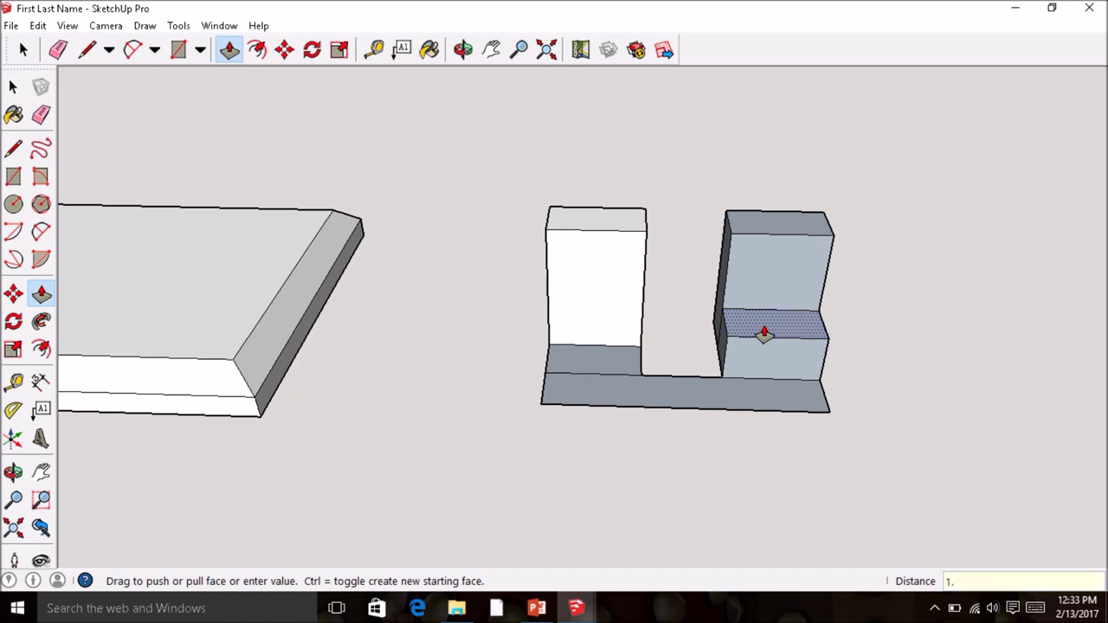
key("Return")
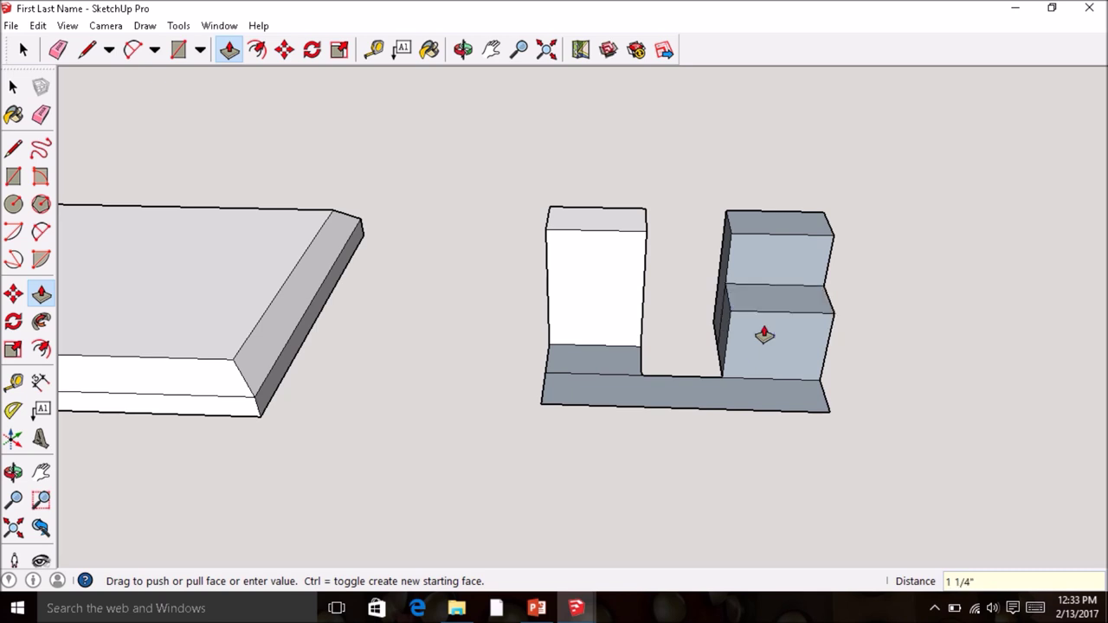
left_click(626, 367)
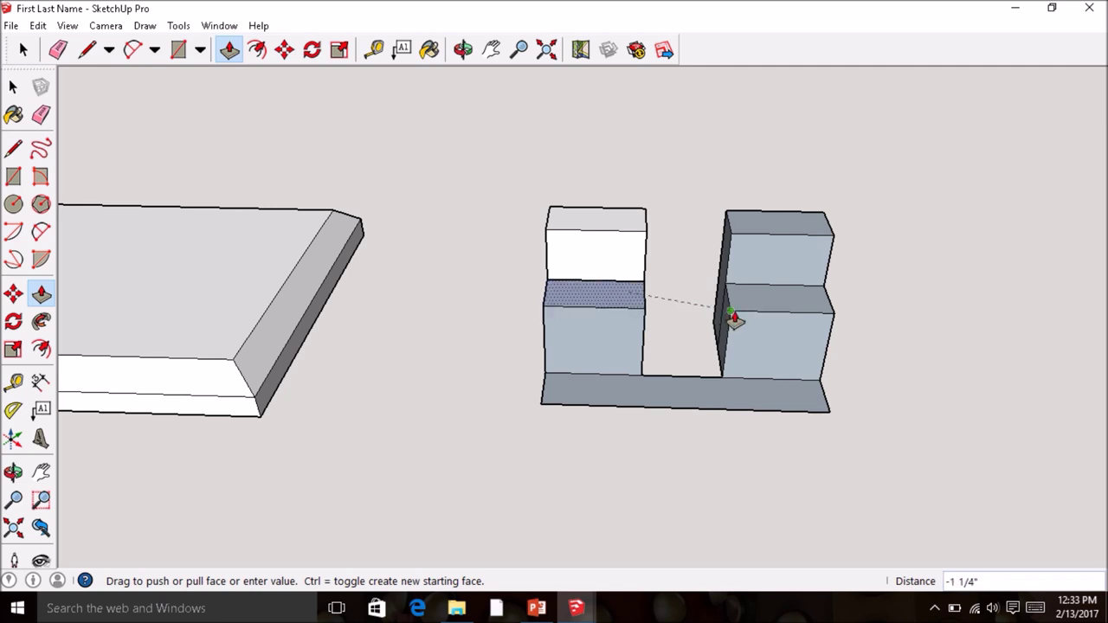
left_click(735, 319)
Step: Extrude the front strip 1 1/4 inches, level with the middle blocks, and a further 7/8 inch to match the rear blocks' height
middle_click_drag(809, 334, 606, 468)
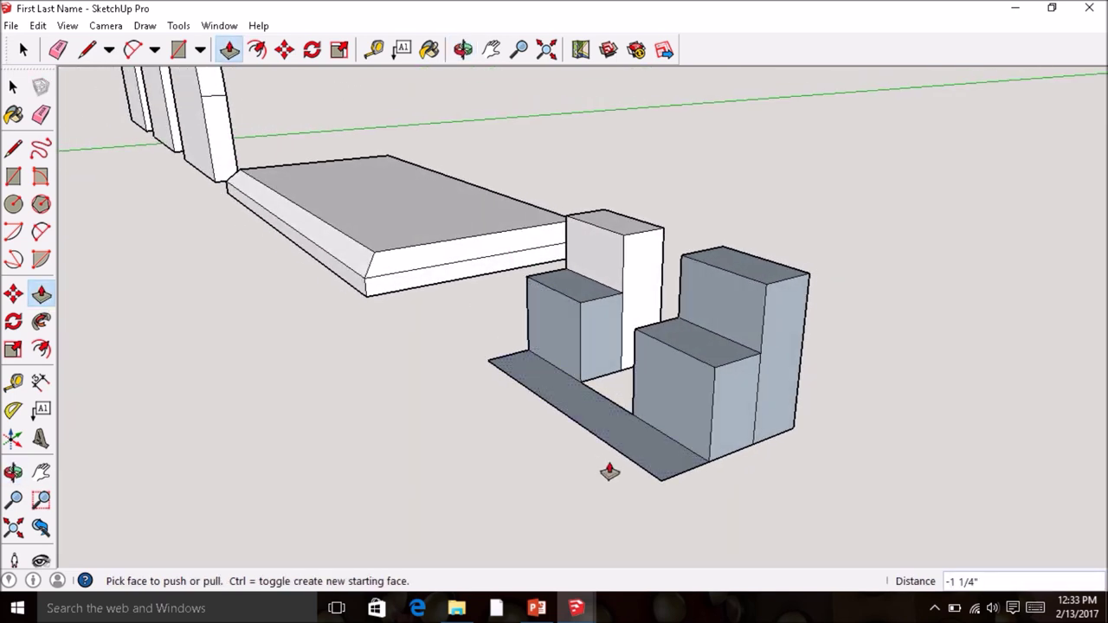
left_click(658, 464)
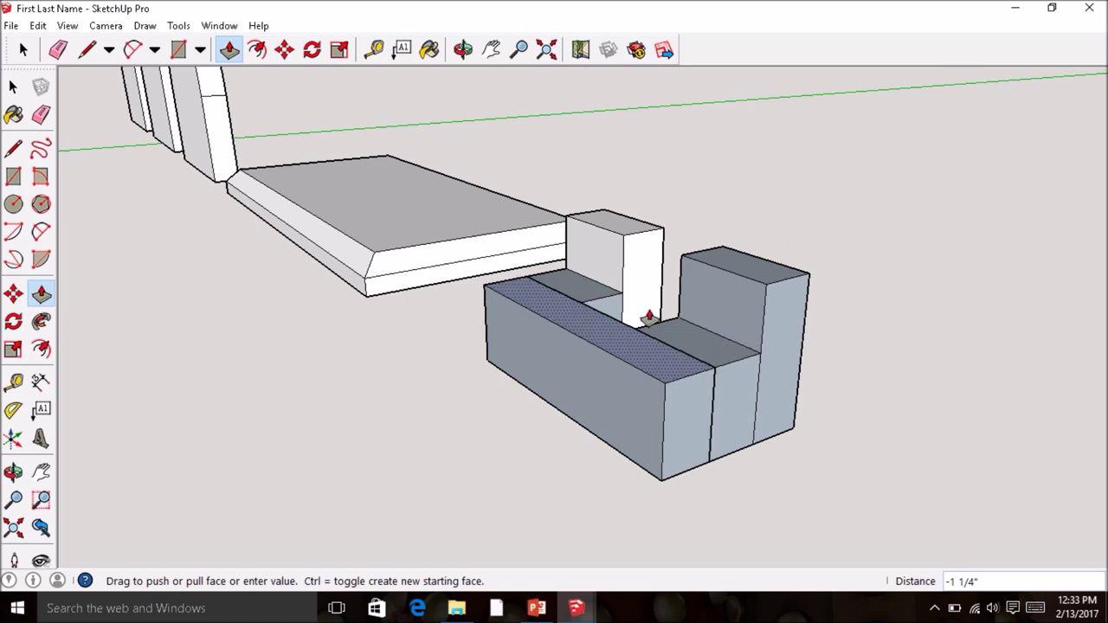
left_click(717, 374)
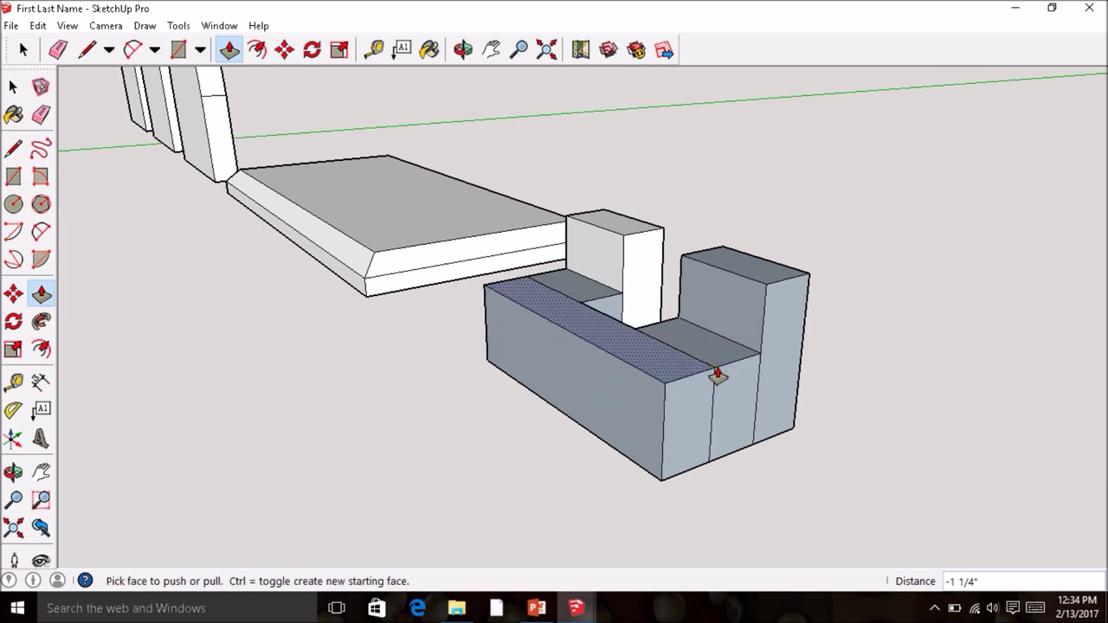
left_click(665, 376)
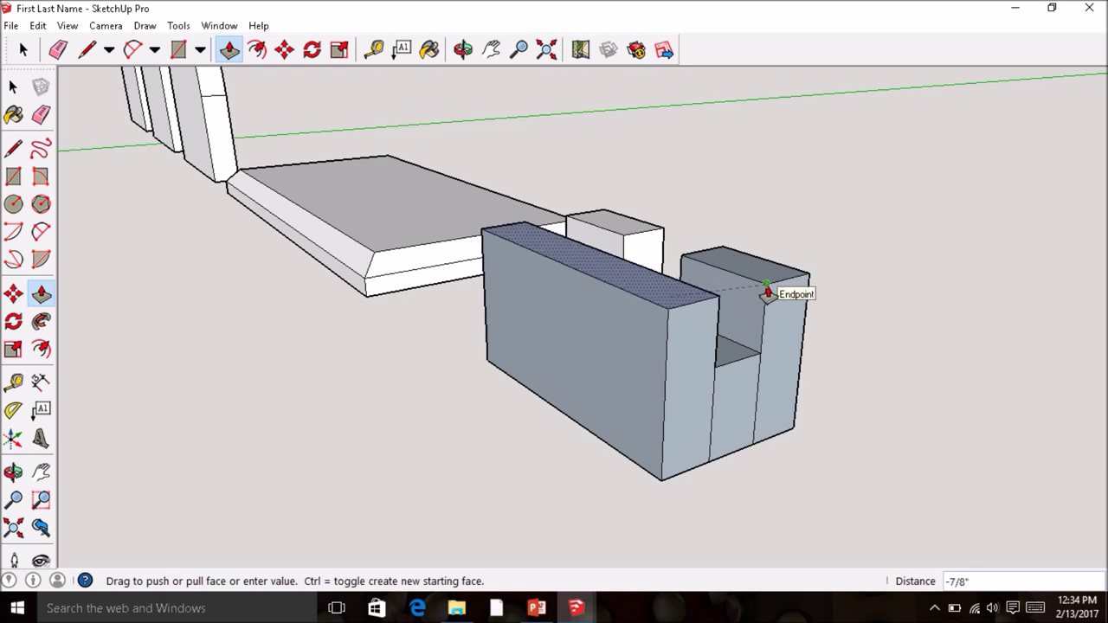
left_click(769, 293)
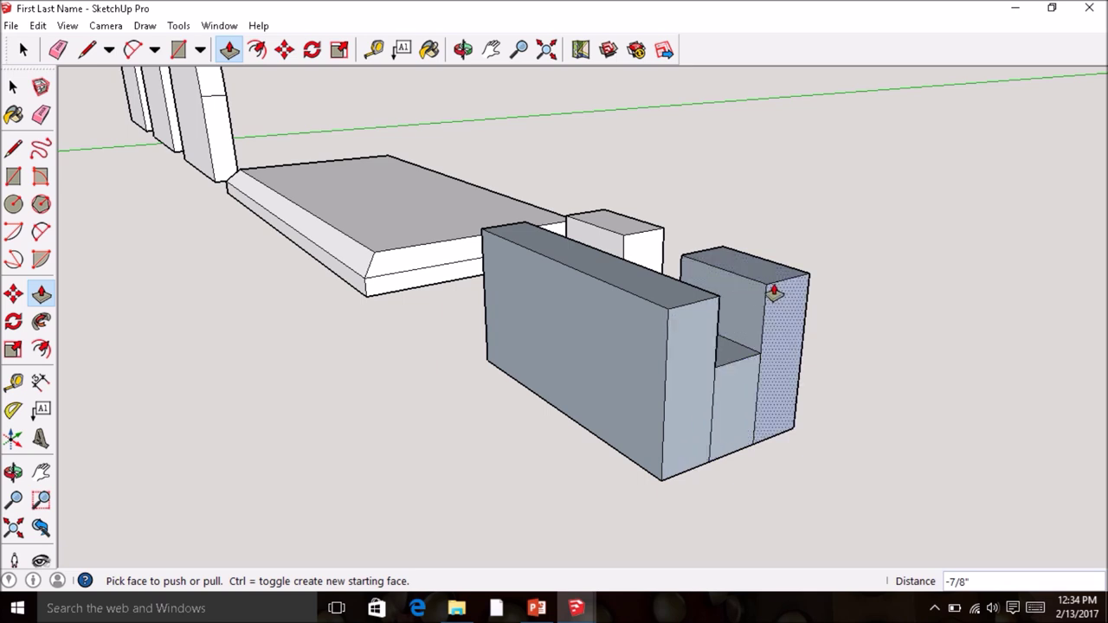
Step: Draw a 4.25 by .75 inch rectangle on the ground beside the holder, on the side away from the beveled base
middle_click_drag(499, 273, 806, 289)
middle_click_drag(551, 272, 527, 265)
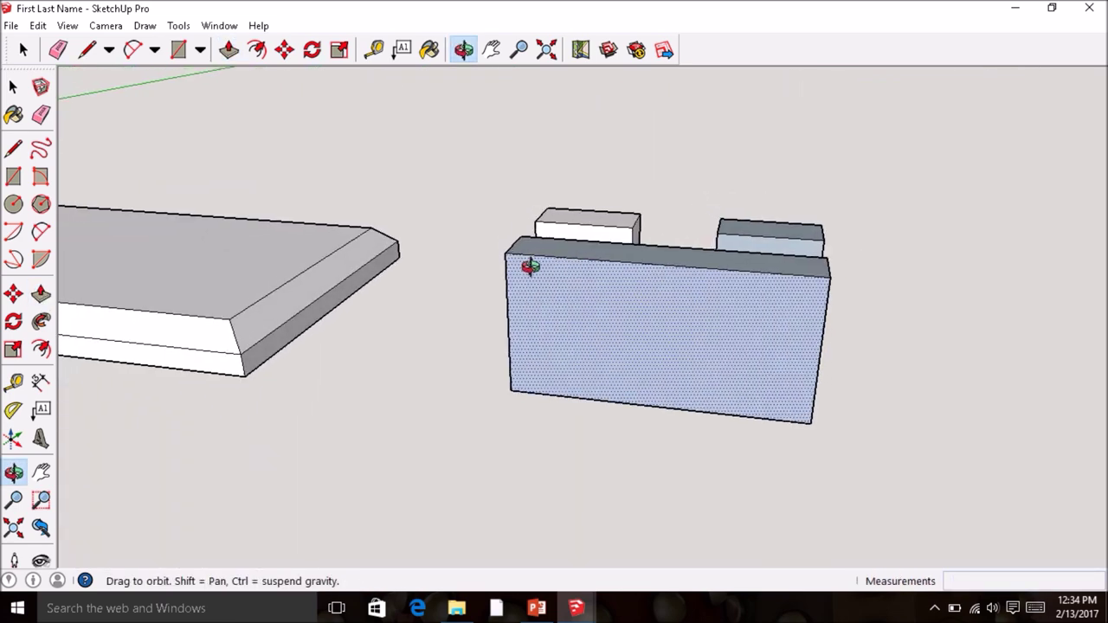
mouse_move(794, 243)
middle_mouse_down()
mouse_move(648, 235)
mouse_move(802, 260)
middle_mouse_up()
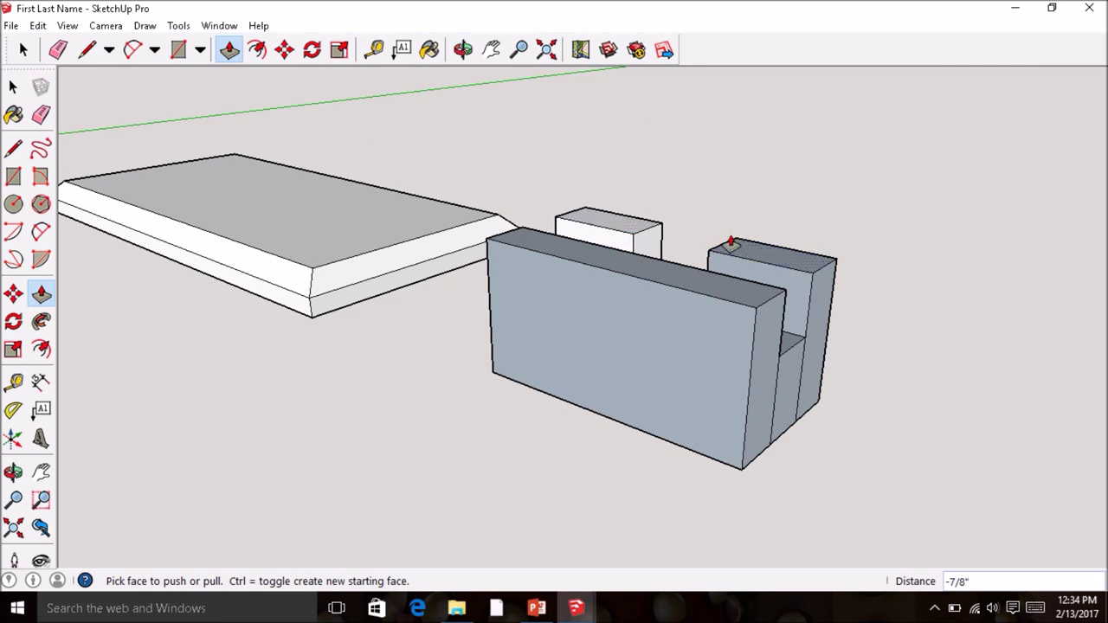
scroll(697, 273, "down", 2)
scroll(693, 275, "down", 1)
middle_click_drag(681, 277, 772, 324)
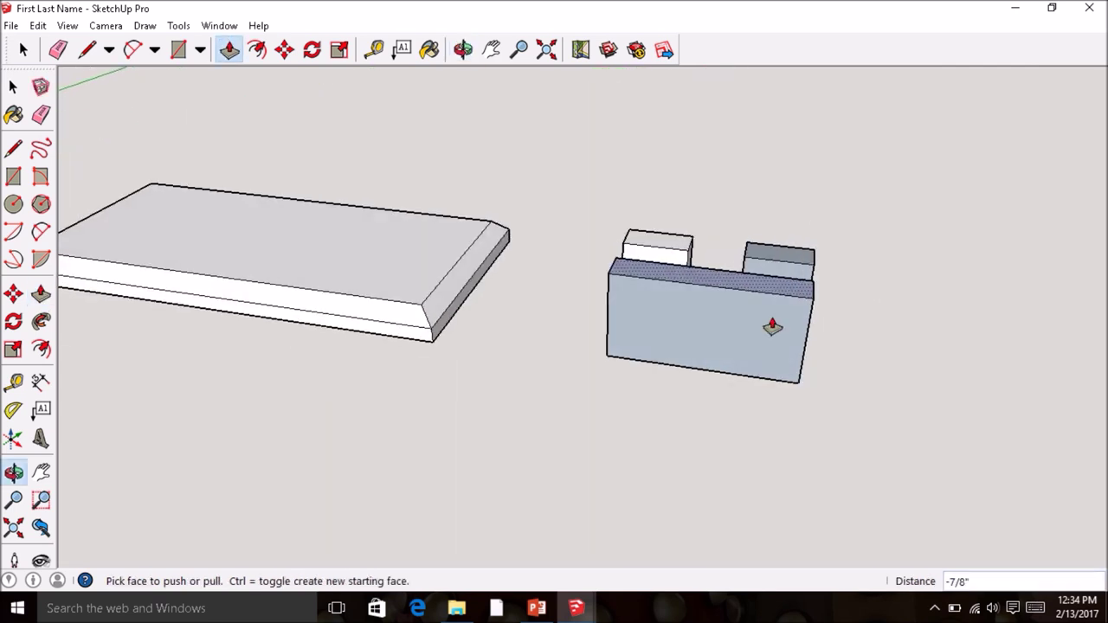
left_click(13, 176)
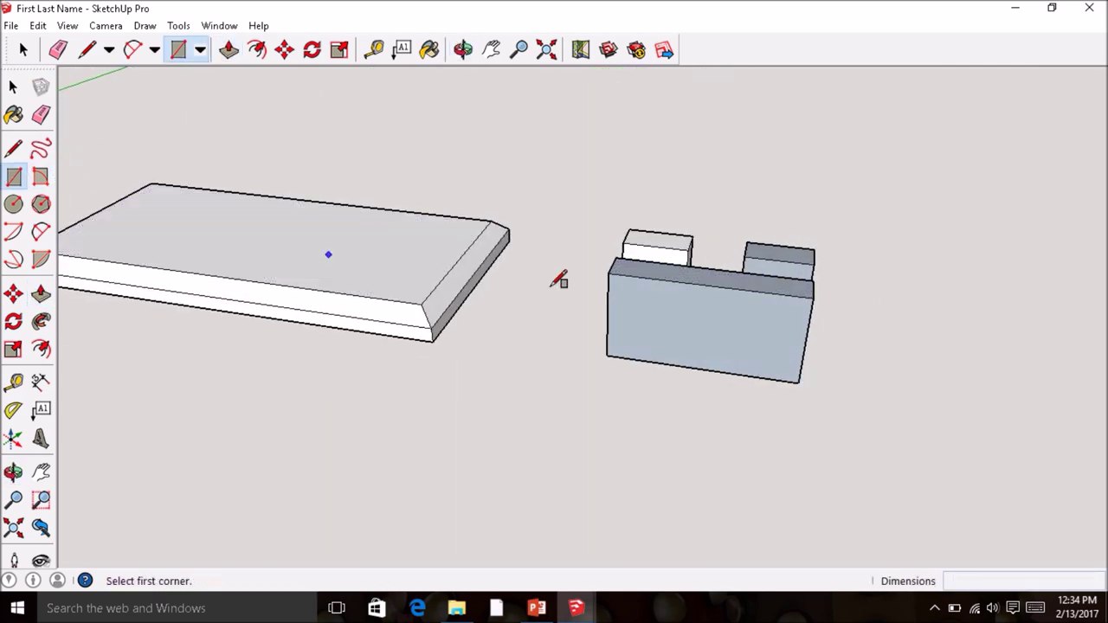
left_click(853, 364)
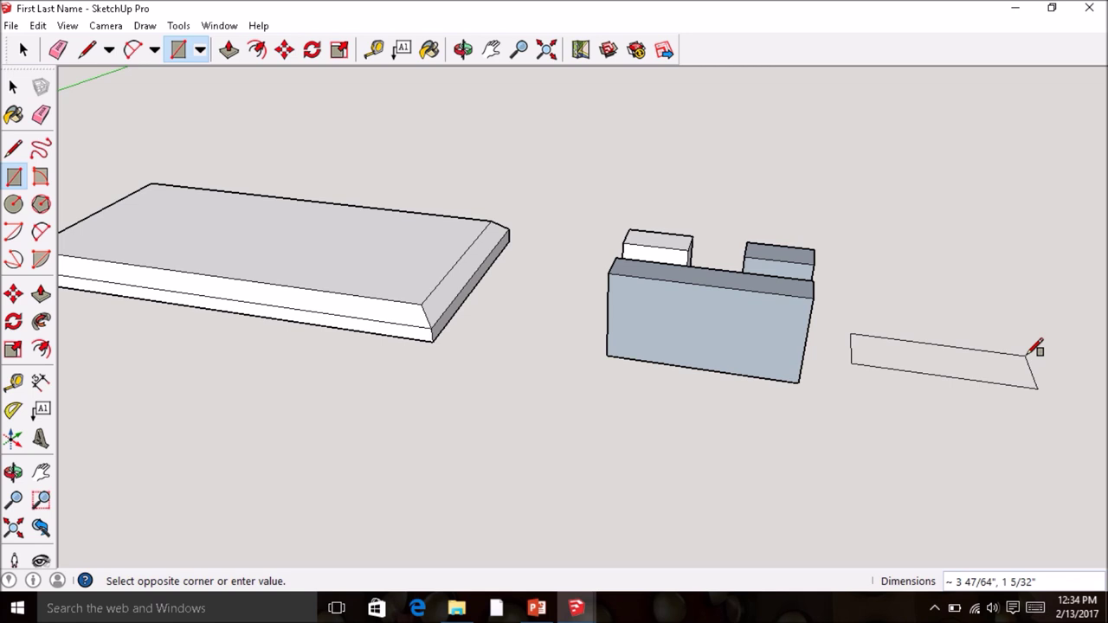
type("4.25,75")
key("Return")
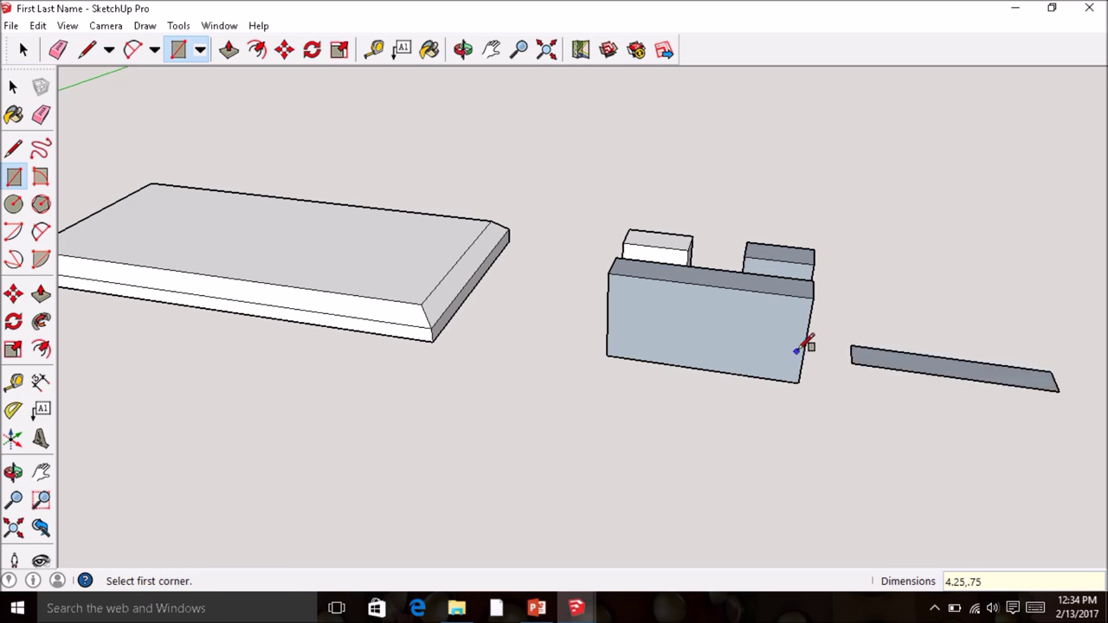
Step: Extrude the new 4.25 by .75 inch rectangle 1.25 inches upward
left_click(40, 294)
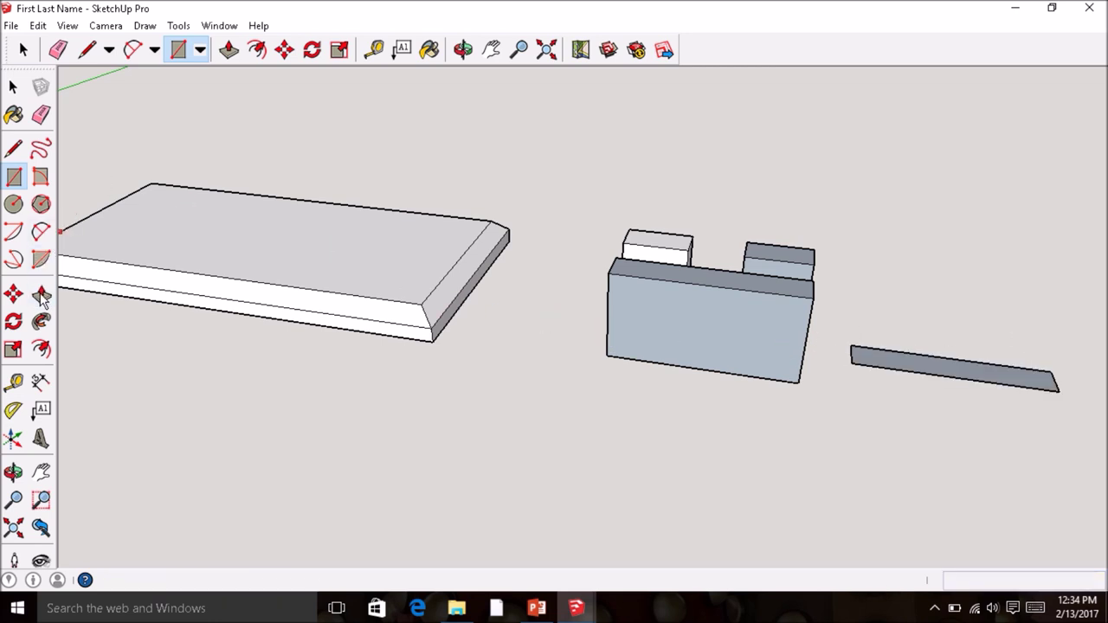
left_click(899, 357)
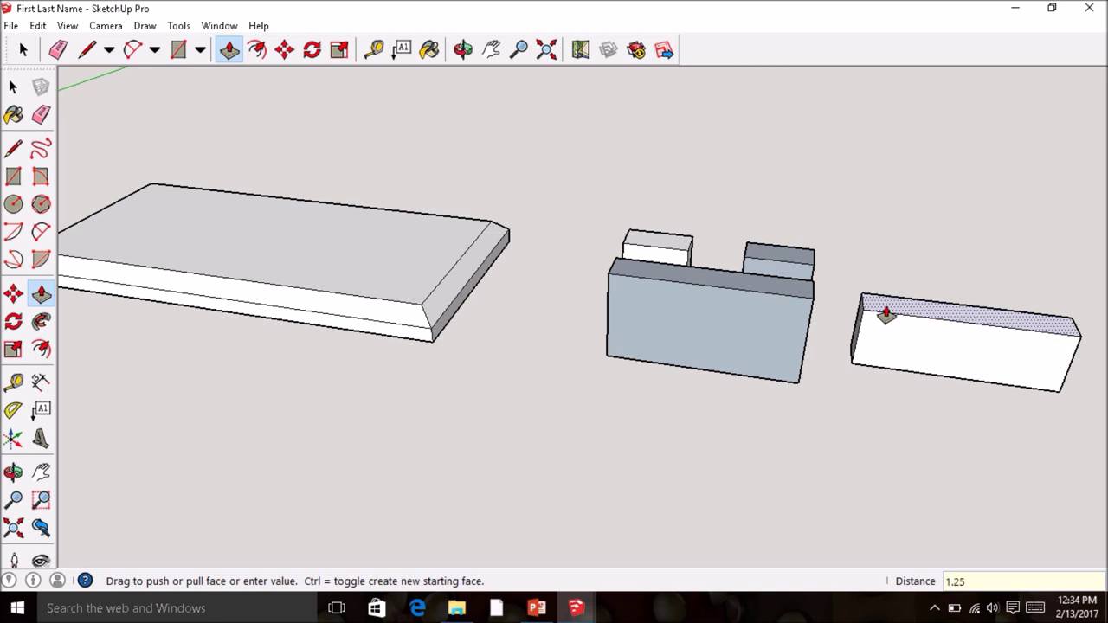
key("Return")
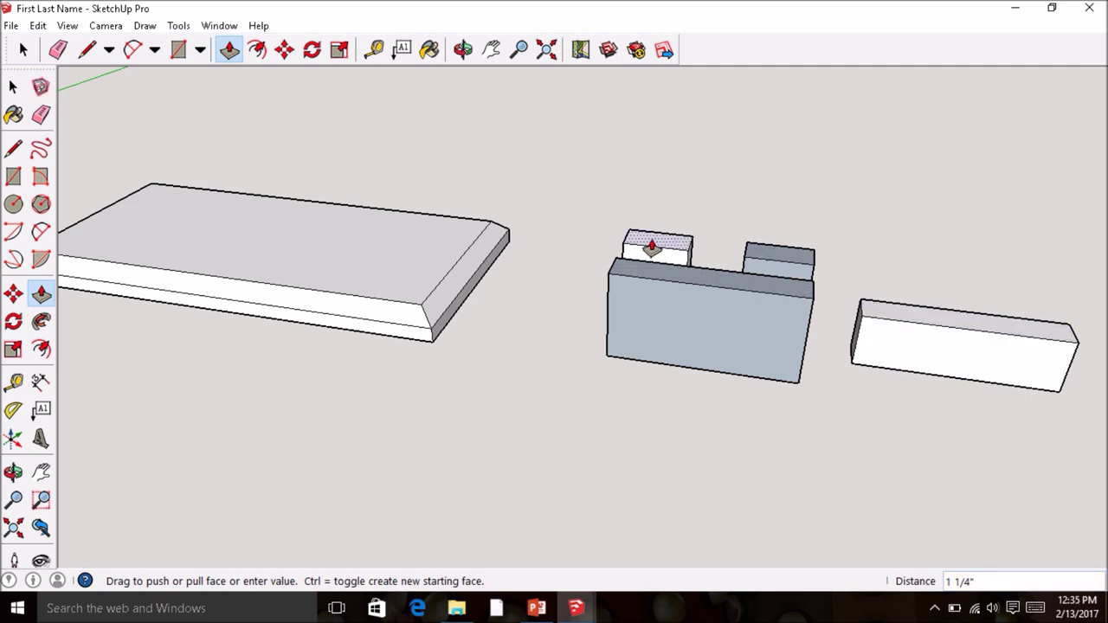
Step: Move the whole separate bar onto the two rear blocks, aligning its lower front corner with the top front outer corner of a block
left_click(13, 87)
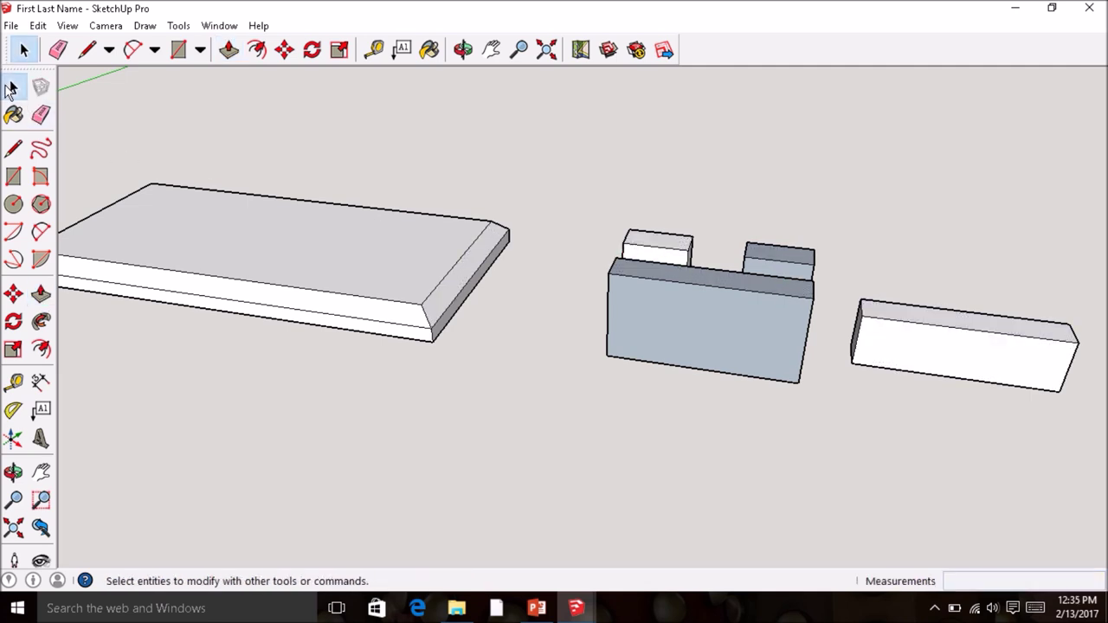
left_click_drag(1046, 367, 845, 253)
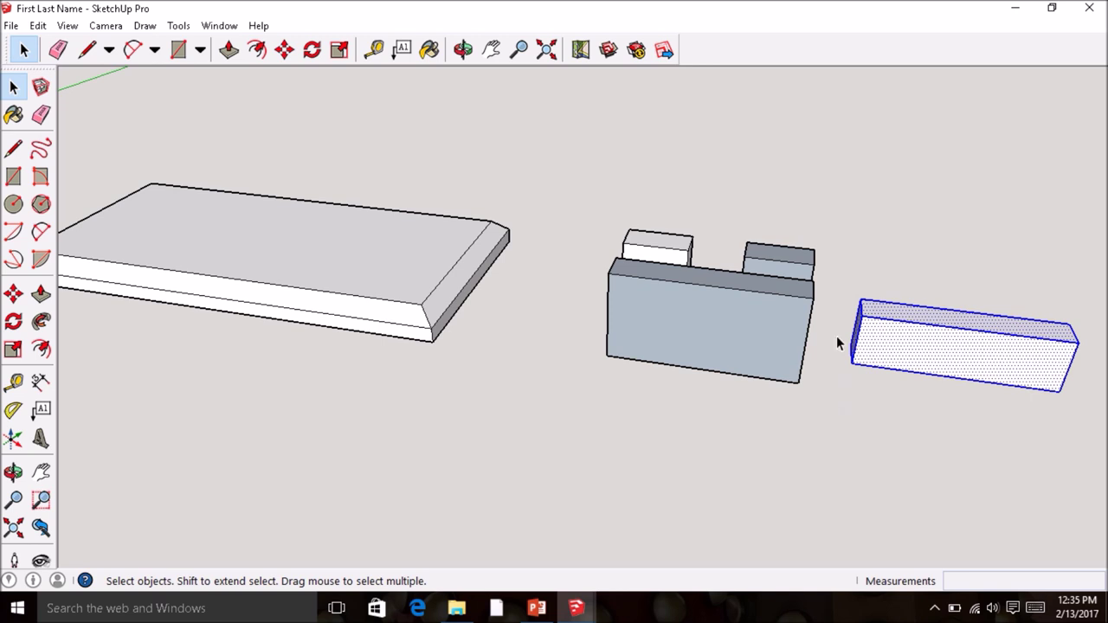
left_click(13, 295)
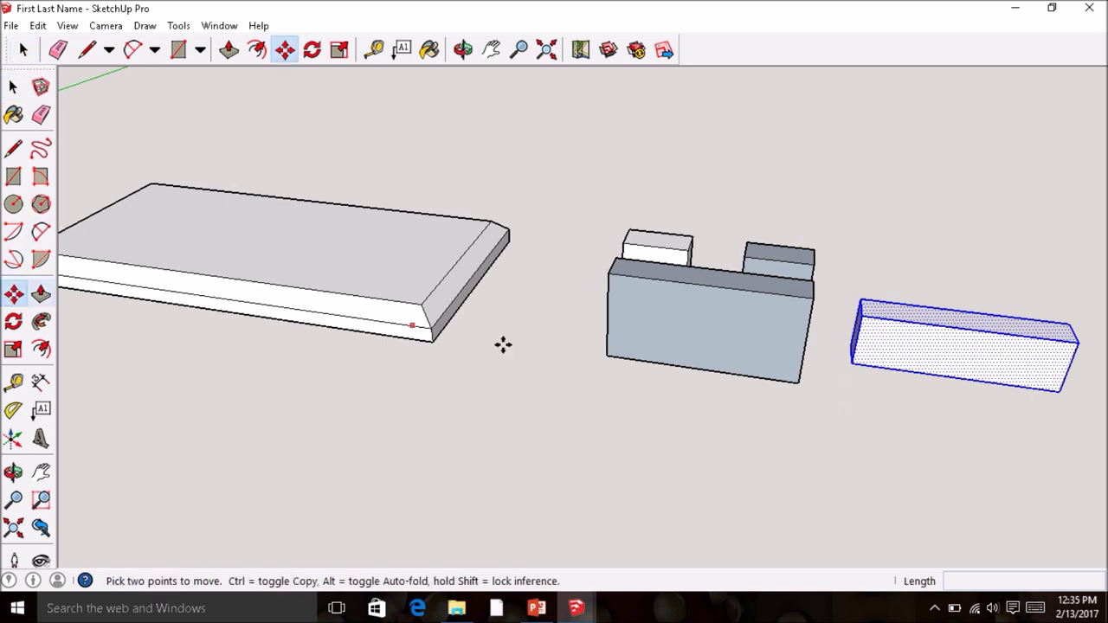
left_click(853, 362)
middle_click_drag(685, 300, 705, 228)
scroll(609, 223, "up", 5)
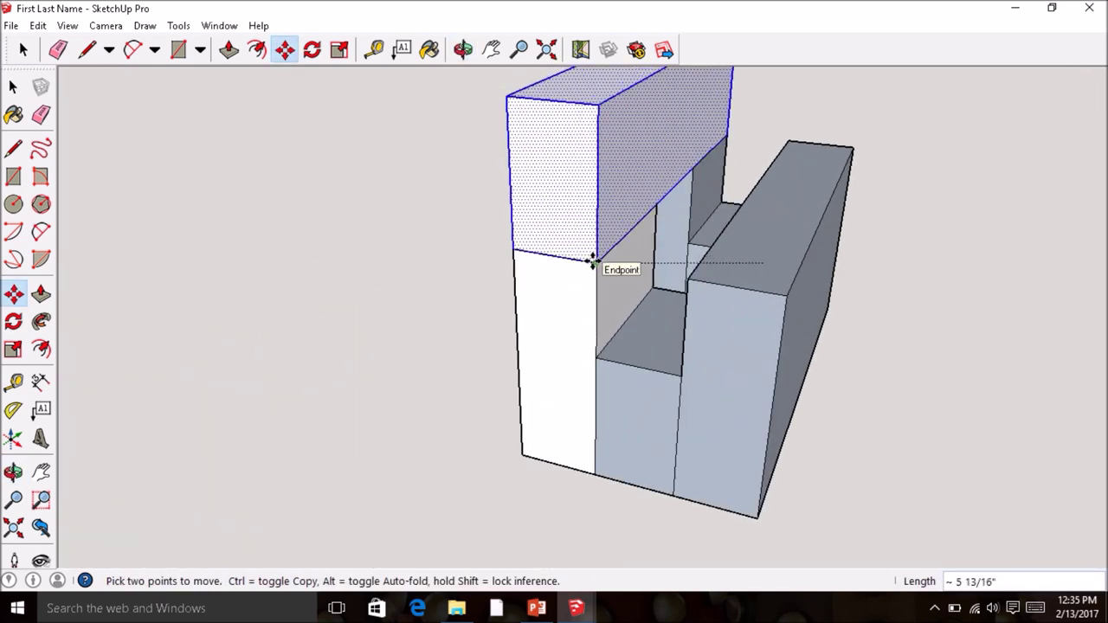
left_click(592, 261)
Step: Examine the assembled holder from several angles and fit all the clock parts in view
middle_click_drag(906, 245, 652, 230)
scroll(638, 265, "down", 8)
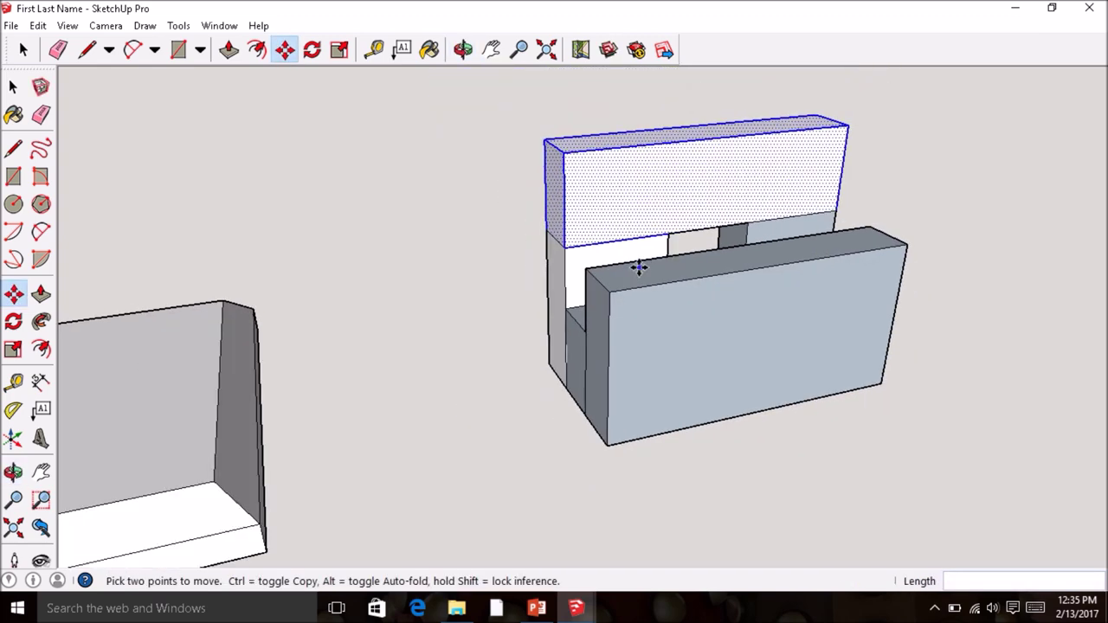
scroll(601, 260, "down", 8)
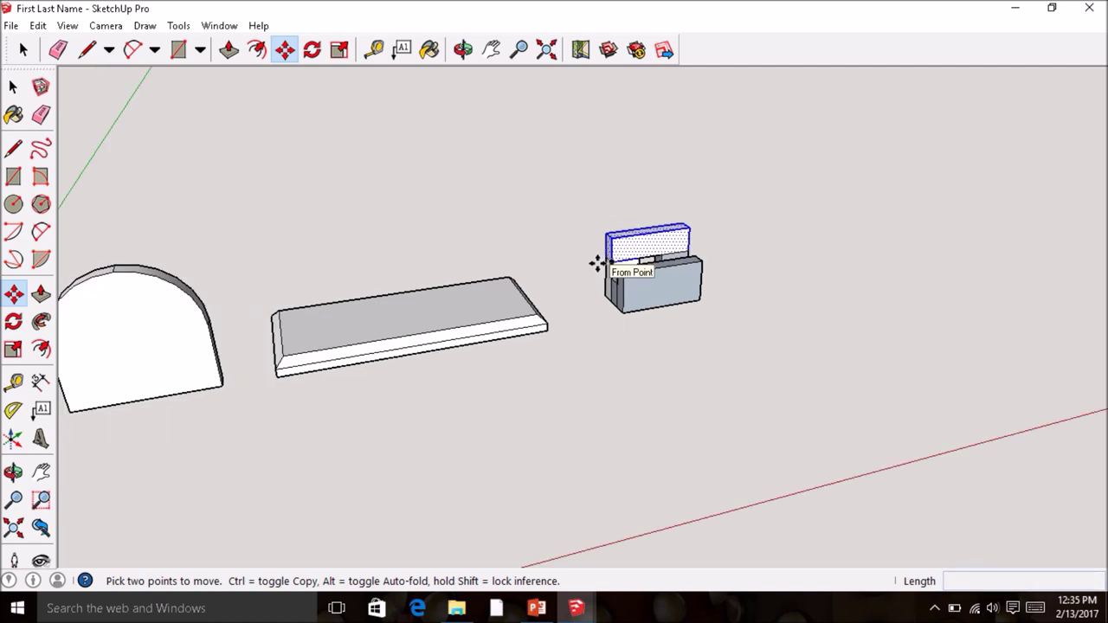
scroll(408, 300, "down", 3)
scroll(141, 318, "down", 1)
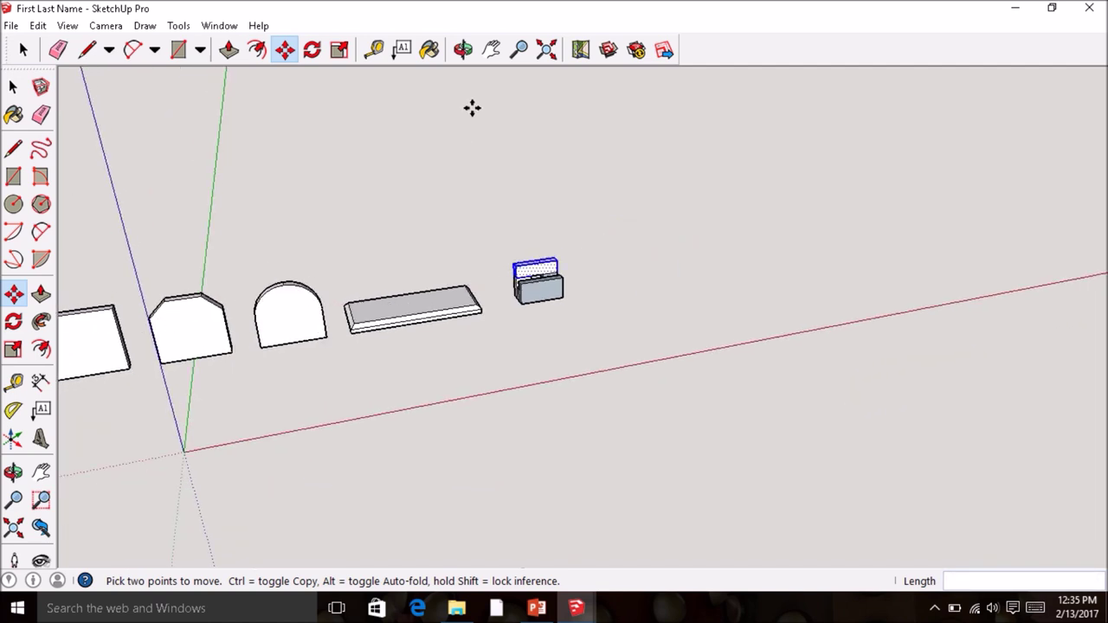
left_click(546, 49)
middle_click_drag(526, 142, 564, 193)
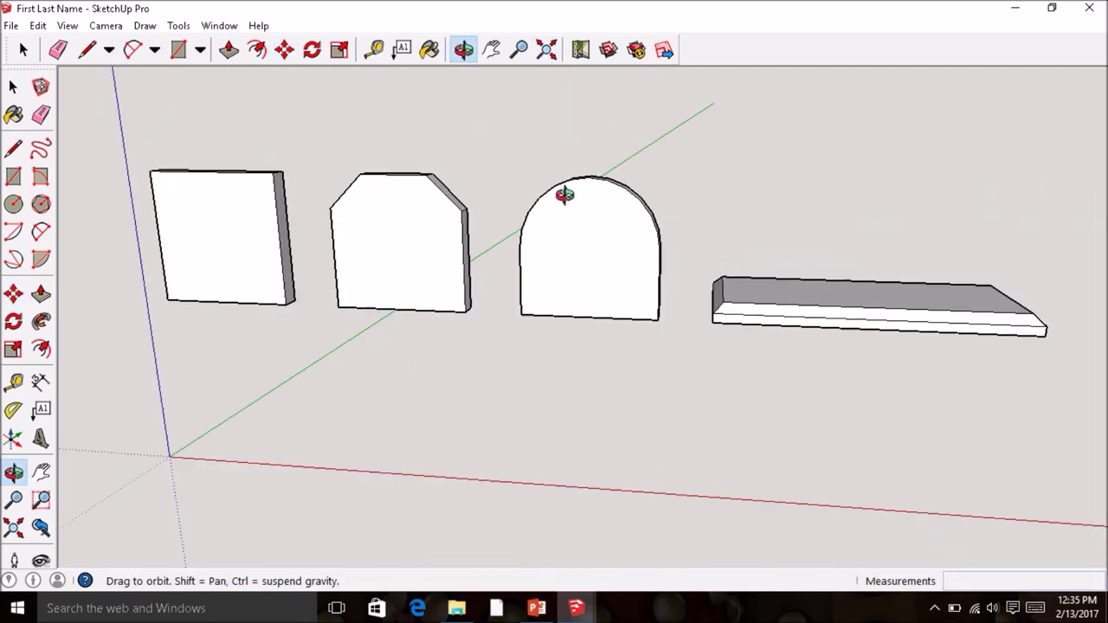
left_click(549, 50)
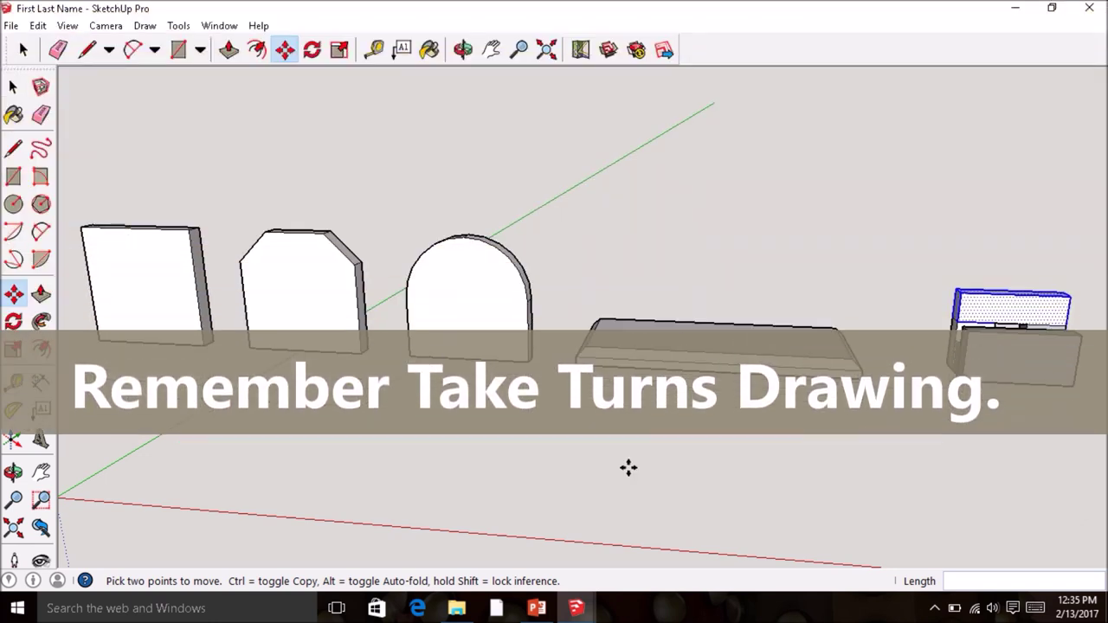
Step: Deselect the bar in the First Last Name model and switch to the New Clock model window
mouse_move(575, 608)
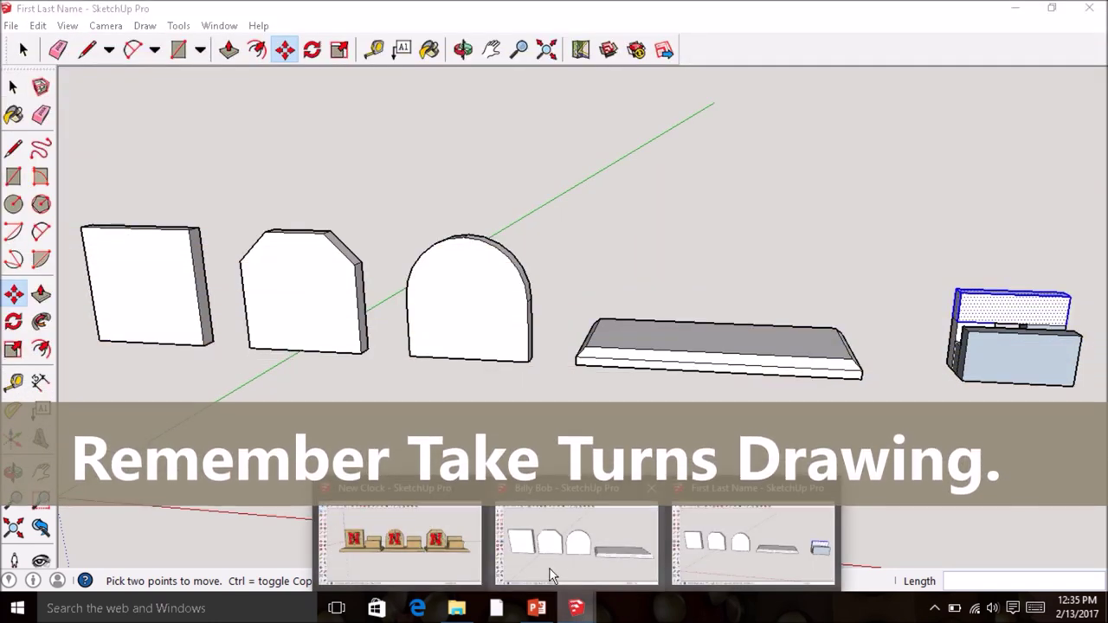
mouse_move(557, 554)
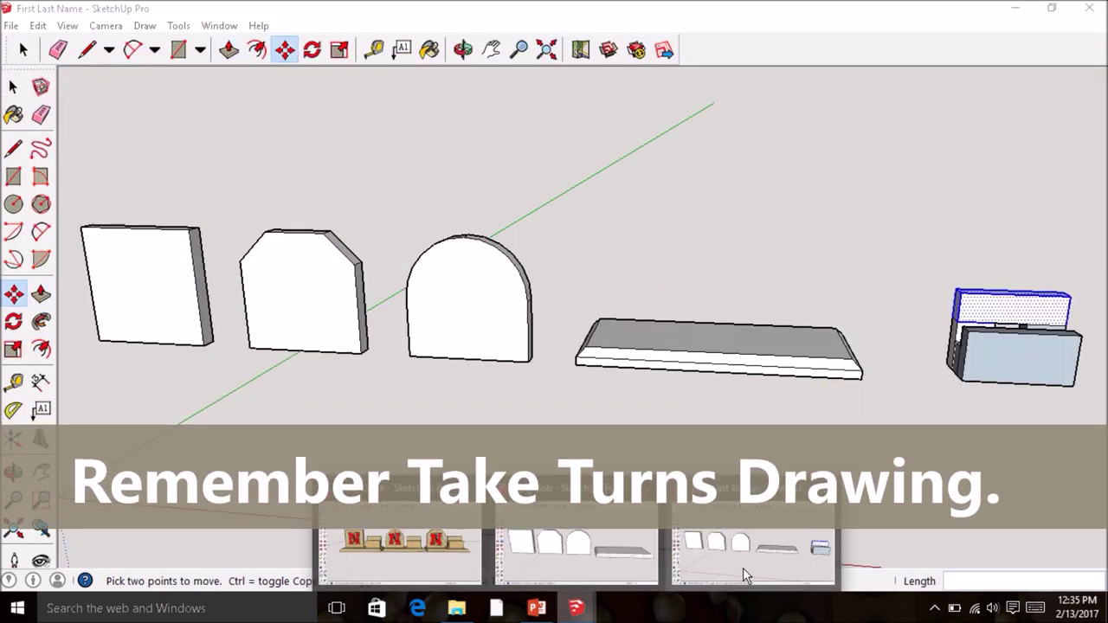
left_click(743, 568)
key("space")
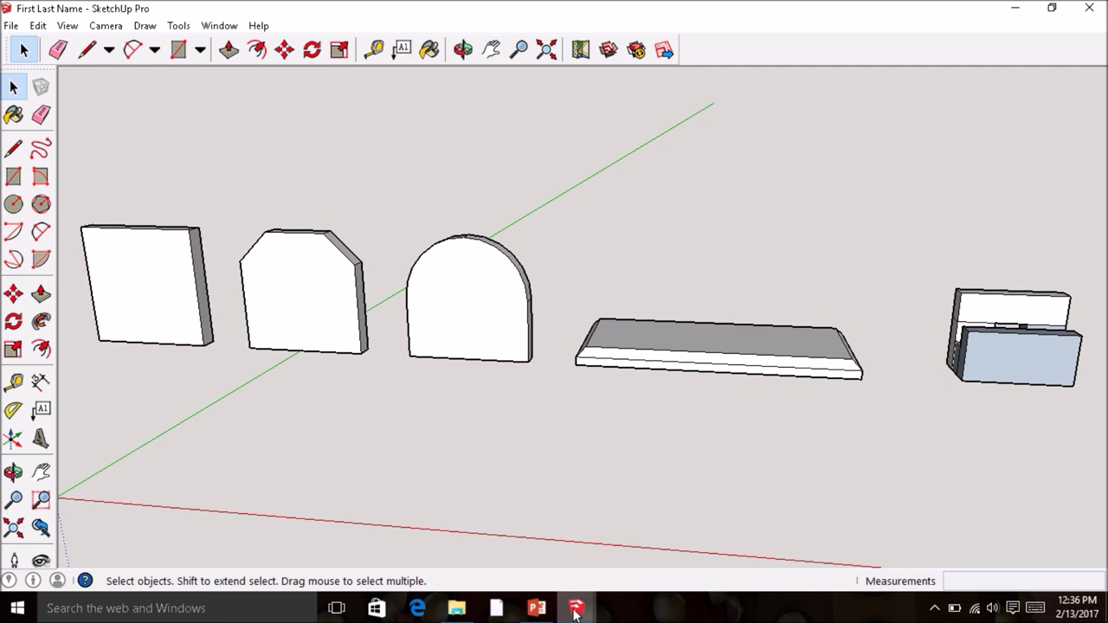
mouse_move(576, 607)
left_click(429, 553)
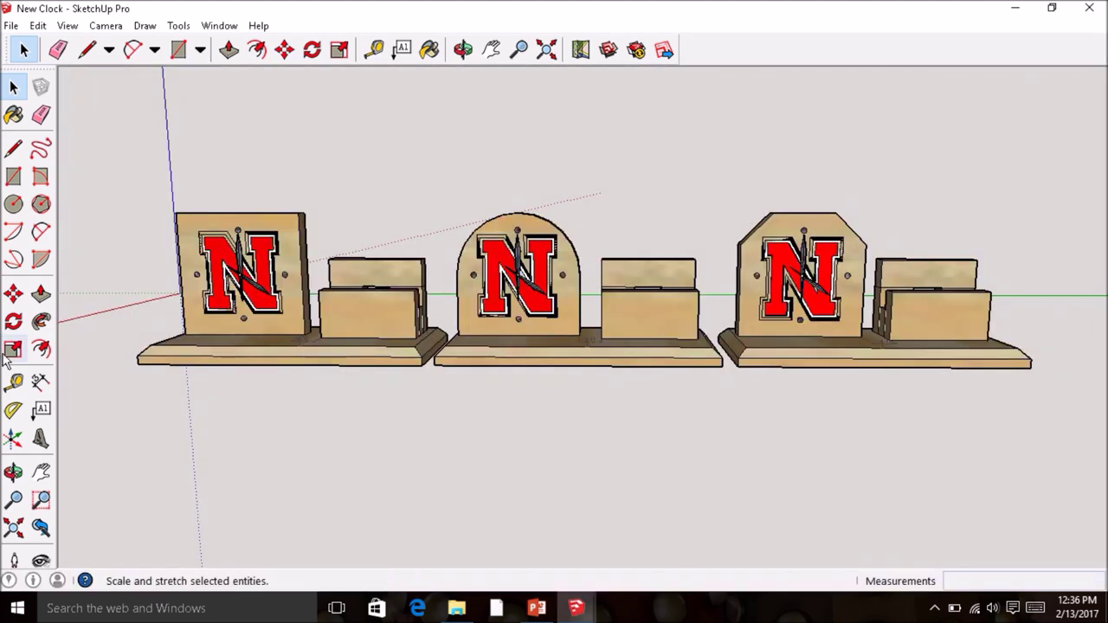
Step: Examine the three finished clocks in the New Clock model from the end and the front, including the card holders
middle_click_drag(232, 368, 731, 421)
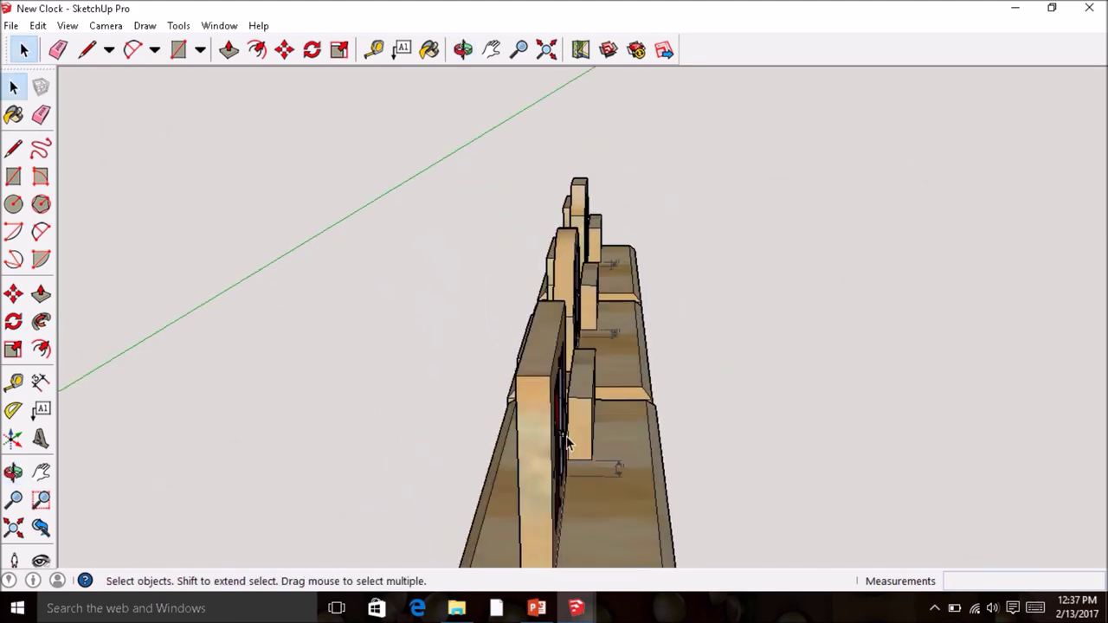
middle_click_drag(606, 245, 557, 329)
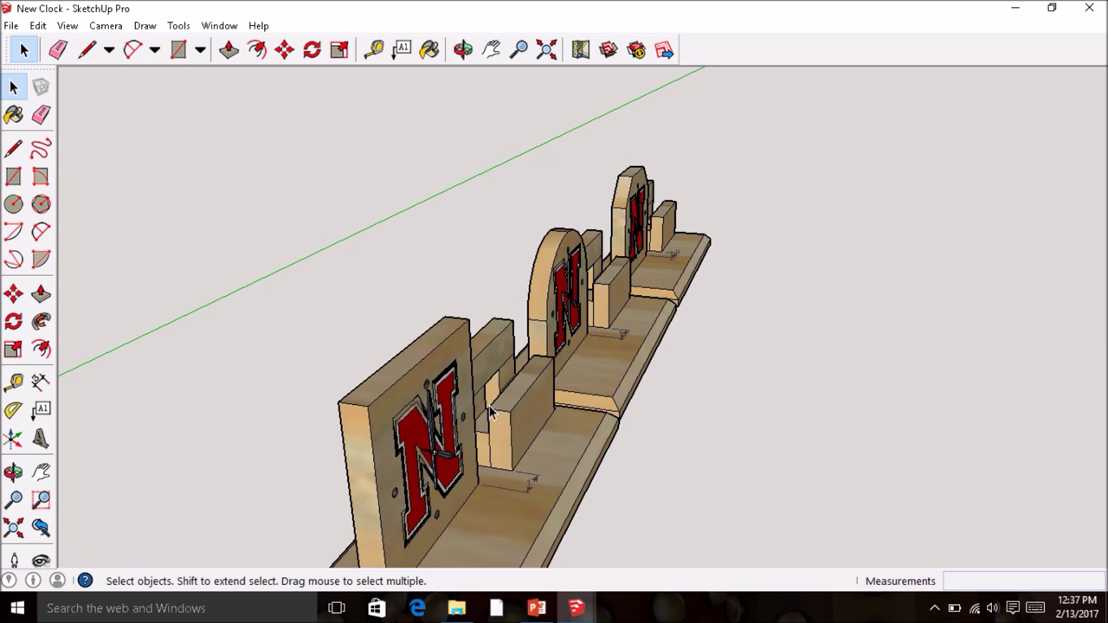
middle_click_drag(605, 363, 324, 313)
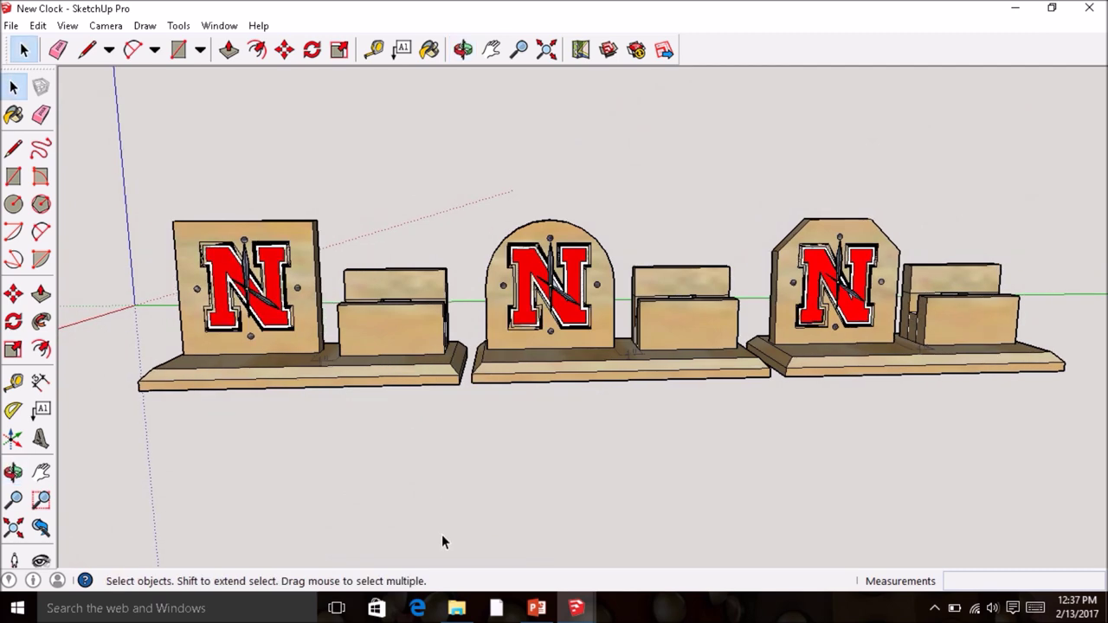
Step: Switch to File Explorer, open the Clock Examples folder under STEM 8 on the LMS Tech Pickup drive, and show extra large icons
mouse_move(457, 609)
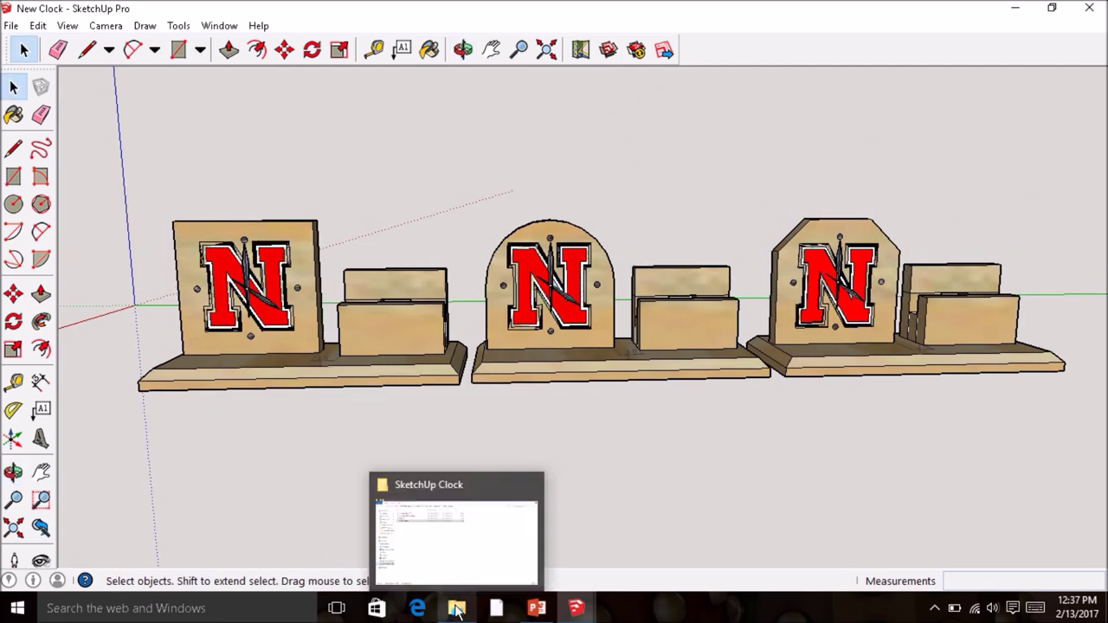
left_click(456, 609)
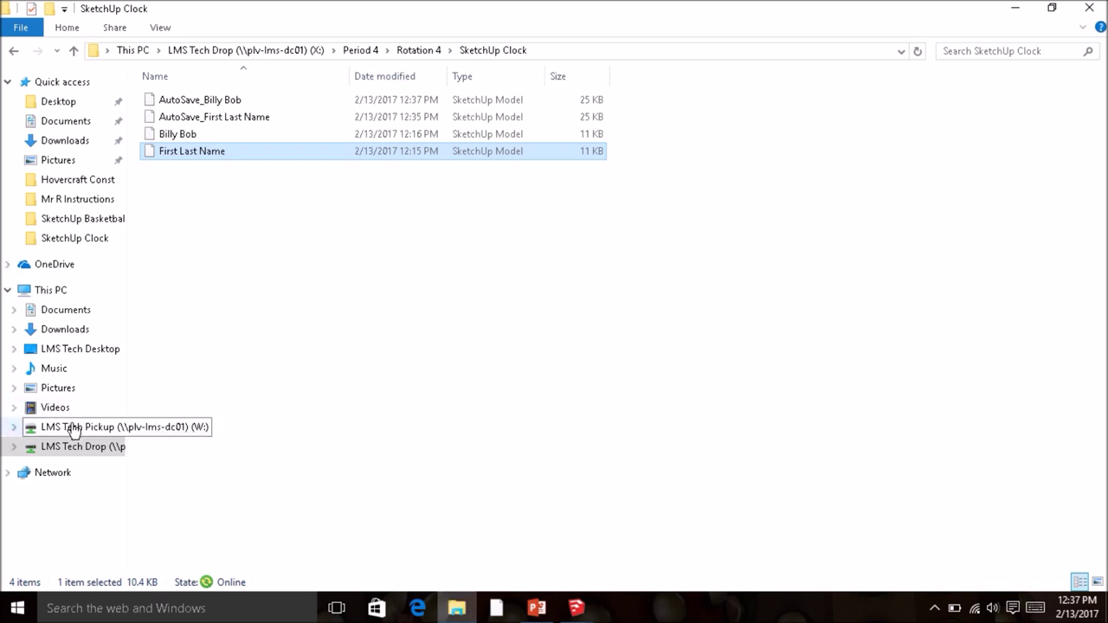
left_click(39, 291)
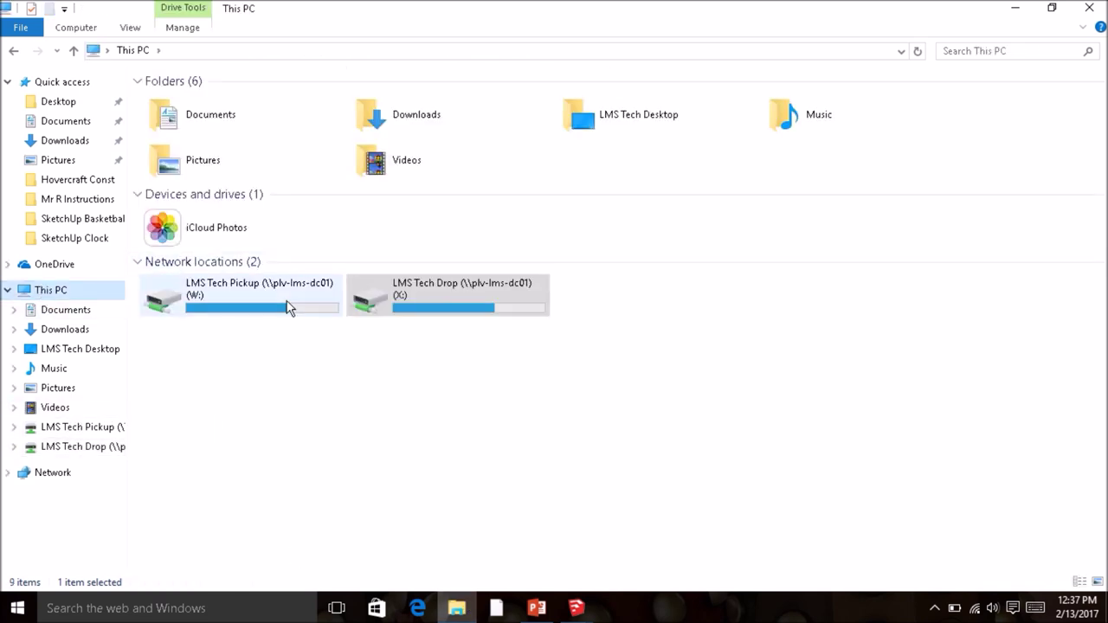
left_click(92, 427)
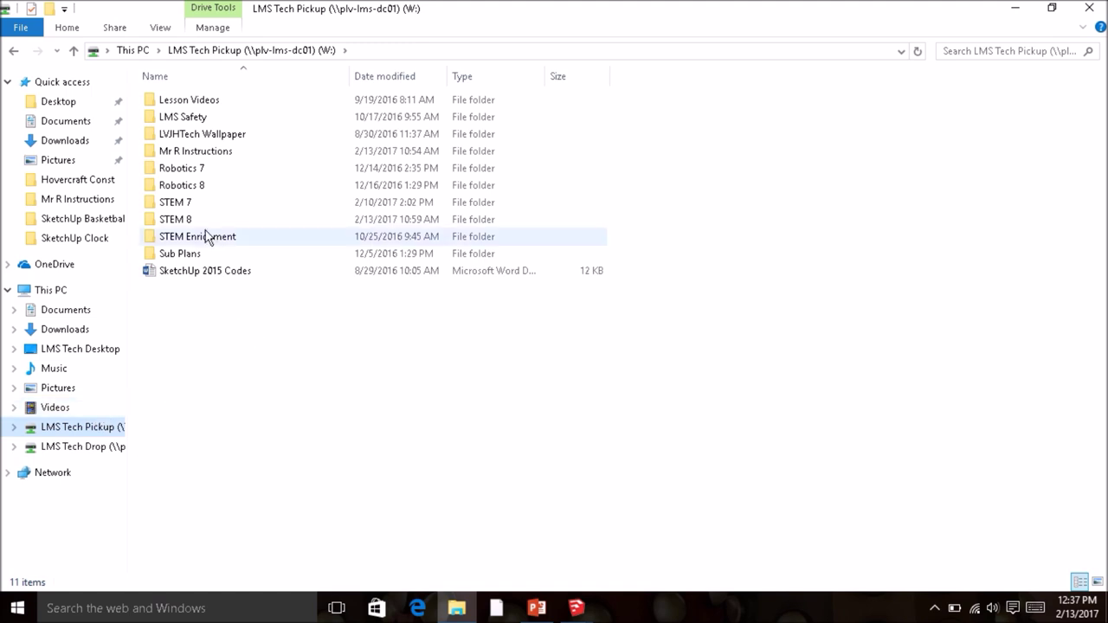
double_click(170, 223)
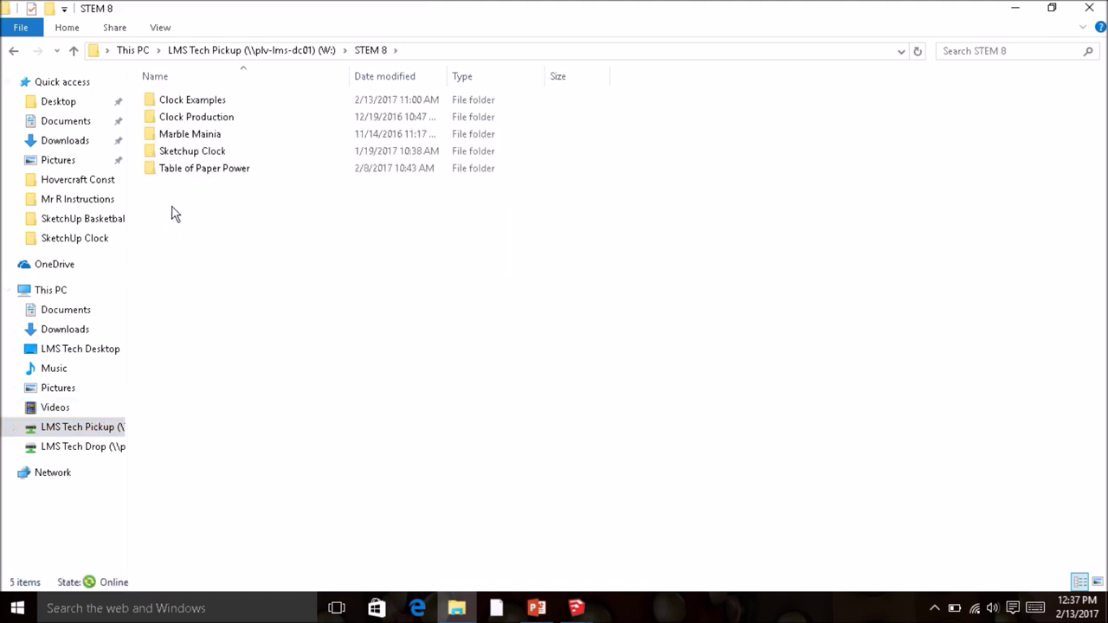
double_click(191, 100)
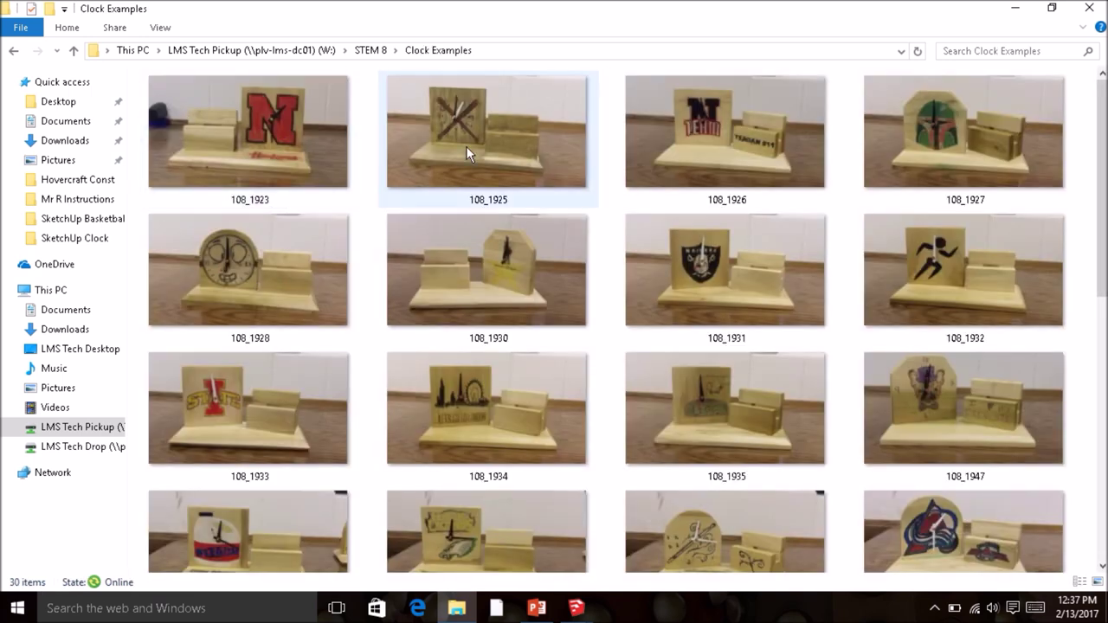
left_click(162, 27)
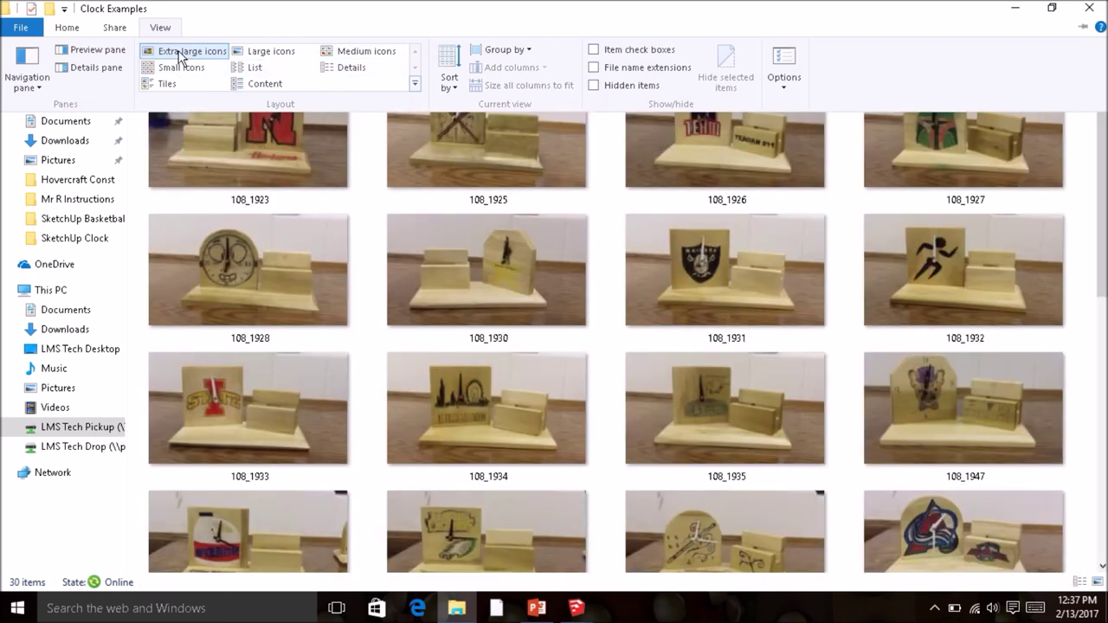
left_click(180, 53)
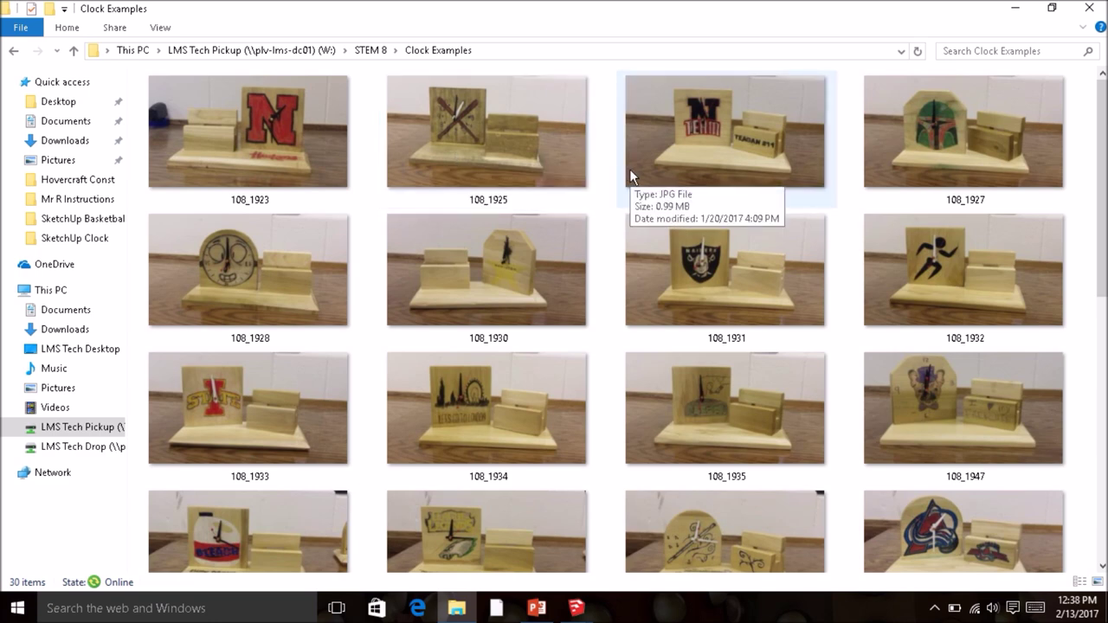
Step: View the example clock photos 108_1967, 108_1966 and 108_1923 at full size, closing each one after viewing
scroll(554, 177, "down", 5)
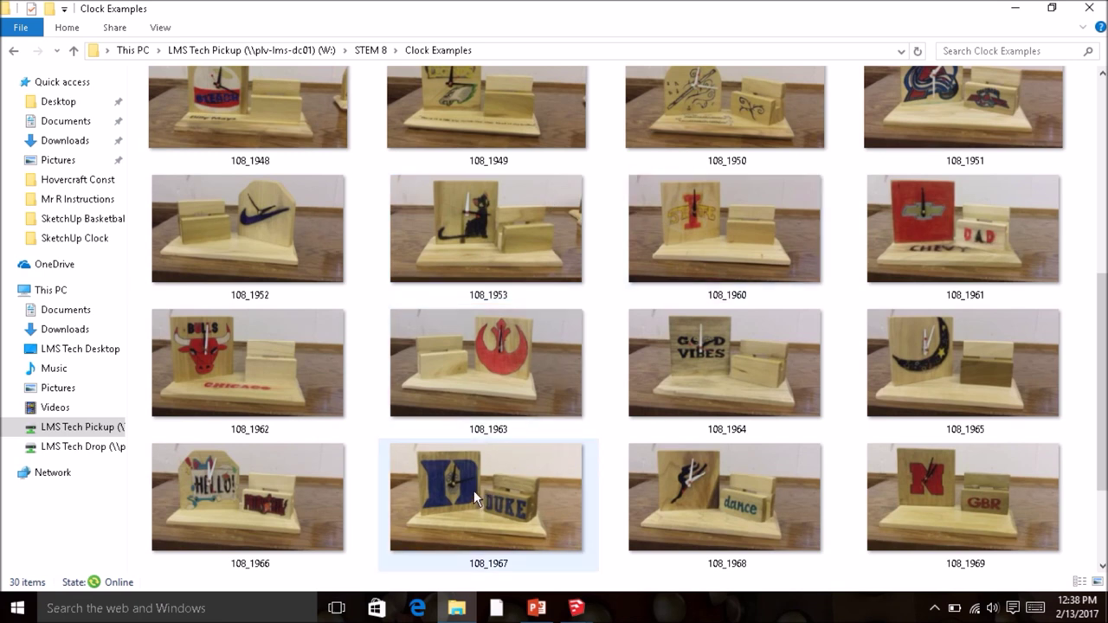
double_click(507, 504)
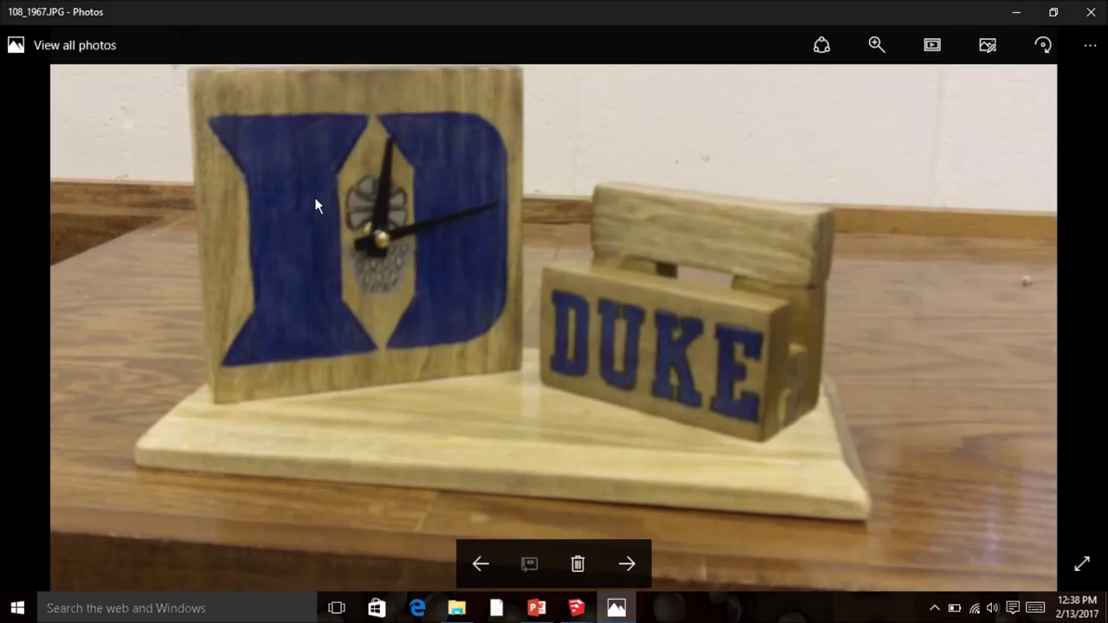
left_click(1093, 11)
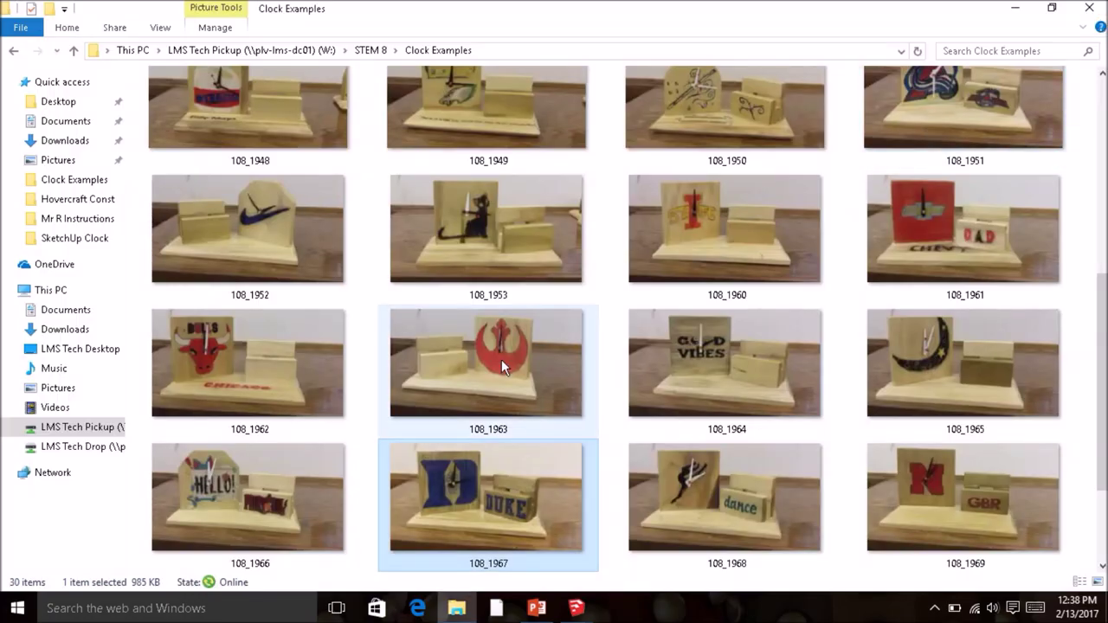
double_click(227, 487)
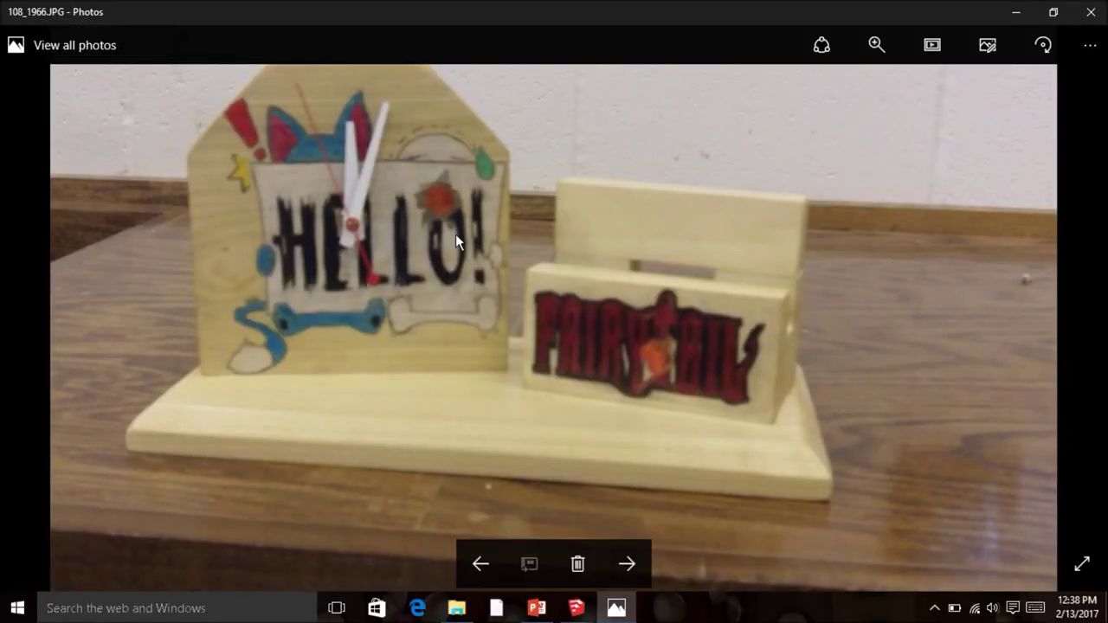
left_click(1091, 12)
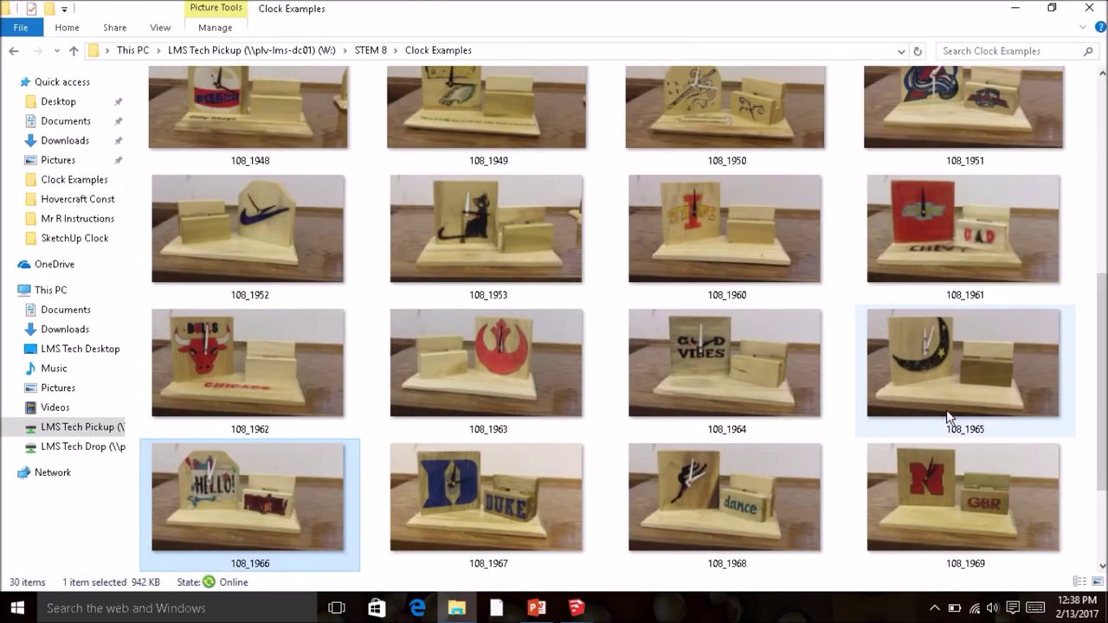
scroll(726, 355, "up", 4)
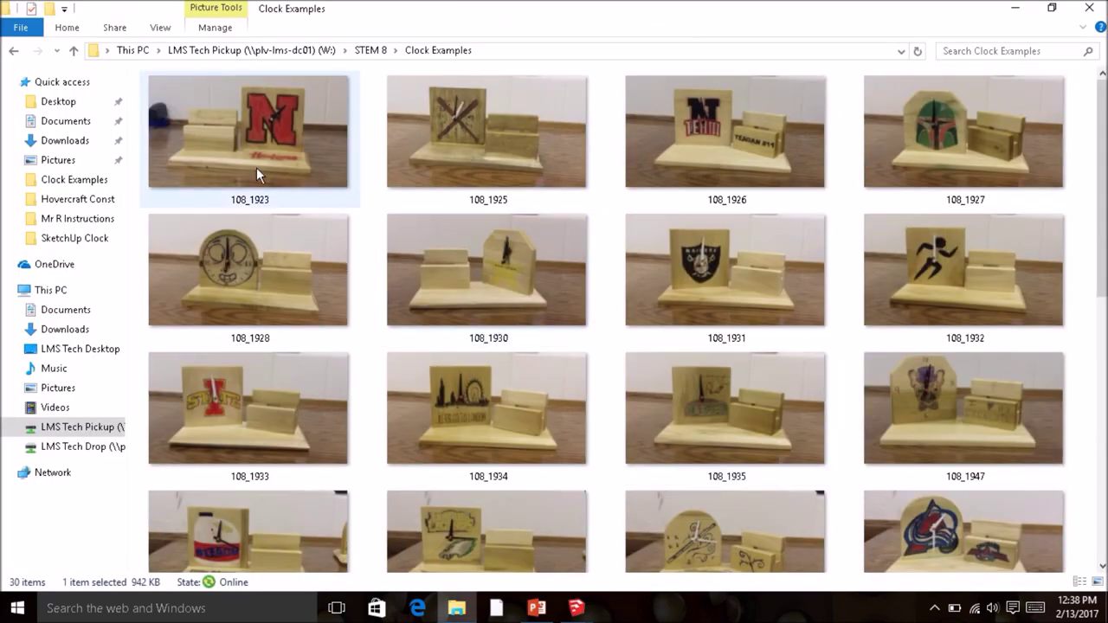
double_click(225, 147)
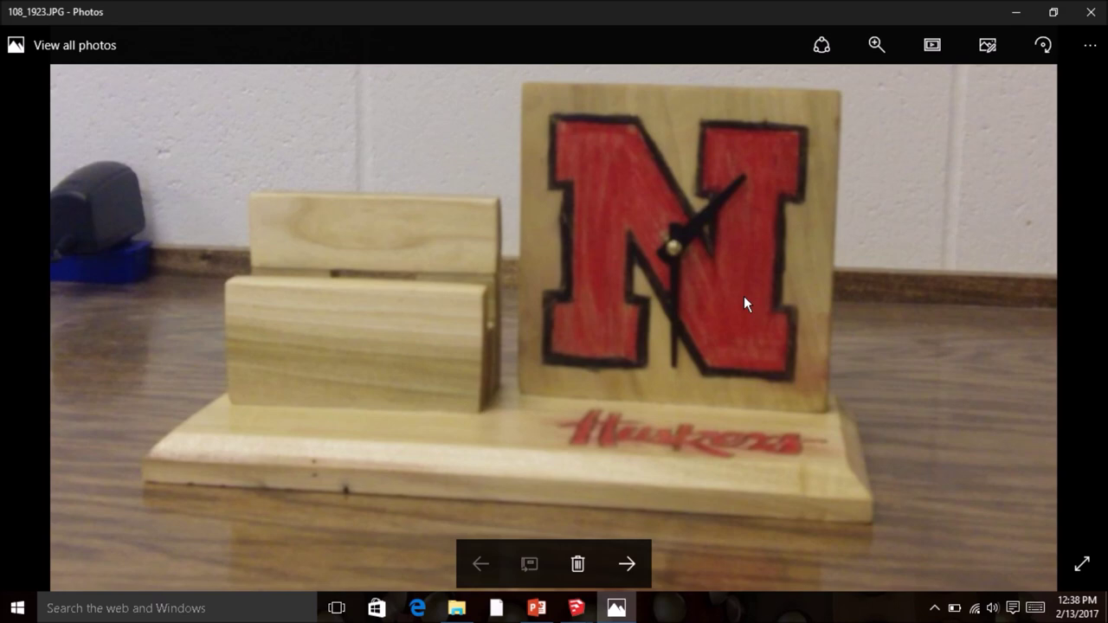
left_click(1092, 12)
Step: Browse the remaining clock examples and view photos 108_1951, 108_1950 and 108_1927 at full size, closing each one
scroll(990, 425, "down", 4)
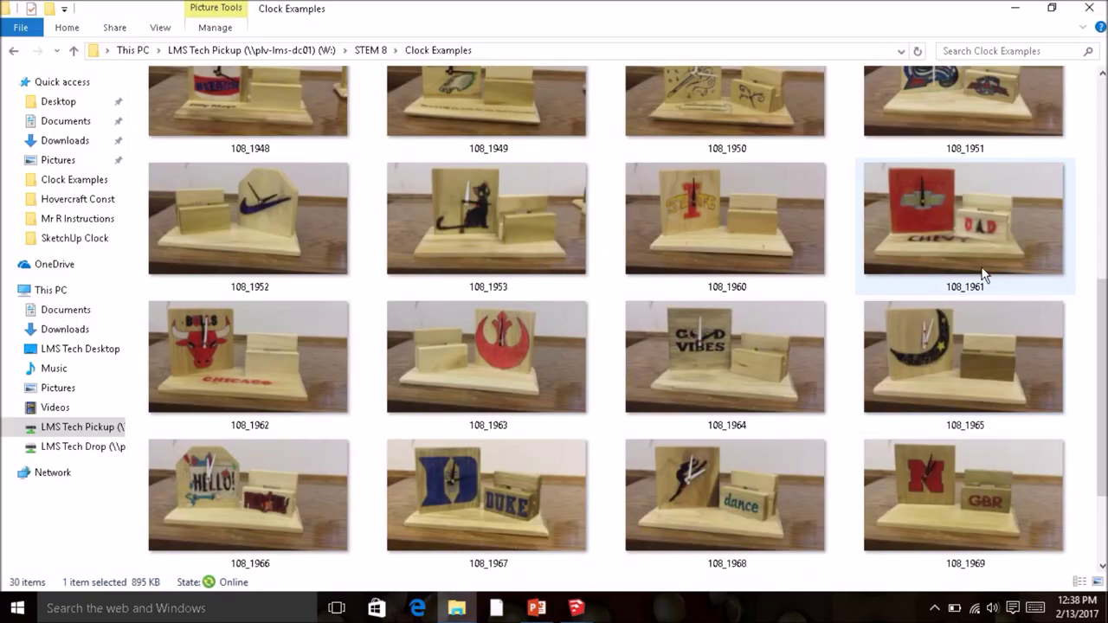
scroll(983, 260, "up", 1)
double_click(937, 278)
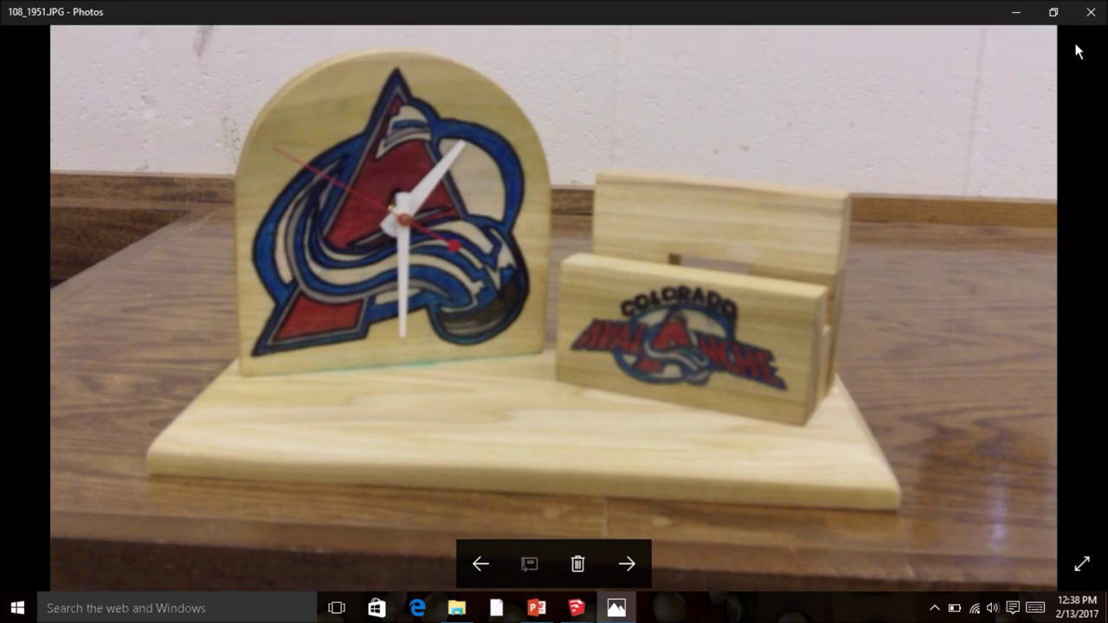
left_click(1090, 11)
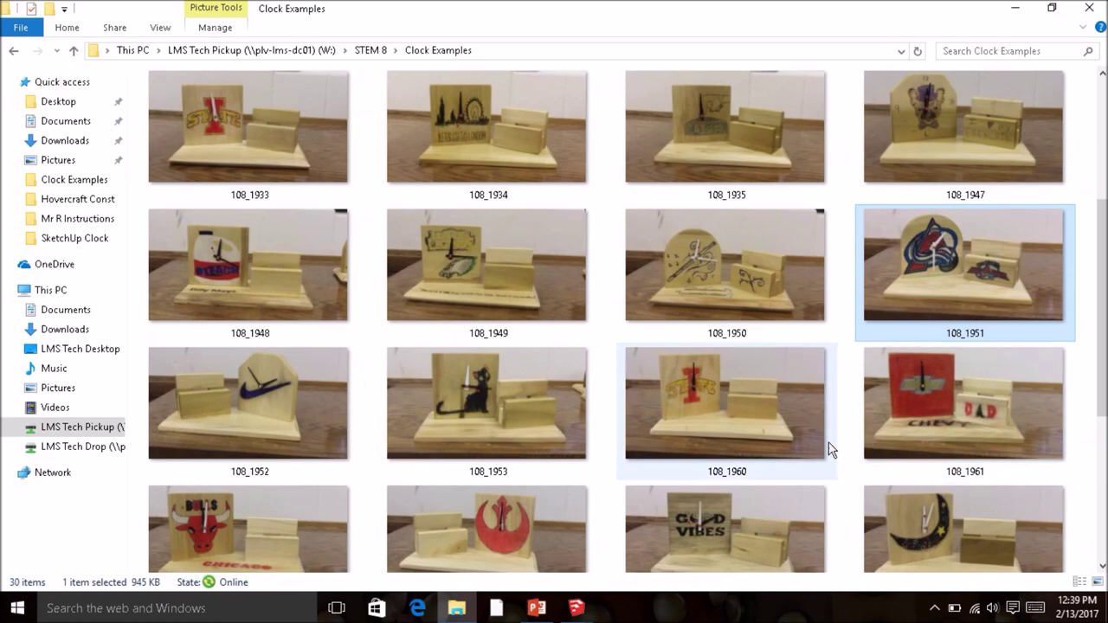
double_click(729, 291)
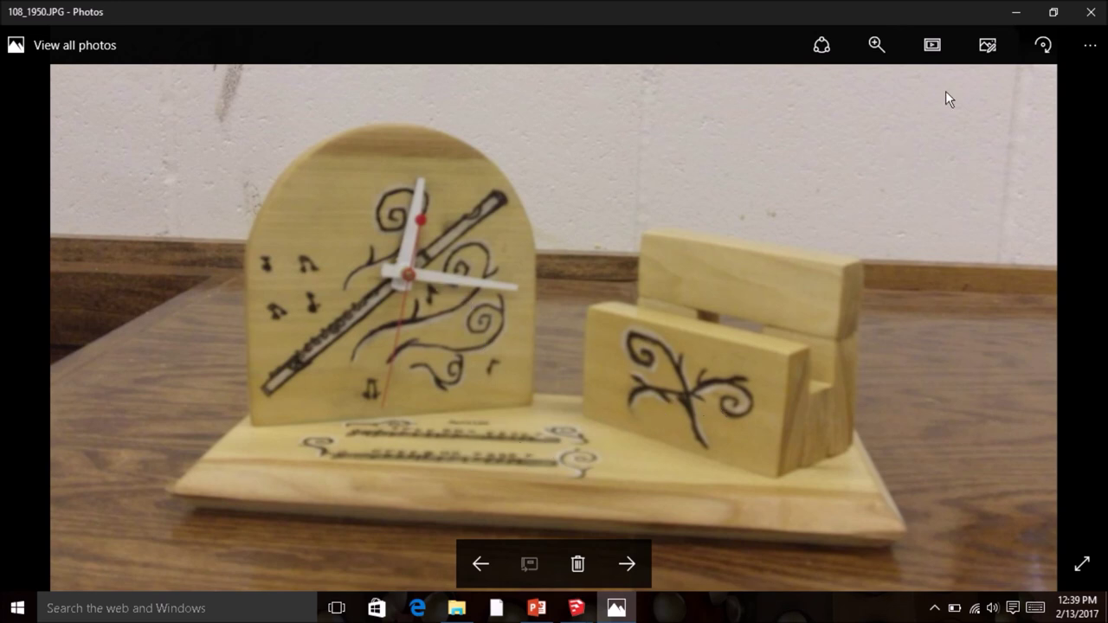
left_click(1090, 12)
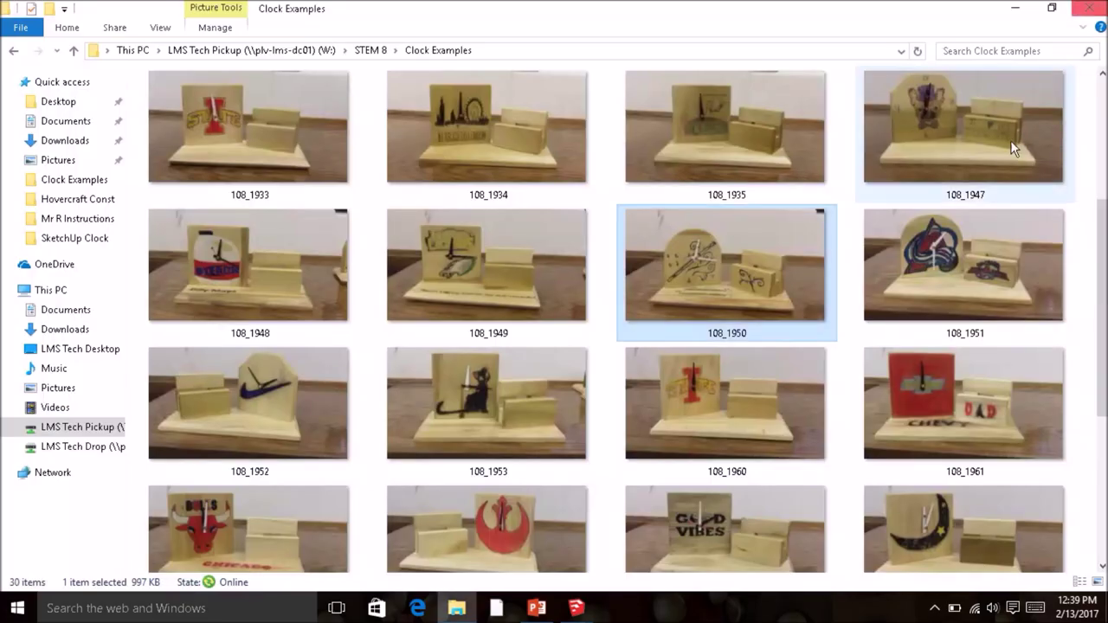
scroll(701, 327, "down", 3)
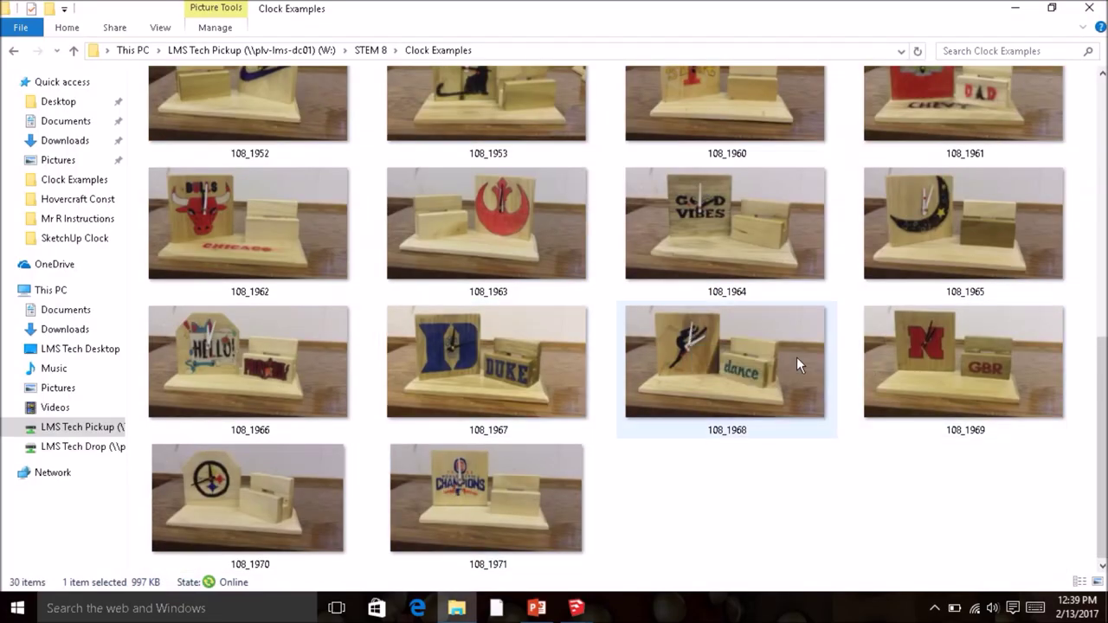
scroll(734, 355, "up", 5)
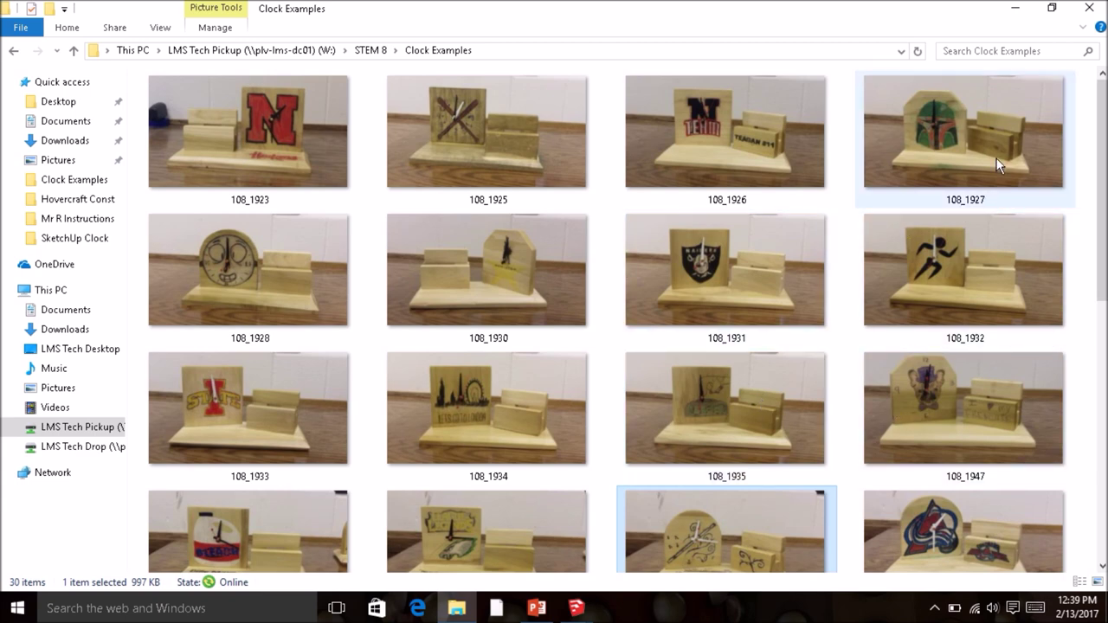
double_click(957, 145)
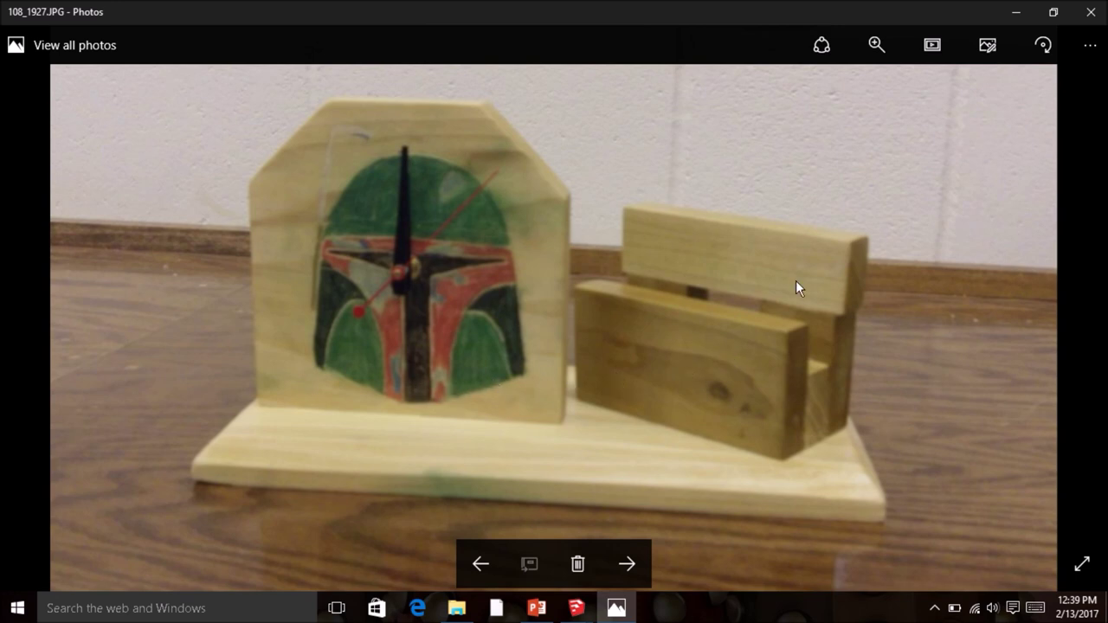
left_click(1090, 12)
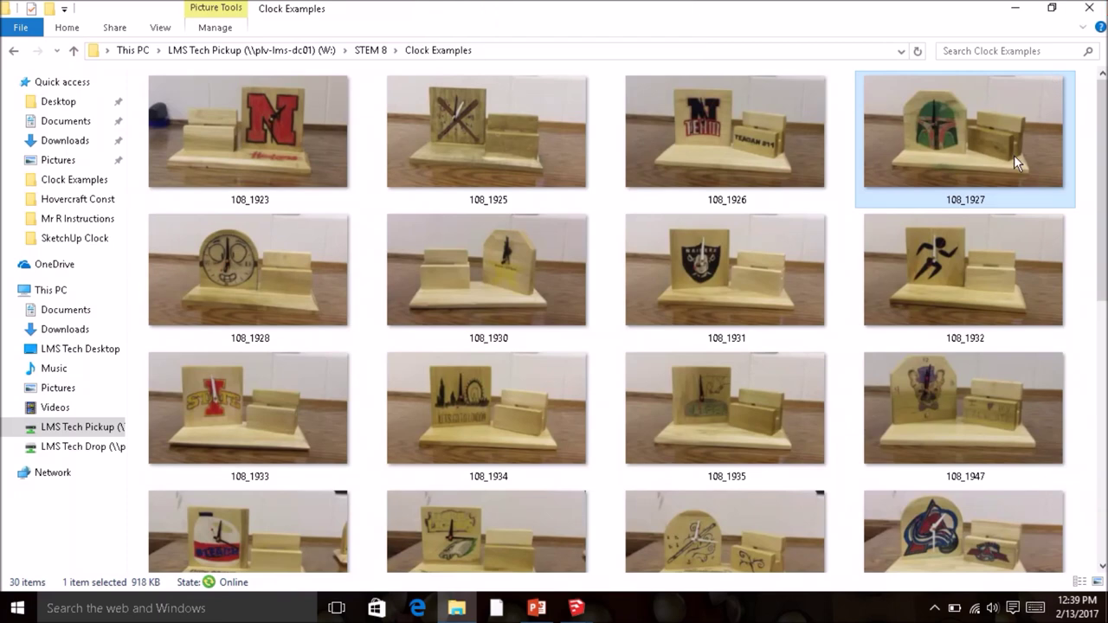
Step: Minimize the Clock Examples folder window and switch to the First Last Name model in SketchUp
left_click(1011, 7)
mouse_move(579, 609)
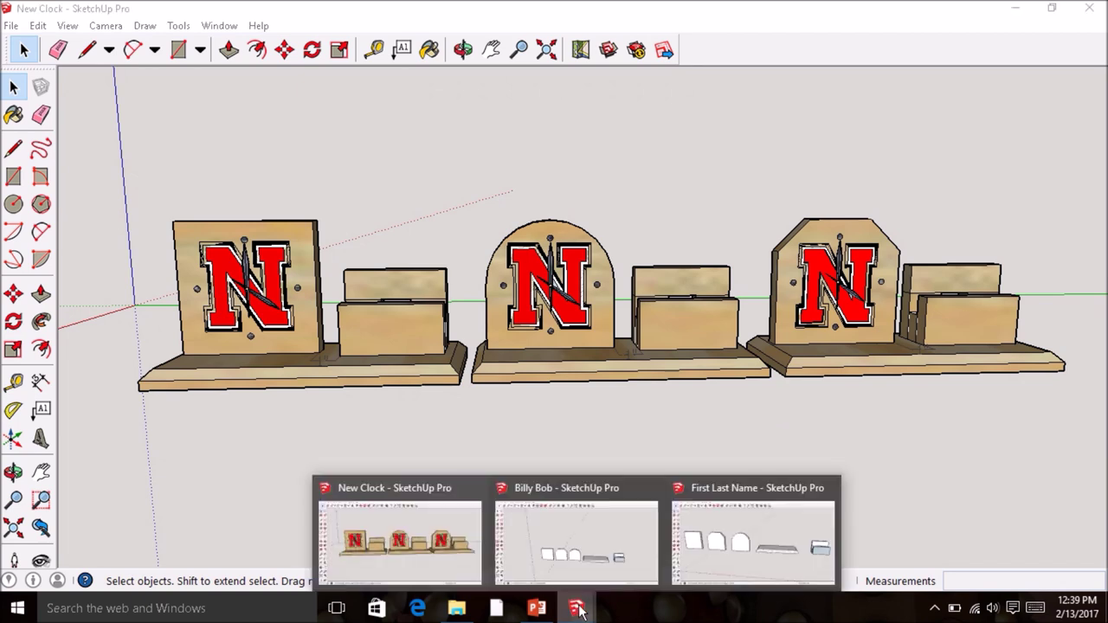
left_click(743, 547)
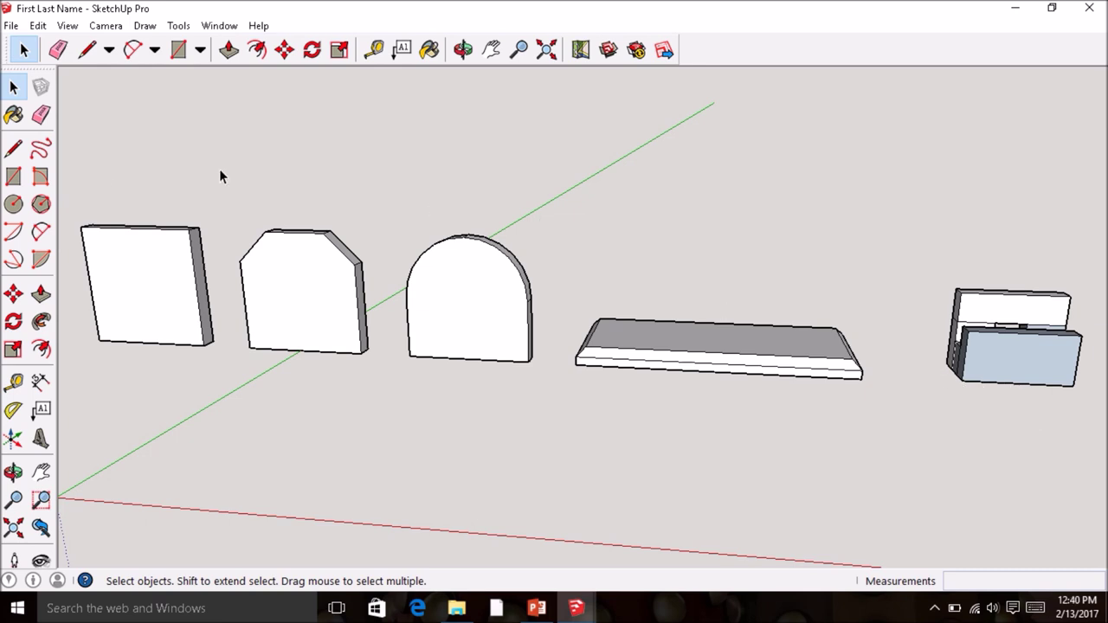
Step: Select the whole stepped holder and rotate it 25 degrees in the horizontal plane about its front bottom corner
left_click(492, 49)
left_click_drag(798, 287, 569, 359)
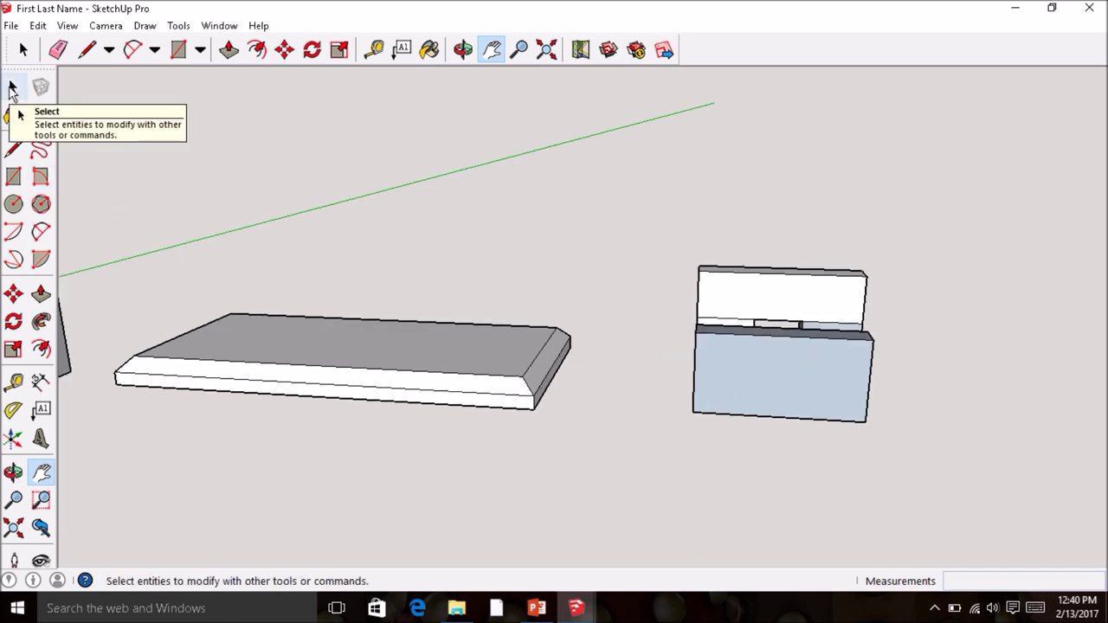
left_click(13, 88)
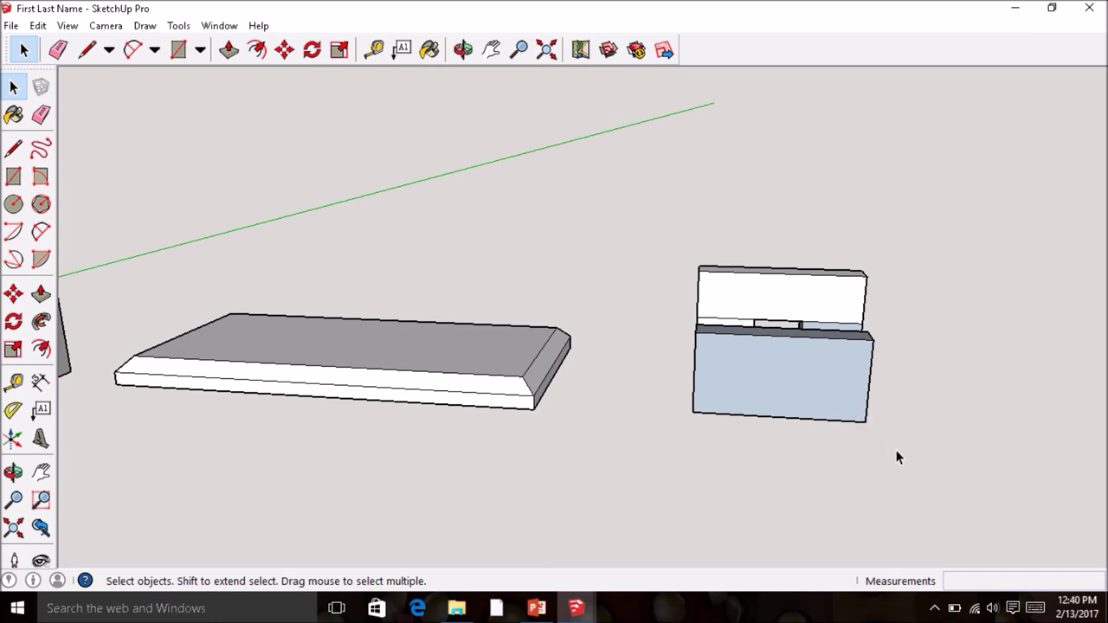
left_click_drag(915, 460, 665, 239)
middle_click_drag(636, 257, 712, 394)
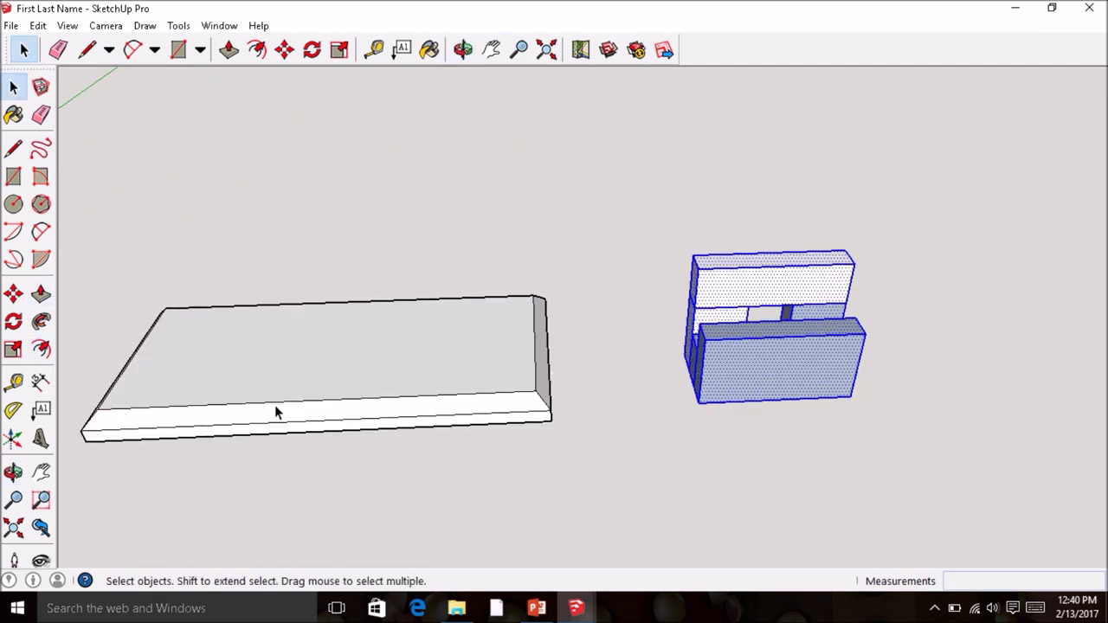
left_click(13, 322)
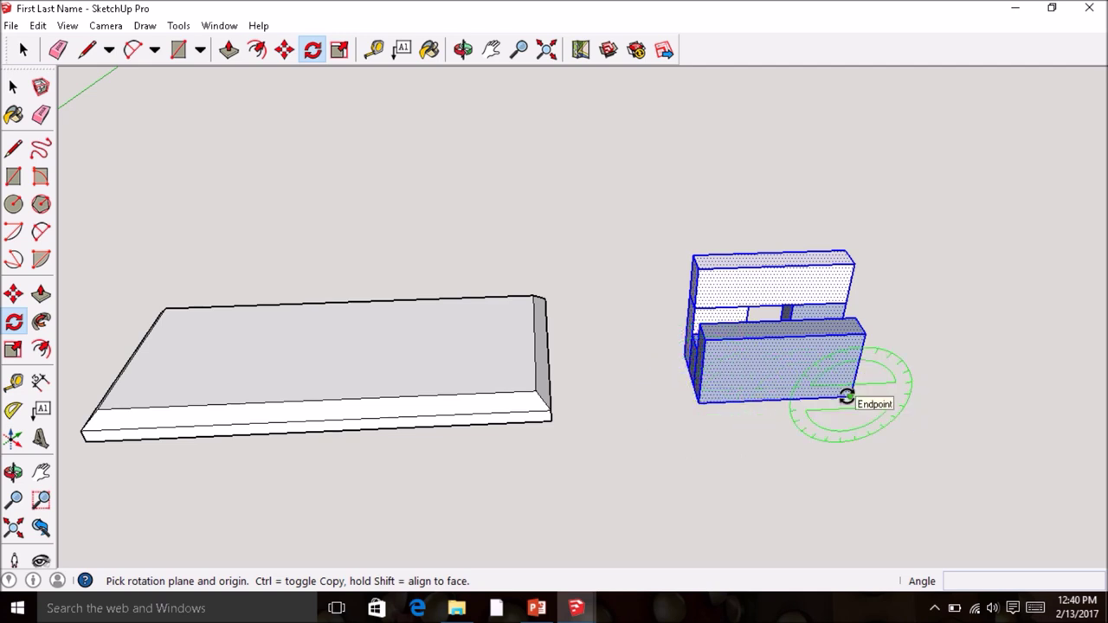
key("o")
middle_click_drag(851, 393, 817, 404)
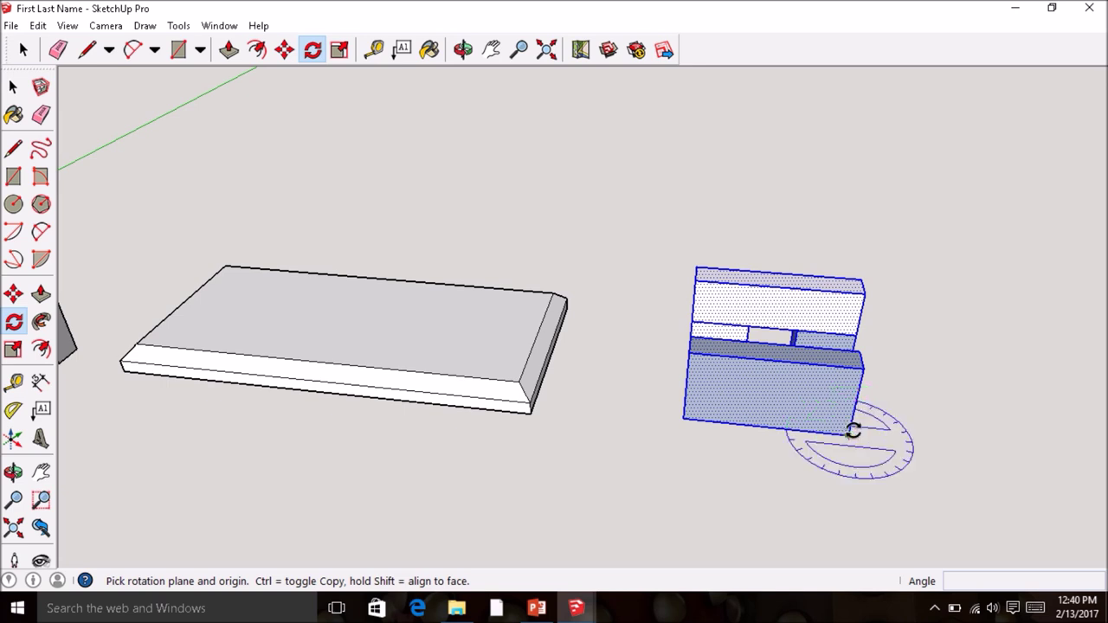
left_click(848, 434)
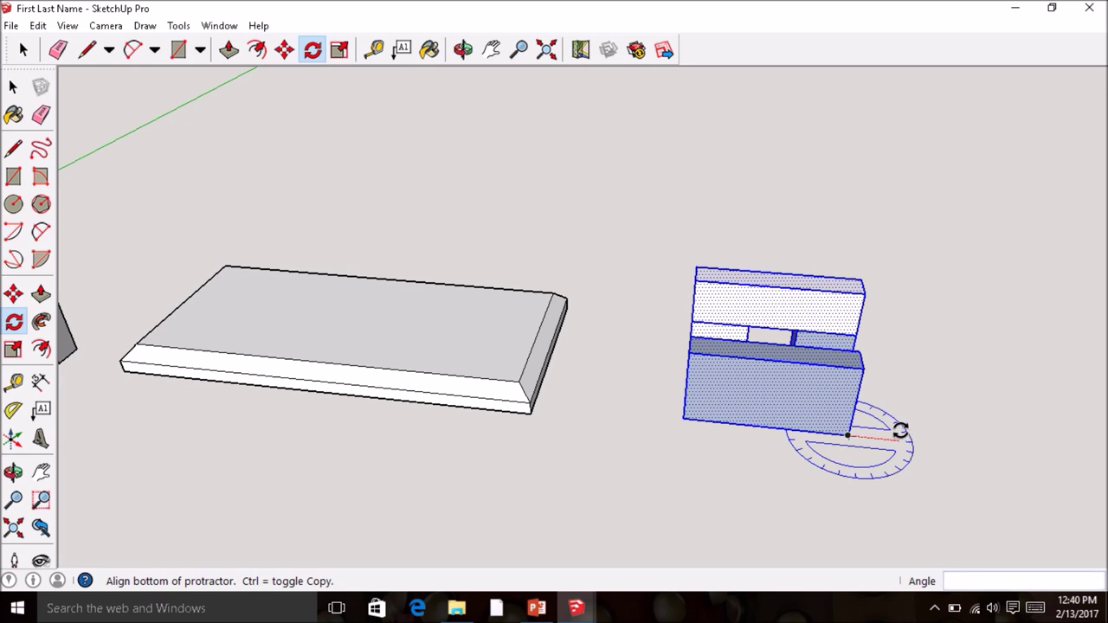
left_click(901, 433)
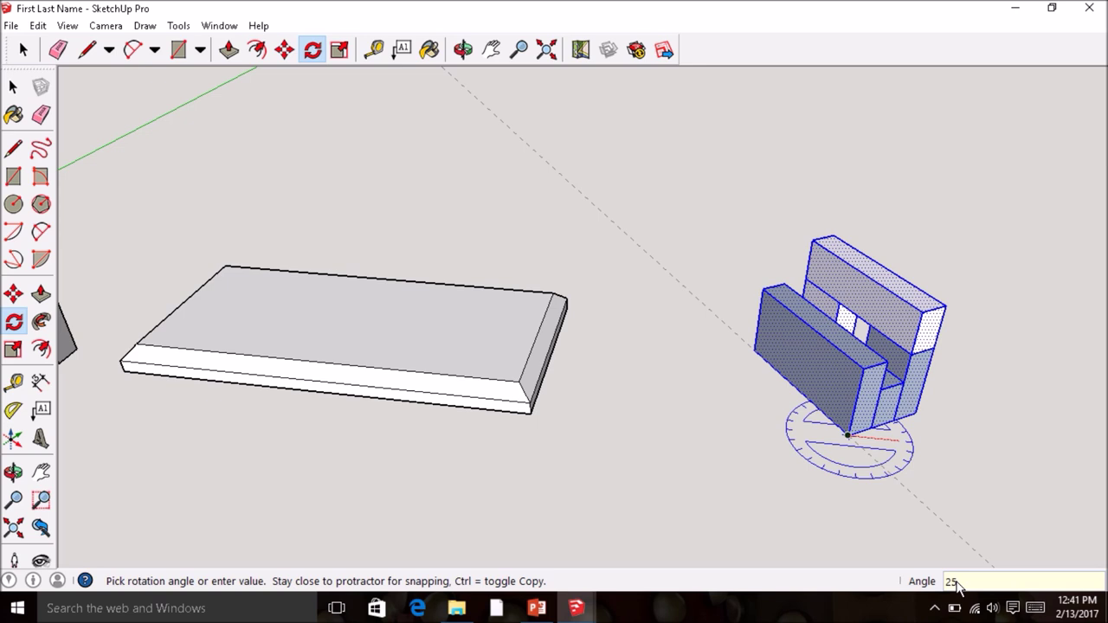
key("Escape")
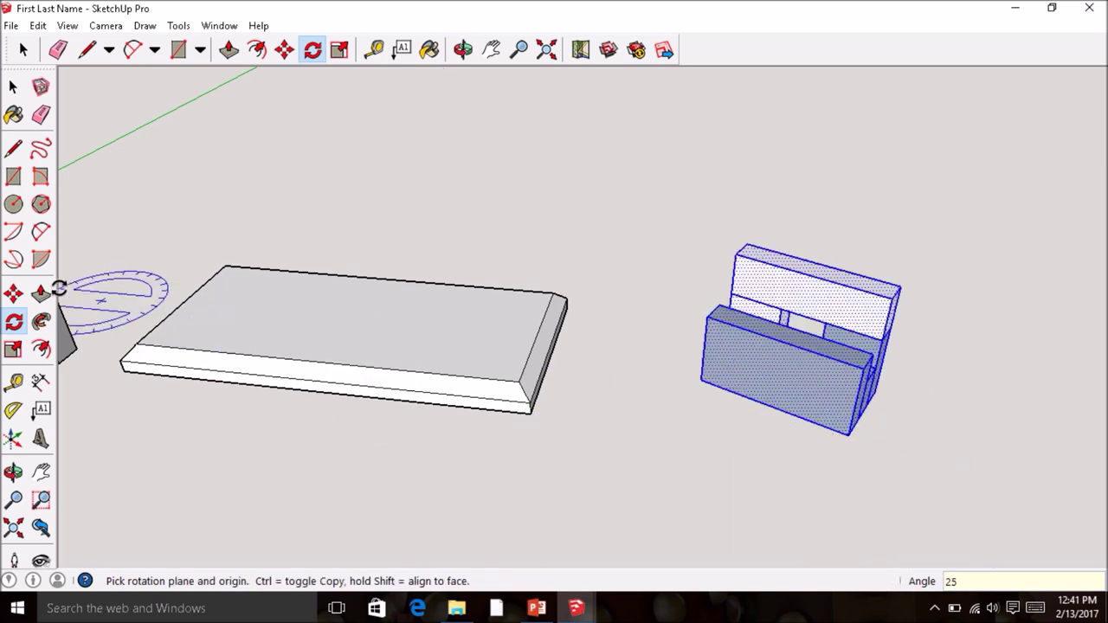
Step: Move the rotated holder by its front bottom corner onto the top face of the beveled base, near one end
left_click(13, 296)
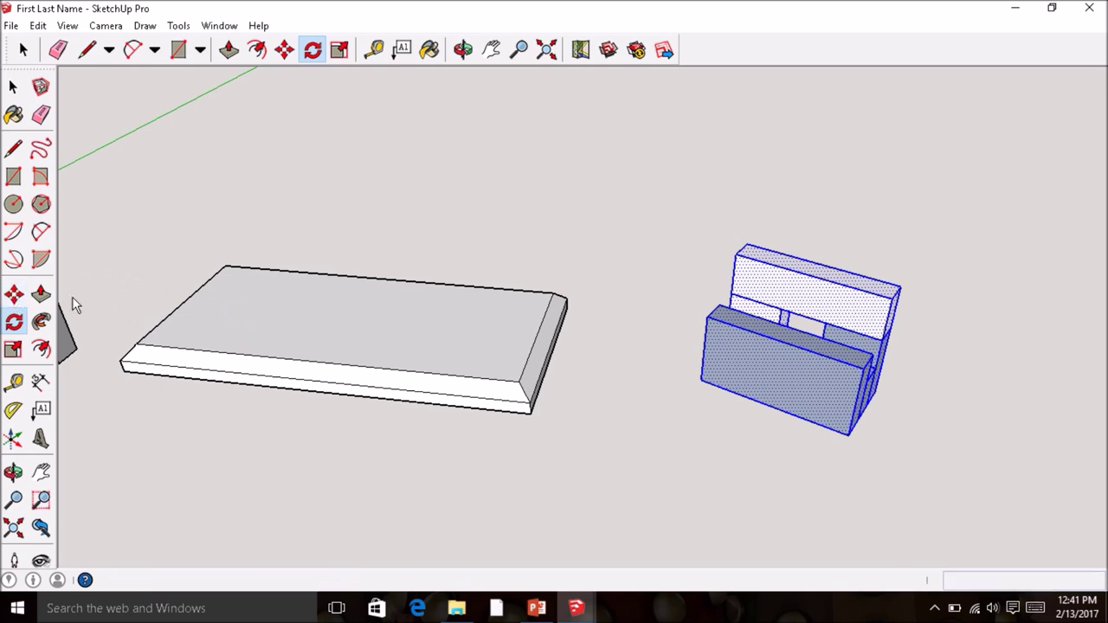
left_click(852, 438)
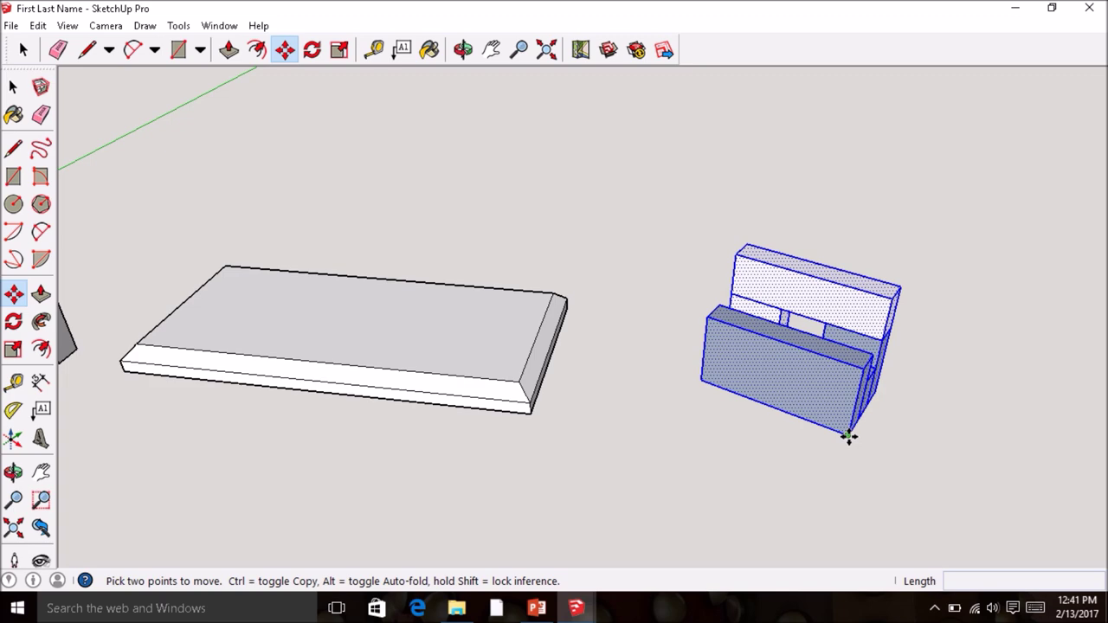
middle_click_drag(847, 391, 396, 271)
scroll(475, 307, "up", 4)
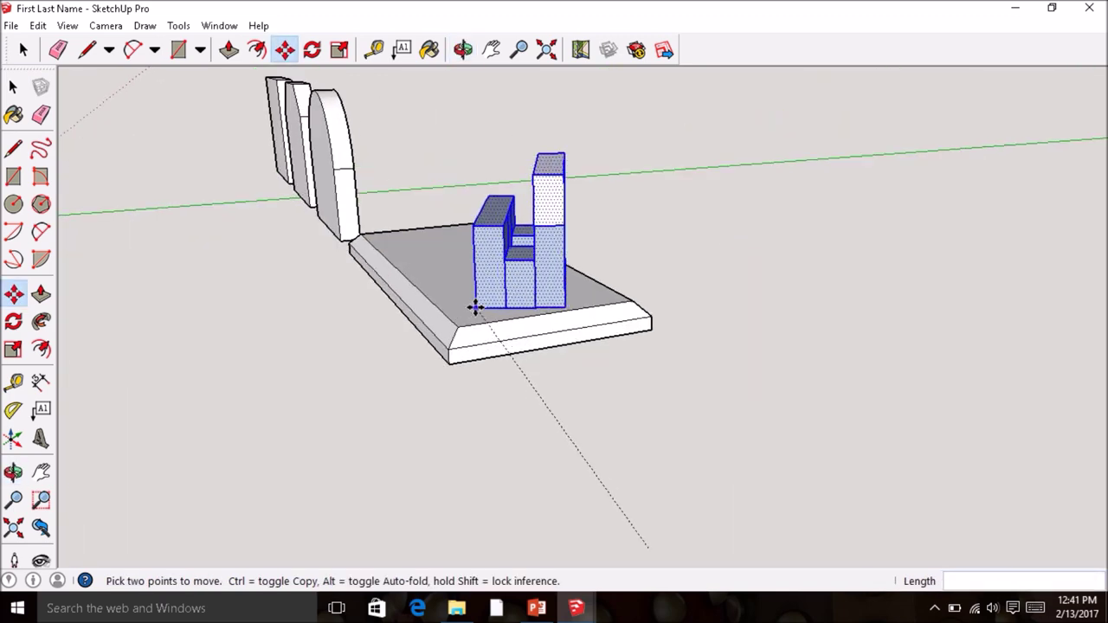
middle_click_drag(466, 305, 411, 389)
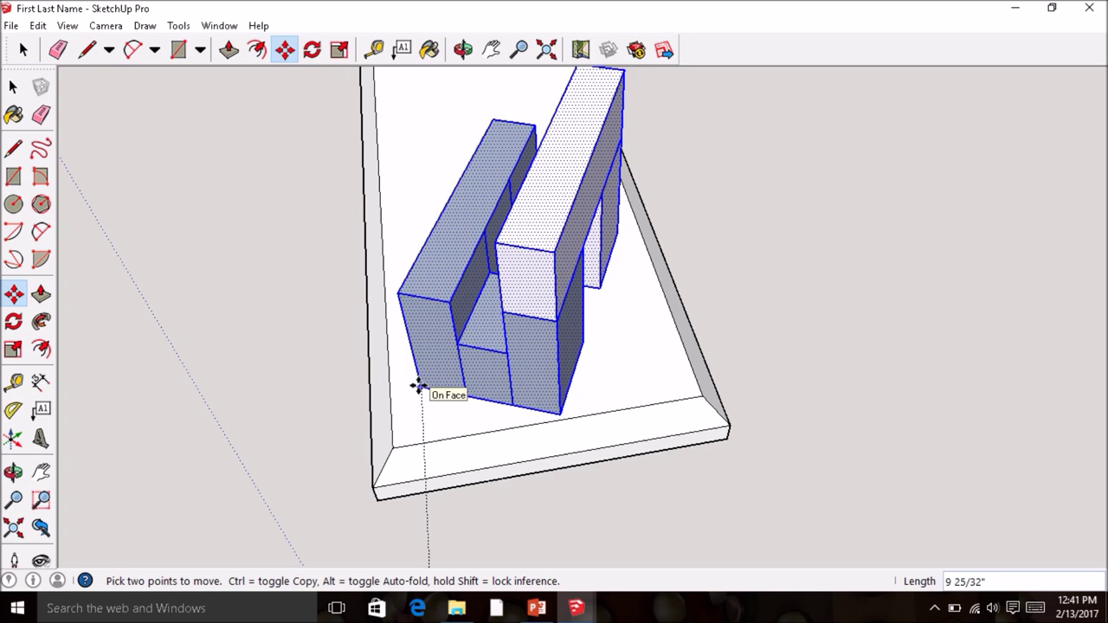
left_click(413, 386)
Step: Shift the holder about 25/64" along the green axis across the base's top face and check its placement
middle_click_drag(531, 378, 600, 300)
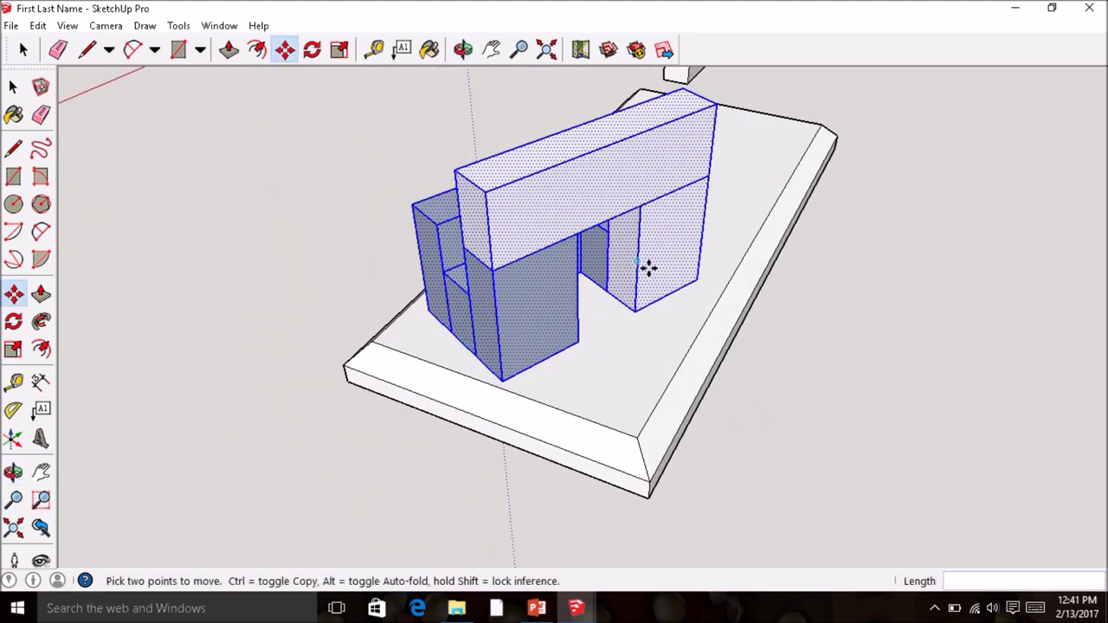
left_click(633, 312)
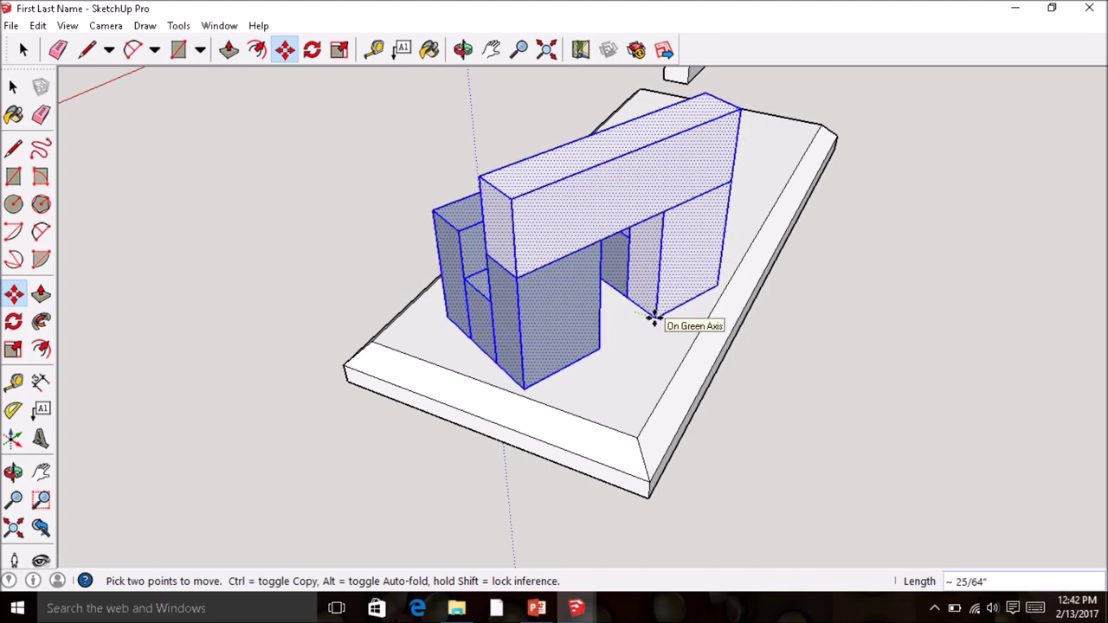
middle_click_drag(372, 345, 452, 262)
scroll(685, 307, "up", 3)
scroll(684, 308, "down", 3)
scroll(440, 291, "down", 2)
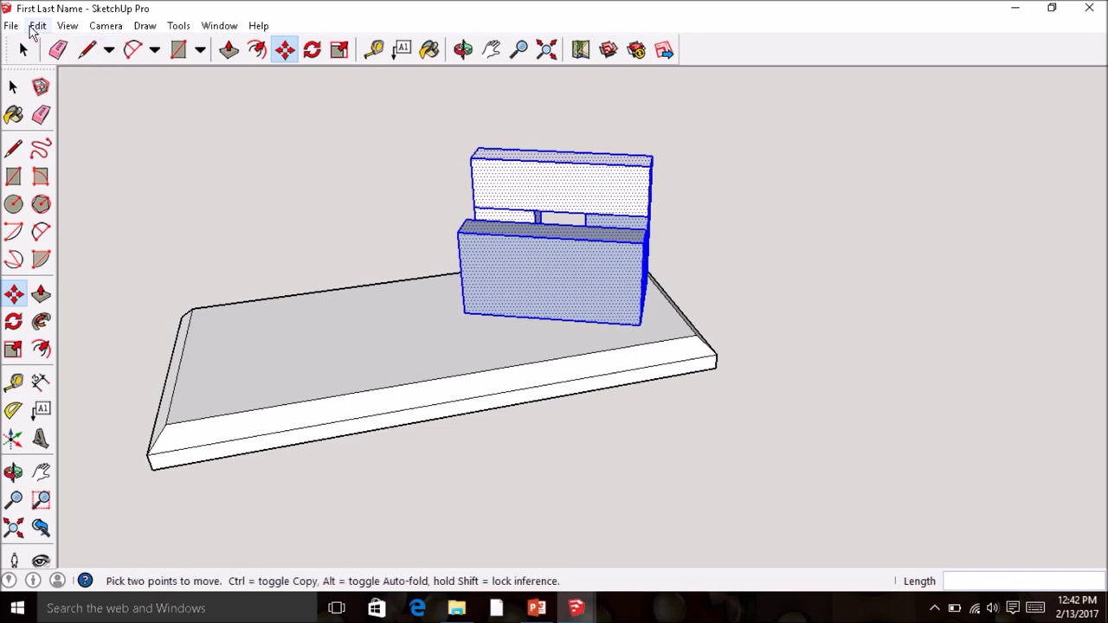
left_click(36, 26)
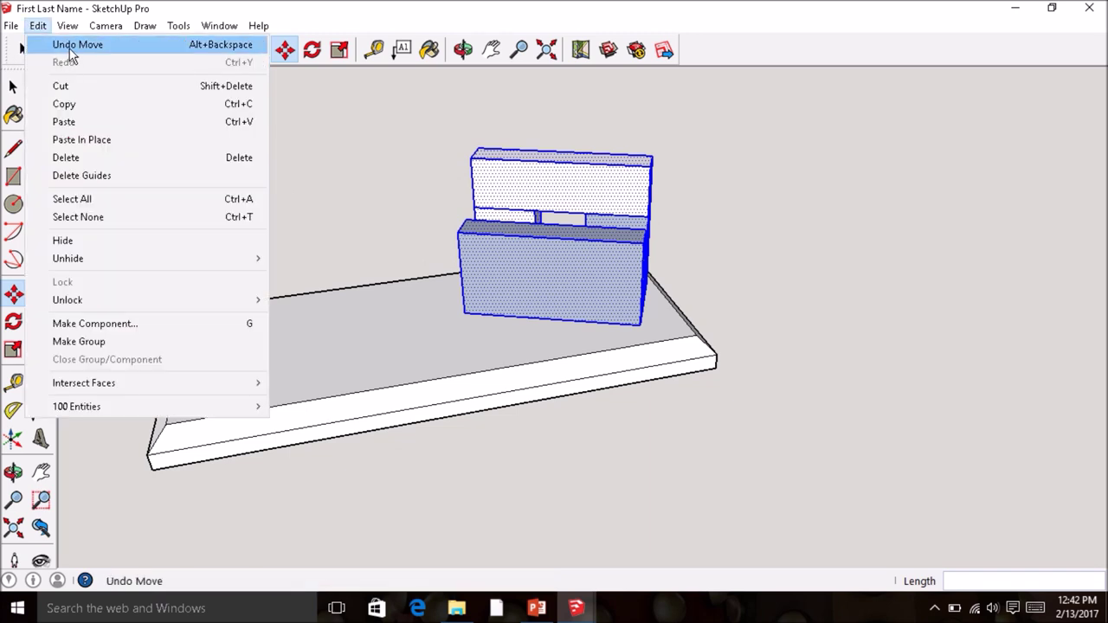
left_click(372, 184)
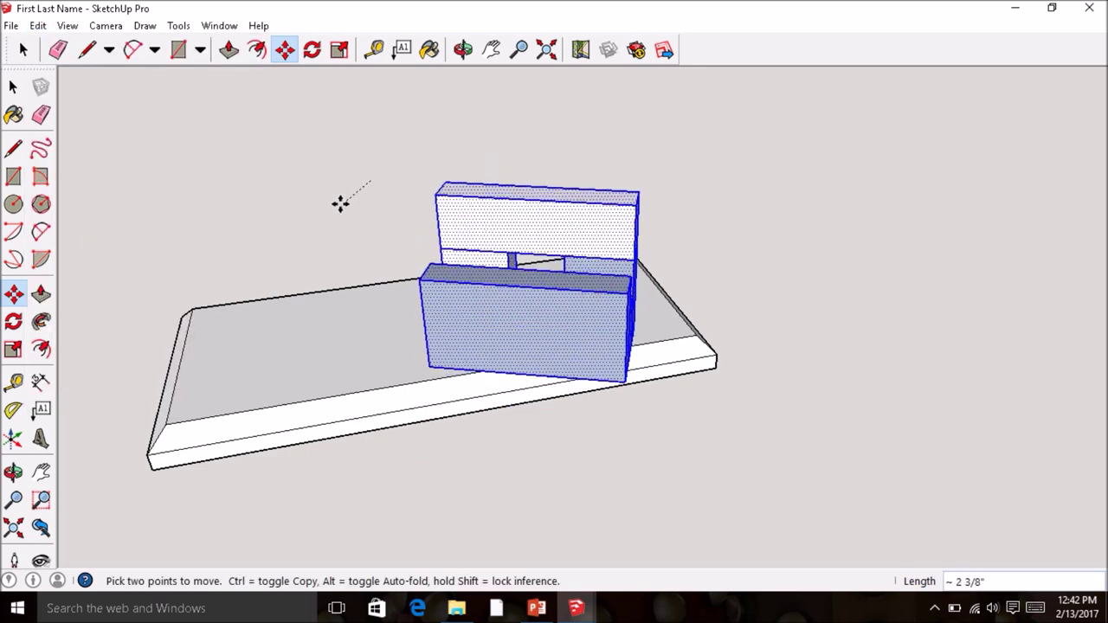
key("Escape")
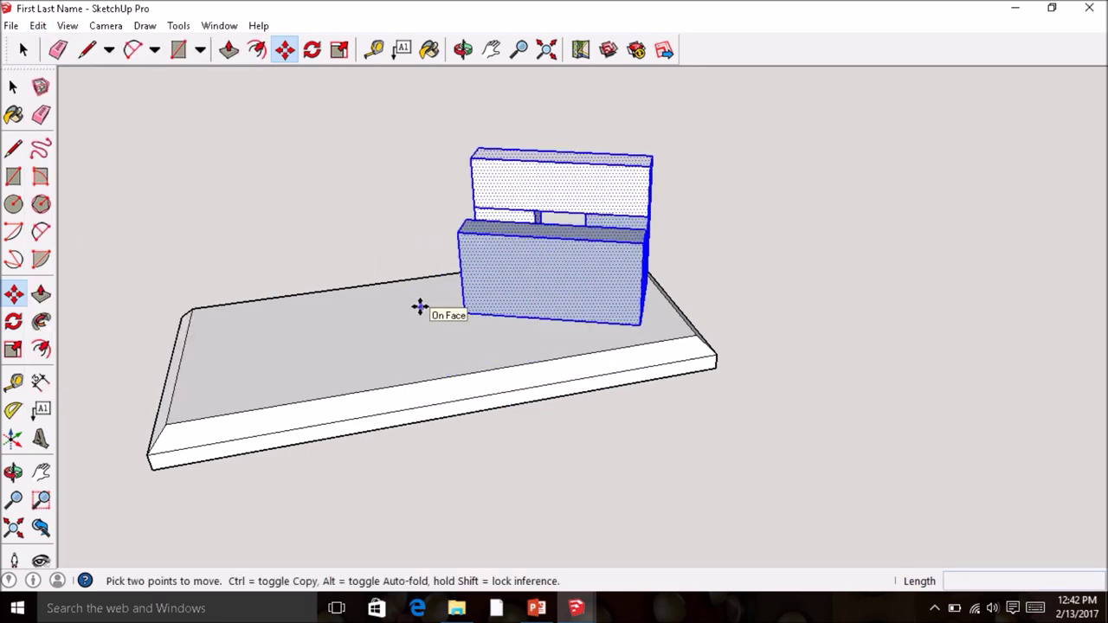
Step: Select the upright block with clipped top corners and rotate it 25 degrees in the horizontal plane about its front bottom corner
scroll(468, 364, "down", 5)
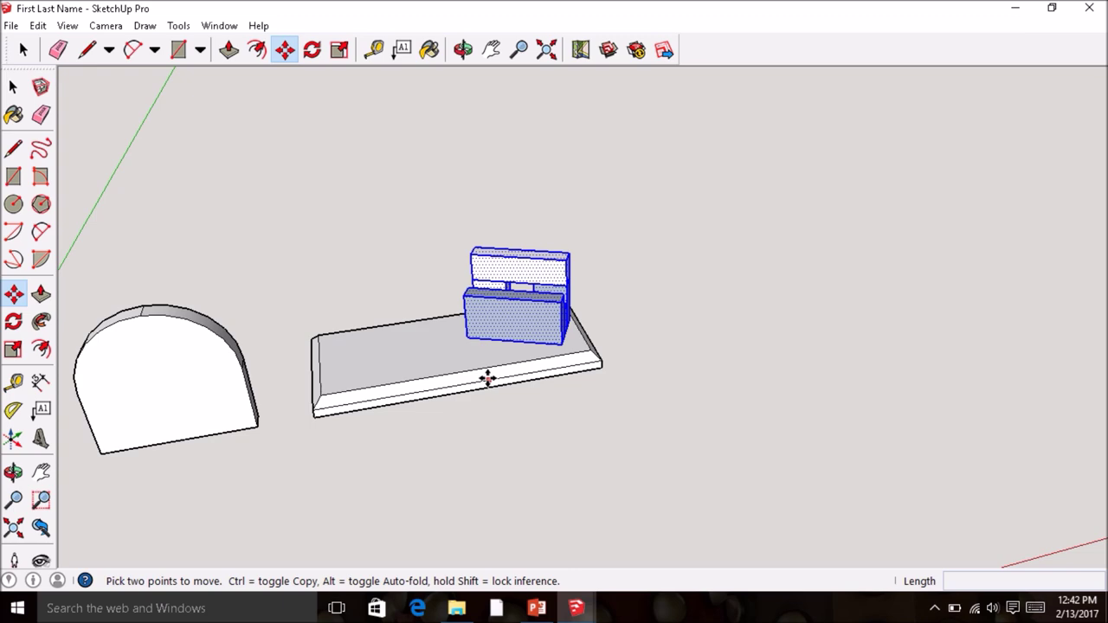
scroll(468, 381, "down", 4)
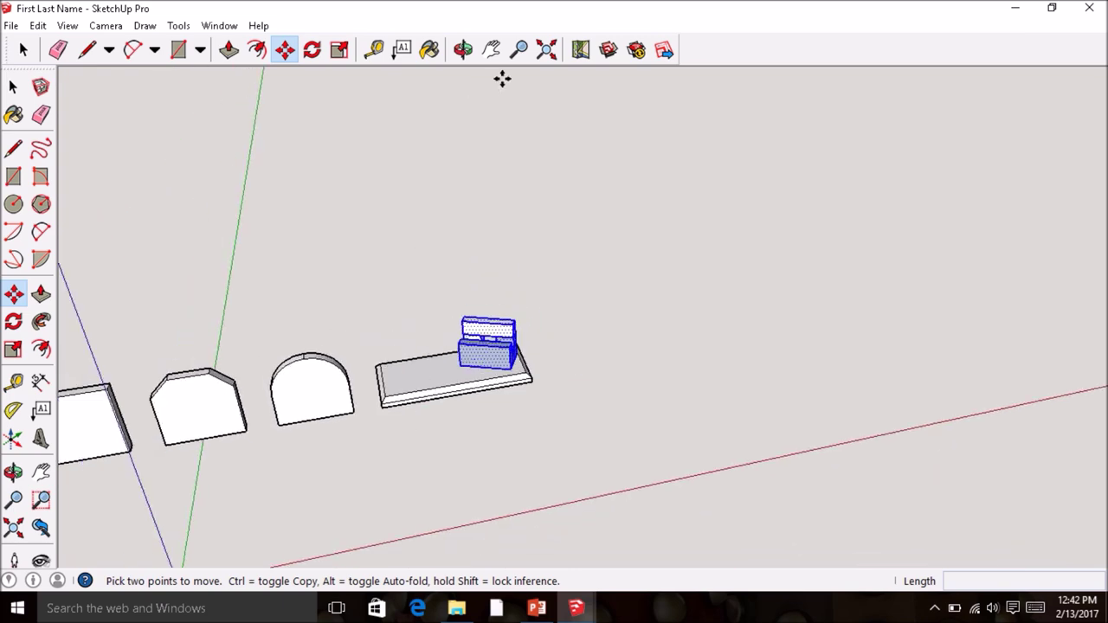
left_click(546, 50)
middle_click_drag(687, 354, 549, 335)
scroll(549, 334, "down", 2)
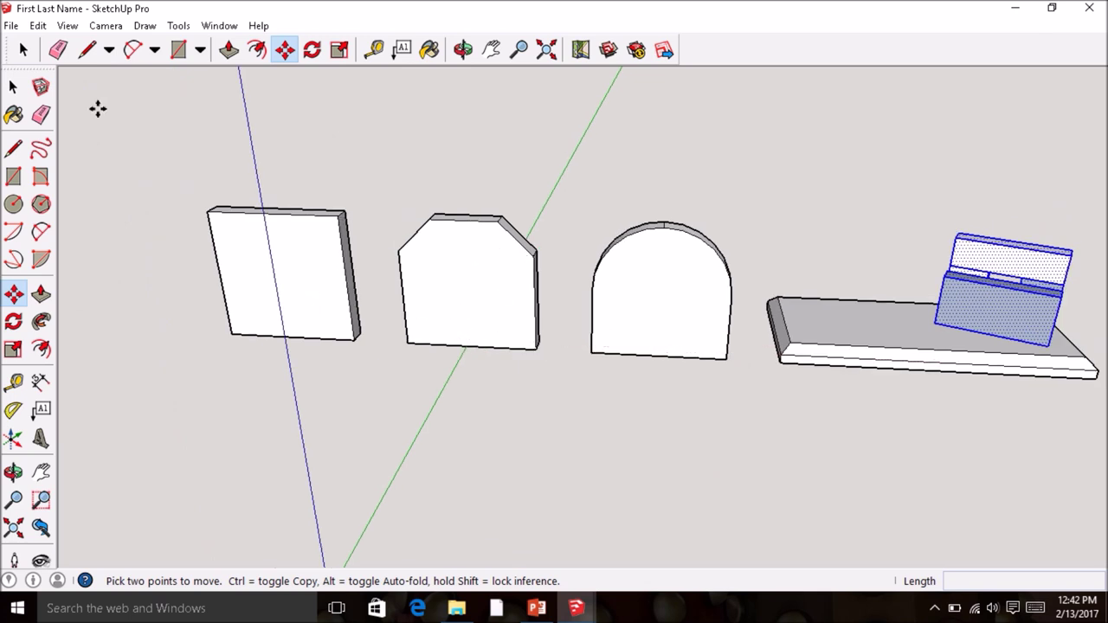
left_click(13, 87)
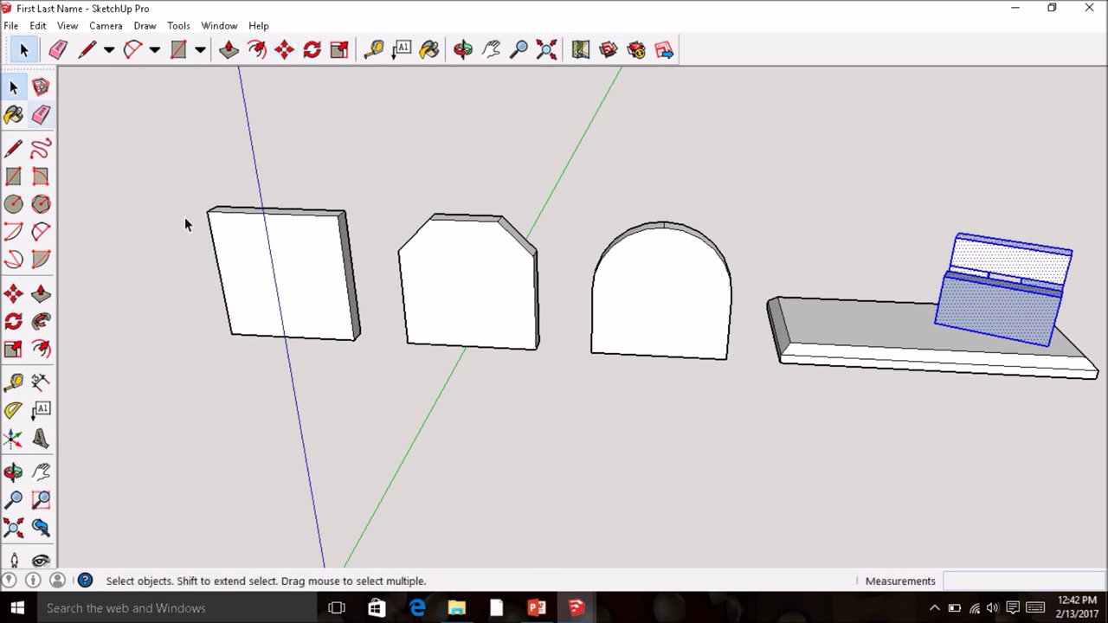
left_click_drag(558, 376, 436, 225)
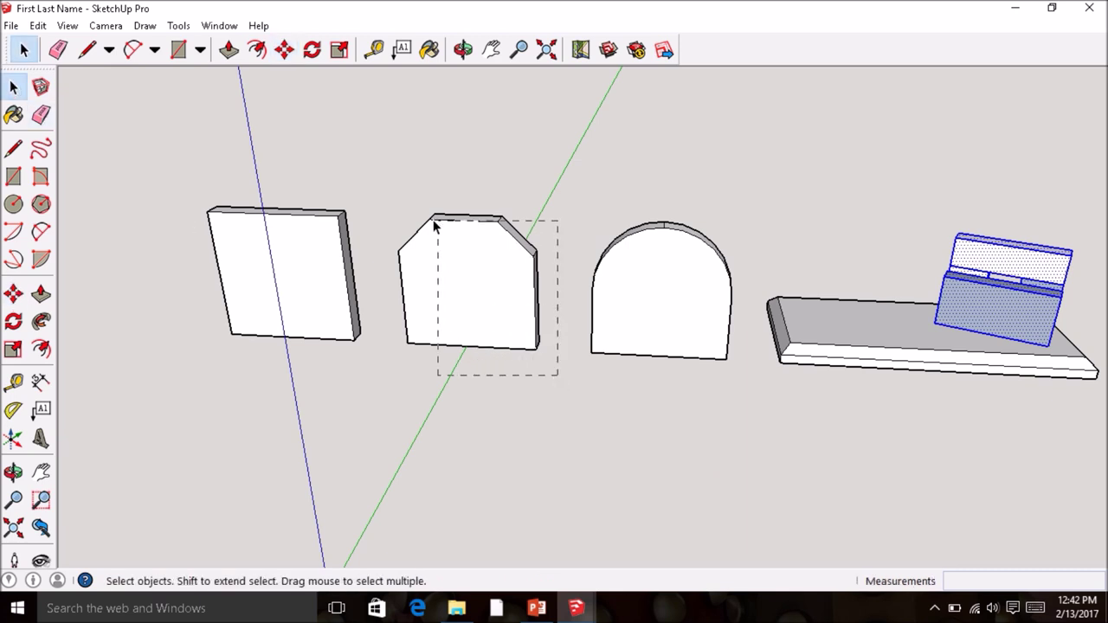
left_click_drag(384, 198, 384, 202)
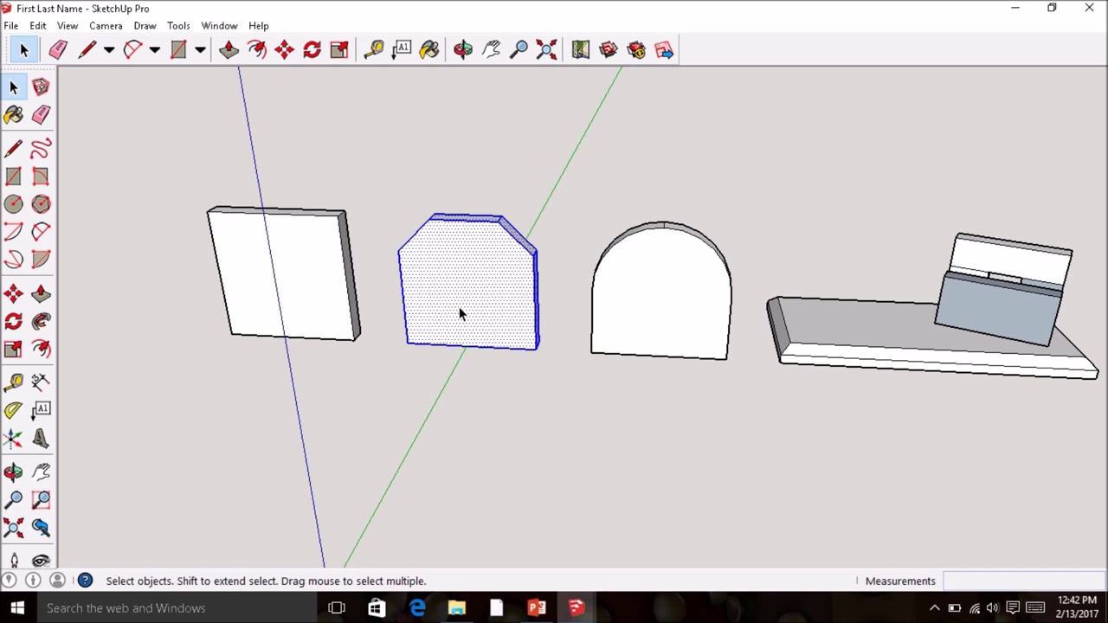
left_click(15, 323)
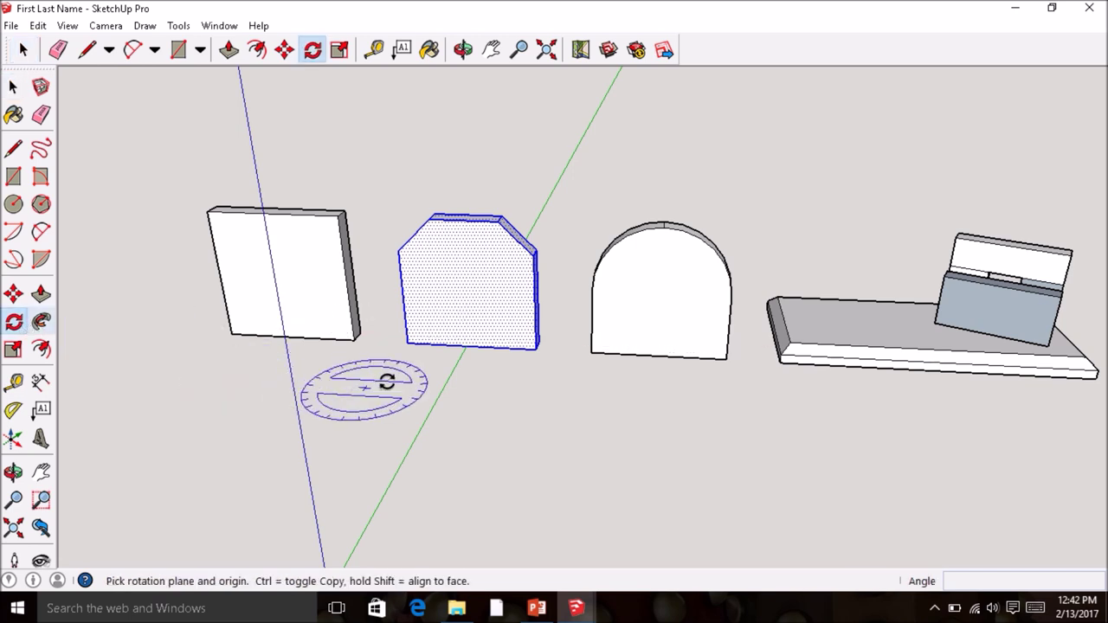
middle_click_drag(414, 347, 493, 390)
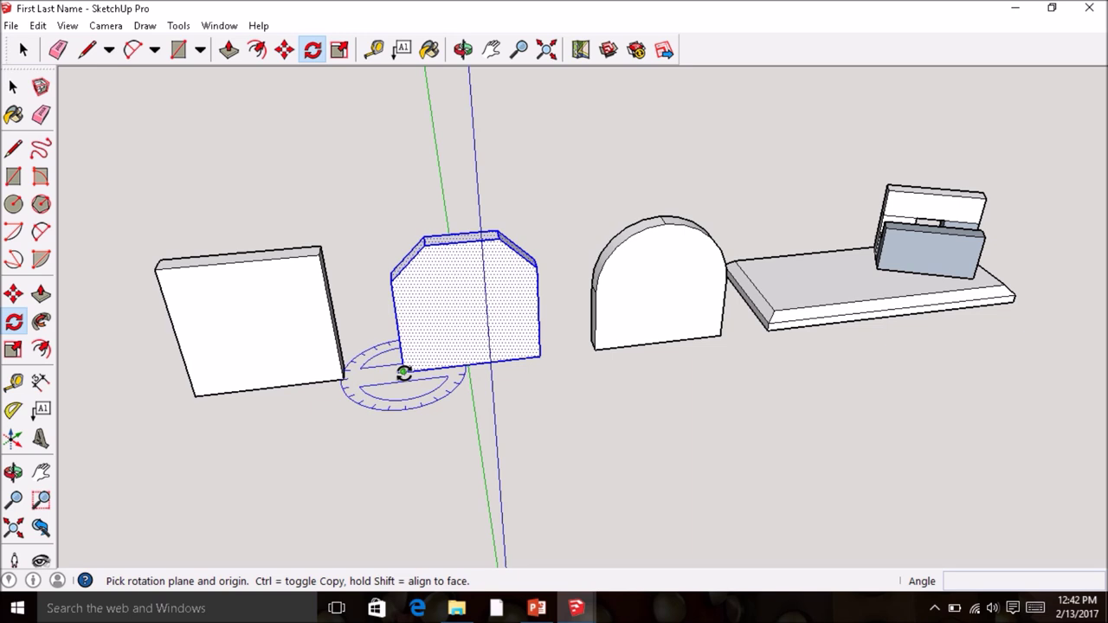
left_click(404, 372)
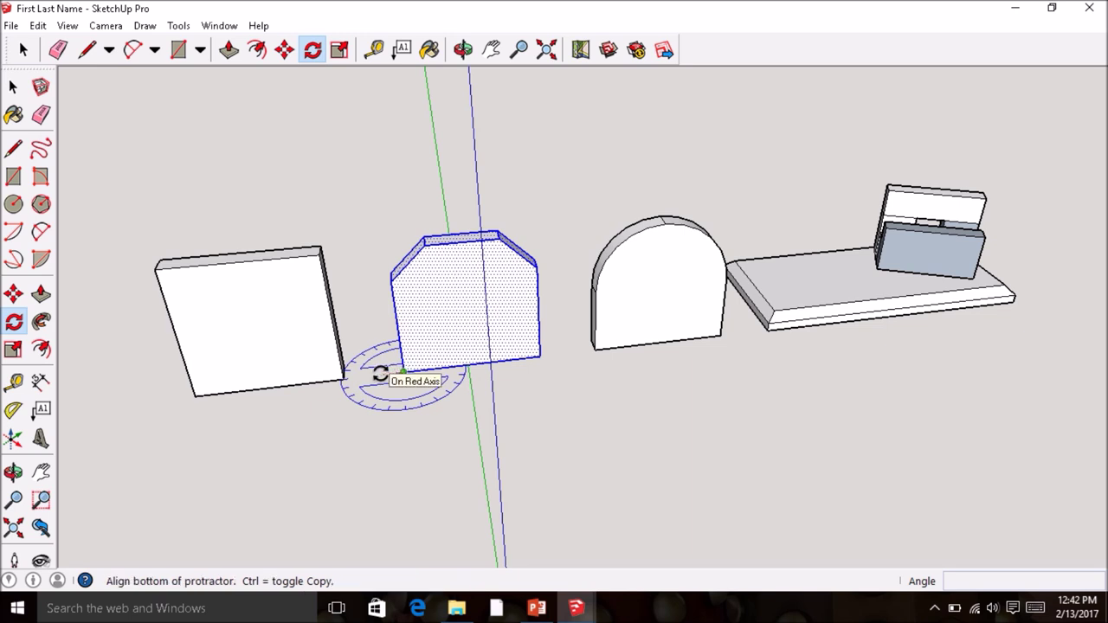
left_click(381, 374)
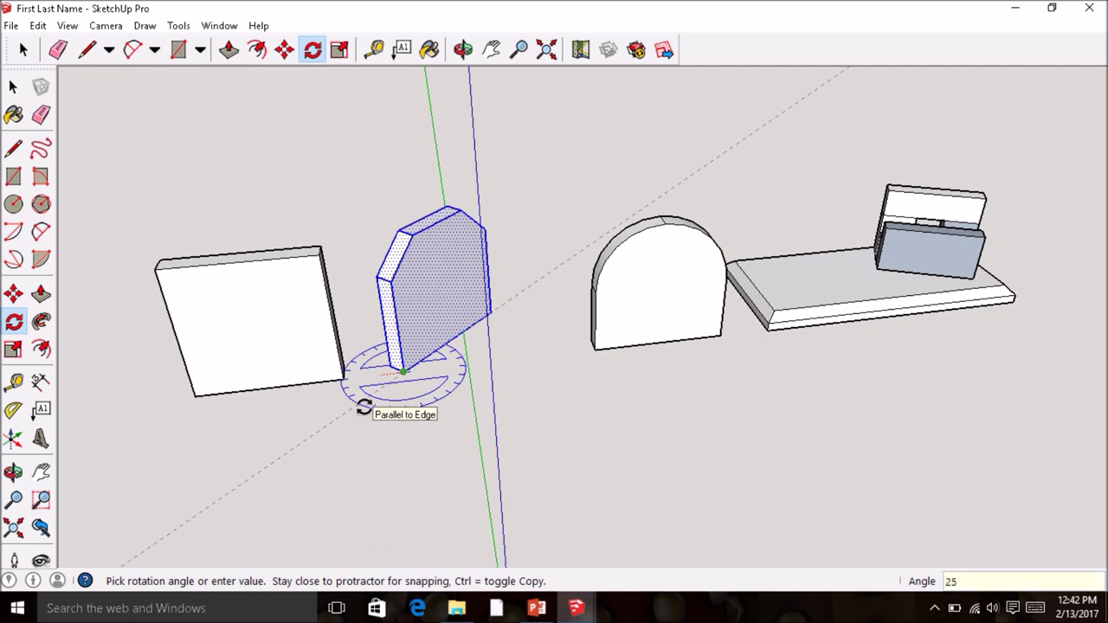
Step: Rotate the clipped-corner panel 25 degrees and move it by its lower front corner onto the bevelled base beside the card holder
left_click(365, 407)
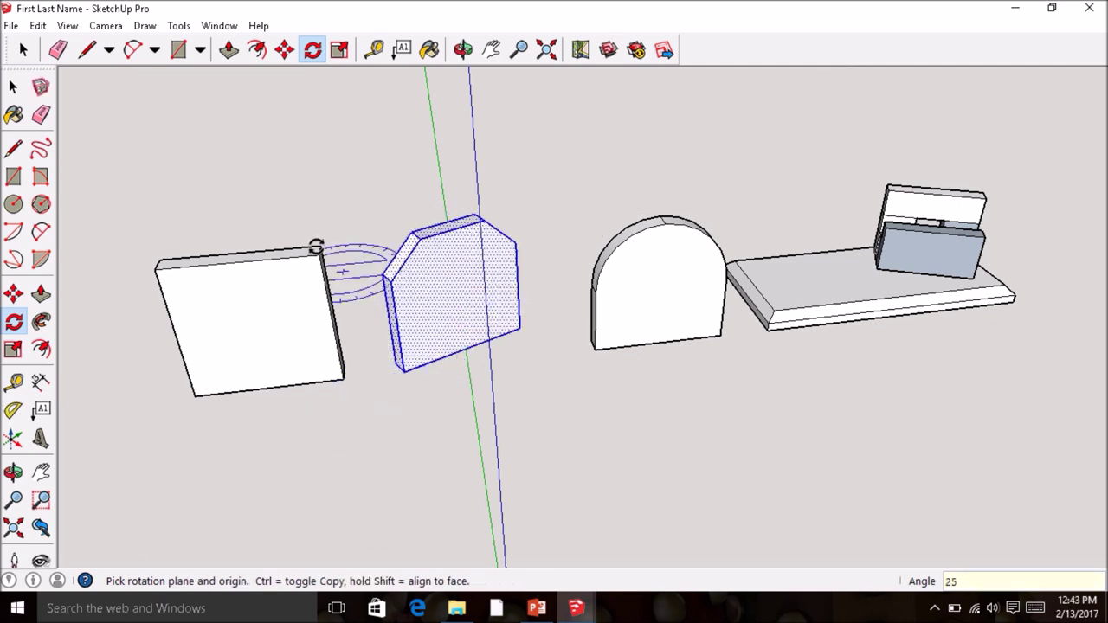
left_click(13, 295)
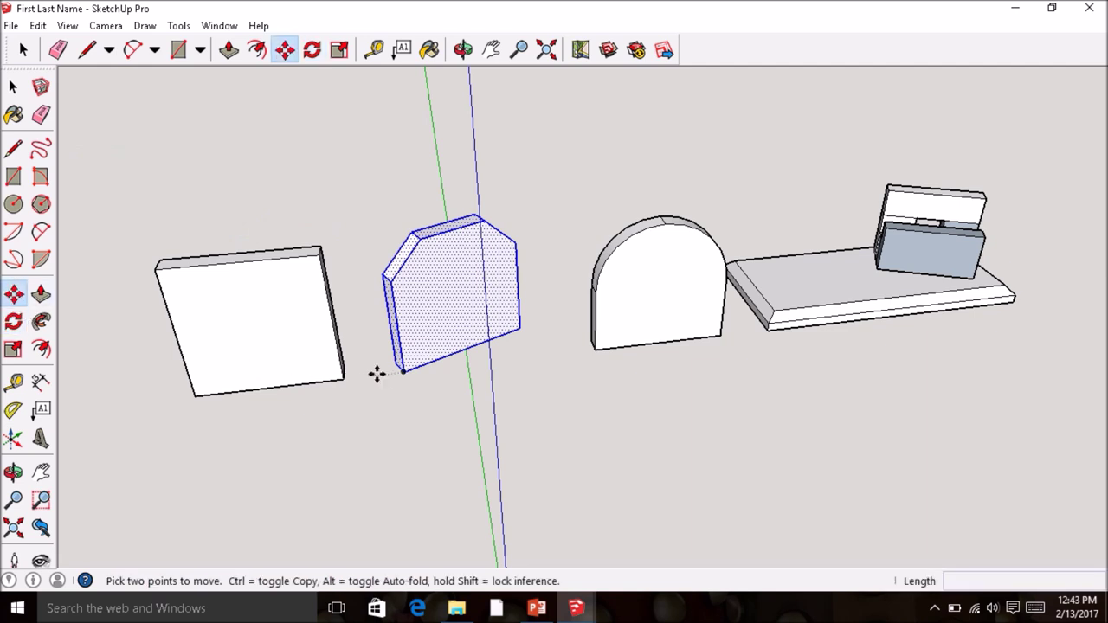
left_click(405, 371)
middle_click_drag(566, 338, 757, 273)
scroll(758, 273, "up", 3)
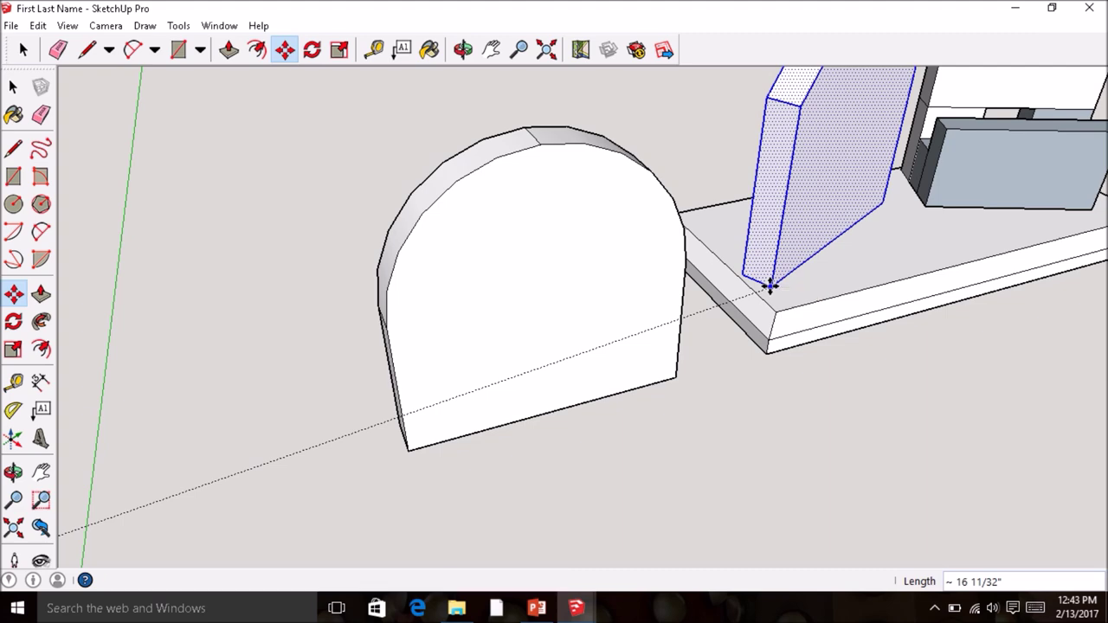
middle_click_drag(725, 265, 410, 187)
left_click_drag(223, 205, 231, 191)
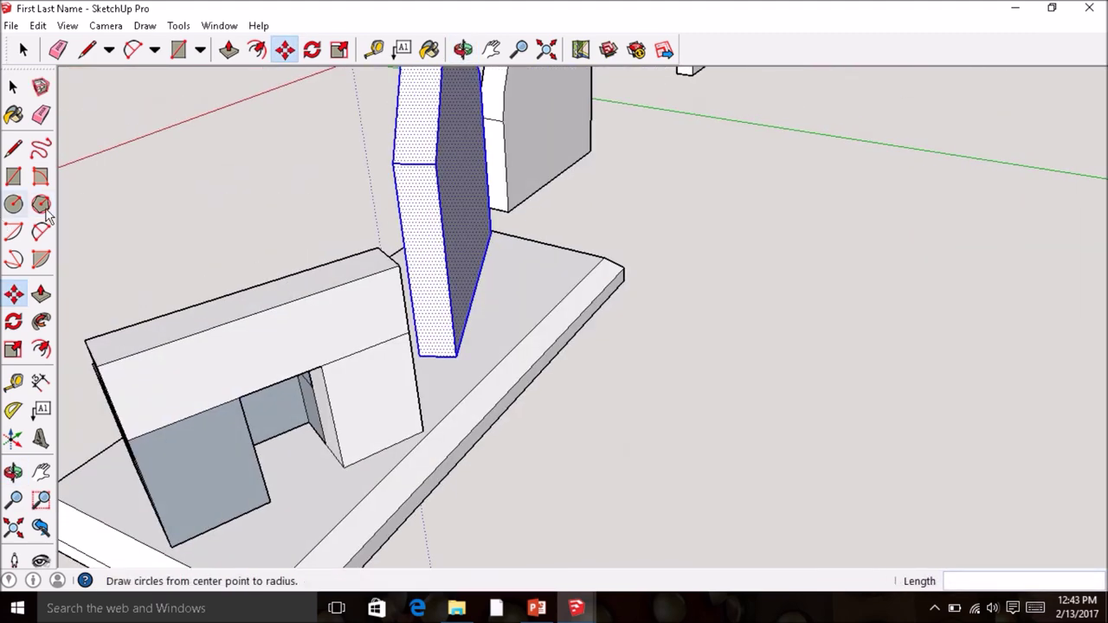
key("m")
middle_click_drag(230, 190, 525, 343)
scroll(525, 344, "down", 2)
scroll(525, 345, "down", 6)
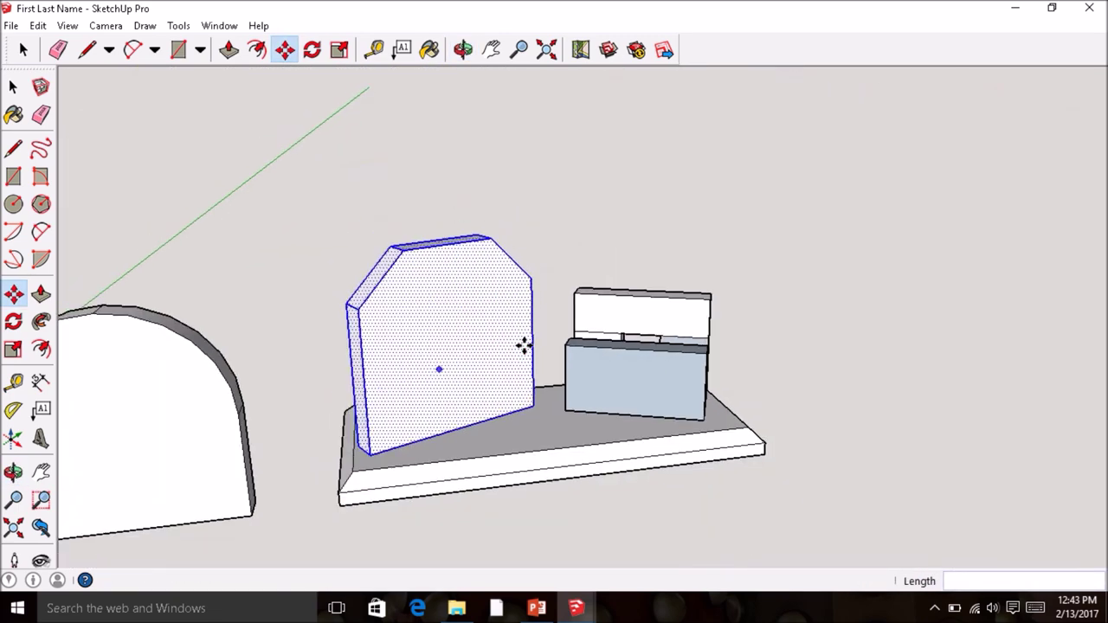
scroll(385, 388, "up", 2)
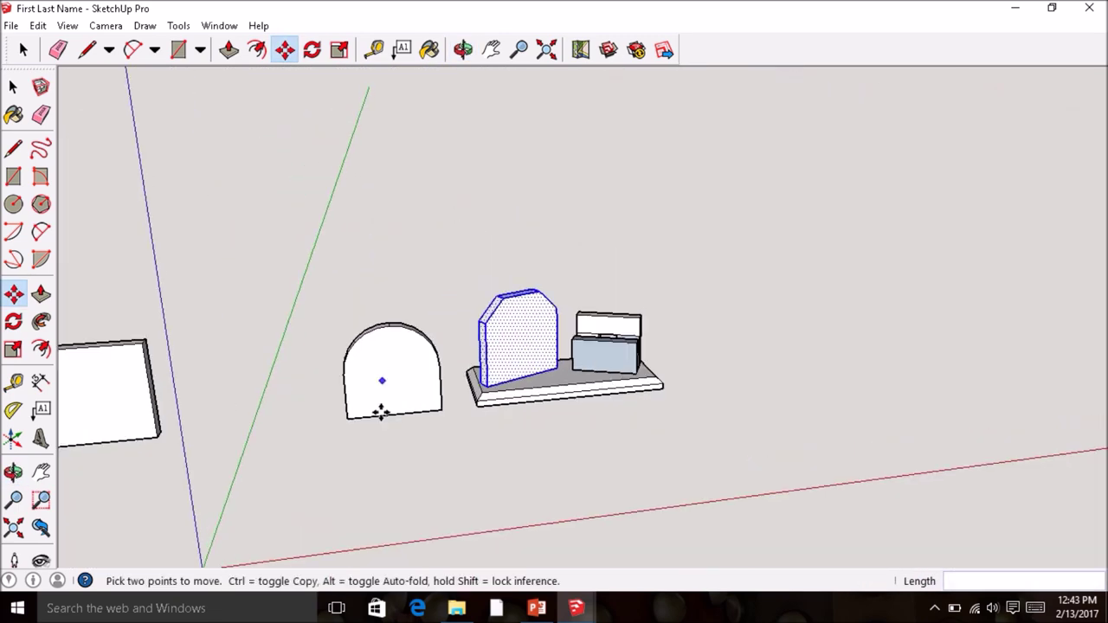
Step: Select the arched panel and move it about 8 23/32" along the red axis toward the square panel
left_click(14, 86)
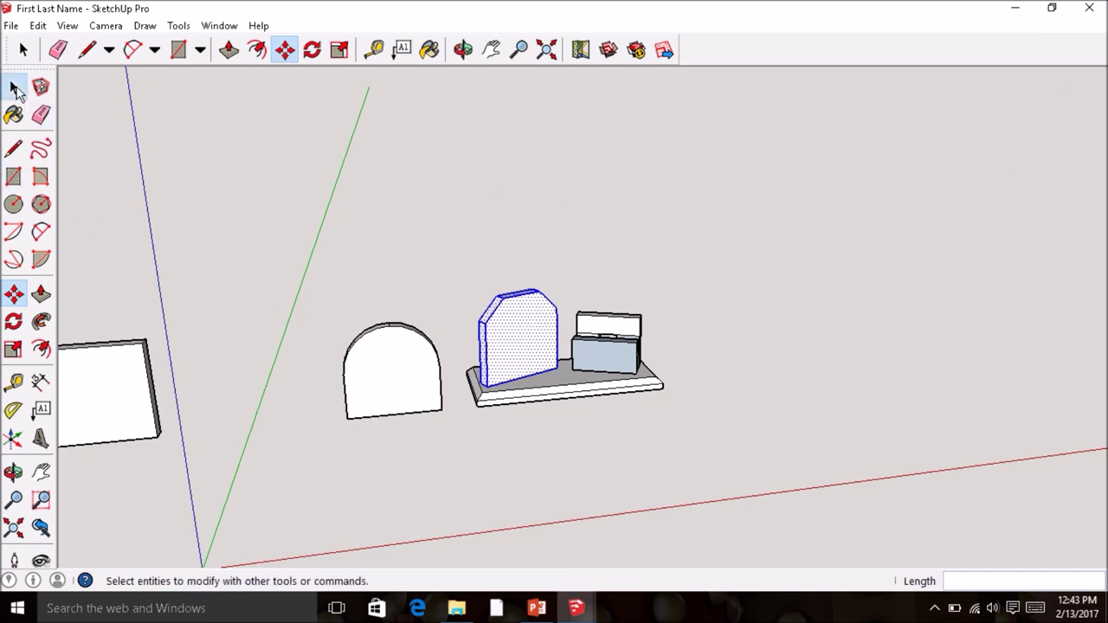
key("o")
left_click_drag(398, 442, 376, 437)
key("space")
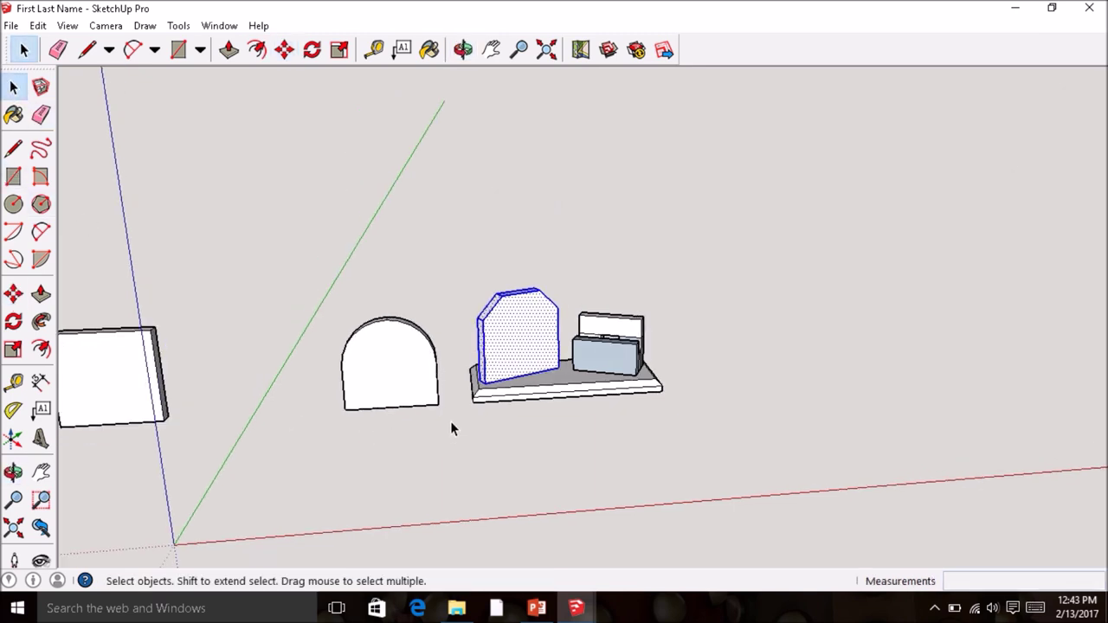
left_click_drag(294, 312, 294, 312)
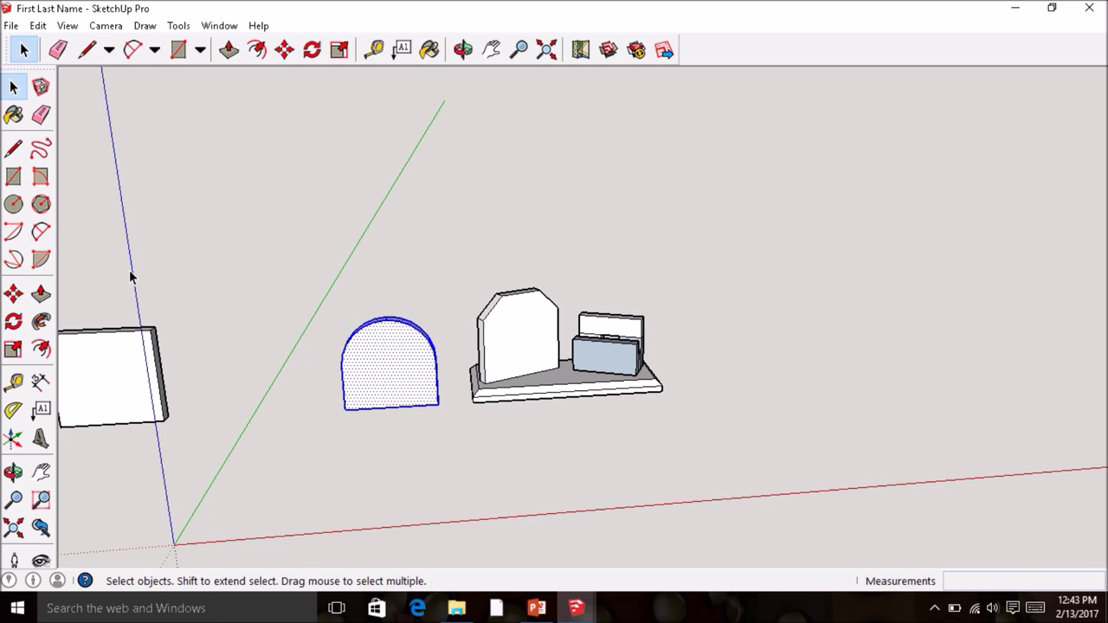
left_click(13, 295)
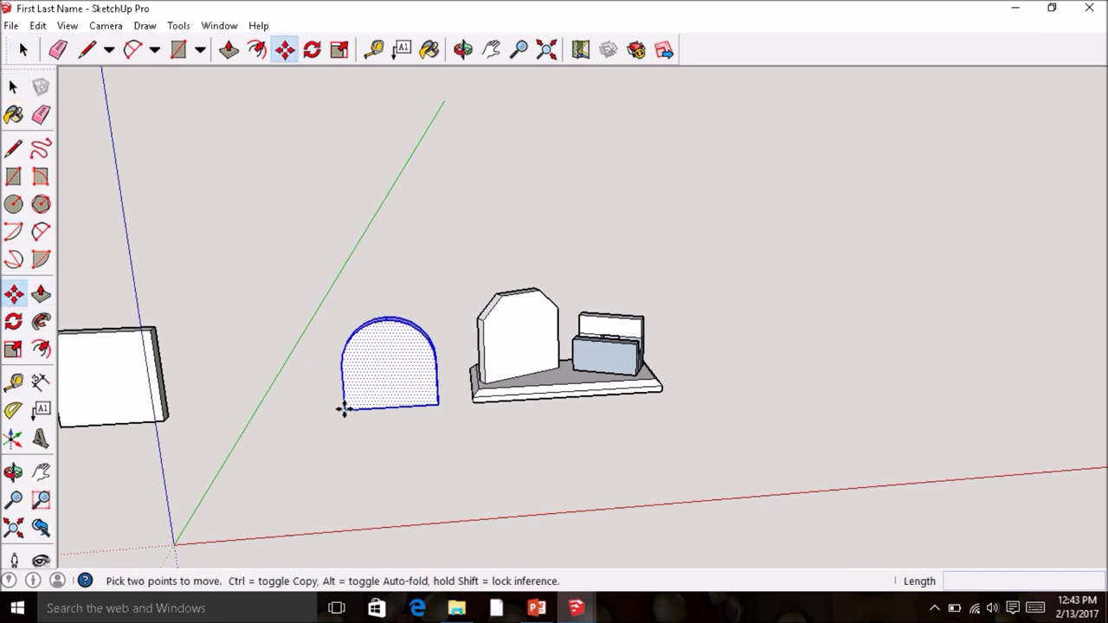
left_click(344, 410)
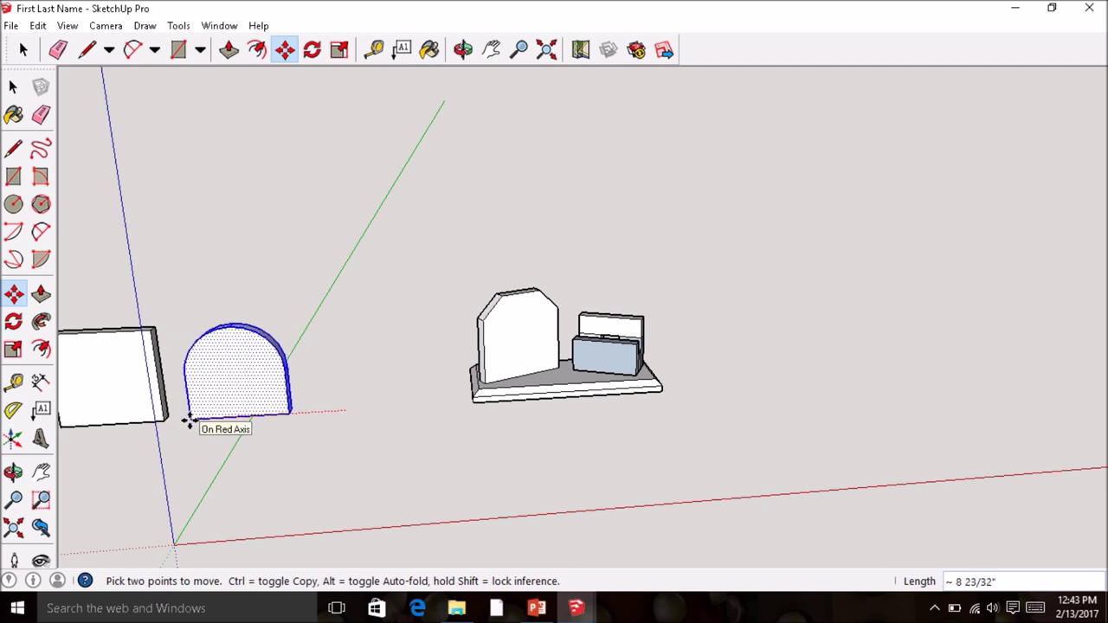
left_click(189, 421)
Step: Select the square and arched panels together and move them so the arched panel's lower corner meets the base's front corner
left_click(13, 87)
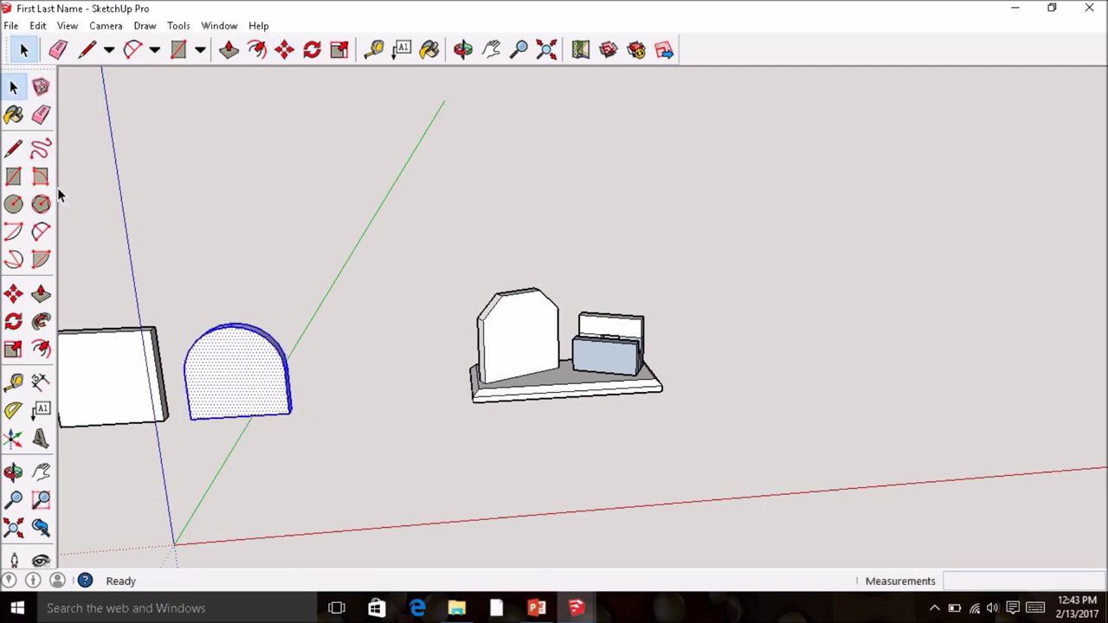
left_click_drag(172, 370, 162, 370)
scroll(163, 370, "down", 2)
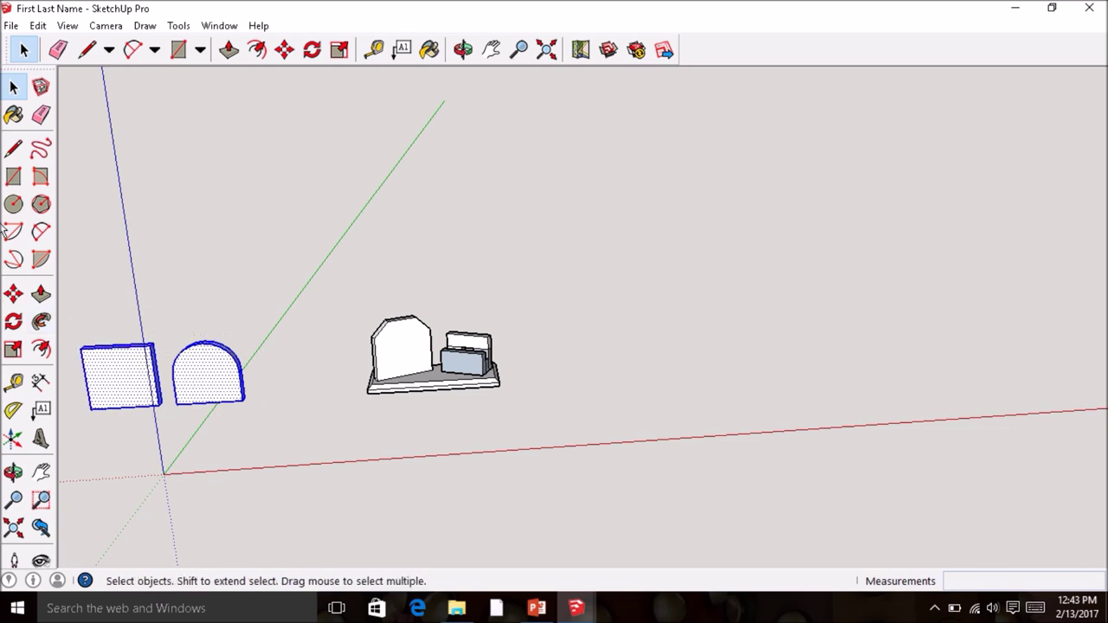
left_click(13, 294)
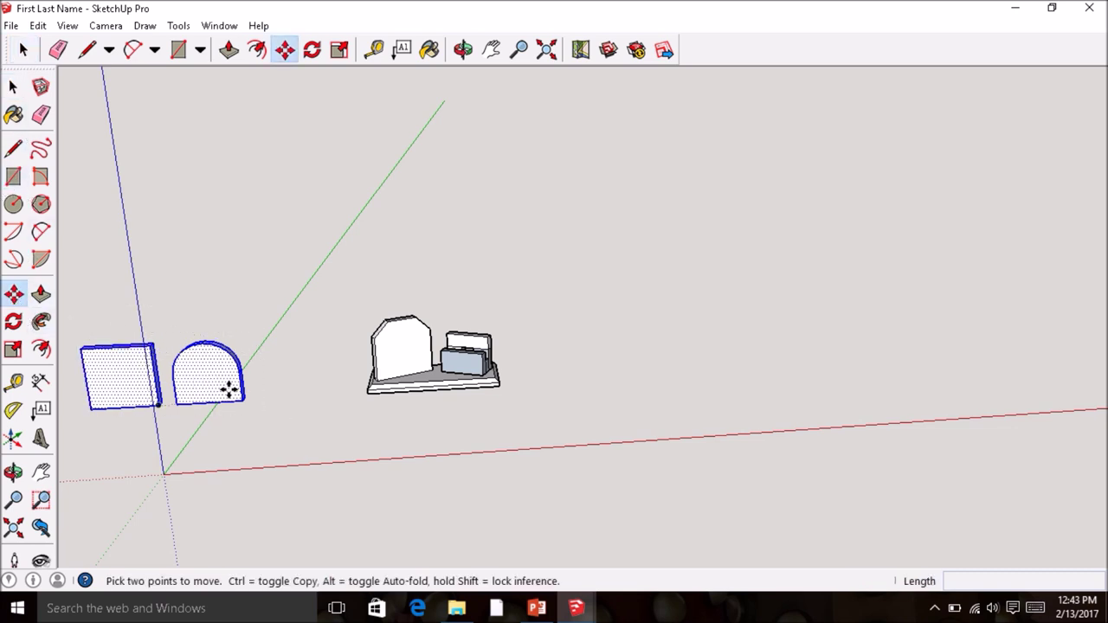
left_click(242, 396)
scroll(370, 418, "up", 2)
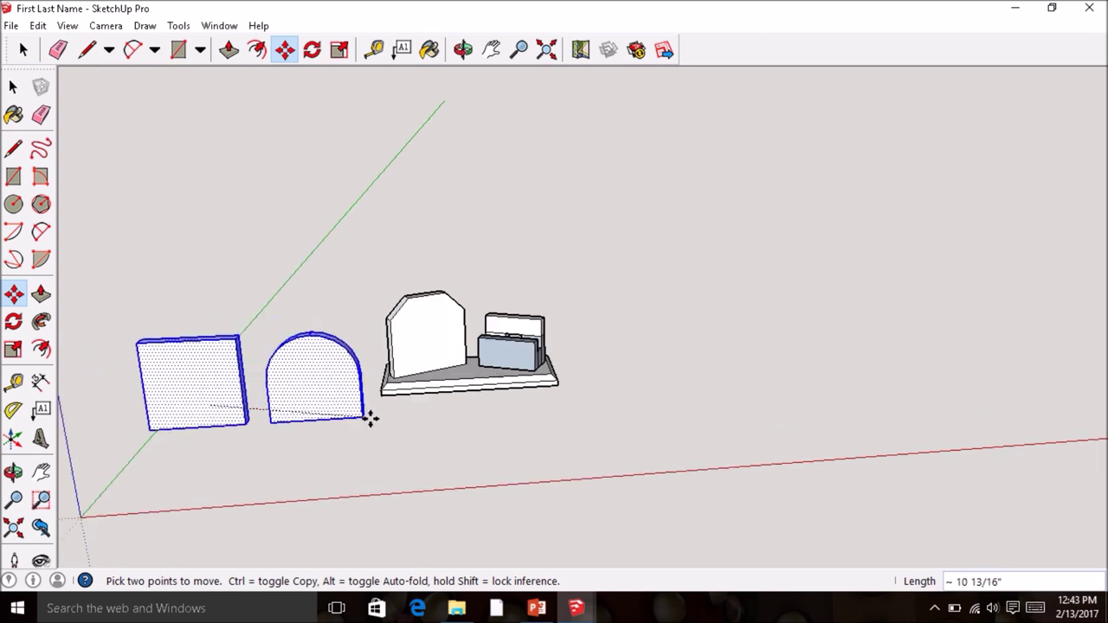
scroll(374, 403, "up", 2)
left_click(382, 383)
Step: Shift both selected panels about 7 17/32" away from the base along the red axis
scroll(384, 387, "up", 2)
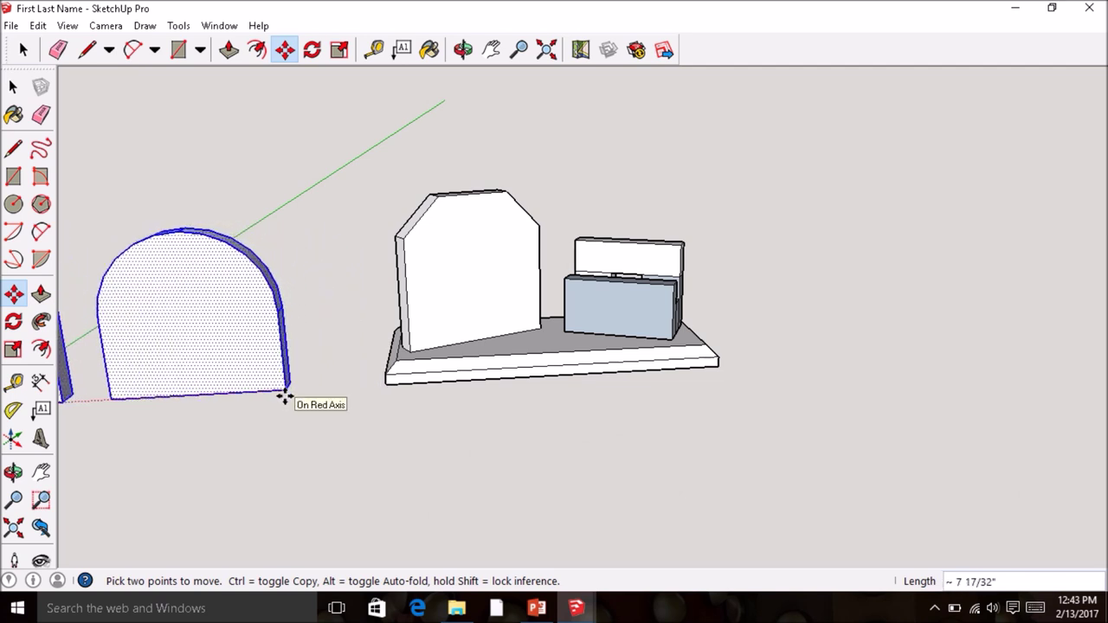
left_click(284, 396)
scroll(289, 395, "down", 2)
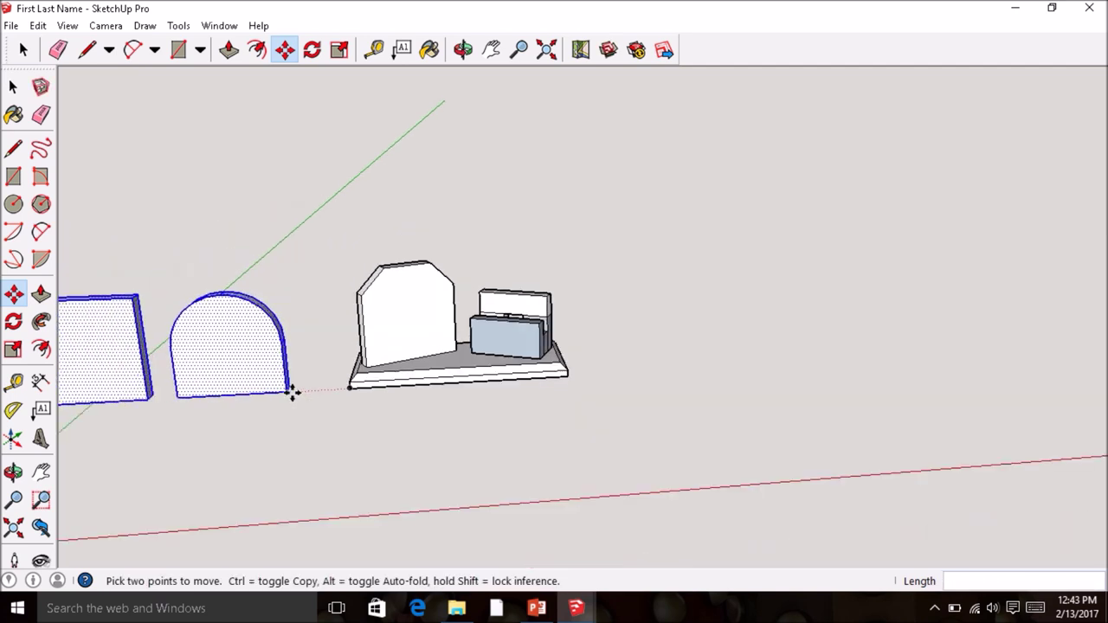
left_click(546, 50)
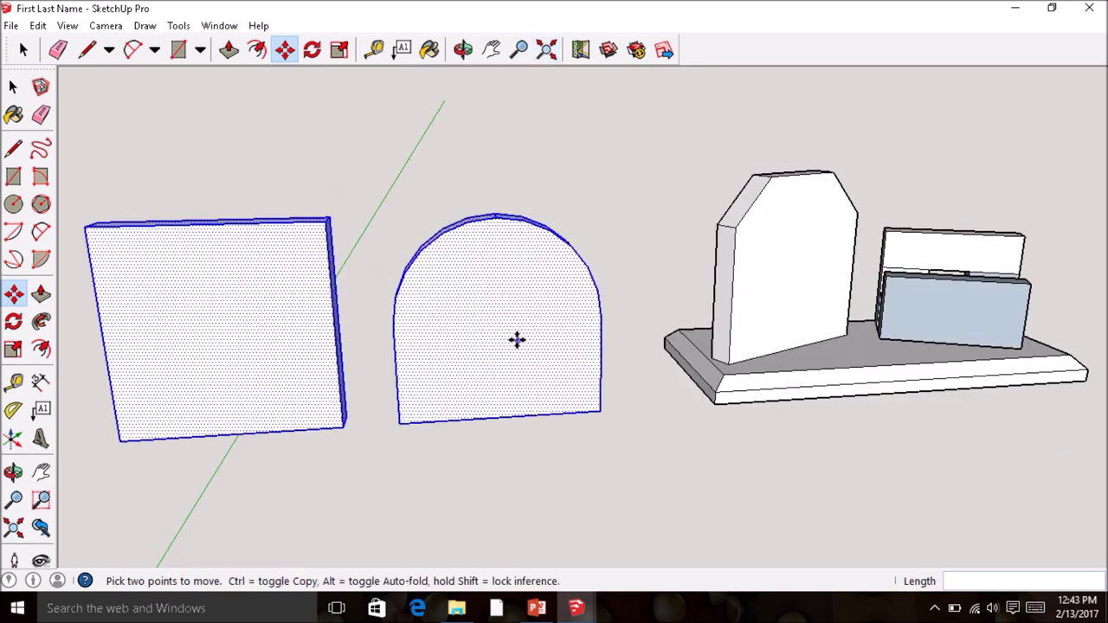
scroll(595, 347, "down", 2)
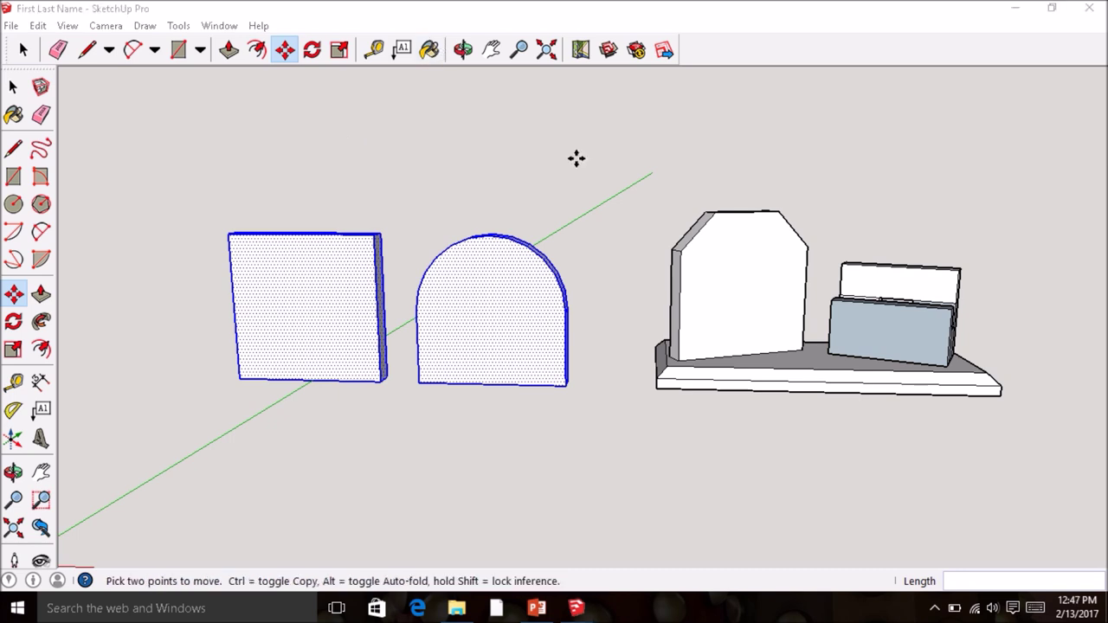
Step: Clear the selection, view the other open model with the arched panel on its base, and return to this model
key("space")
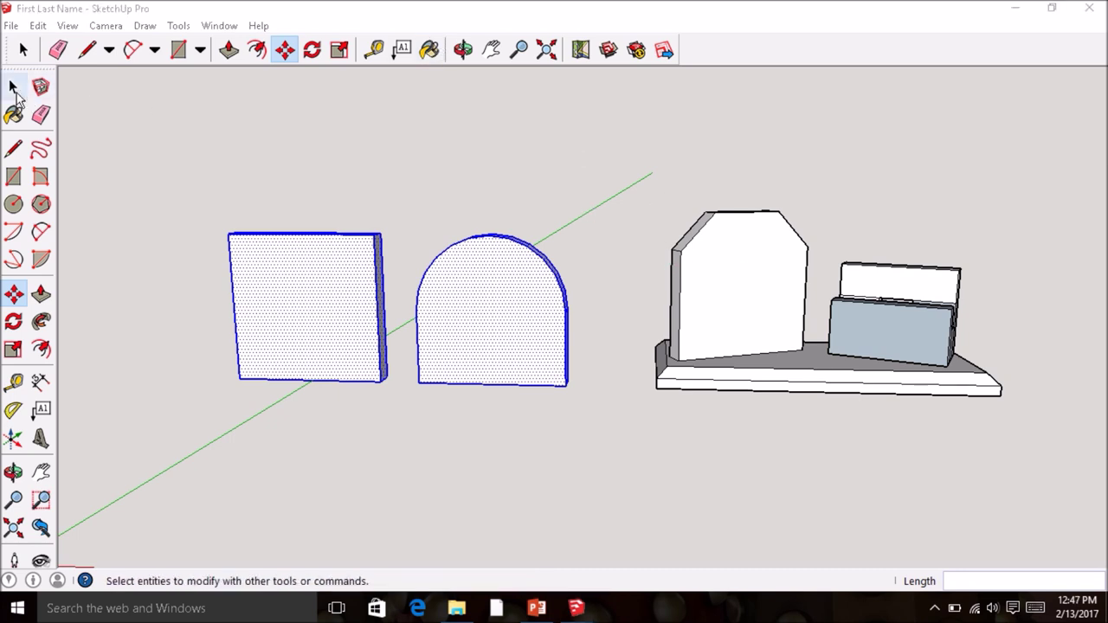
left_click(698, 200)
left_click(573, 606)
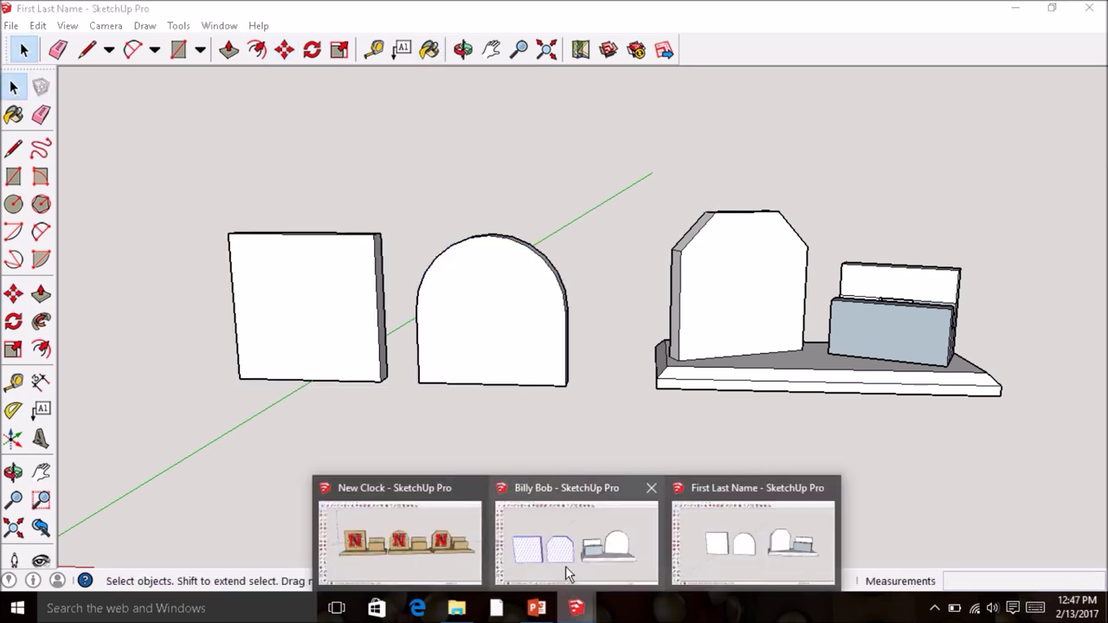
left_click(539, 532)
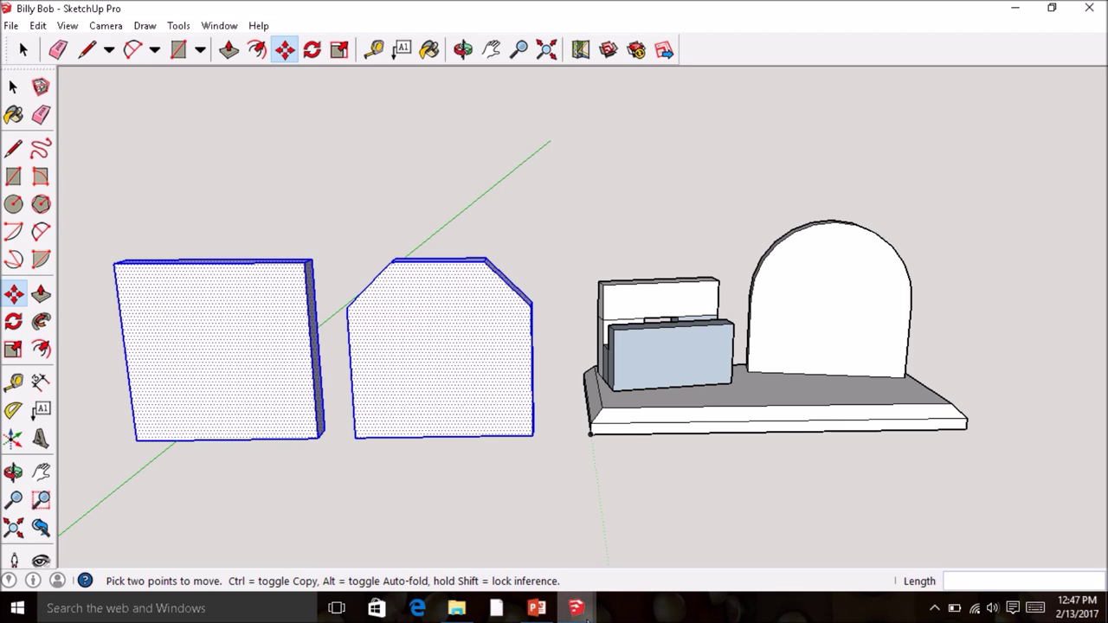
left_click(576, 607)
left_click(754, 532)
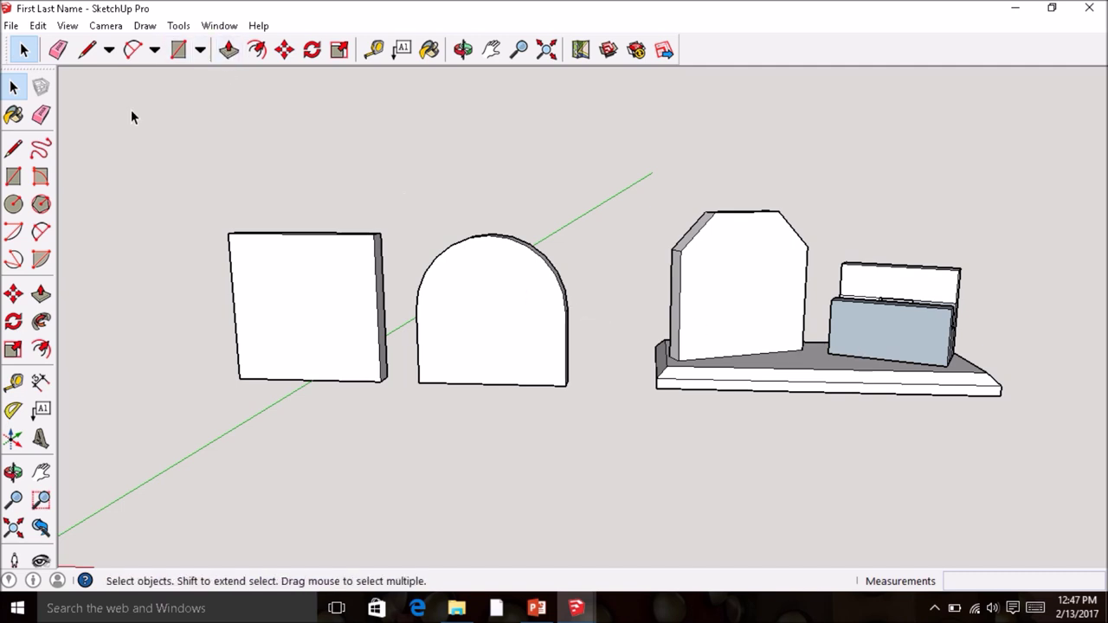
Step: Choose Wood_Floor_Light from the Wood materials and paint the clipped-corner panel's front and side faces
left_click(13, 117)
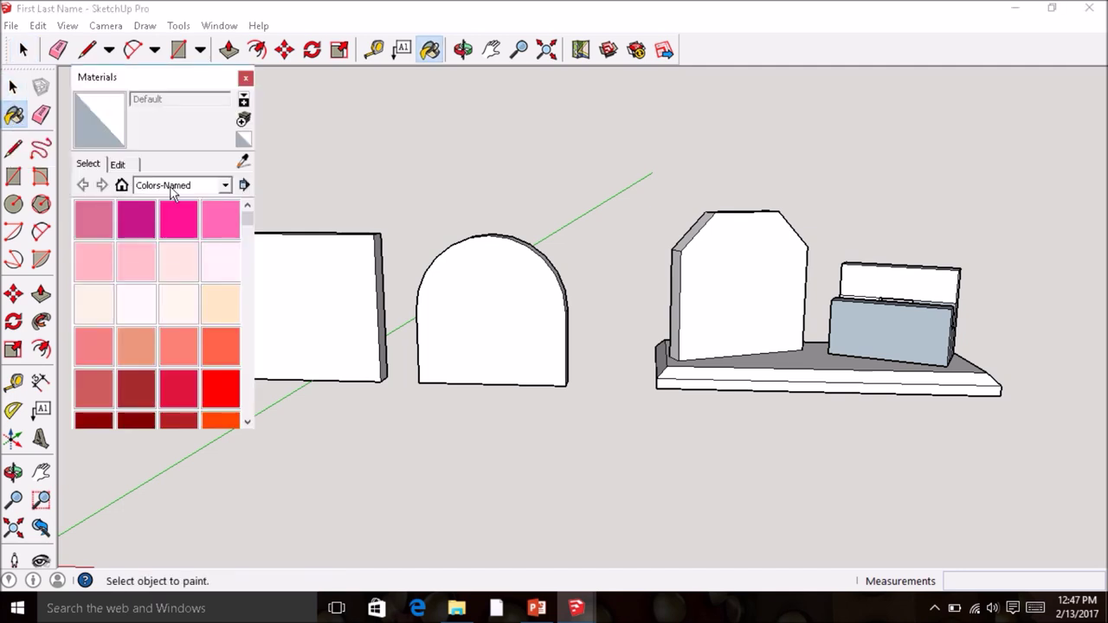
left_click(226, 188)
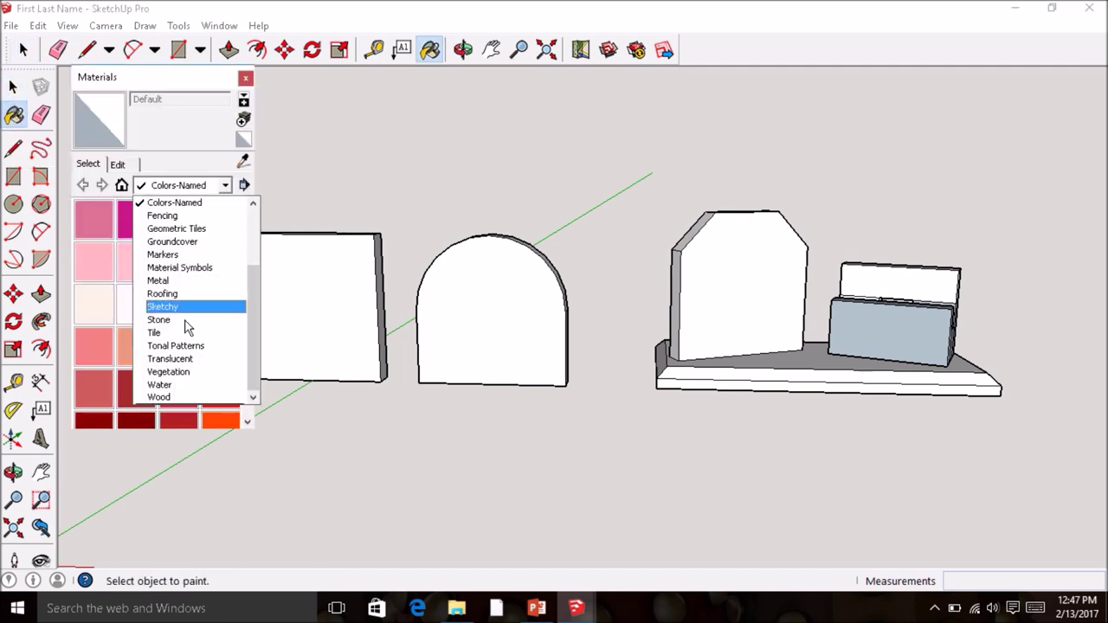
left_click(179, 404)
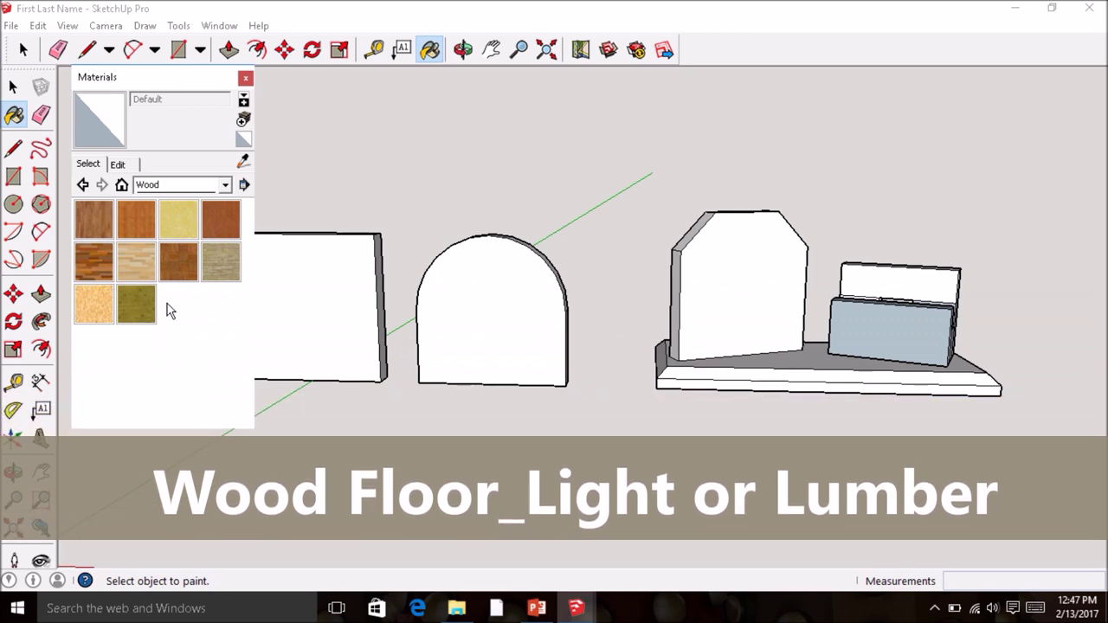
left_click(138, 261)
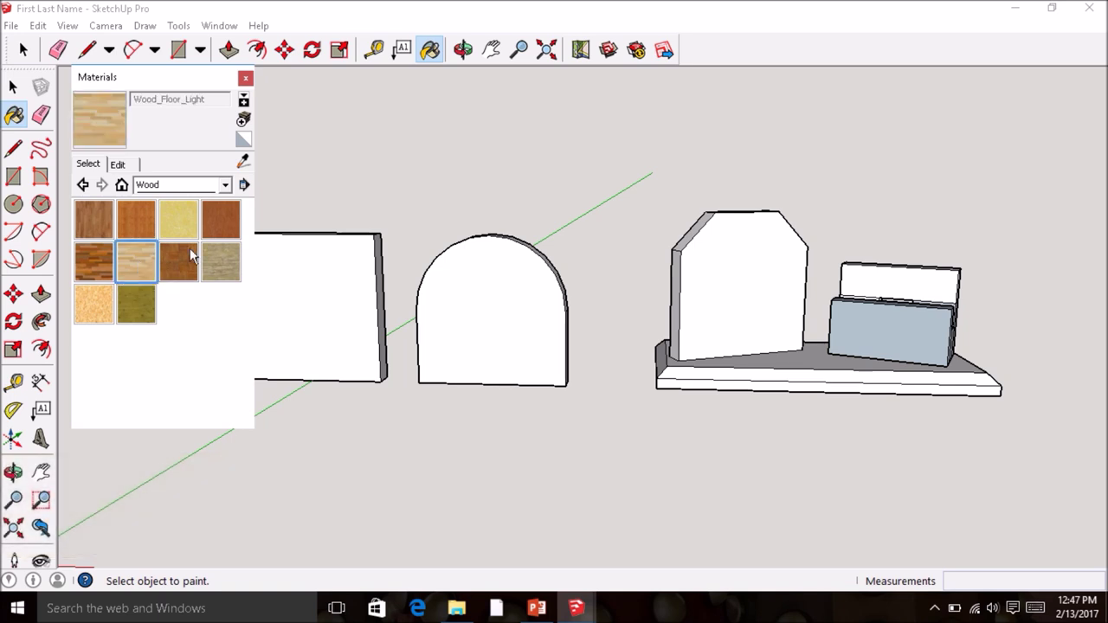
left_click(723, 291)
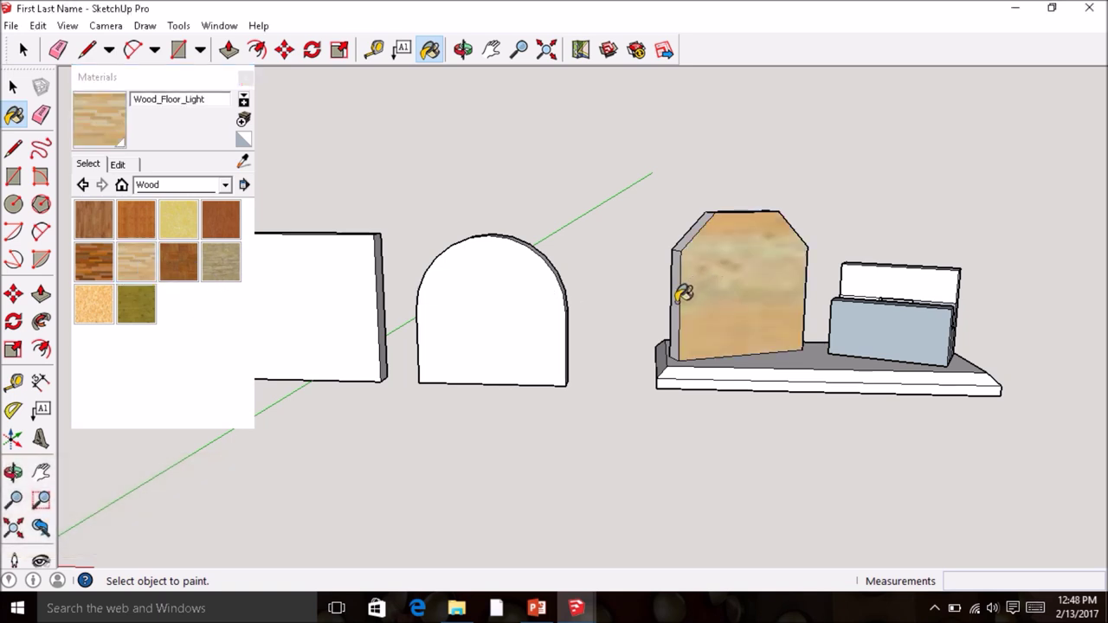
left_click(677, 298)
Step: Paint the base's top, bevel, front and end faces and the card holder's front faces with Wood_Floor_Light
left_click(697, 362)
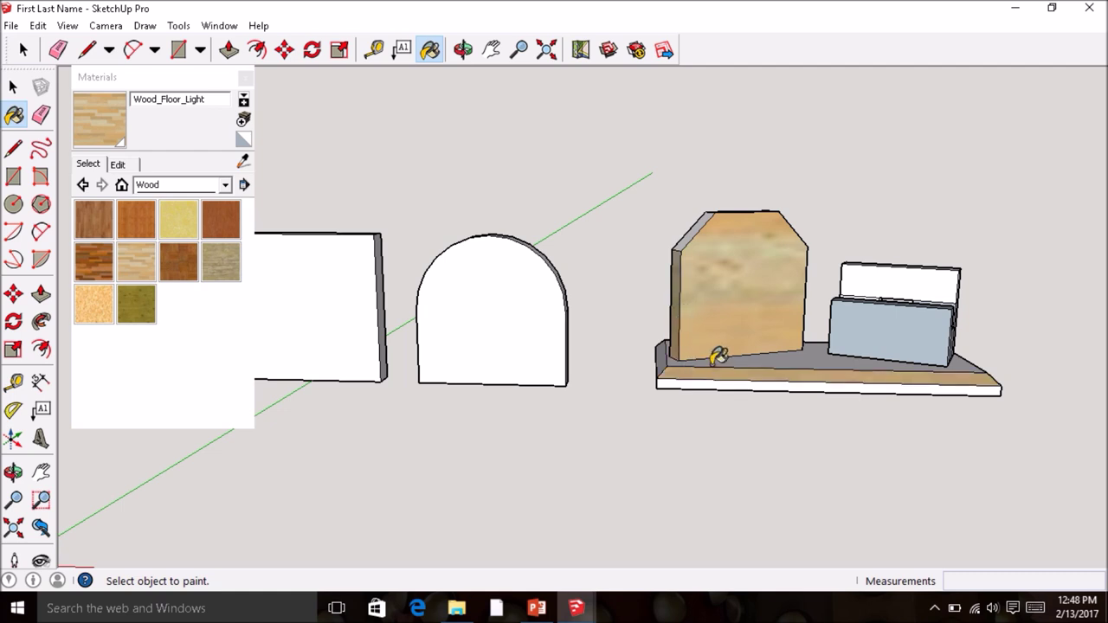
left_click(715, 381)
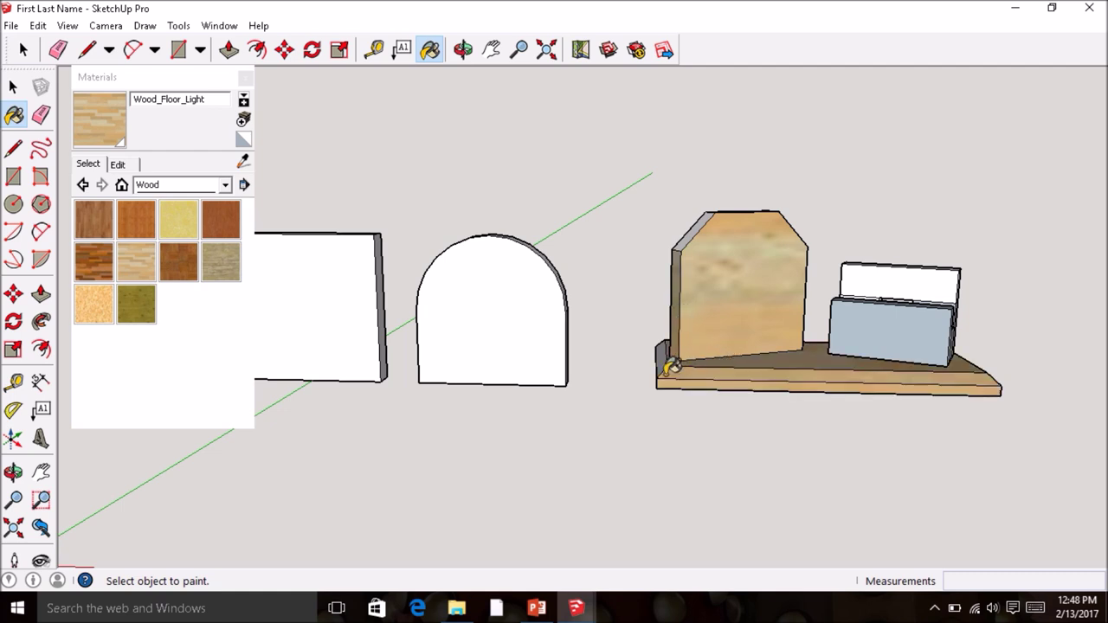
left_click(879, 336)
left_click(894, 270)
middle_click_drag(702, 222, 783, 316)
left_click(660, 342)
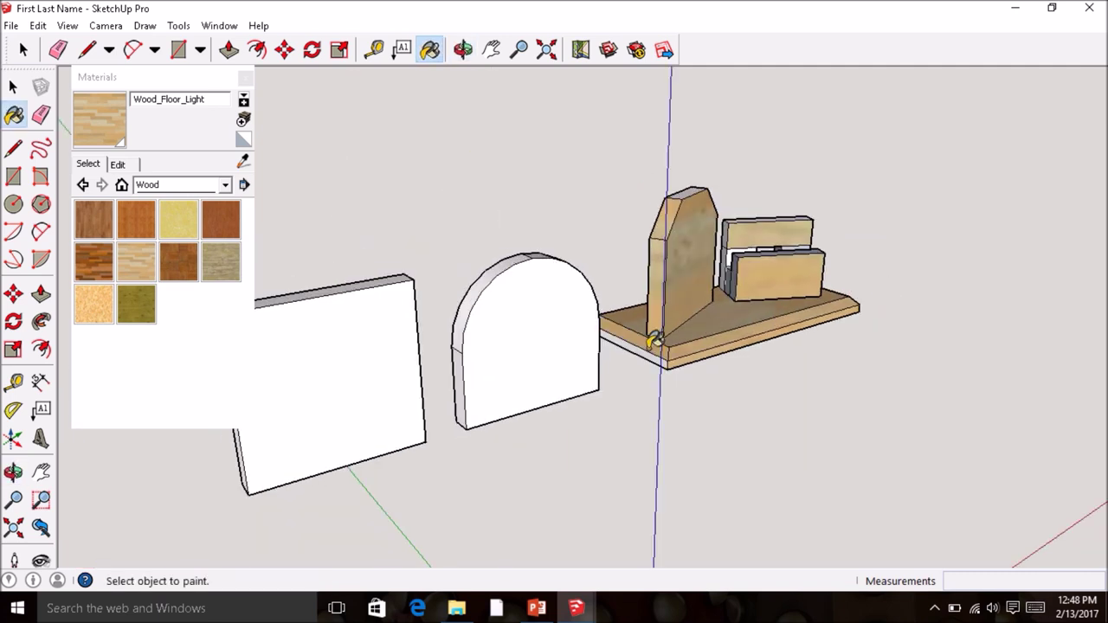
Step: Paint the fronts, edges and backs of the arched and square panels with Wood_Floor_Light
left_click(469, 372)
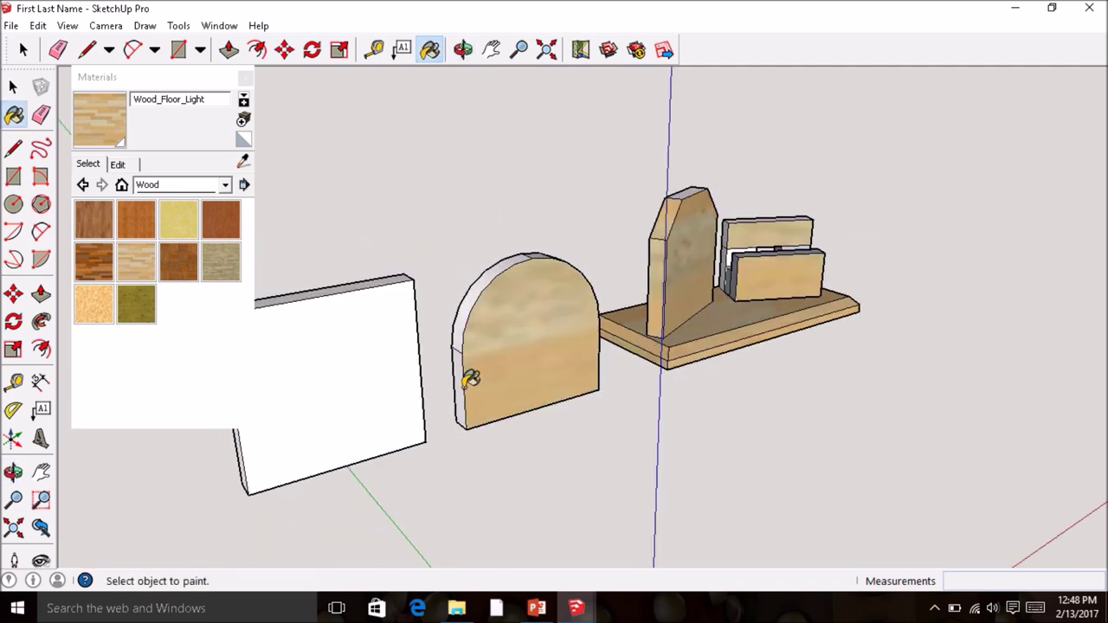
left_click(465, 384)
left_click(467, 311)
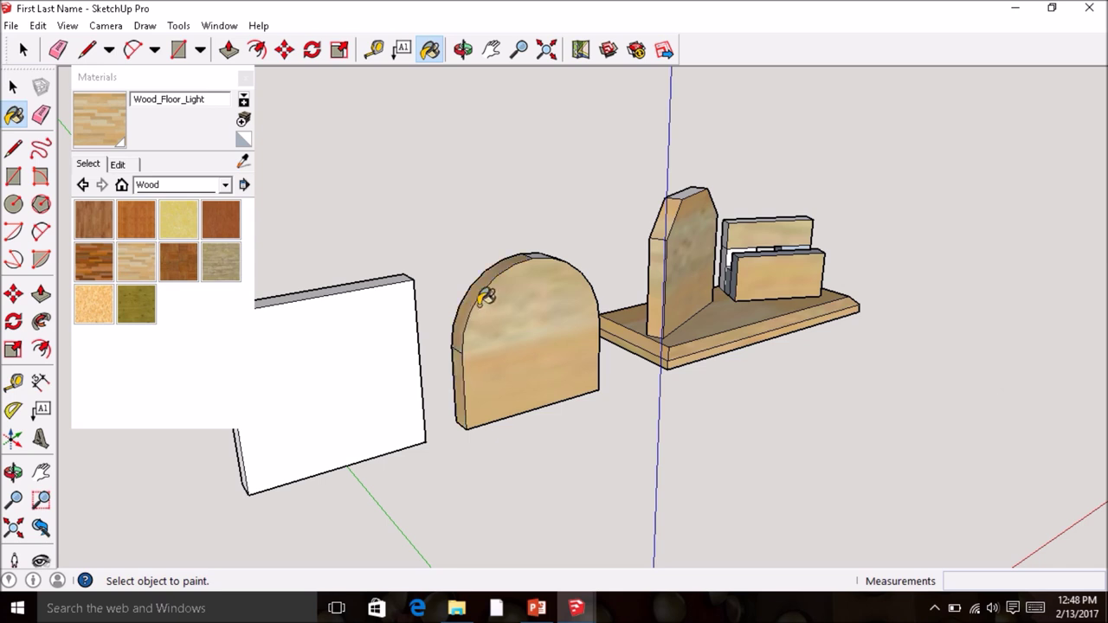
left_click(374, 320)
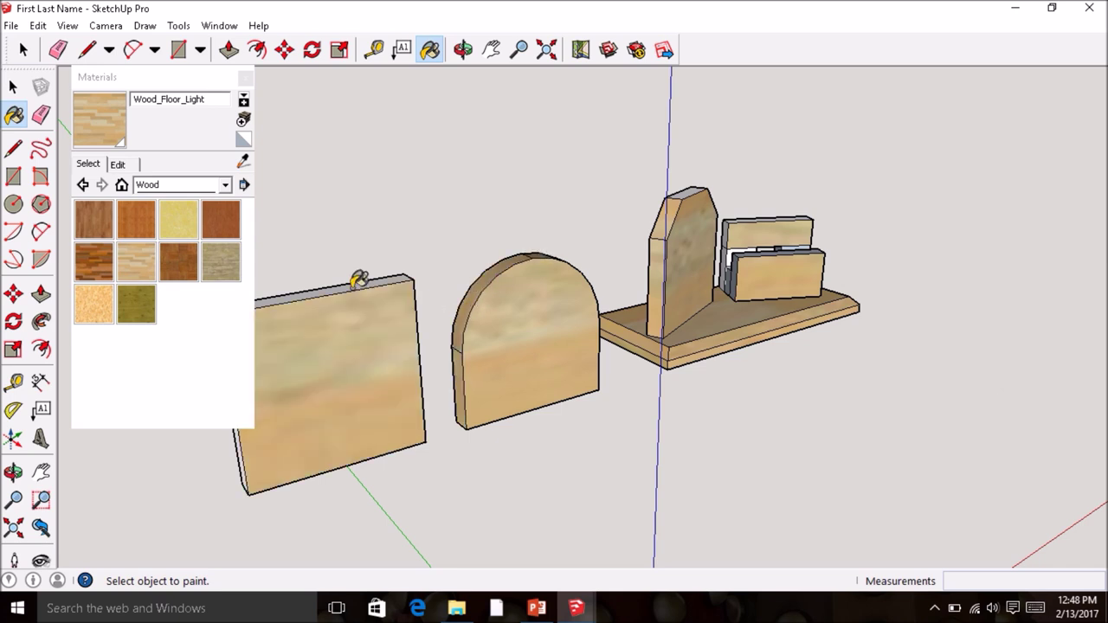
mouse_move(361, 280)
middle_mouse_down()
mouse_move(526, 286)
mouse_move(636, 387)
mouse_move(747, 368)
mouse_move(733, 355)
middle_mouse_up()
left_click(733, 355)
left_click(651, 328)
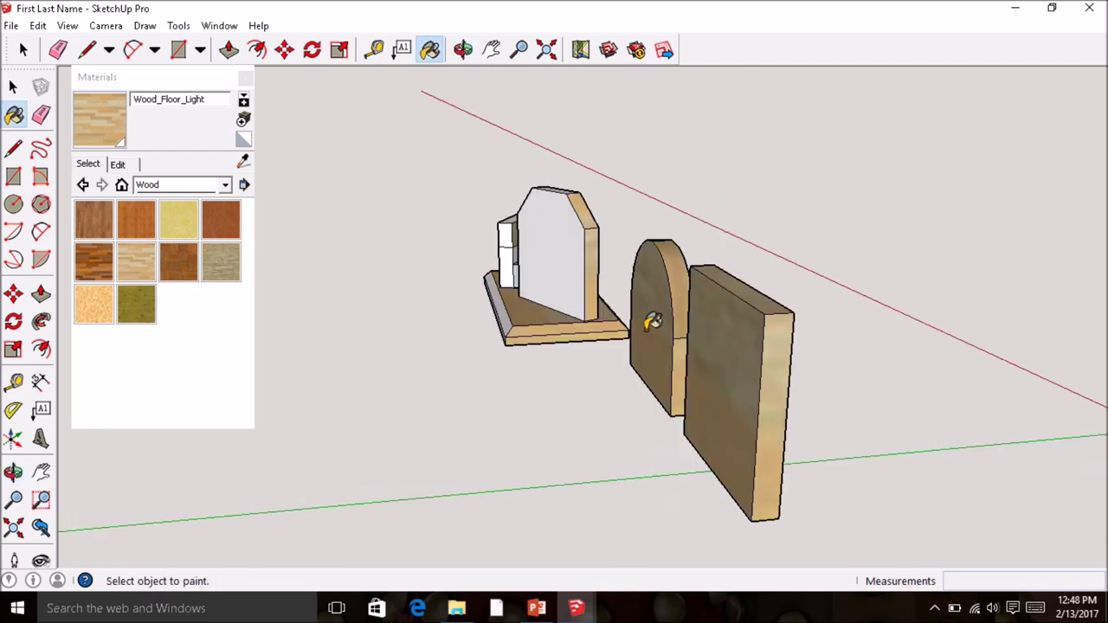
Step: Paint the clipped-corner panel's unpainted back face and the undersides of the arched panel, square panel and base with Wood_Floor_Light
left_click(564, 262)
mouse_move(563, 262)
middle_mouse_down()
mouse_move(708, 168)
mouse_move(727, 248)
middle_mouse_up()
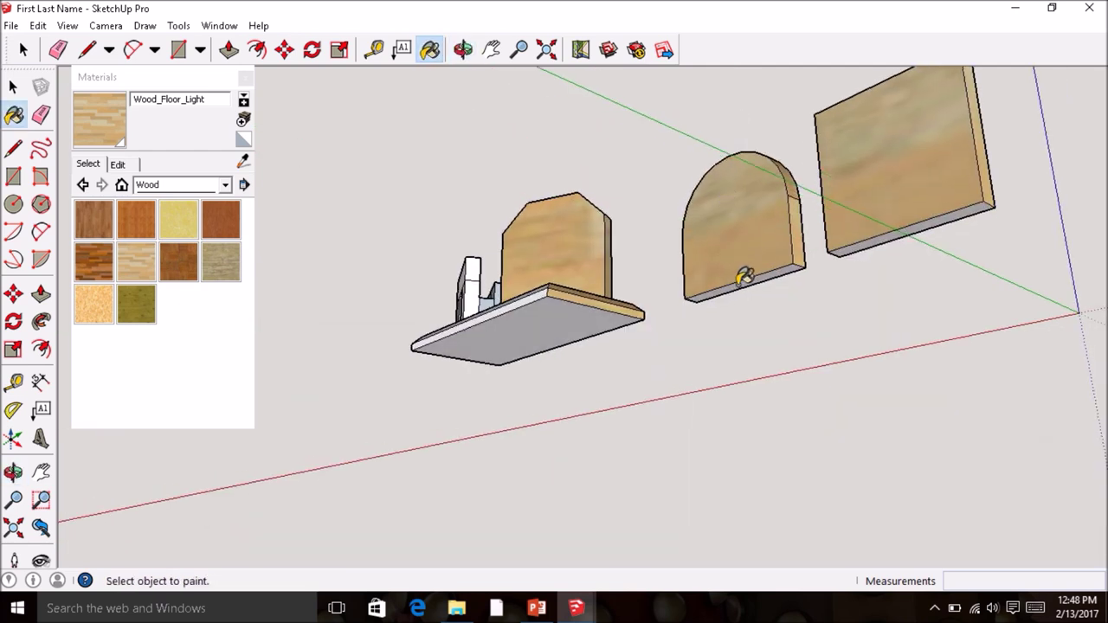
left_click(749, 277)
left_click(873, 238)
left_click(581, 316)
mouse_move(581, 316)
middle_mouse_down()
mouse_move(490, 287)
mouse_move(730, 349)
mouse_move(637, 319)
mouse_move(547, 309)
mouse_move(530, 291)
middle_mouse_up()
left_click(632, 317)
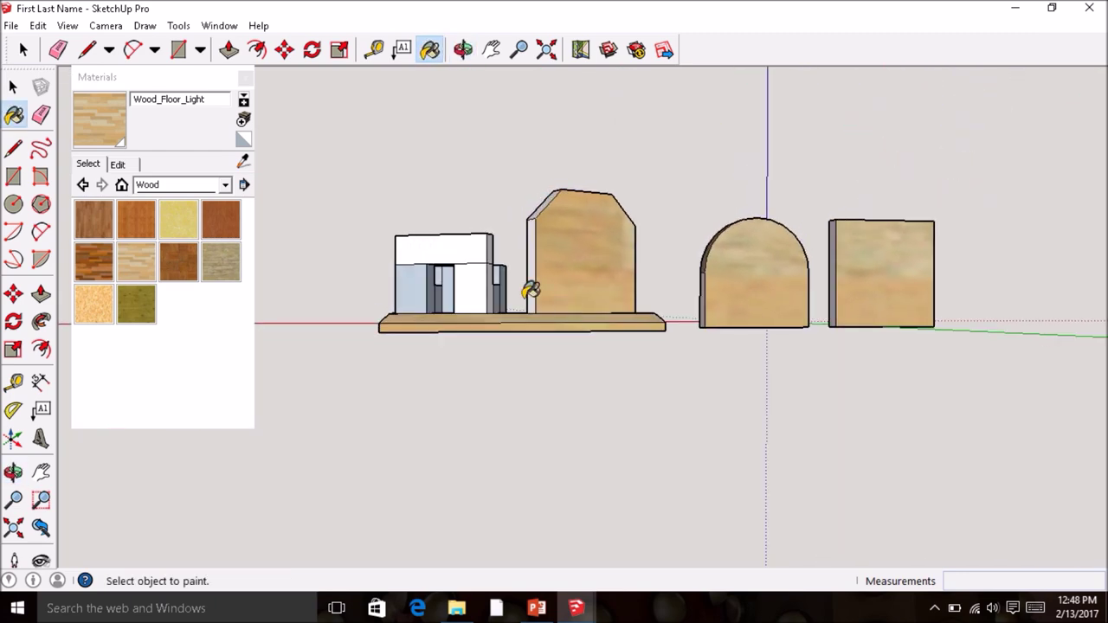
Step: Paint the remaining side edges of the three panels and the base's unpainted end and end bevel with Wood_Floor_Light
left_click(531, 296)
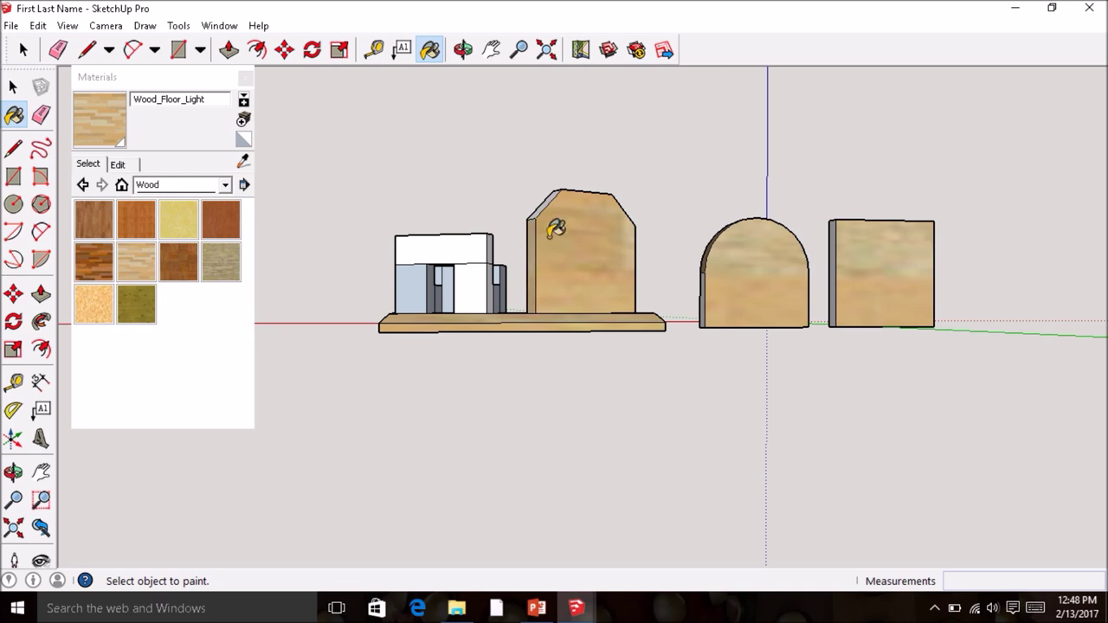
mouse_move(530, 211)
middle_mouse_down()
mouse_move(583, 265)
mouse_move(650, 307)
mouse_move(670, 262)
middle_mouse_up()
left_click(667, 262)
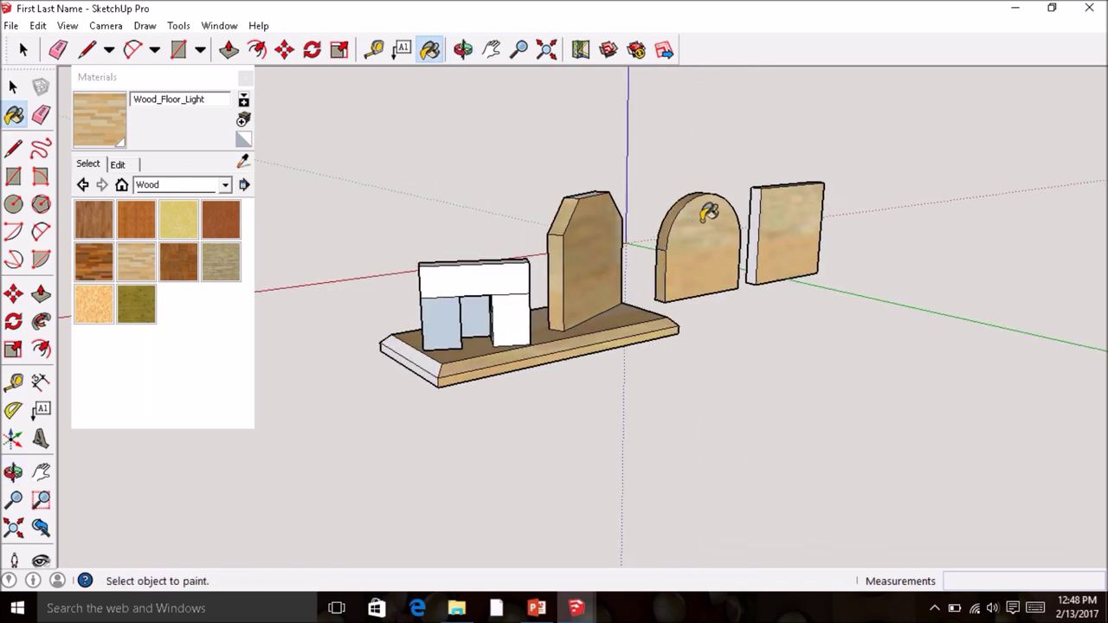
left_click(760, 205)
mouse_move(760, 205)
middle_mouse_down()
mouse_move(626, 240)
mouse_move(584, 205)
middle_mouse_up()
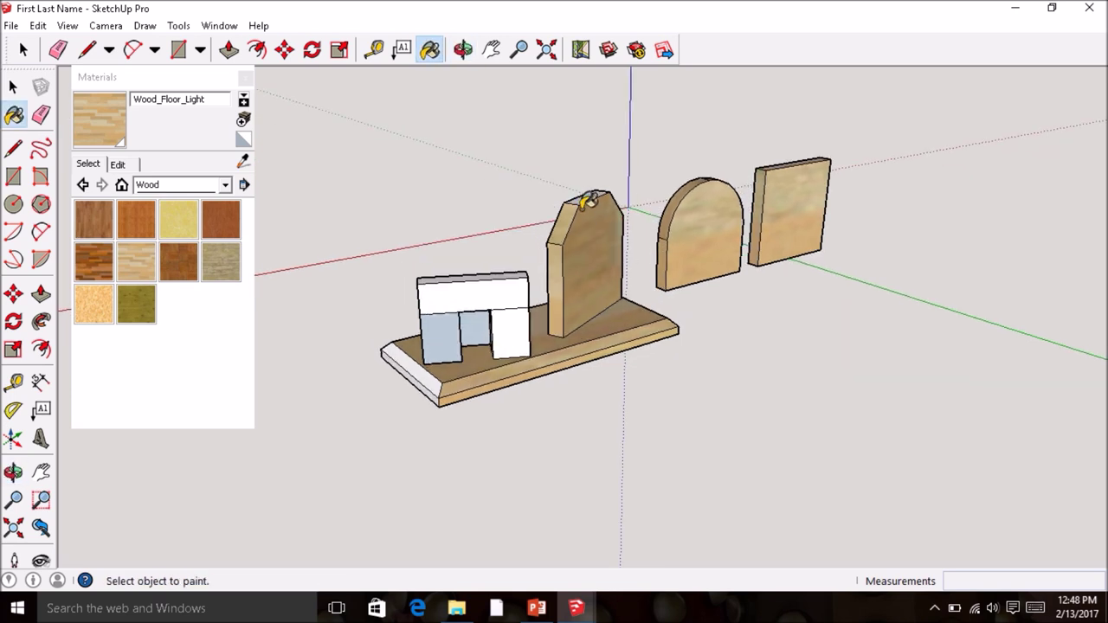
left_click(438, 378)
left_click(430, 388)
Step: Paint the card holder's back faces, the inner faces of its opening and the adjoining outer end faces with Wood_Floor_Light
mouse_move(431, 387)
middle_mouse_down()
mouse_move(438, 166)
mouse_move(445, 317)
mouse_move(480, 349)
middle_mouse_up()
scroll(481, 349, "up", 5)
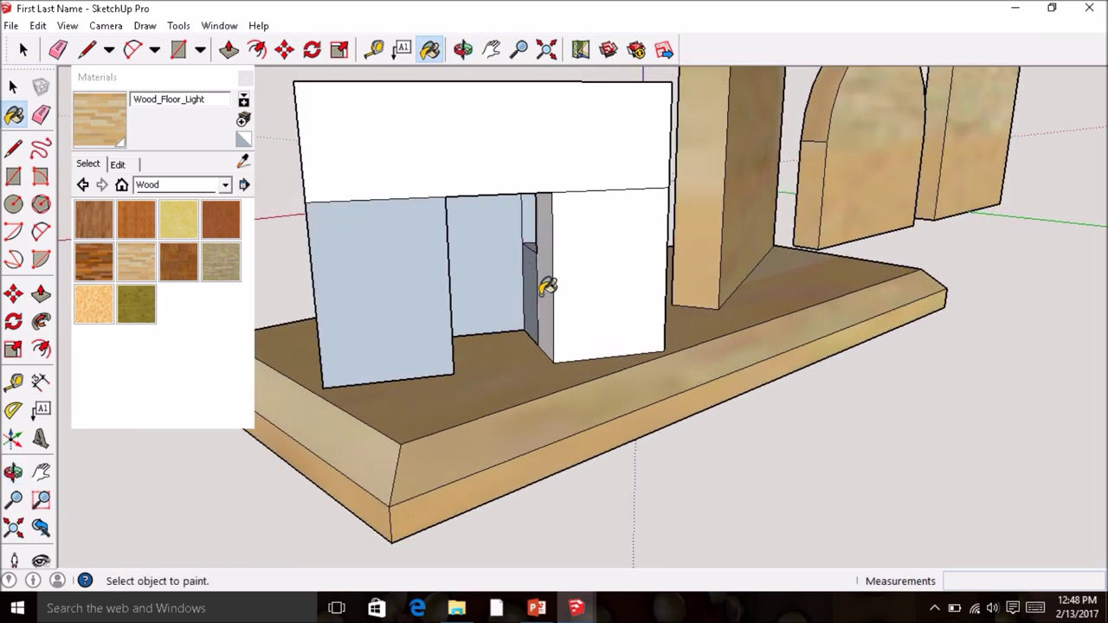
left_click(518, 251)
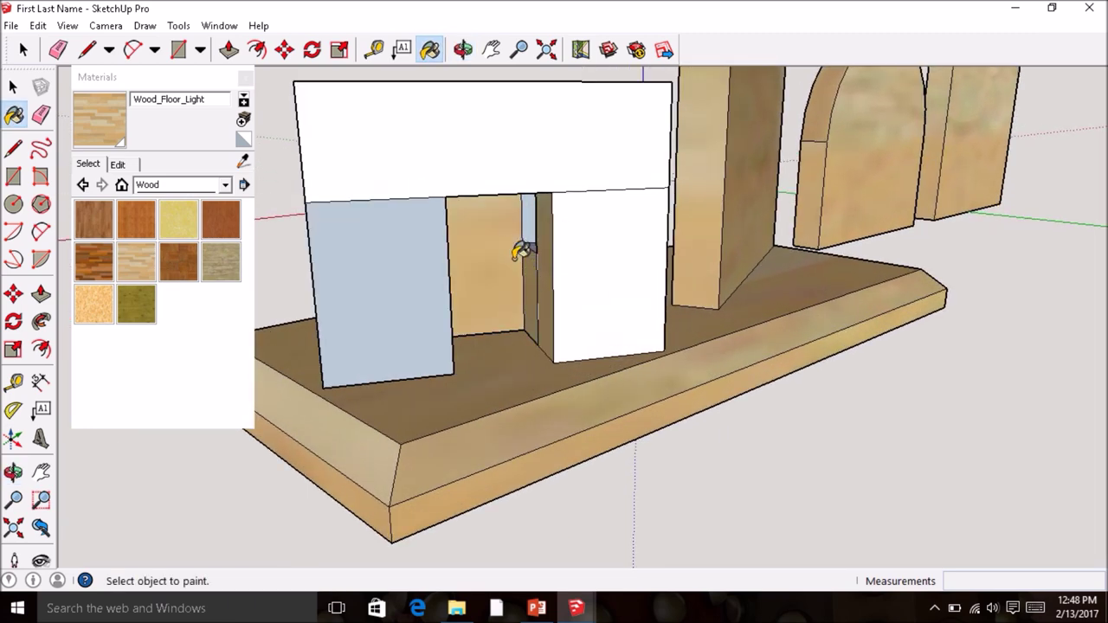
left_click(372, 317)
left_click(517, 159)
left_click(553, 245)
mouse_move(474, 252)
middle_mouse_down()
mouse_move(451, 225)
mouse_move(766, 291)
middle_mouse_up()
left_click(689, 314)
left_click(669, 191)
Step: Paint the card holder's remaining end, inner and top faces with Wood_Floor_Light
mouse_move(668, 190)
middle_mouse_down()
mouse_move(638, 272)
mouse_move(661, 298)
middle_mouse_up()
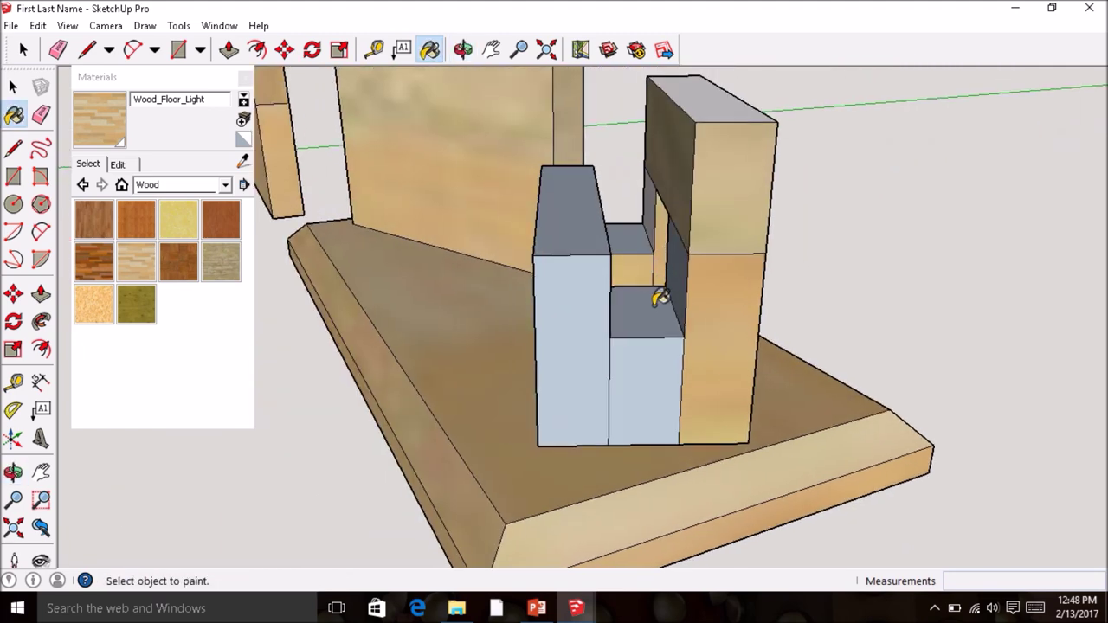
left_click(660, 360)
left_click(598, 367)
mouse_move(601, 341)
middle_mouse_down()
mouse_move(511, 351)
mouse_move(596, 277)
mouse_move(564, 257)
mouse_move(742, 268)
mouse_move(710, 240)
mouse_move(686, 241)
mouse_move(448, 304)
mouse_move(735, 329)
mouse_move(473, 305)
middle_mouse_up()
left_click(473, 307)
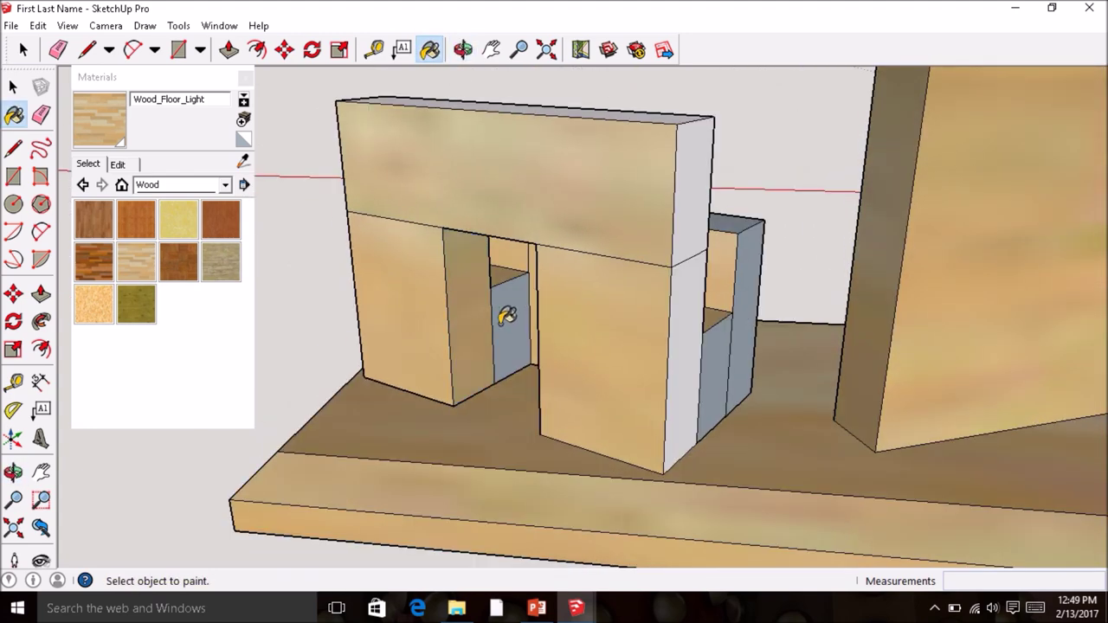
left_click(685, 372)
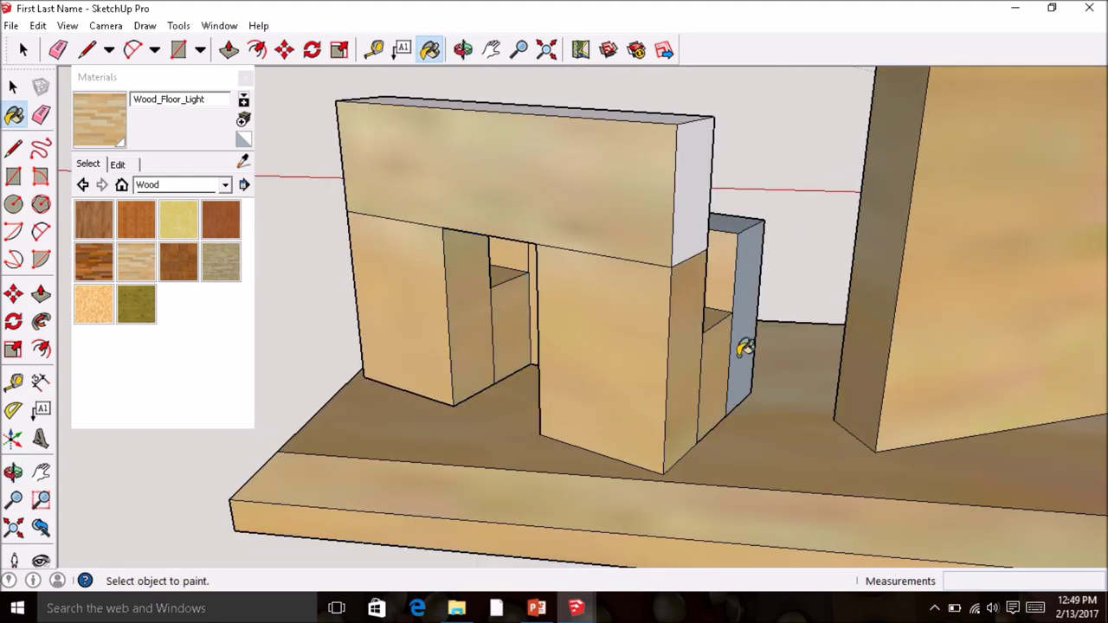
left_click(690, 231)
mouse_move(690, 231)
middle_mouse_down()
mouse_move(567, 354)
mouse_move(537, 289)
middle_mouse_up()
left_click(609, 229)
middle_click_drag(597, 255, 625, 246)
Step: Inspect the painted clock, card holder and panels, and close the material library
scroll(539, 269, "down", 5)
mouse_move(522, 277)
middle_mouse_down()
mouse_move(713, 238)
mouse_move(648, 260)
mouse_move(384, 179)
mouse_move(364, 185)
mouse_move(544, 220)
middle_mouse_up()
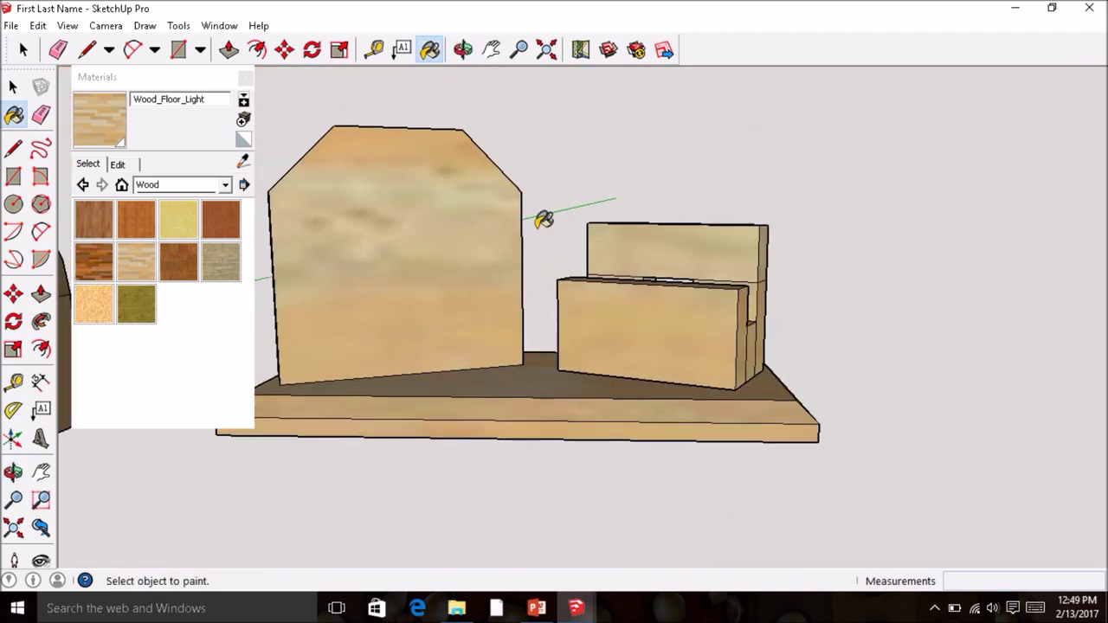
left_click(245, 79)
mouse_move(338, 344)
middle_mouse_down()
mouse_move(564, 351)
mouse_move(490, 383)
mouse_move(459, 378)
mouse_move(681, 321)
mouse_move(458, 378)
mouse_move(591, 291)
mouse_move(580, 289)
middle_mouse_up()
mouse_move(459, 295)
middle_mouse_down()
mouse_move(623, 280)
mouse_move(805, 313)
mouse_move(663, 355)
mouse_move(655, 341)
mouse_move(332, 366)
mouse_move(484, 465)
mouse_move(459, 453)
middle_mouse_up()
scroll(460, 453, "down", 5)
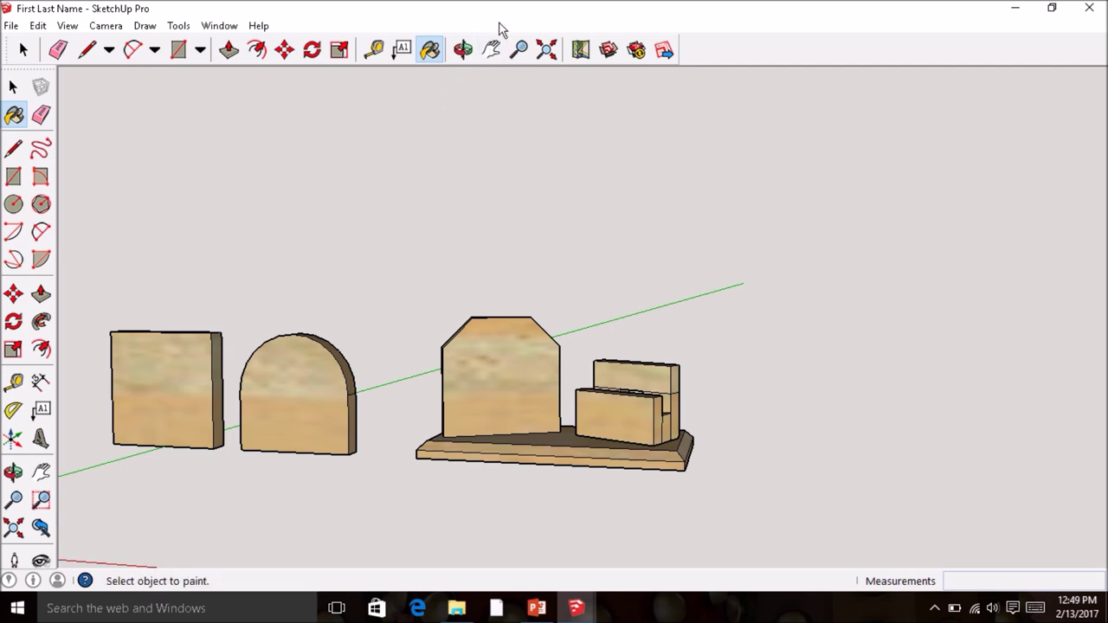
left_click(14, 116)
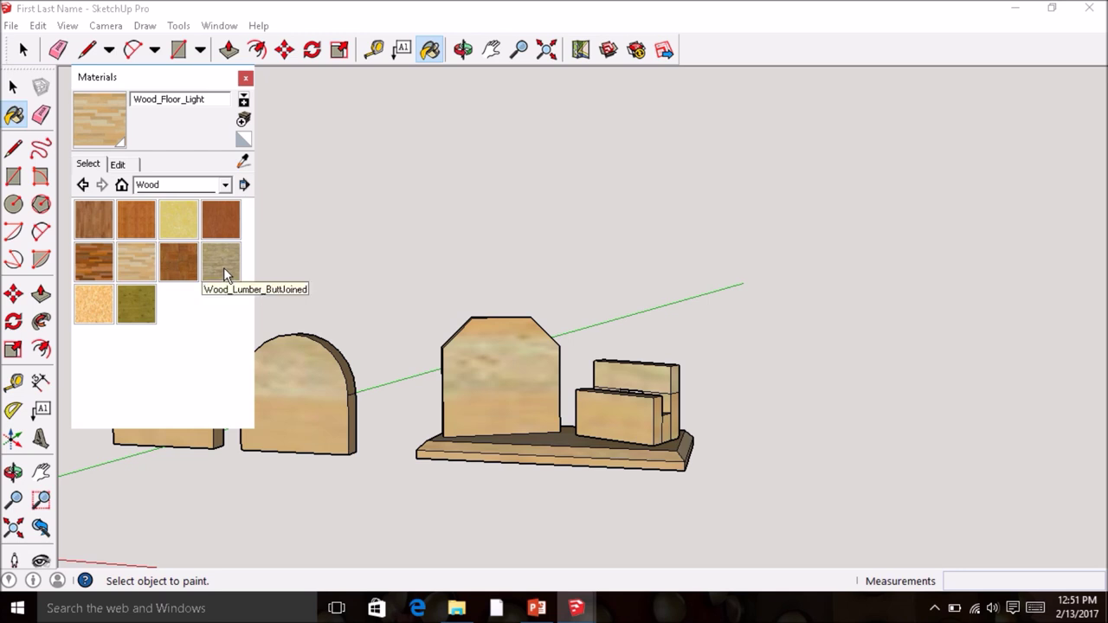
left_click(245, 78)
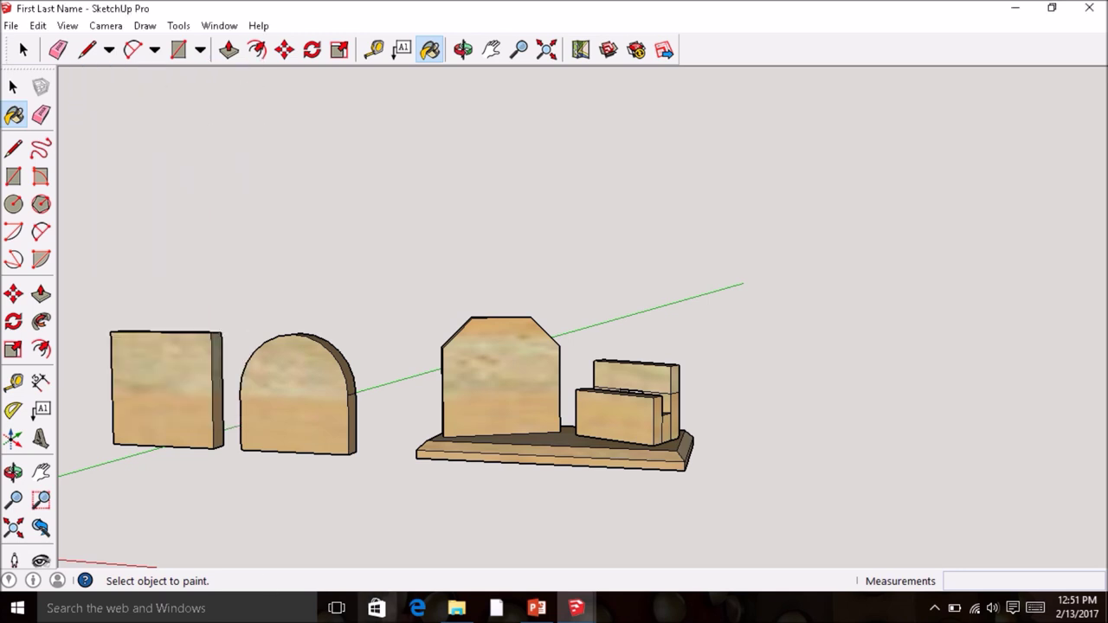
Step: Compare this model with the other open model that has the arched panel on its base, and fit this one to the view
mouse_move(576, 608)
left_click(567, 549)
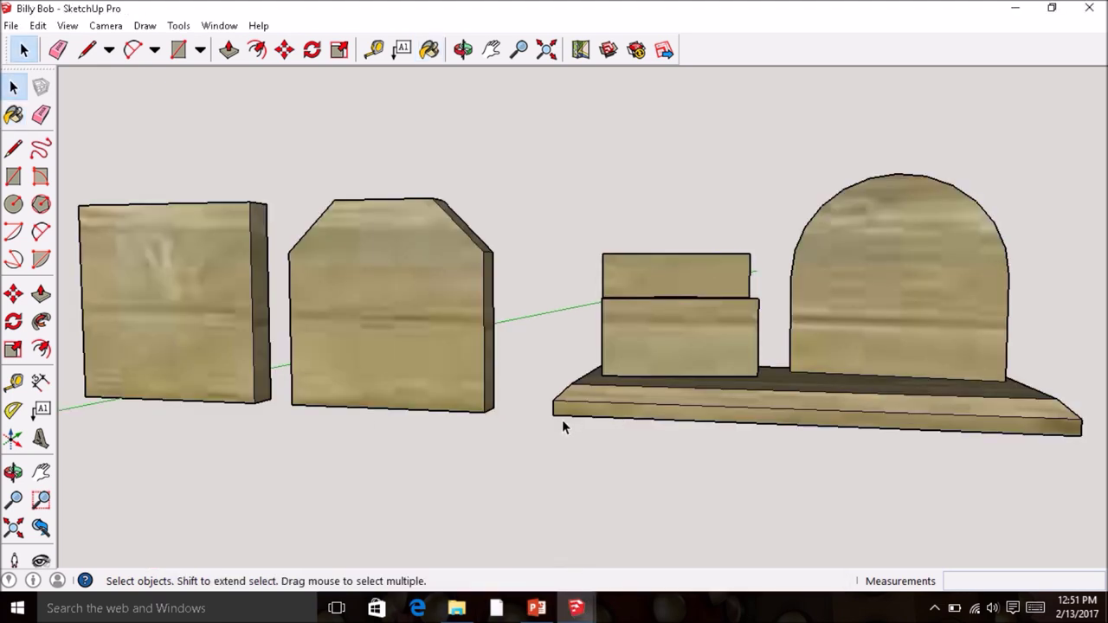
mouse_move(576, 608)
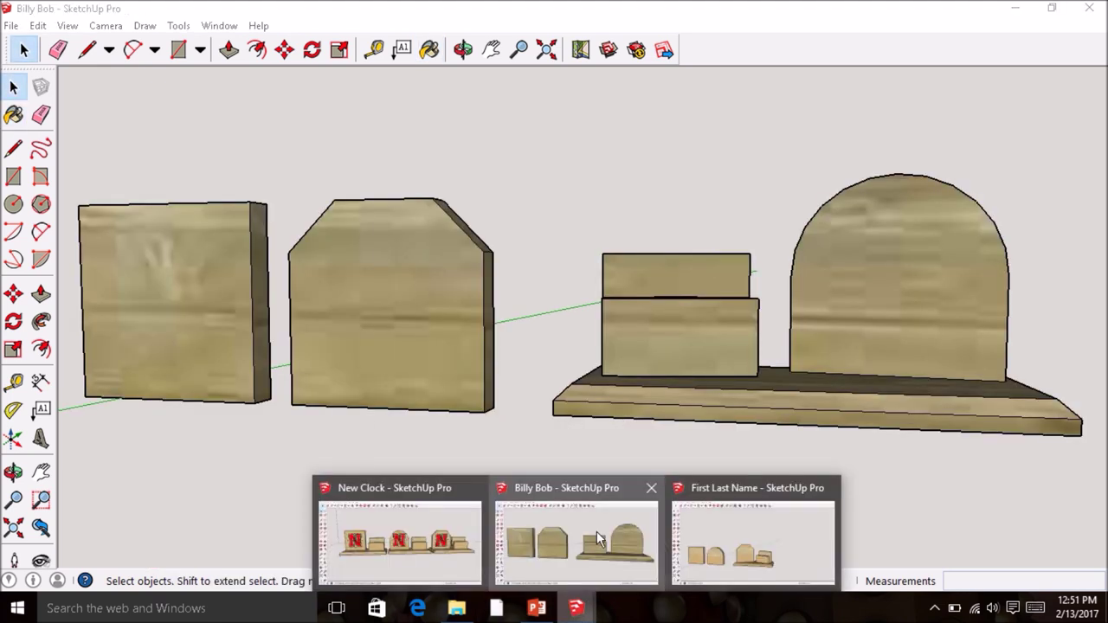
left_click(750, 543)
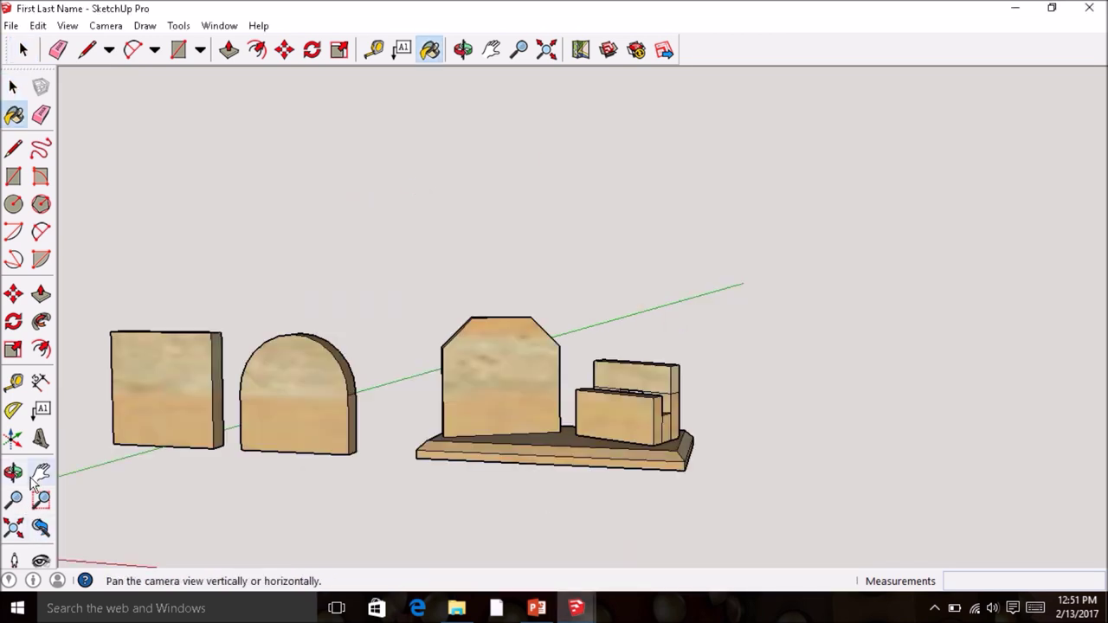
left_click(13, 527)
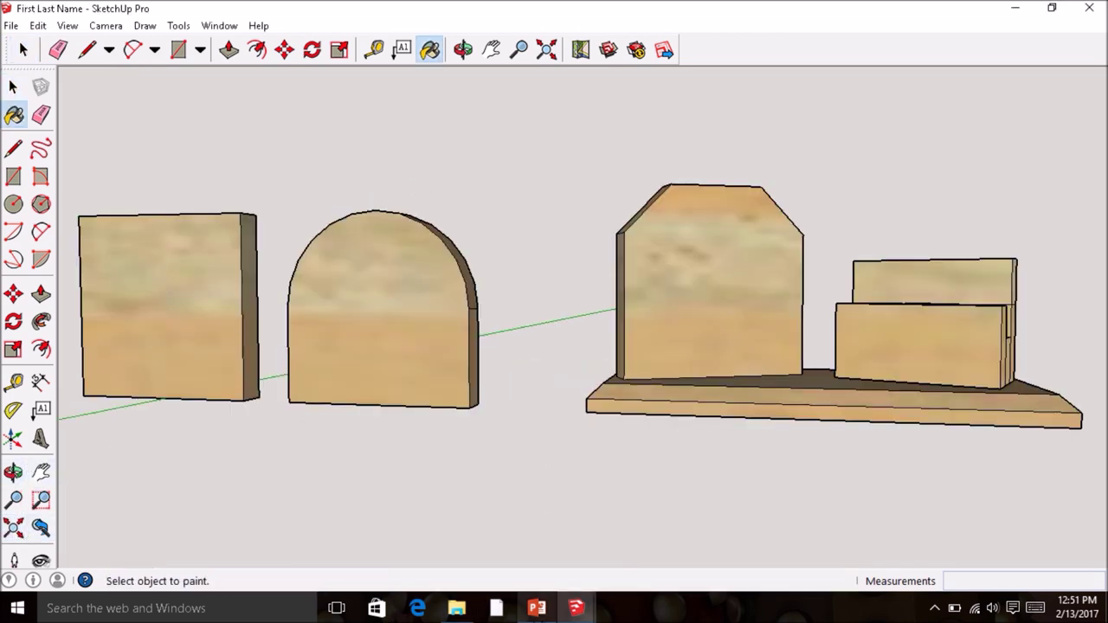
mouse_move(577, 608)
left_click(572, 543)
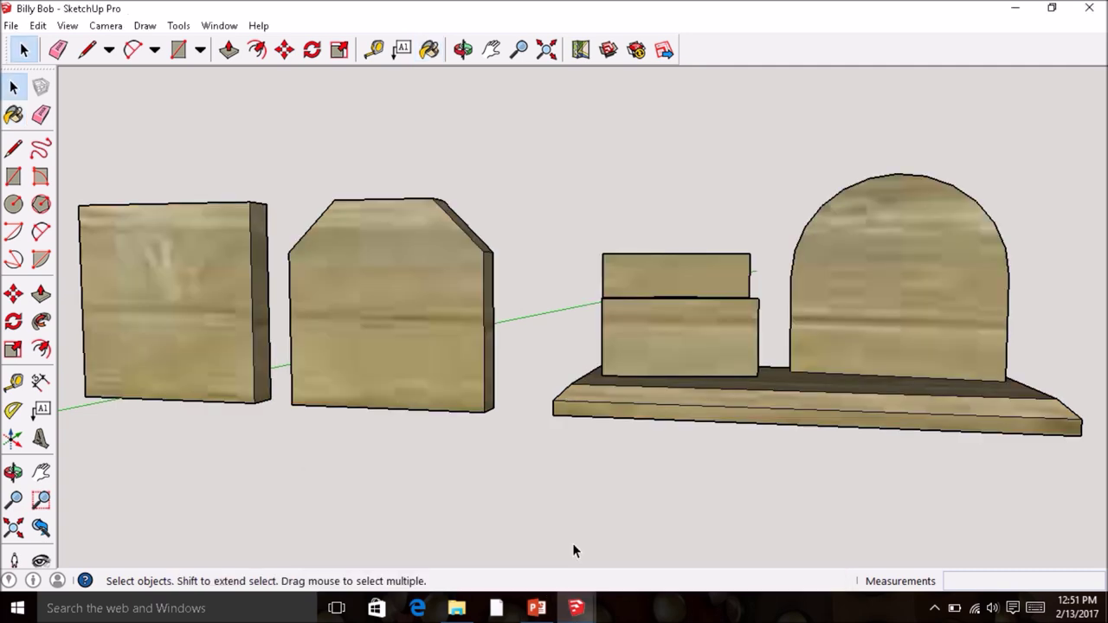
left_click(721, 547)
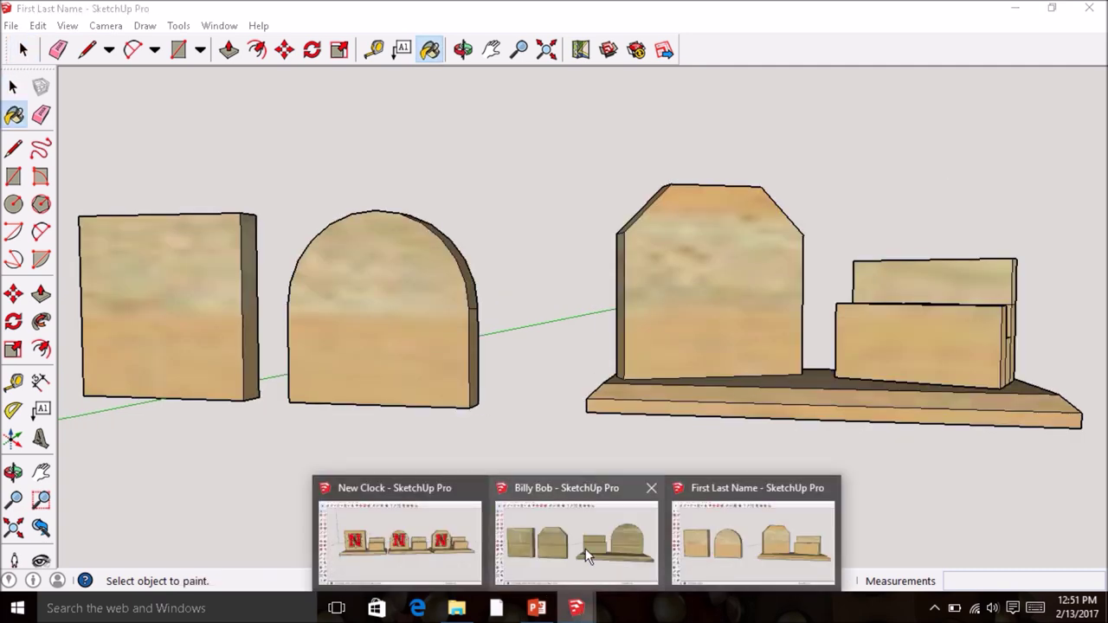
mouse_move(586, 553)
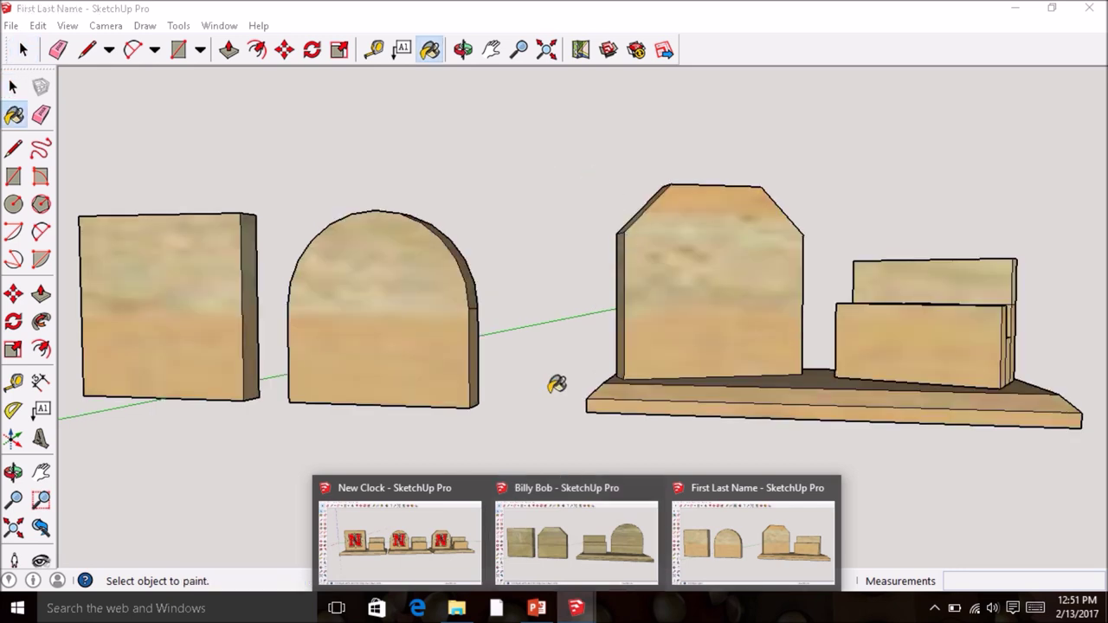
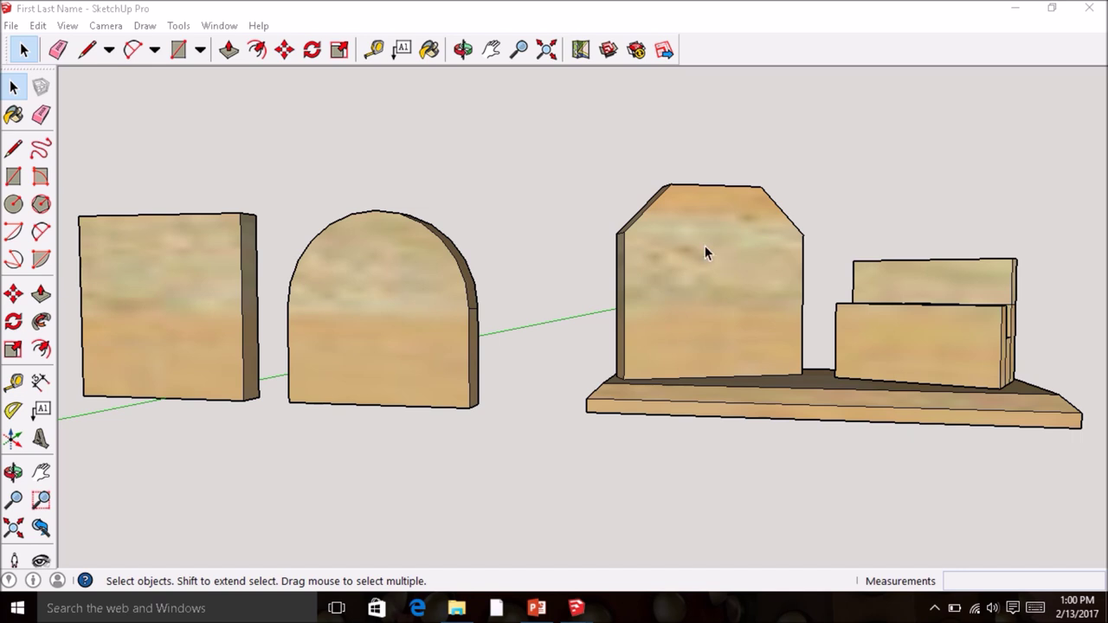
middle_click_drag(700, 306, 774, 399)
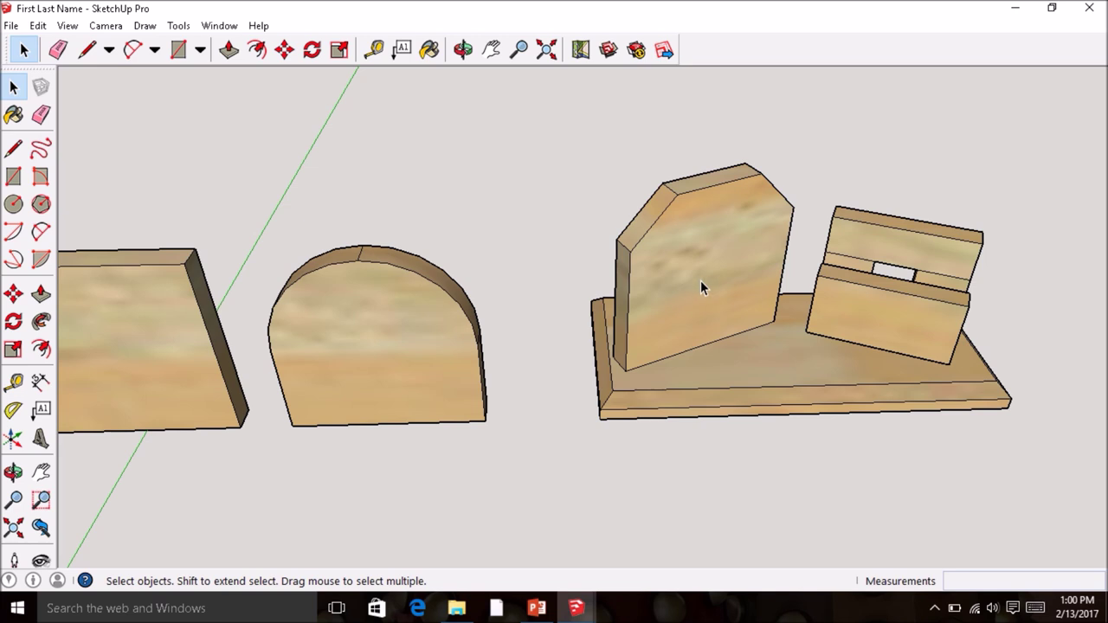
middle_click_drag(732, 290, 680, 199)
middle_click_drag(702, 250, 719, 243)
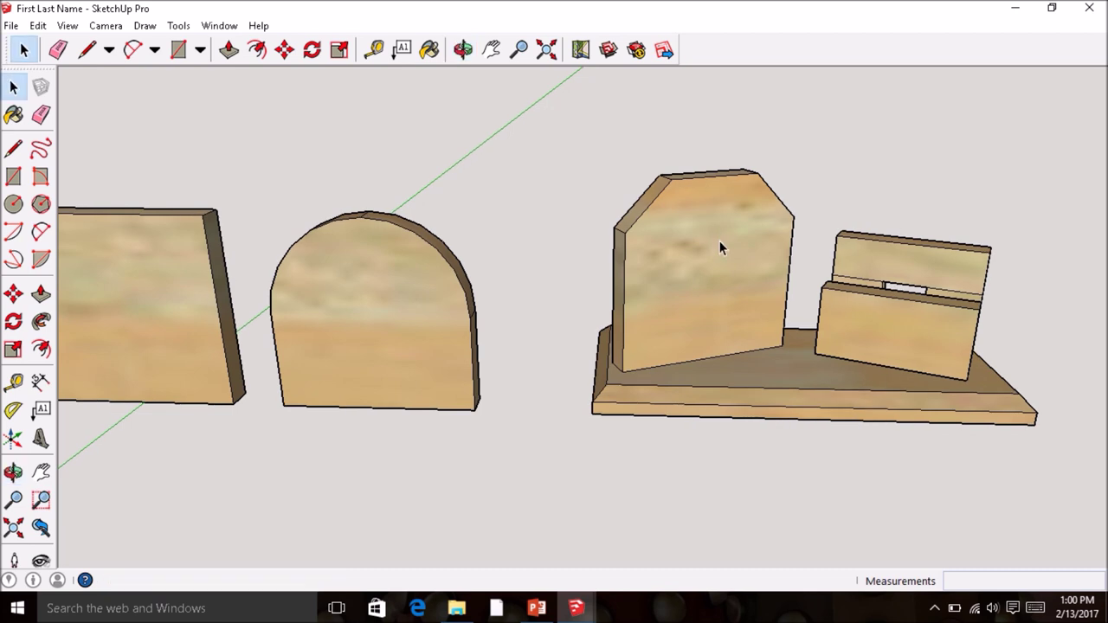
Step: Switch to Microsoft Edge, search for liberty and open the suggested Contact Liberty Middle School page
left_click(419, 611)
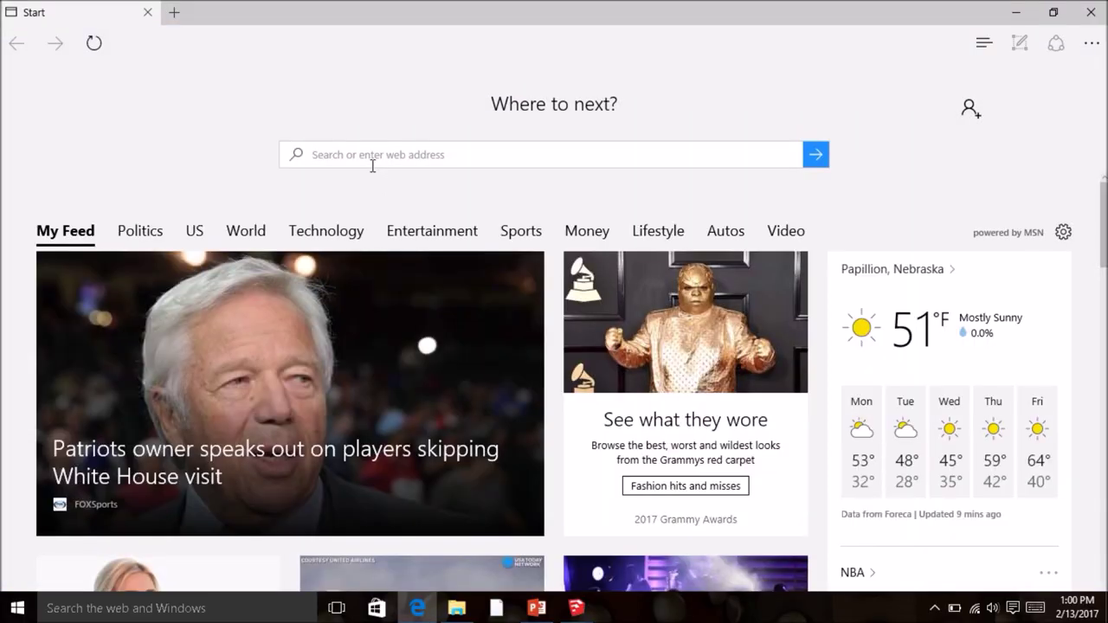
type("lib")
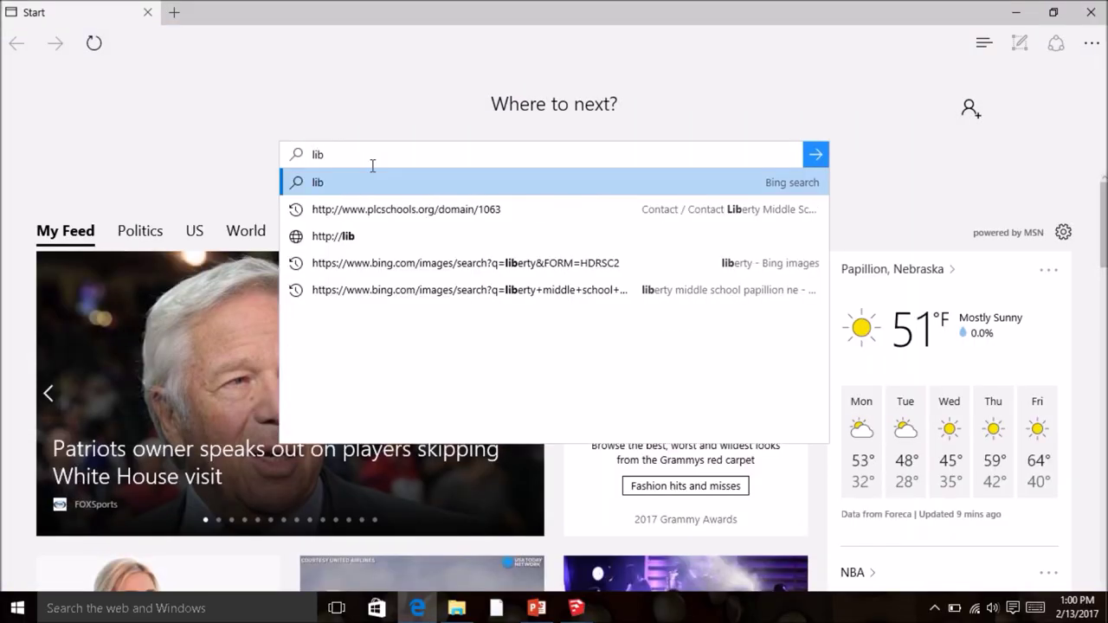
type("ery")
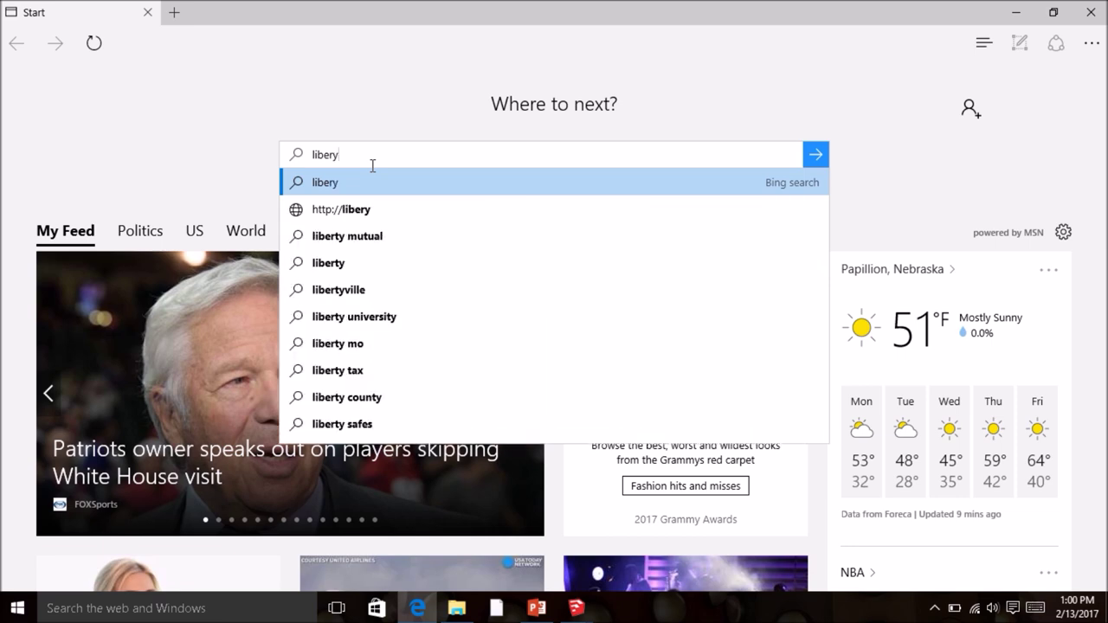
key("BackSpace")
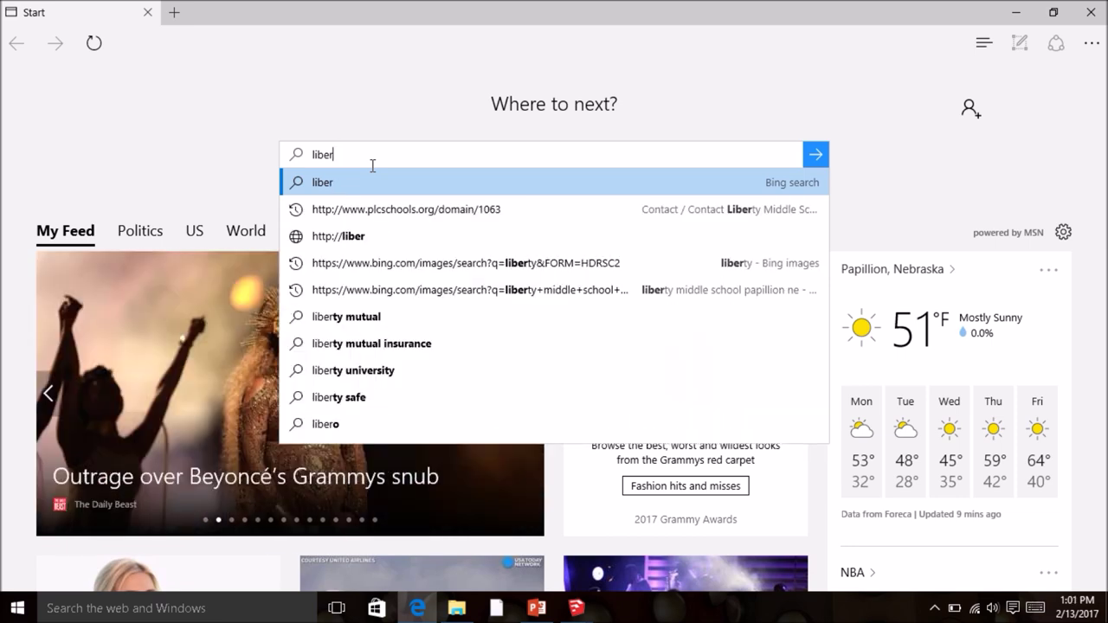
type("ty")
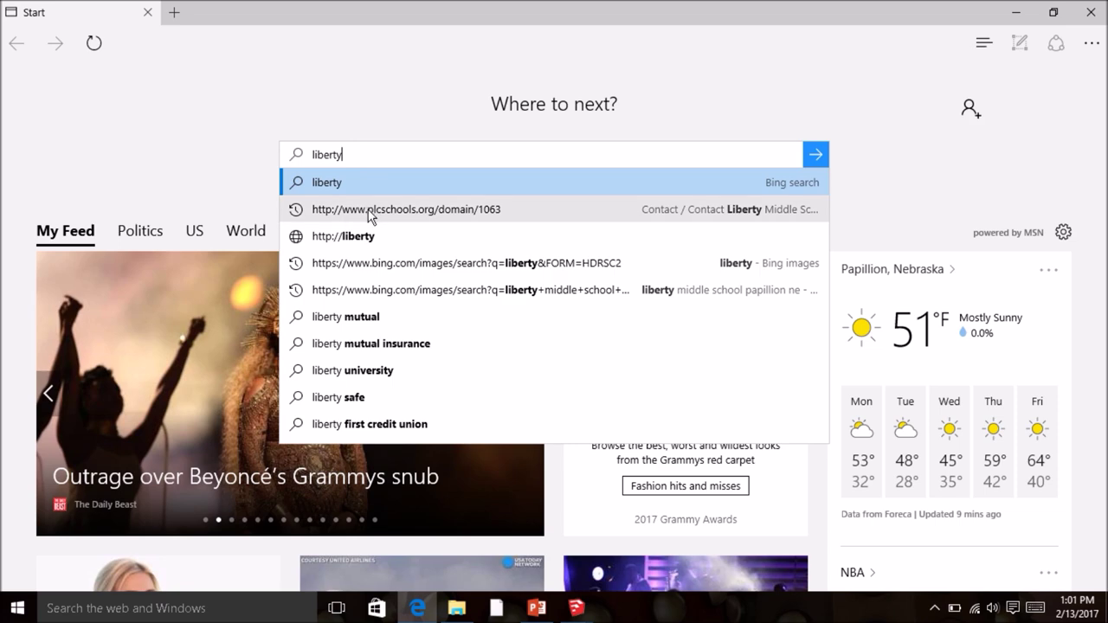
left_click(371, 215)
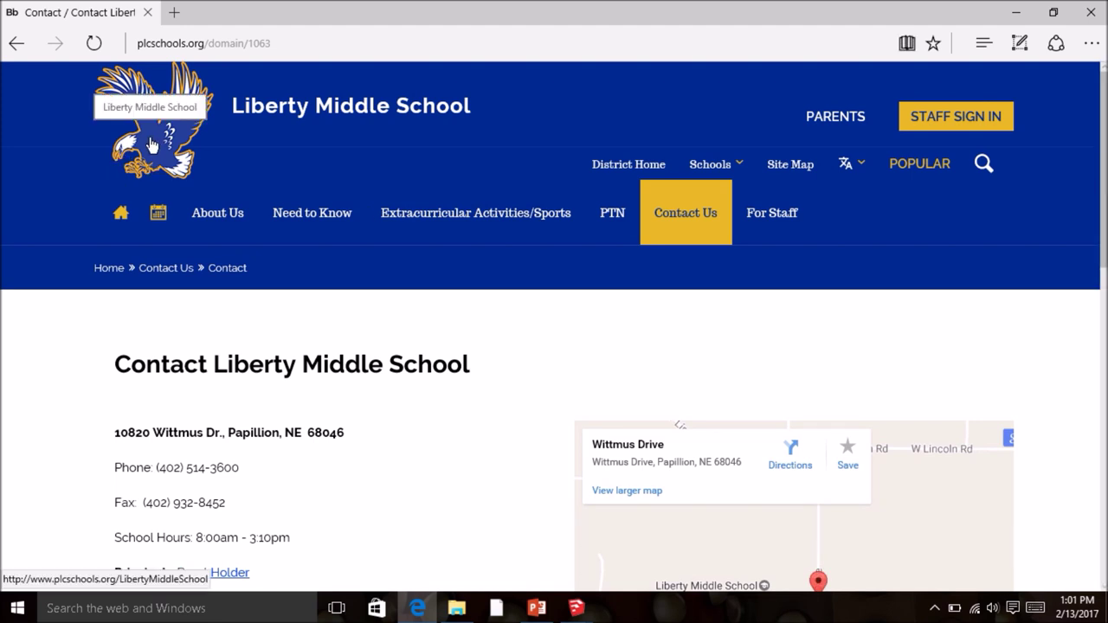
Step: Start saving the school's eagle logo picture in PNG format and name it Liberty Eagle
right_click(152, 146)
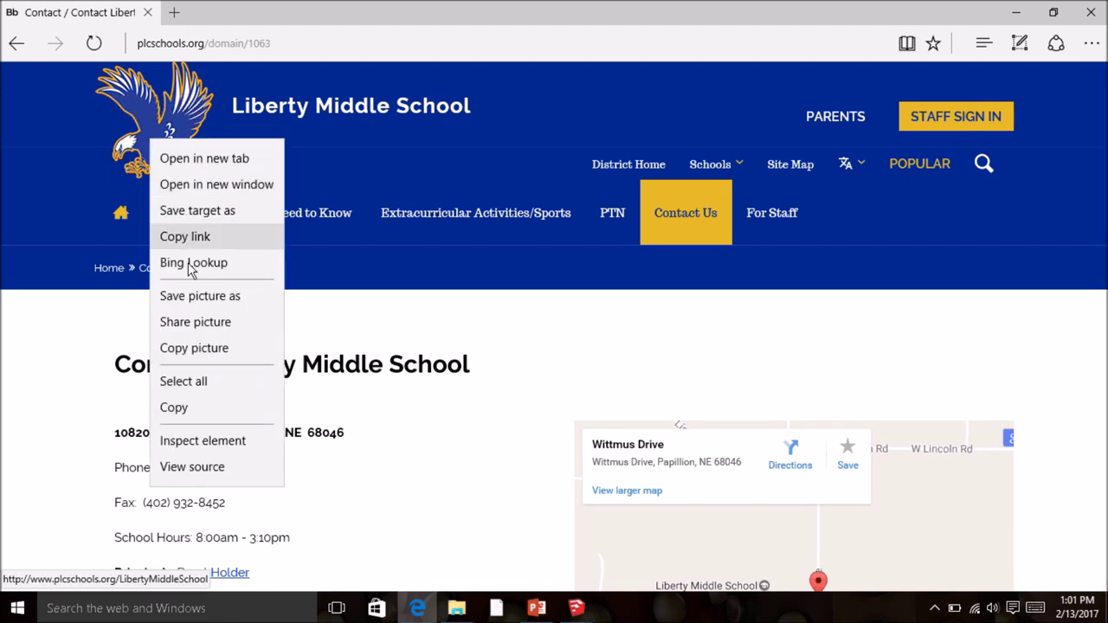
left_click(196, 299)
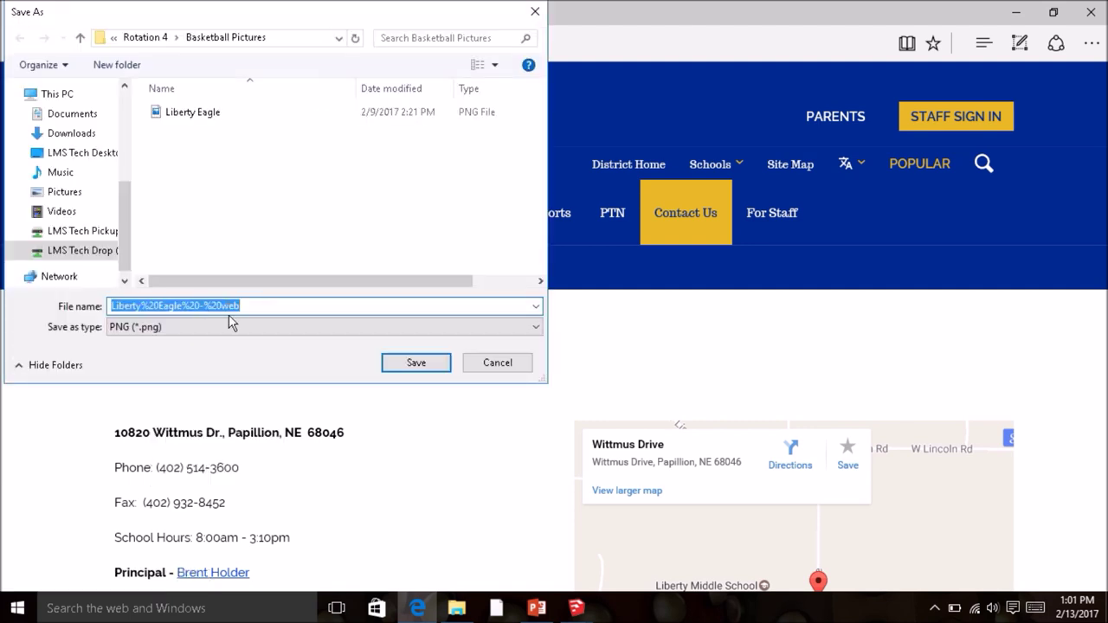
left_click(231, 323)
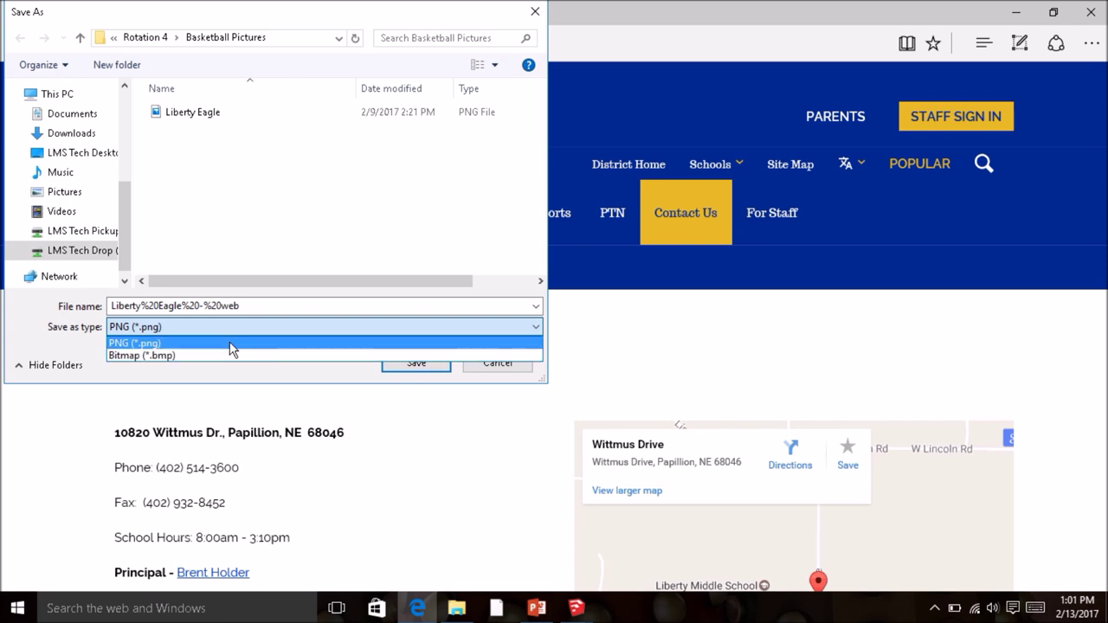
left_click(232, 342)
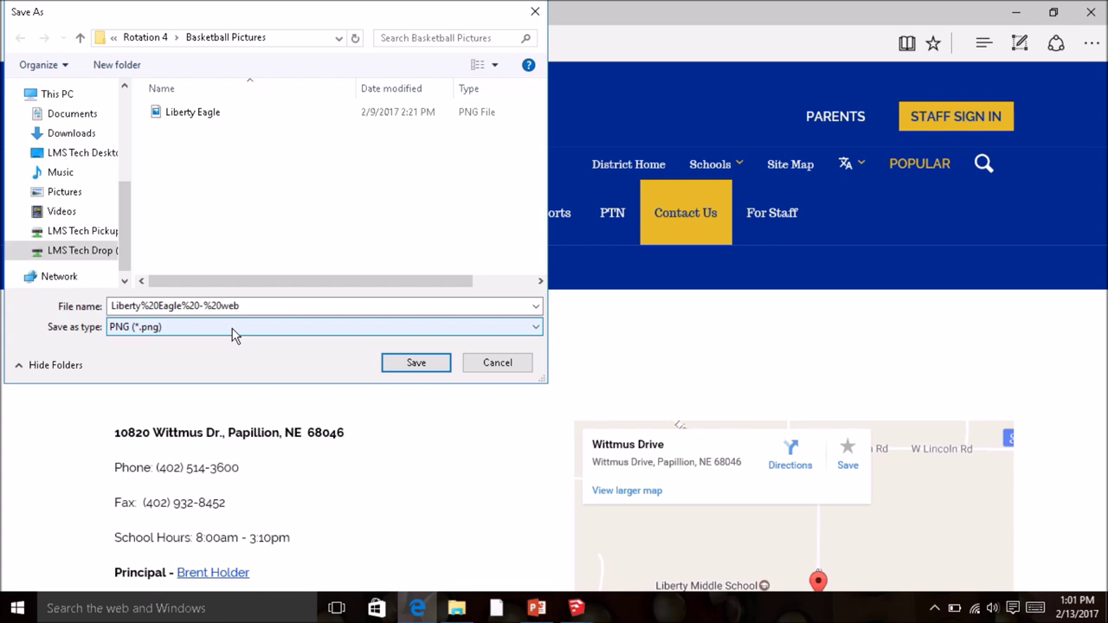
left_click(282, 308)
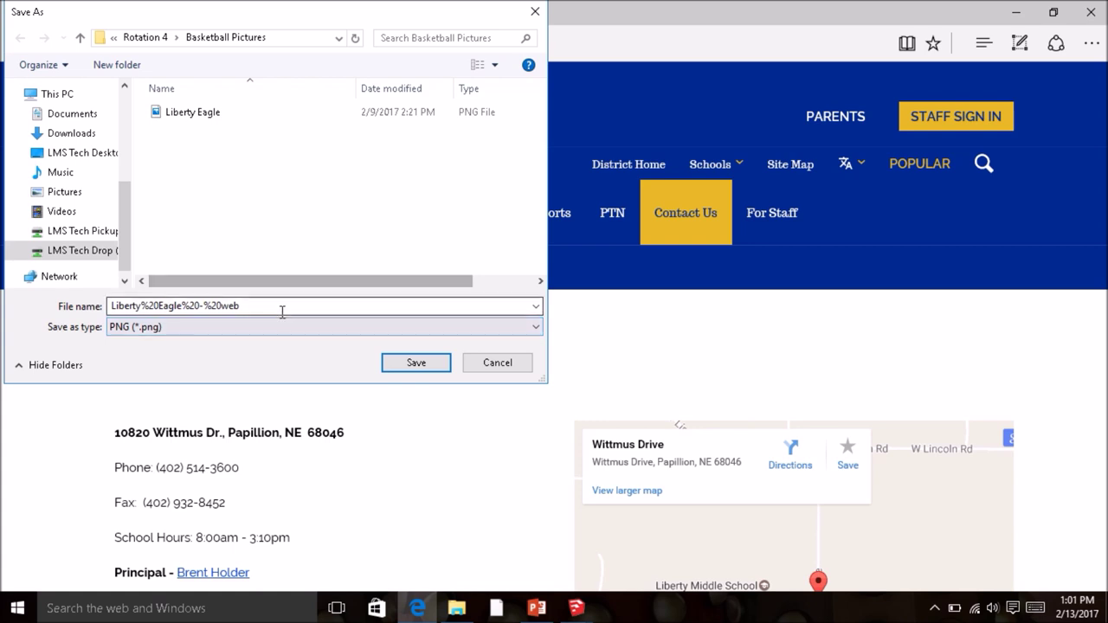
left_click(281, 305)
left_click_drag(280, 305, 141, 321)
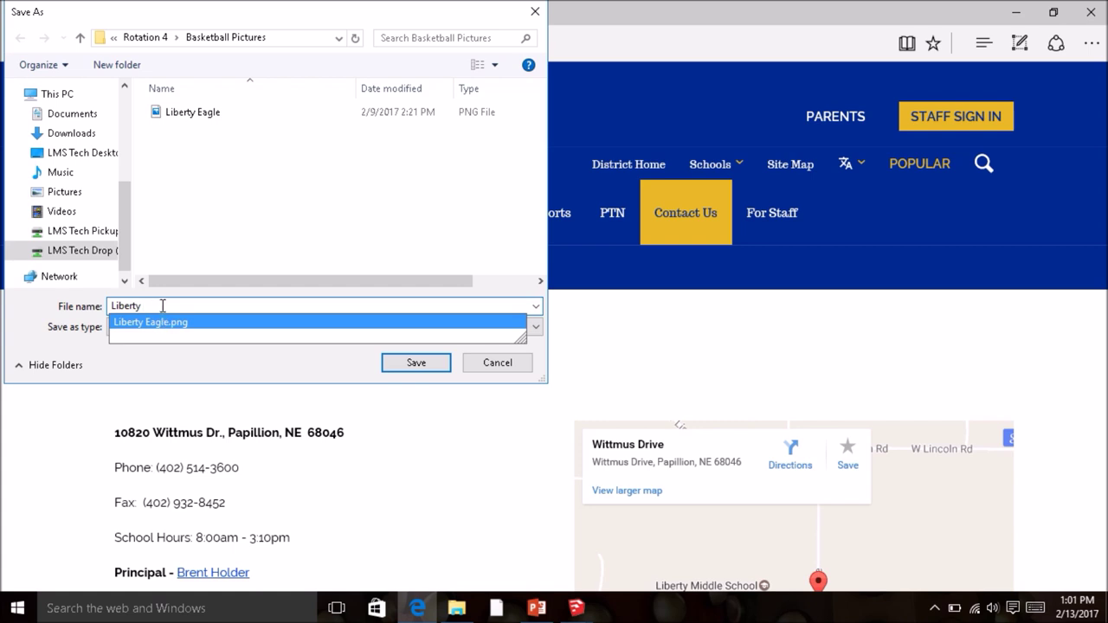
type("Eagle")
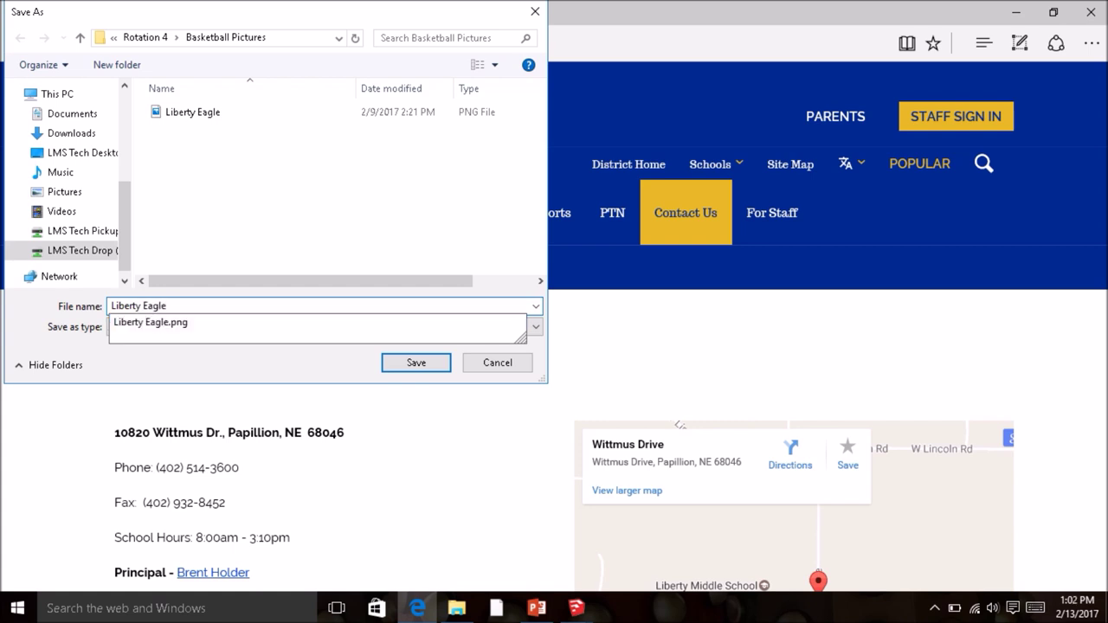
Step: Save the logo as Liberty Eagle FL in LMS Tech Drop > Period 4 > Rotation 4 > Clock Pictures
left_click(97, 252)
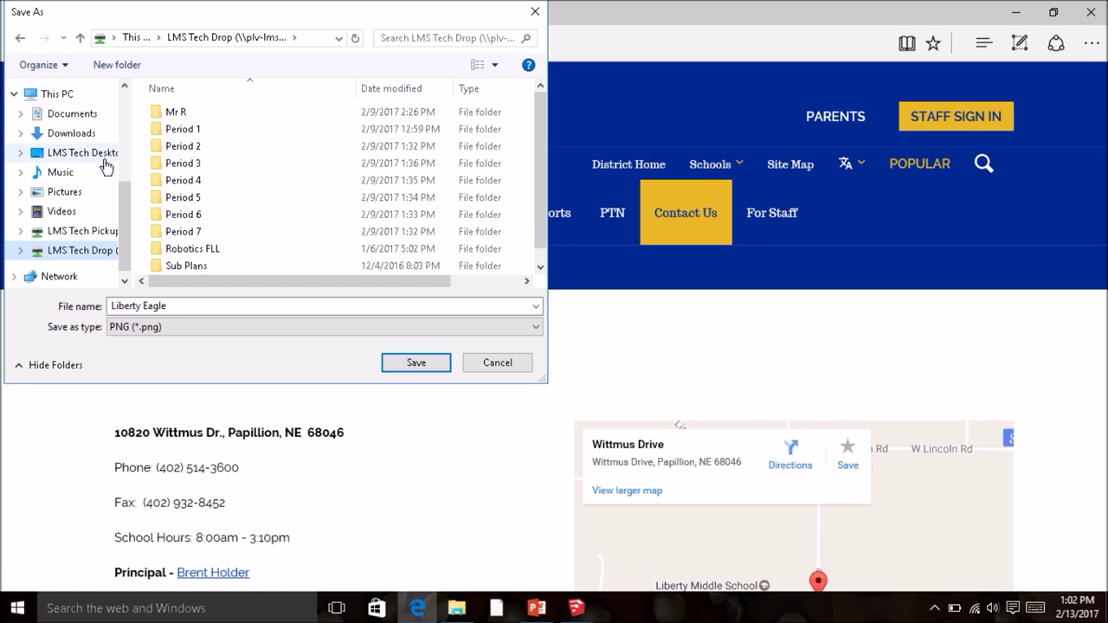
double_click(174, 181)
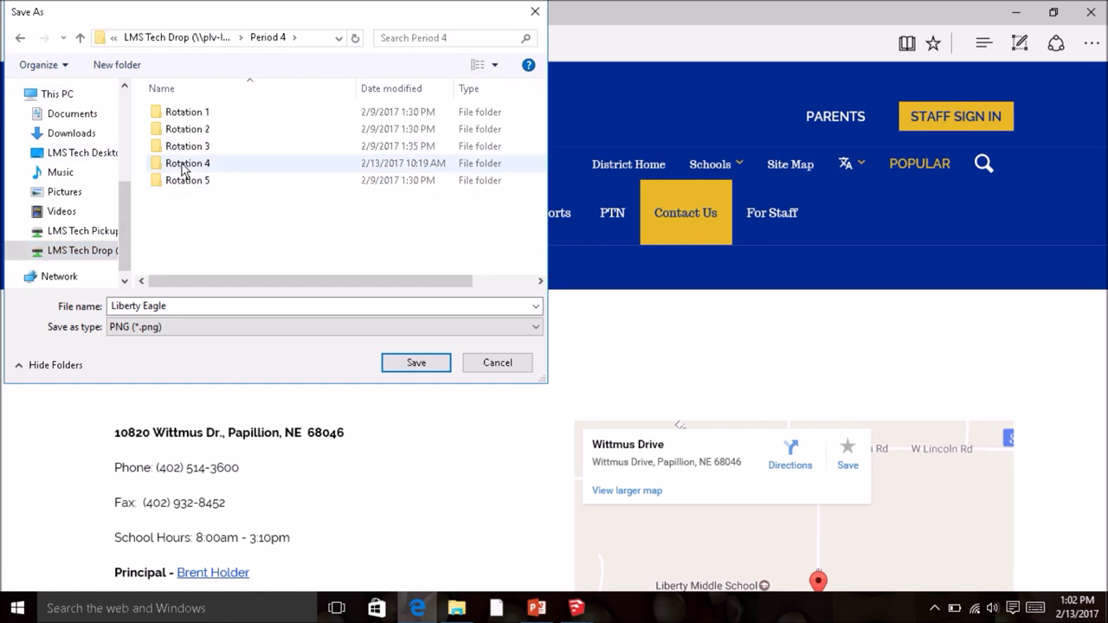
double_click(182, 164)
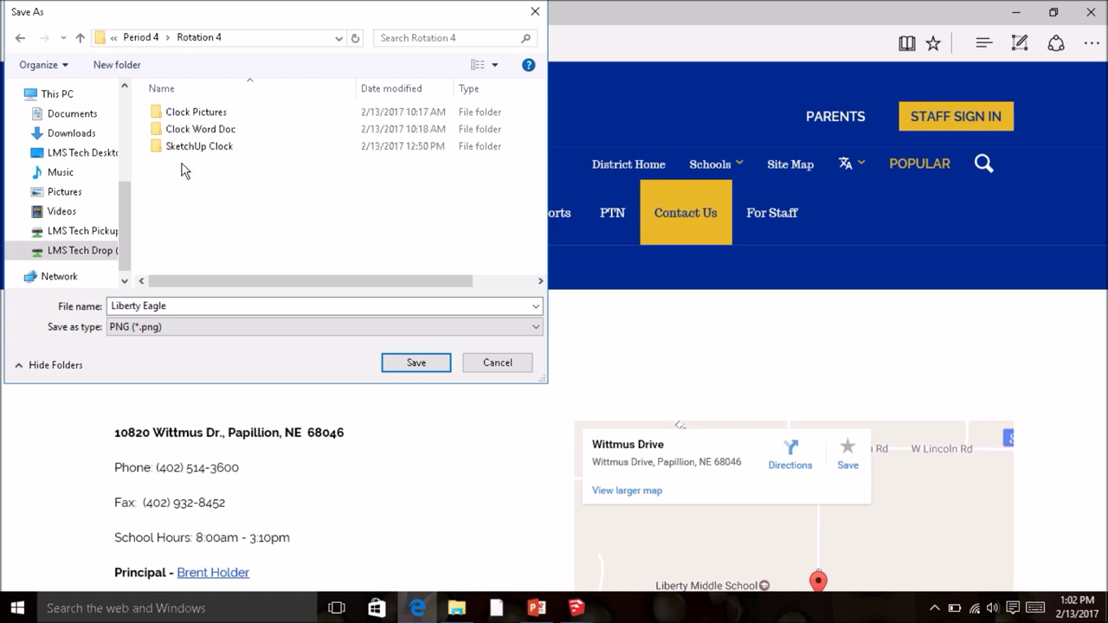
double_click(187, 112)
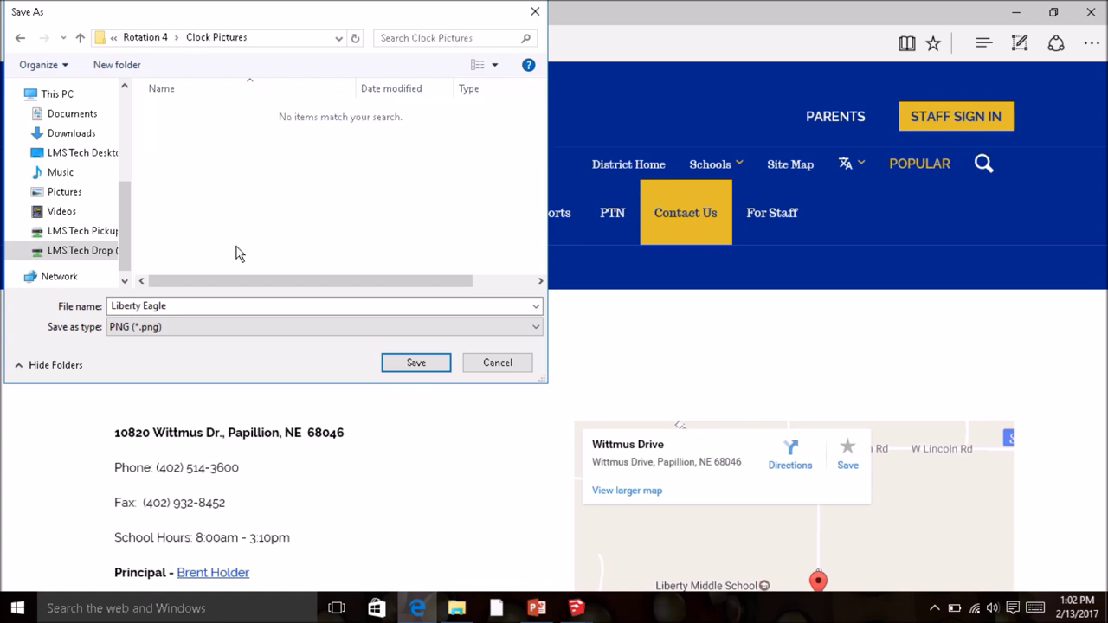
left_click(202, 306)
double_click(200, 306)
left_click(200, 306)
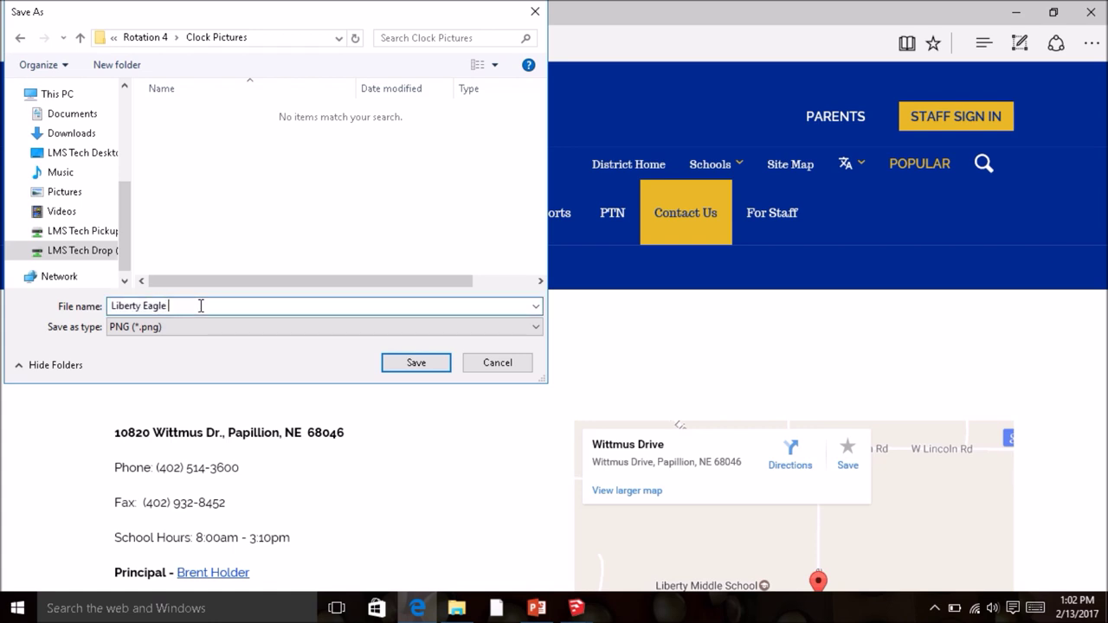
type("FL")
left_click(415, 363)
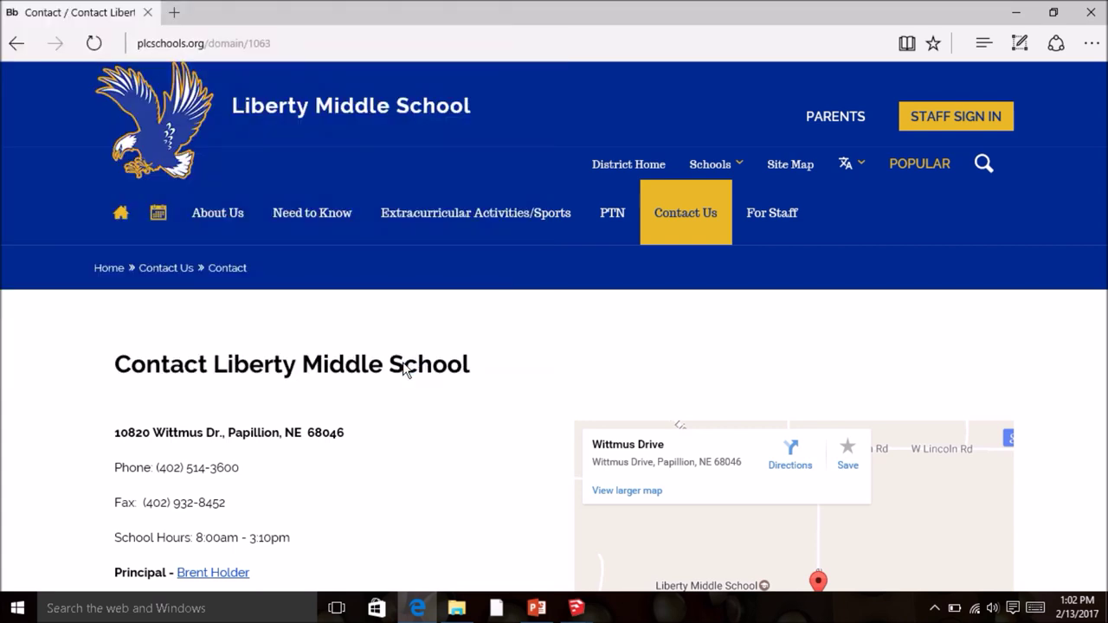
Step: Switch to the First Last Name model in SketchUp, turn the view to the clock panel's front, and start a file import
mouse_move(578, 613)
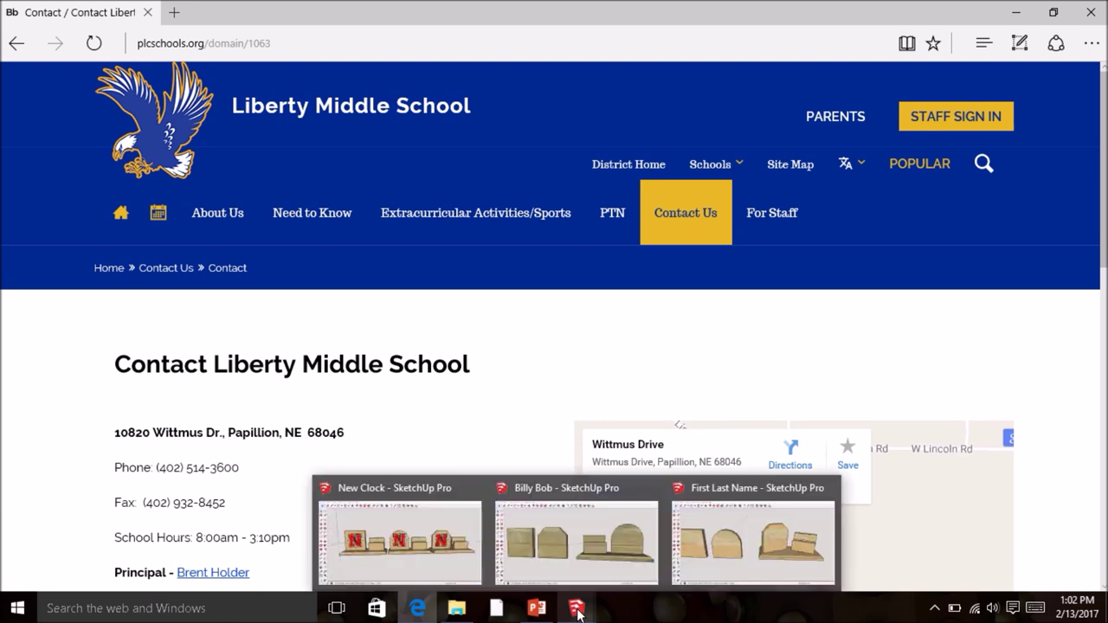
left_click(753, 541)
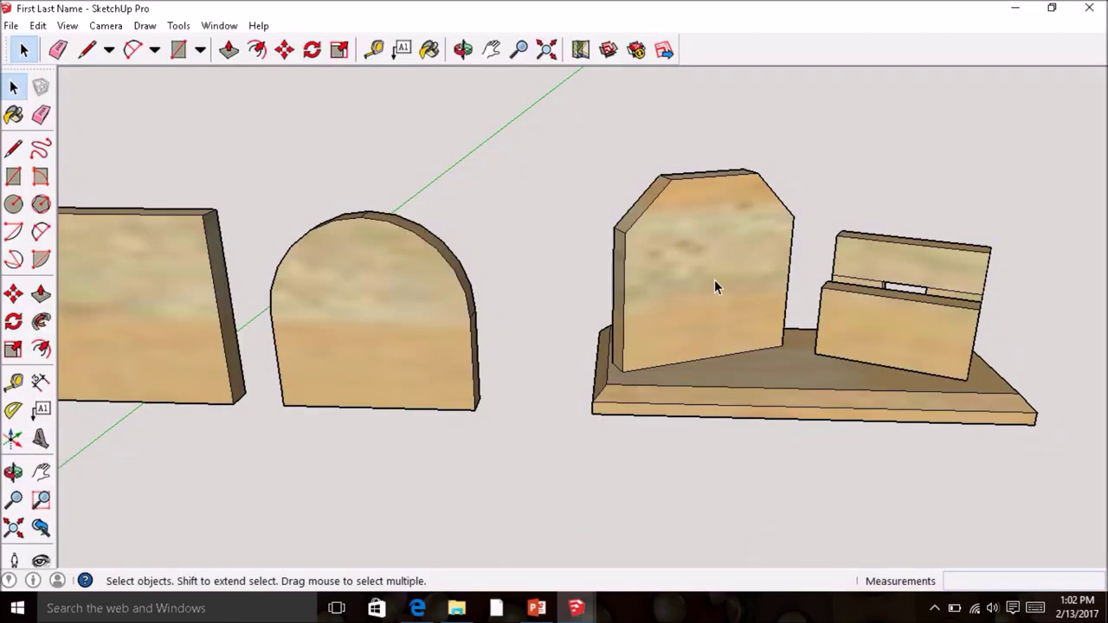
middle_click_drag(757, 270, 641, 271)
left_click(11, 25)
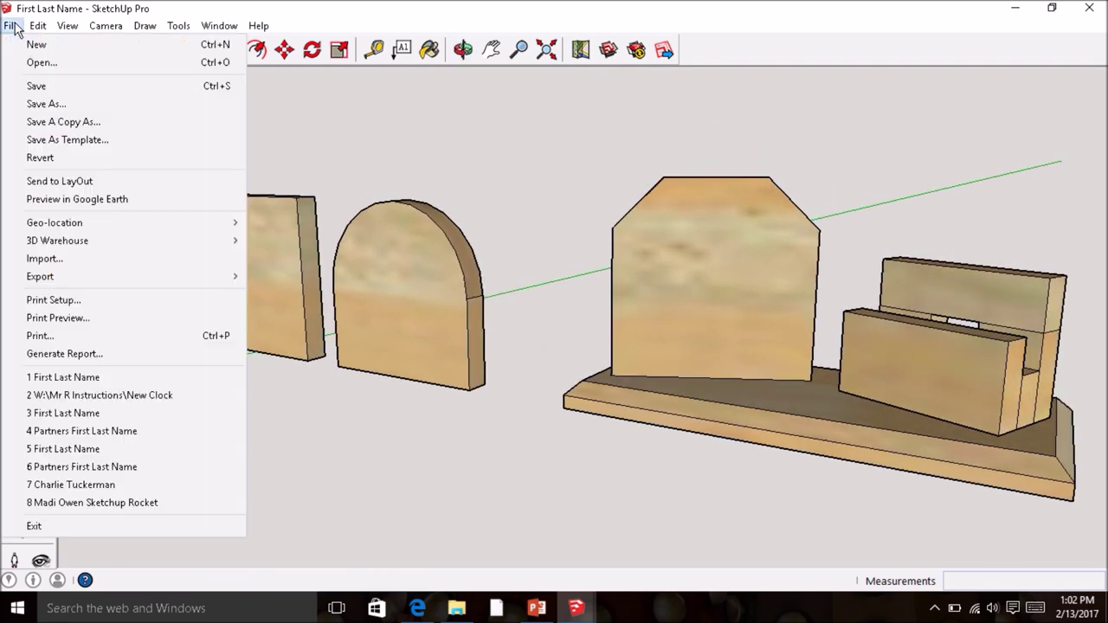
left_click(44, 258)
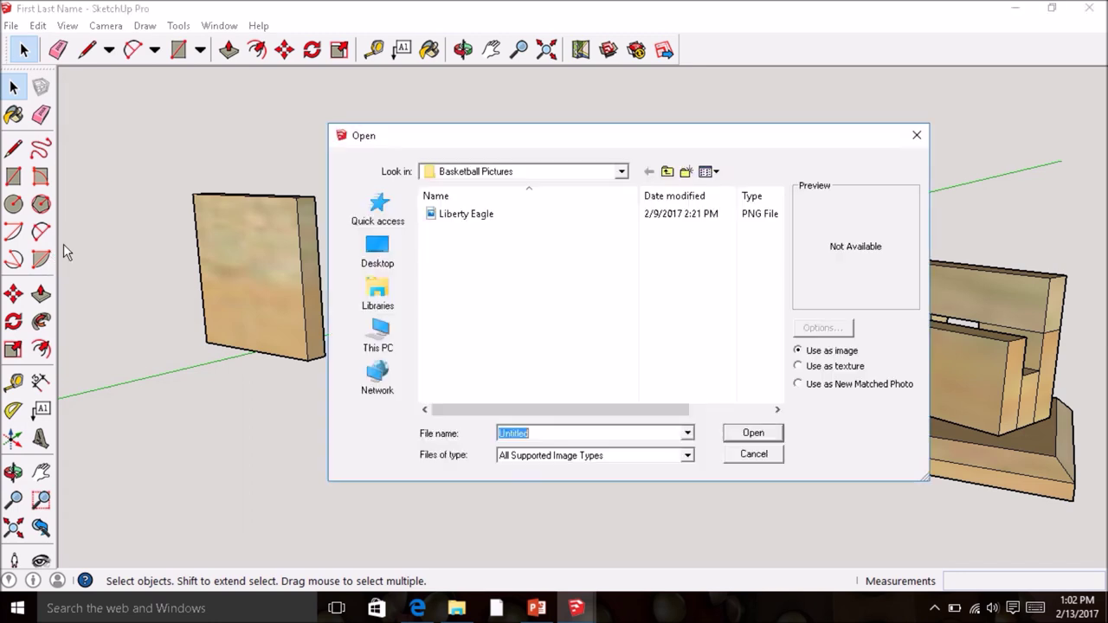
Step: Browse for the import file to LMS Tech Drop > Period 4 > Rotation 4 > Clock Pictures
left_click(490, 172)
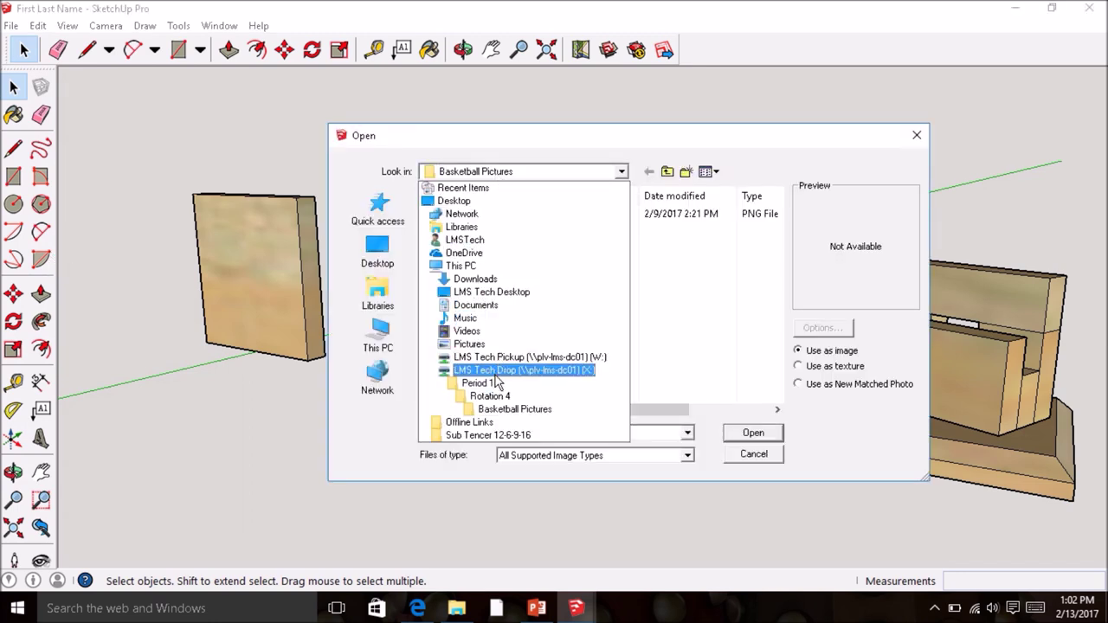
left_click(497, 379)
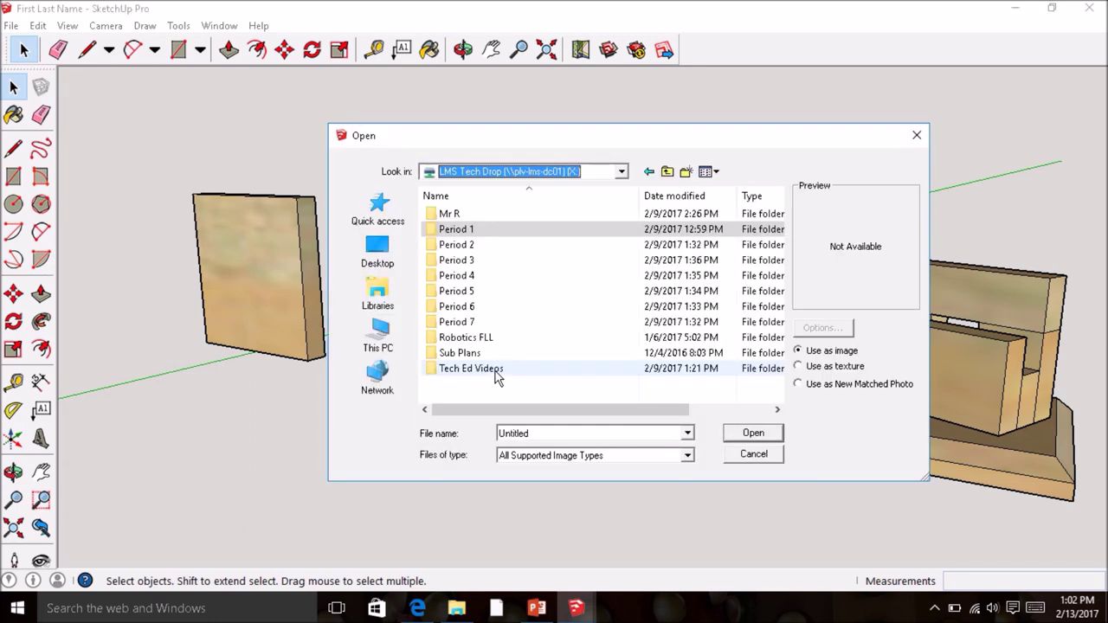
left_click(379, 338)
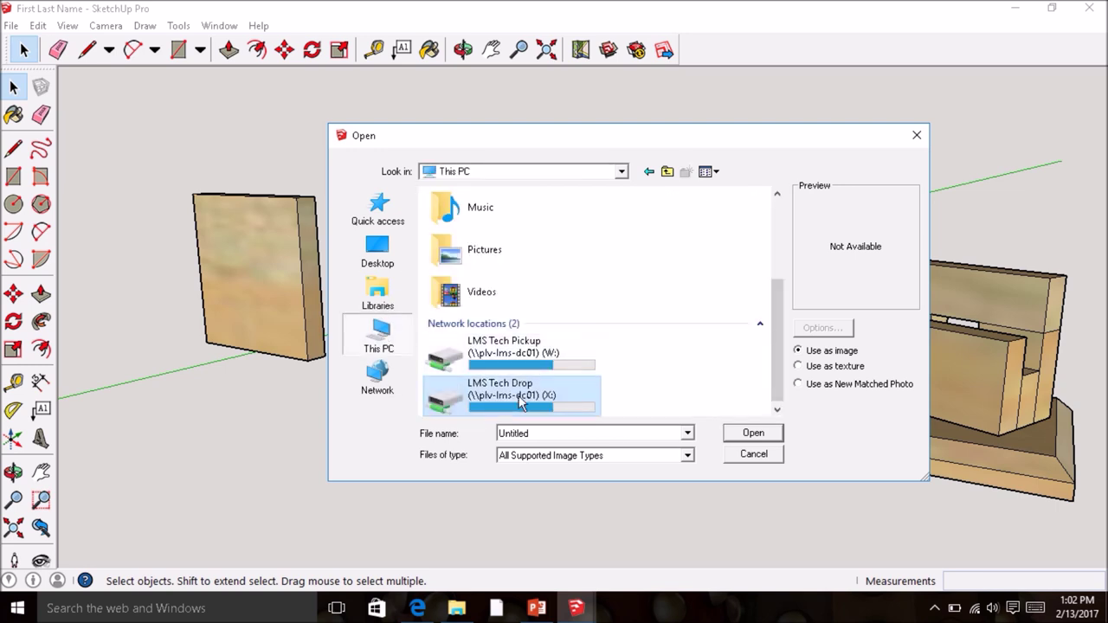
double_click(490, 390)
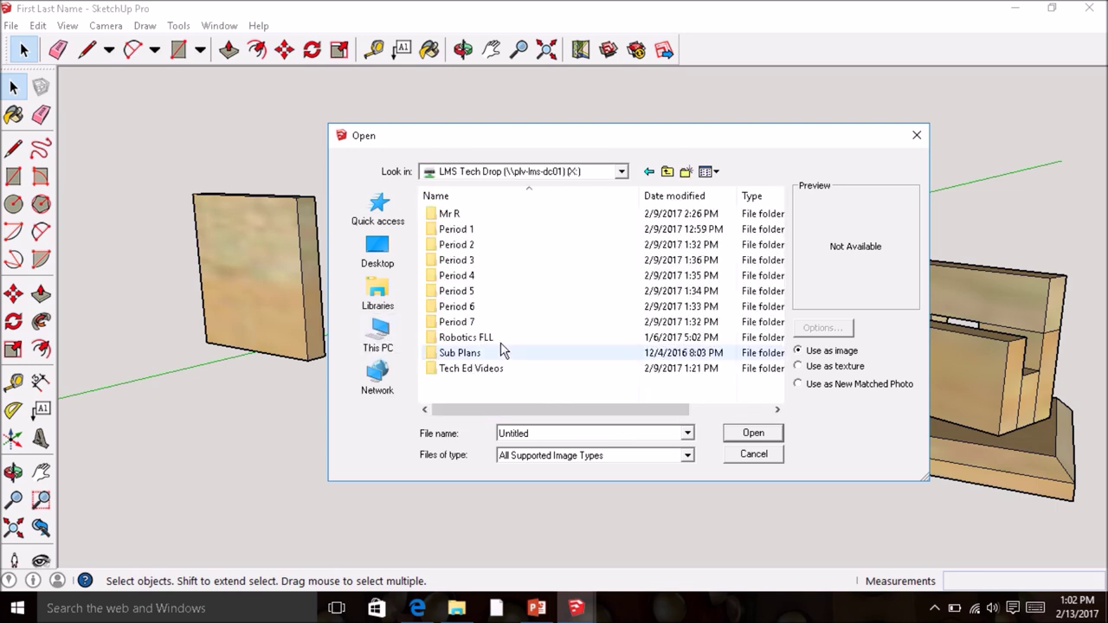
double_click(465, 277)
double_click(459, 260)
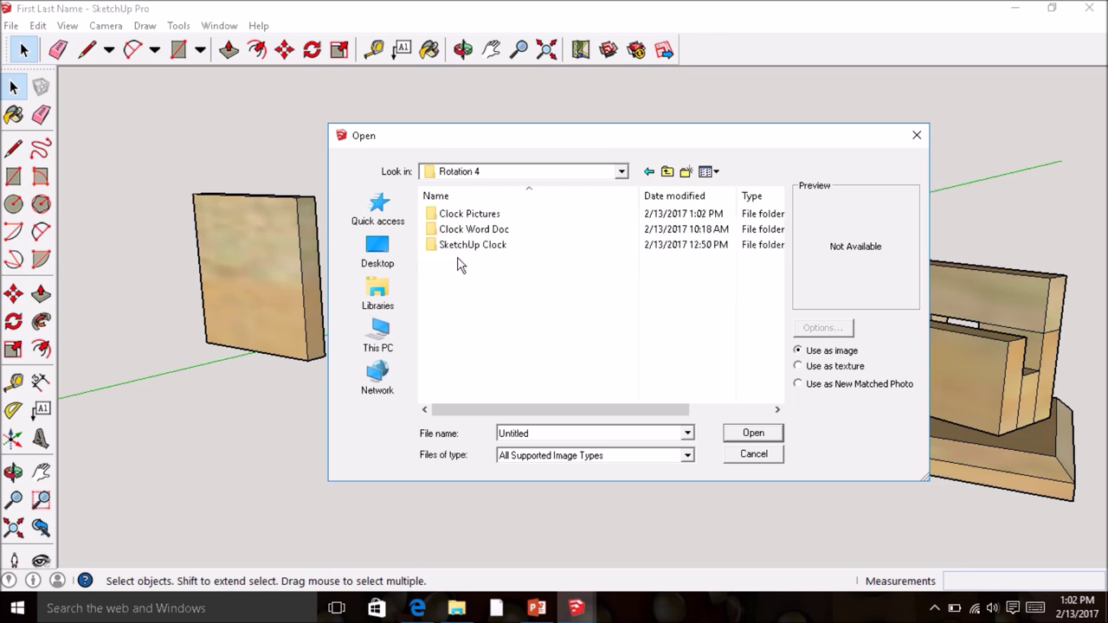
double_click(468, 215)
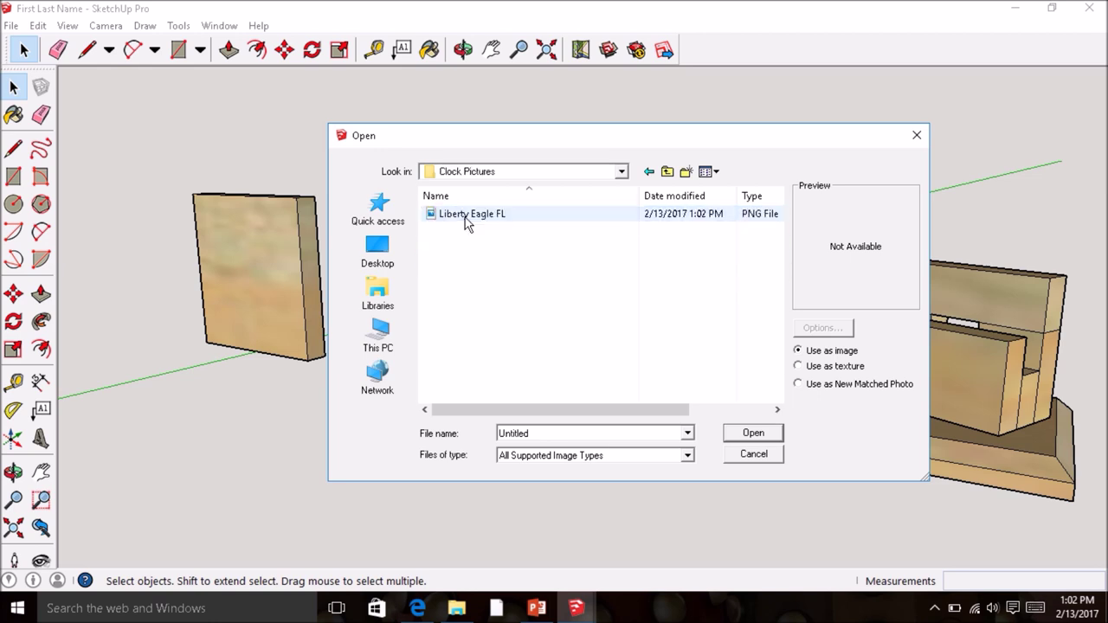
Step: Import Liberty Eagle FL as an image and place it from the clock panel's lower-left front corner across the panel's full width
left_click(465, 217)
left_click(738, 433)
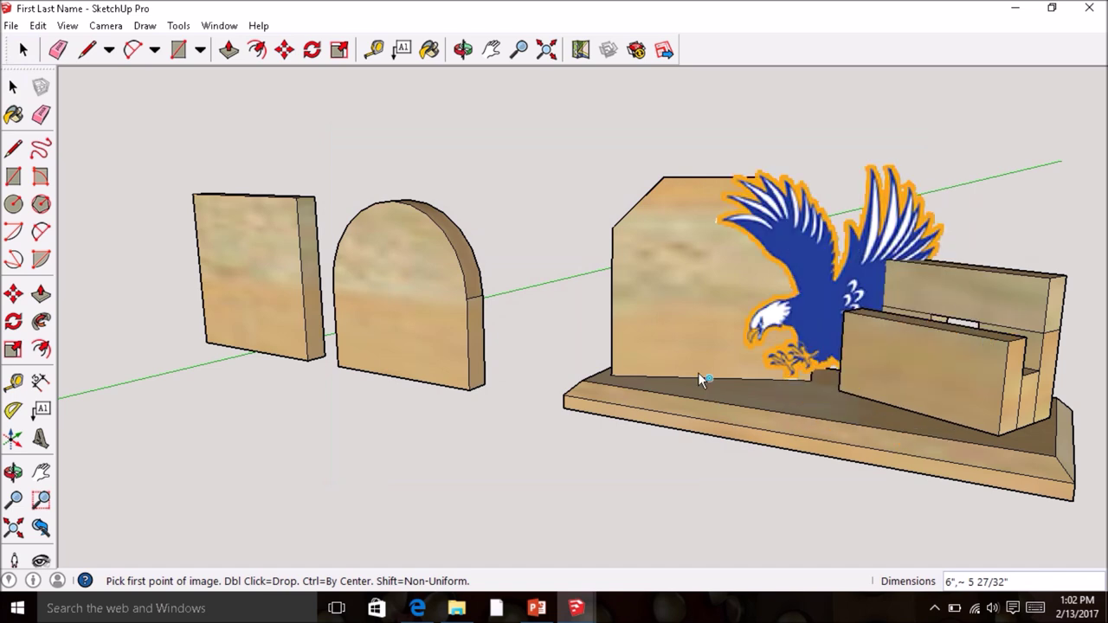
left_click(612, 374)
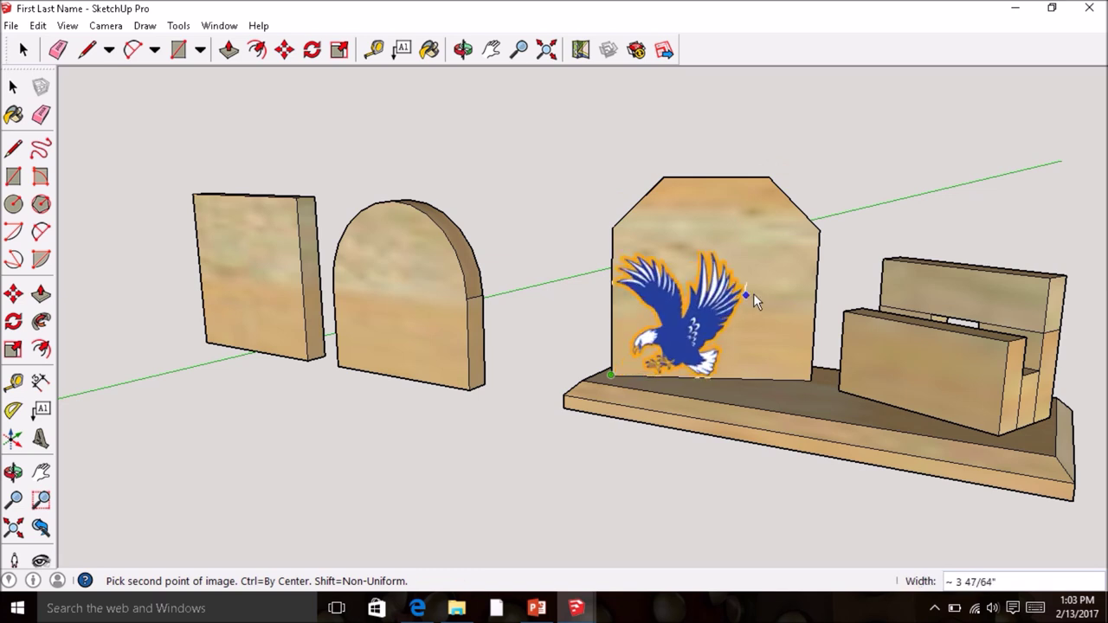
left_click(817, 267)
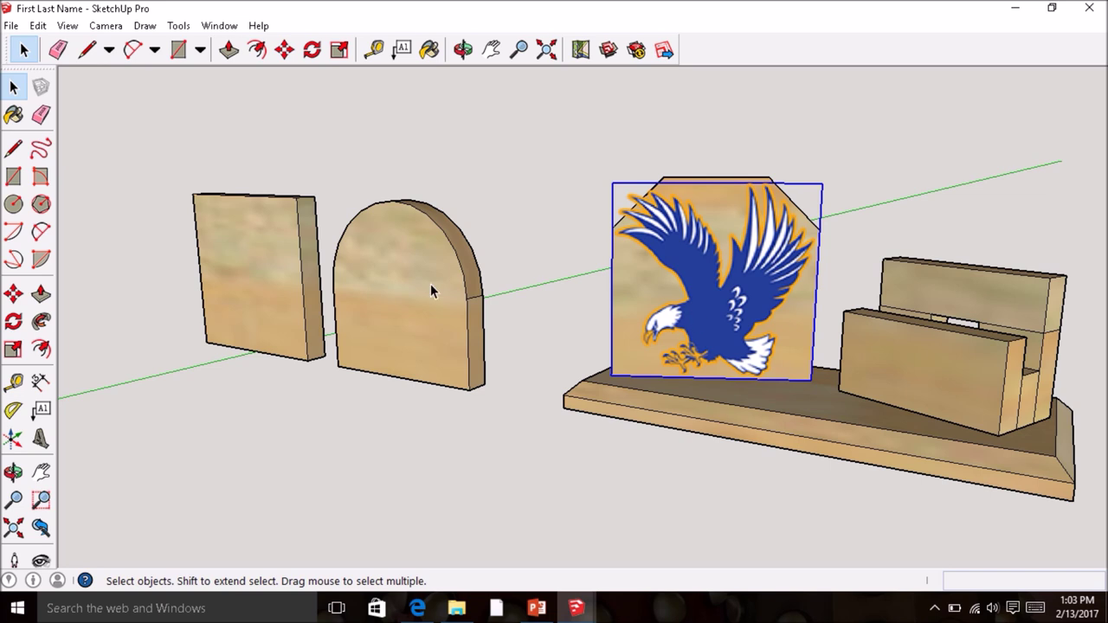
Step: Scale the eagle image to fit the clock panel's face, by about 0.86 from the bottom, 0.86 and 1.05 from the top, 0.97 right and 0.95 left
left_click(14, 351)
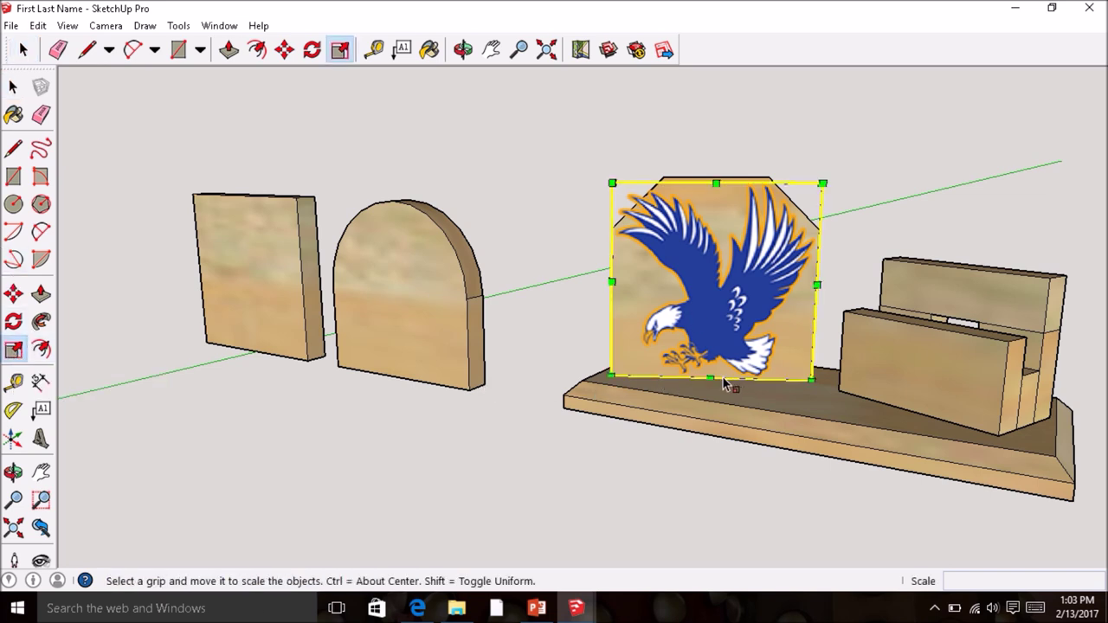
left_click_drag(710, 379, 711, 352)
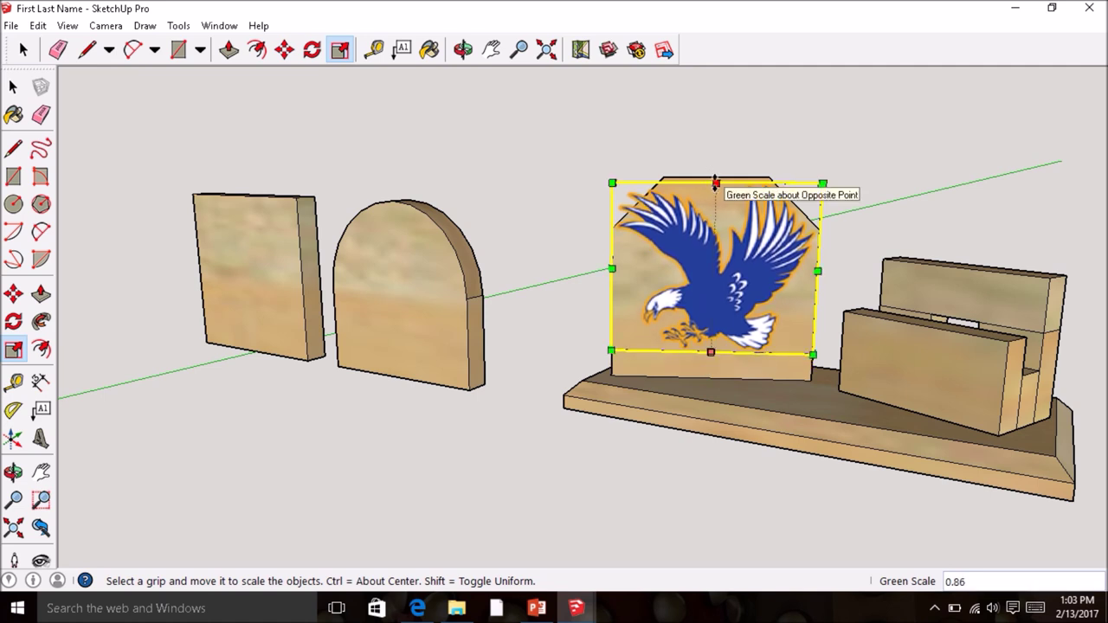
left_click_drag(715, 182, 725, 206)
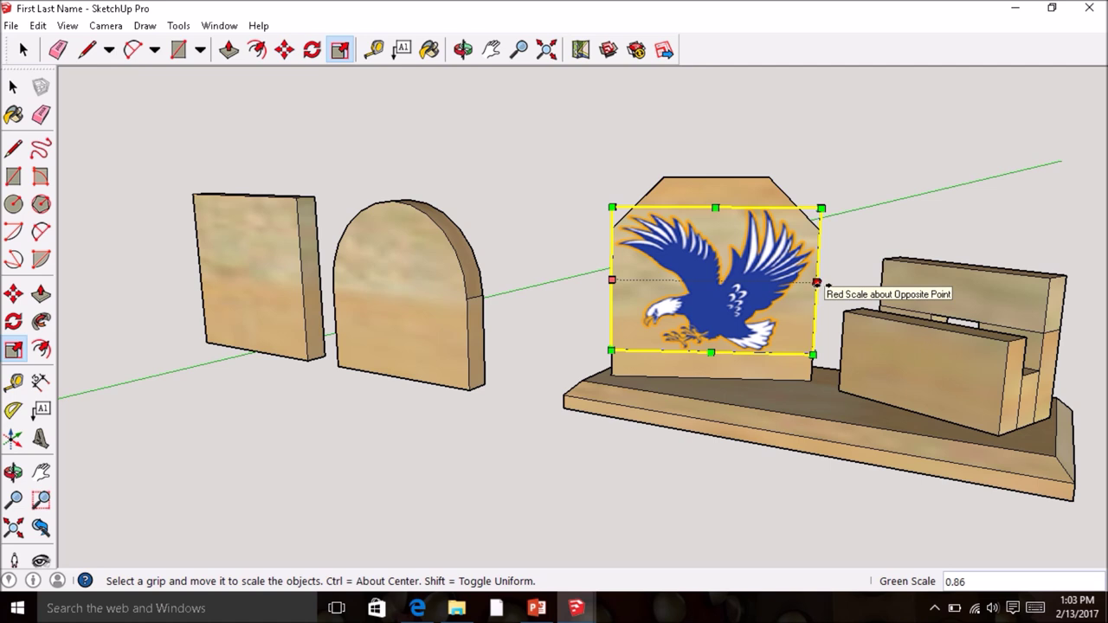
left_click_drag(817, 283, 809, 283)
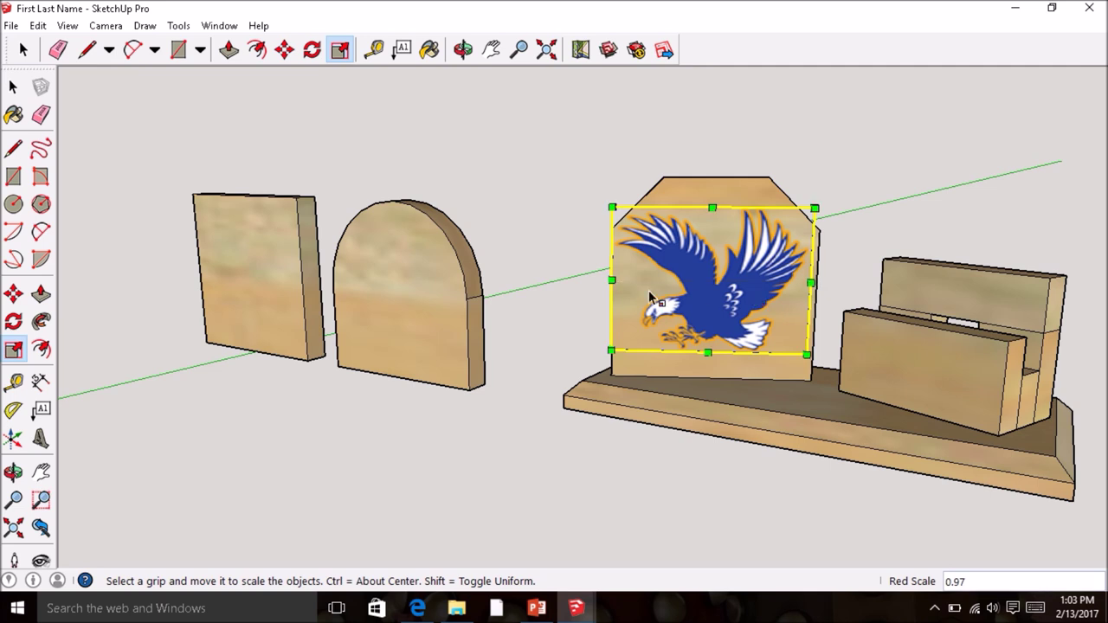
left_click_drag(612, 280, 622, 281)
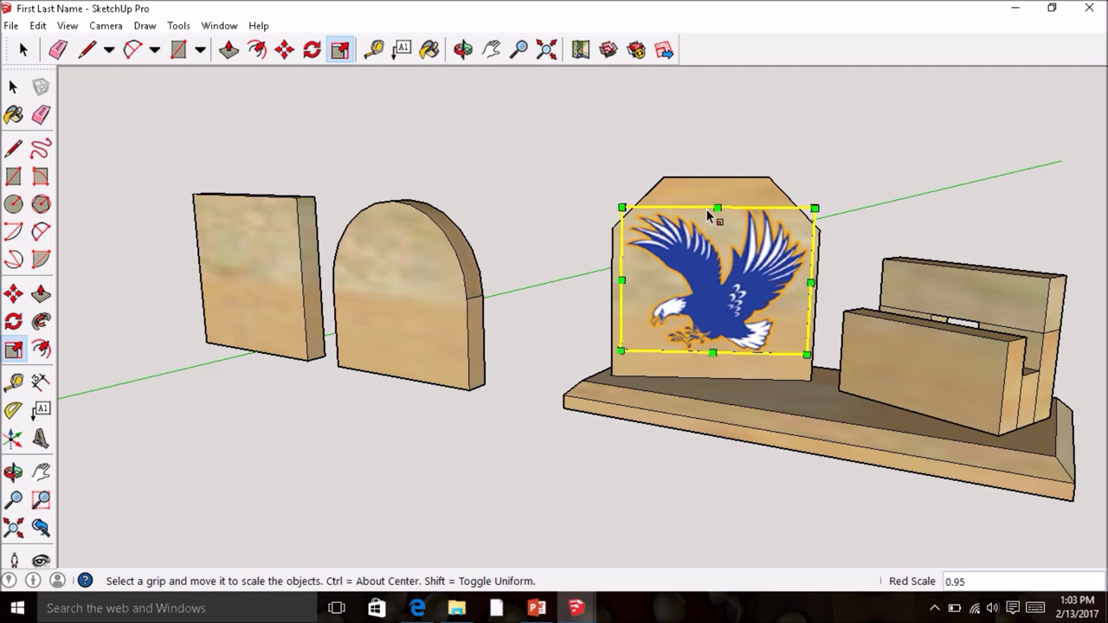
left_click_drag(717, 209, 718, 201)
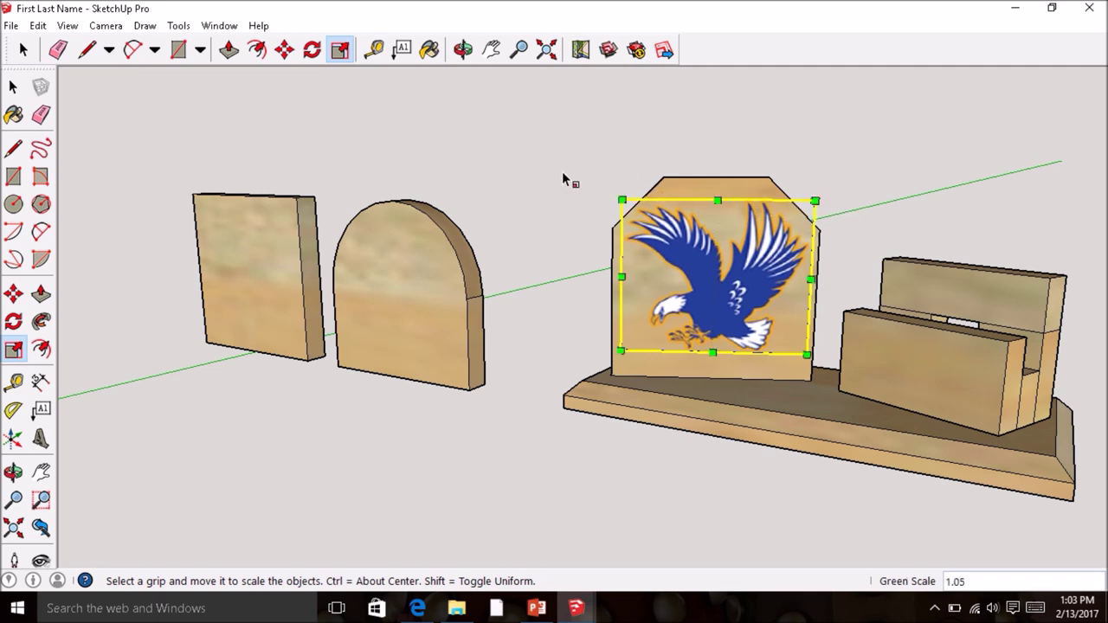
left_click(17, 89)
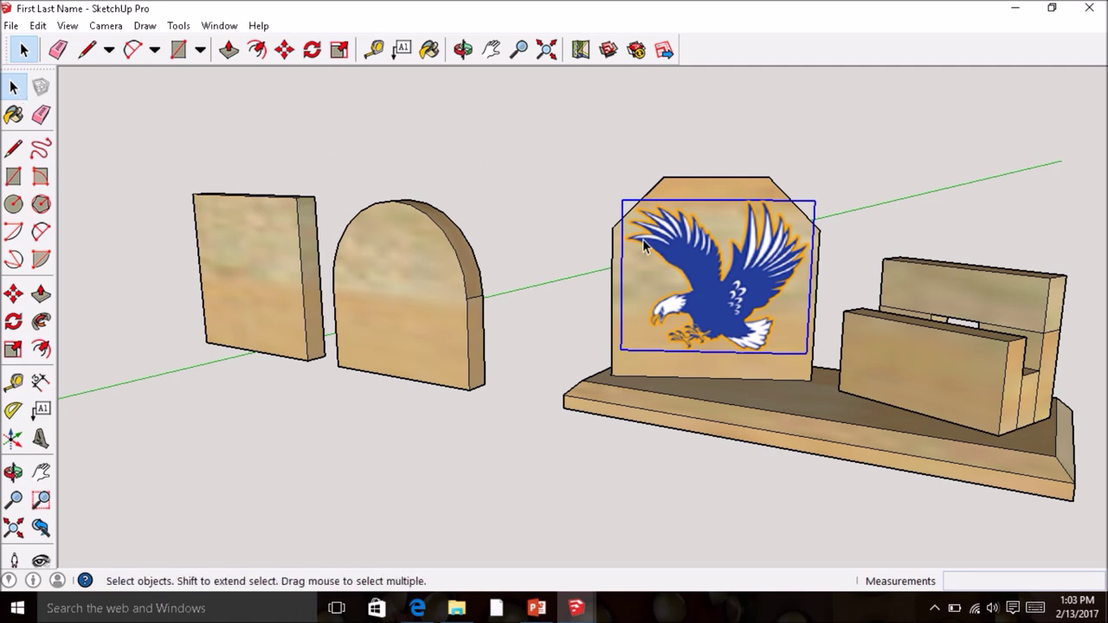
left_click(528, 176)
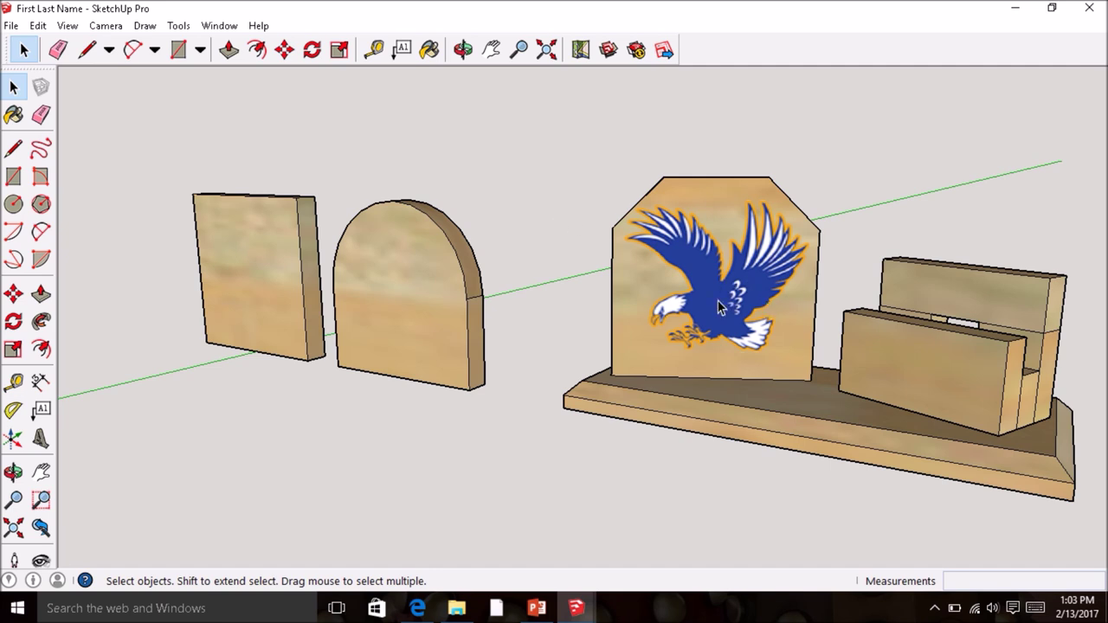
Step: Look at the three finished clocks in the New Clock model, and return to the First Last Name model
left_click(573, 611)
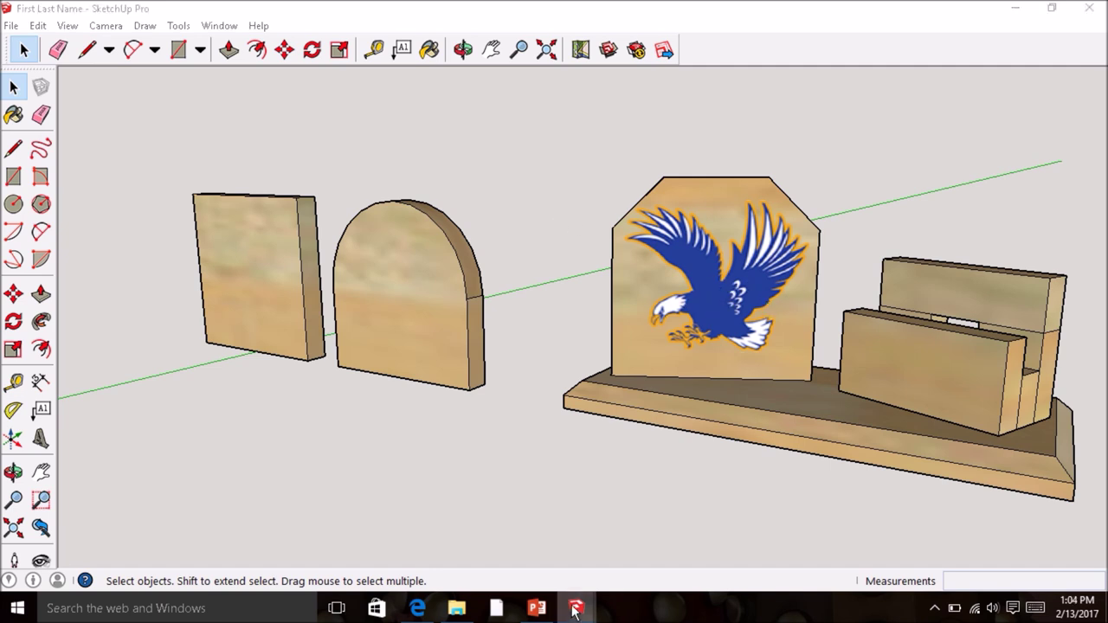
left_click(802, 533)
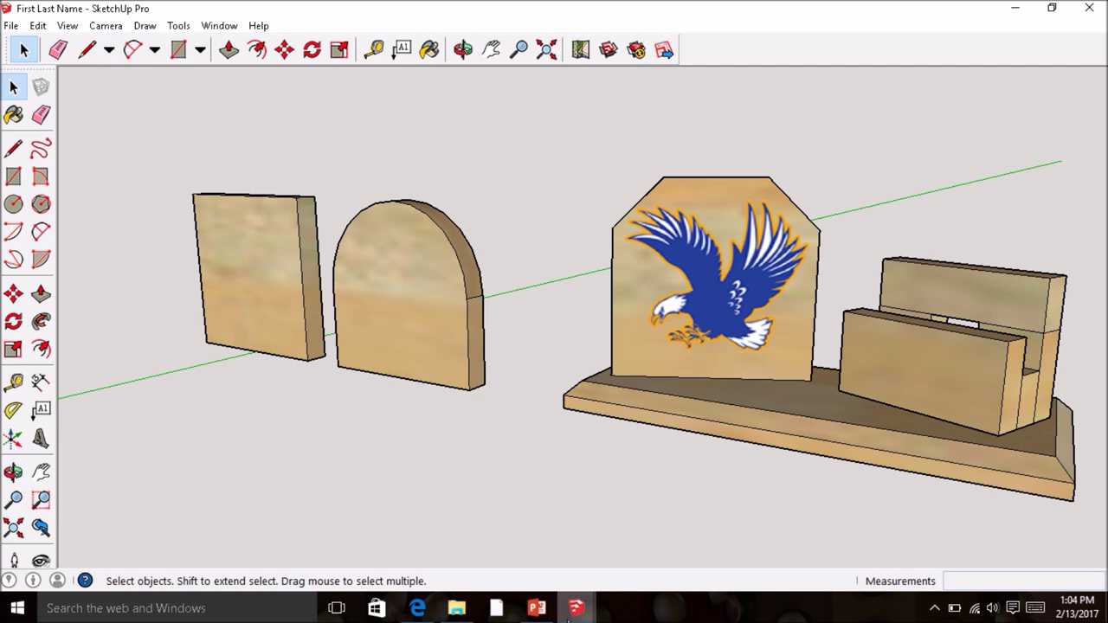
left_click(573, 610)
left_click(418, 539)
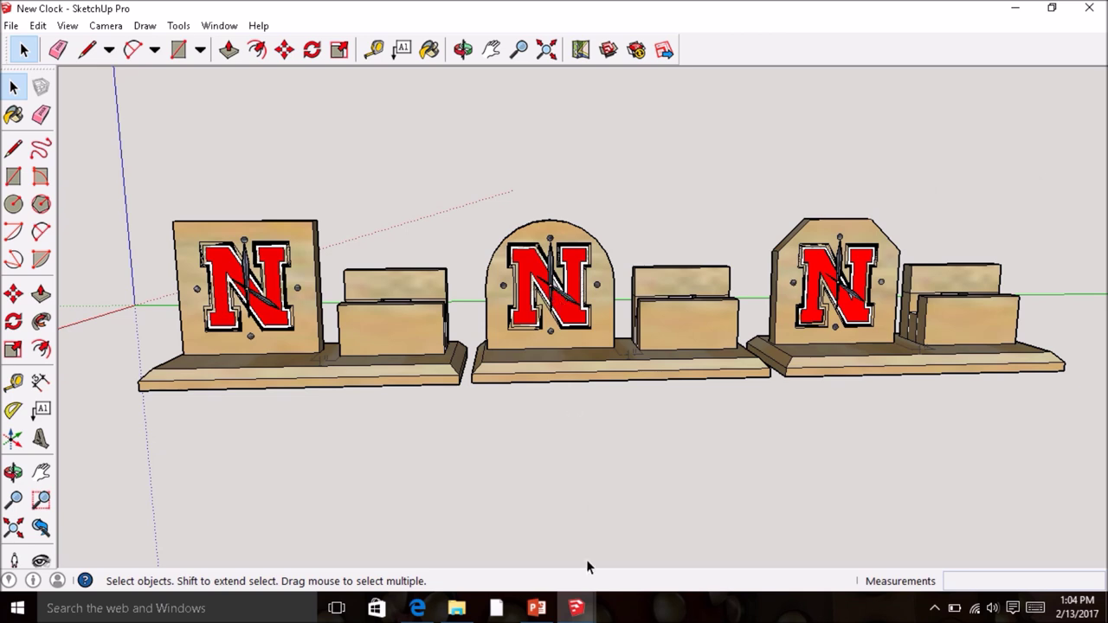
left_click(576, 612)
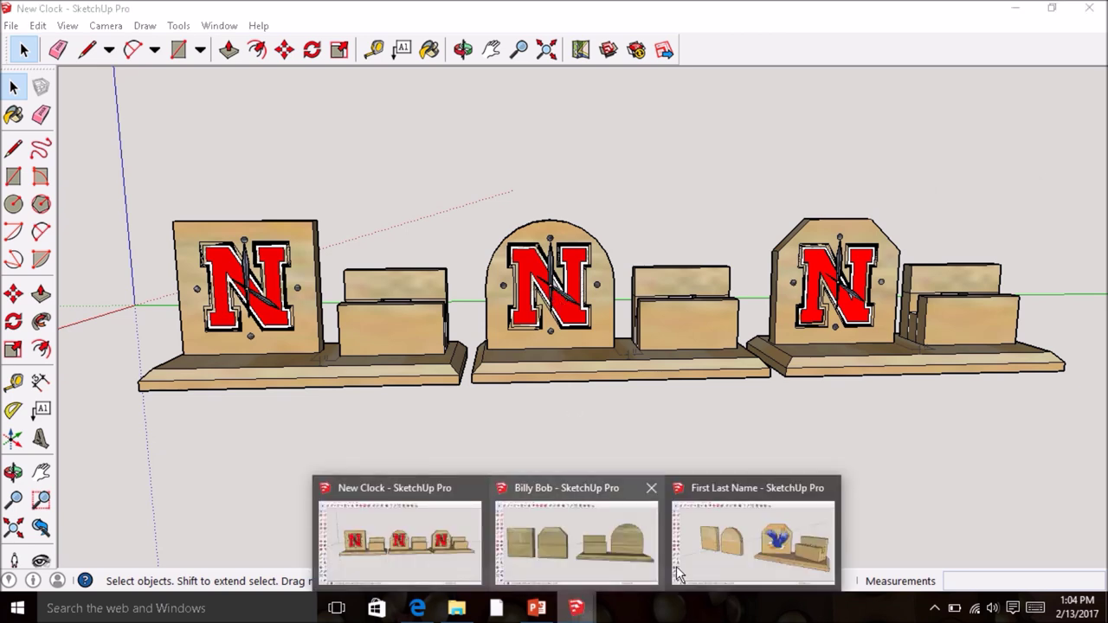
left_click(728, 529)
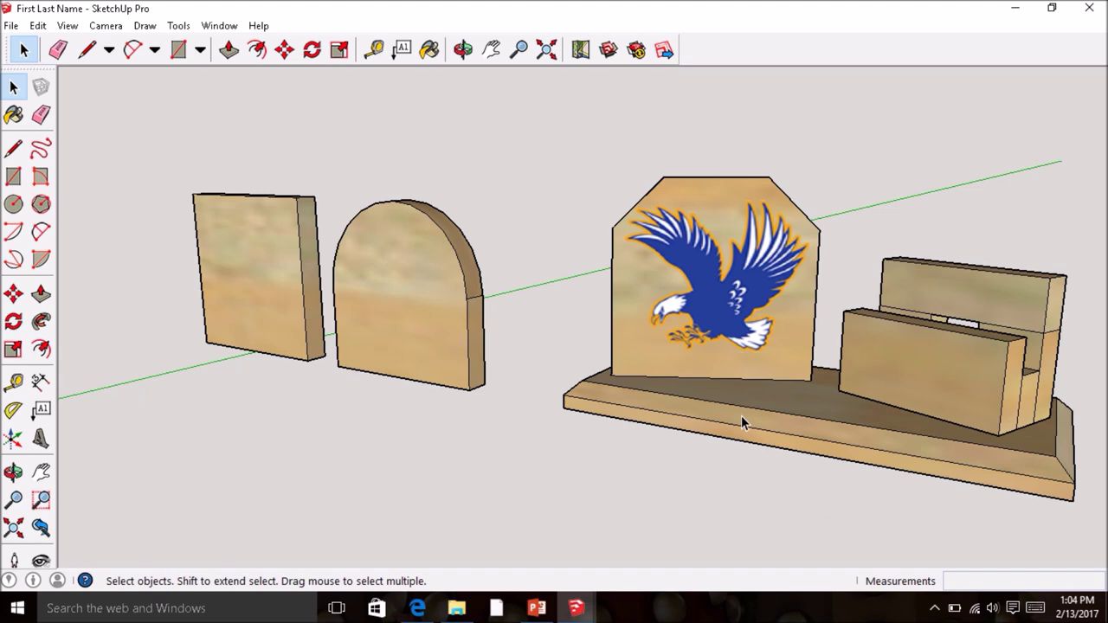
Step: Switch to the Edge browser and run an image search for "liberty the word"
left_click(418, 608)
left_click(172, 12)
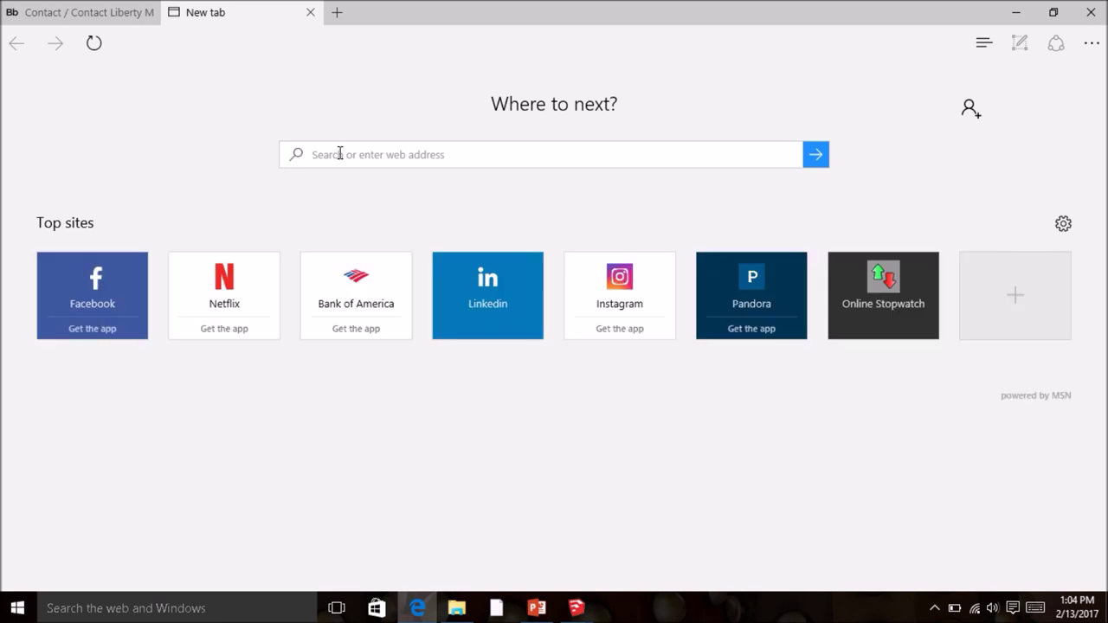
type("liberty")
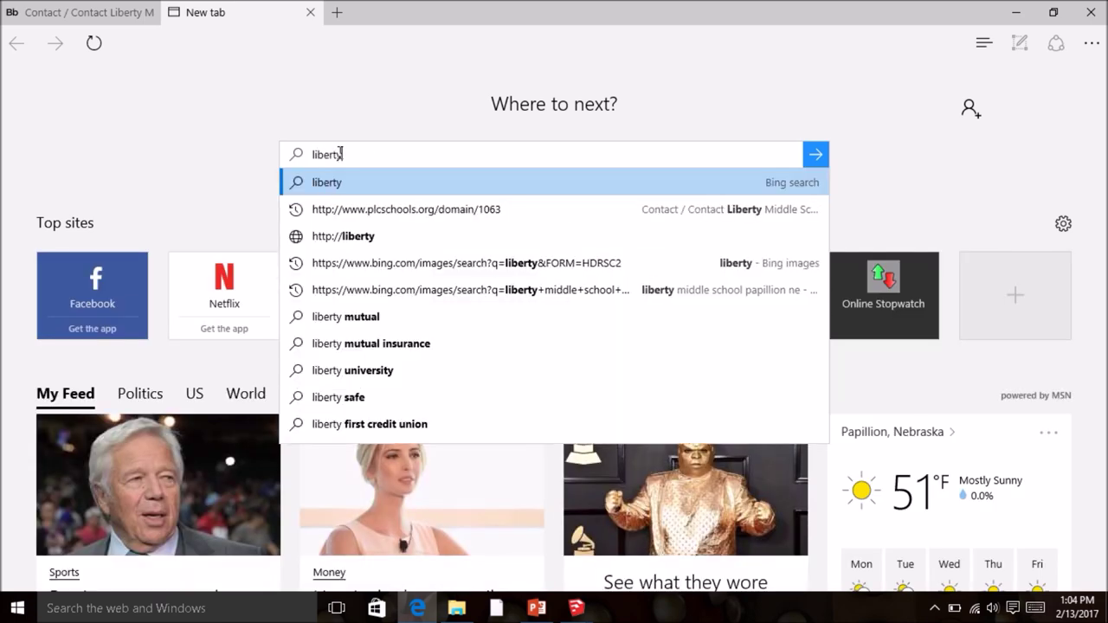
type(" the word")
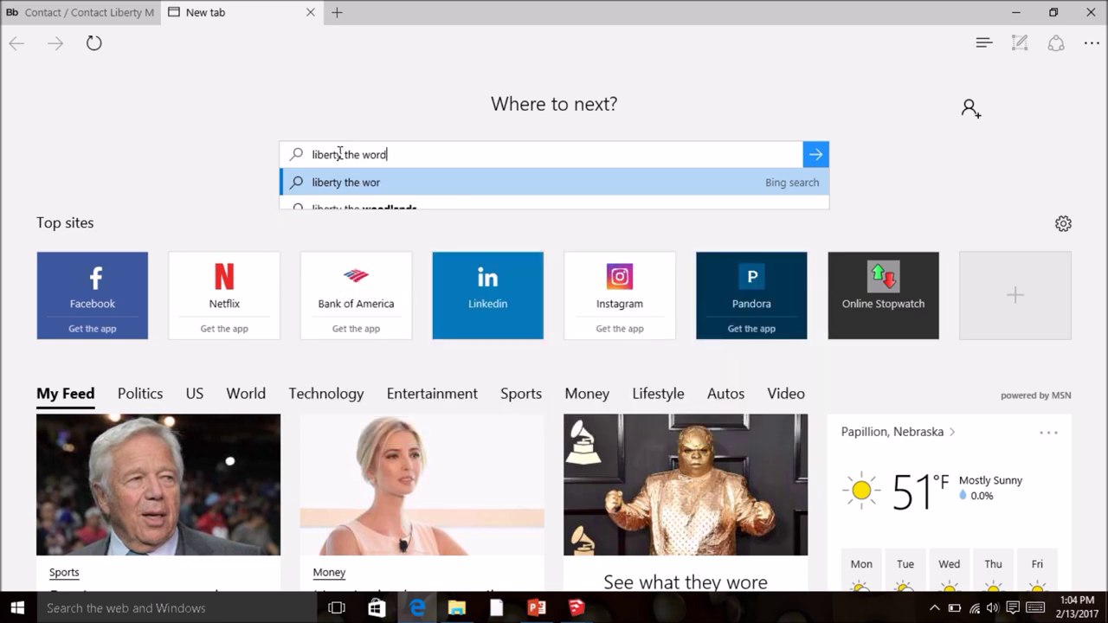
key("Return")
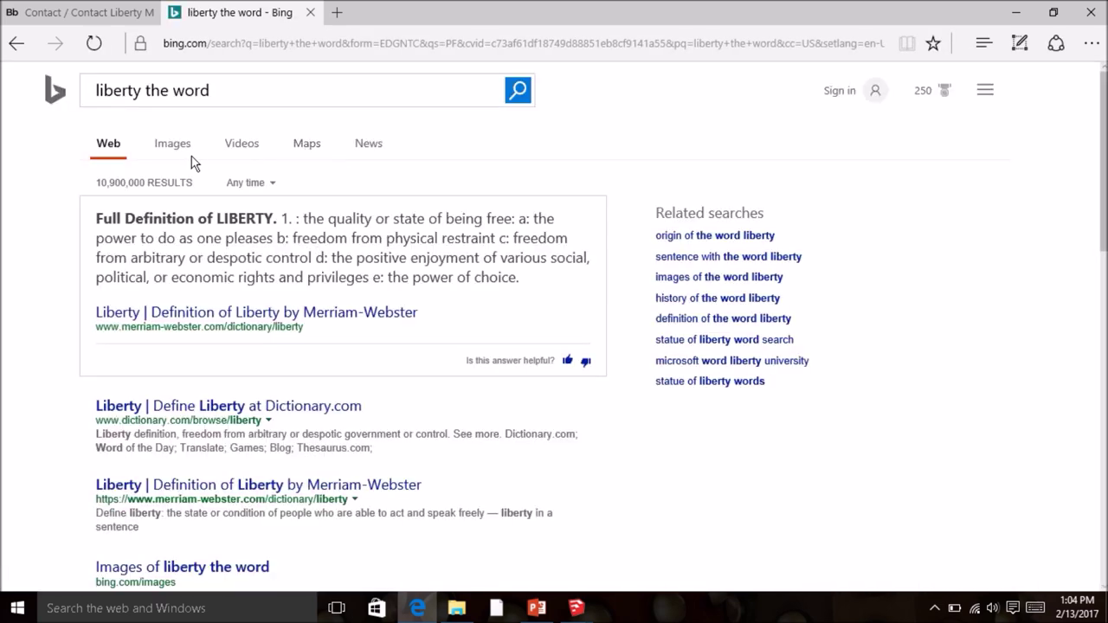
left_click(172, 144)
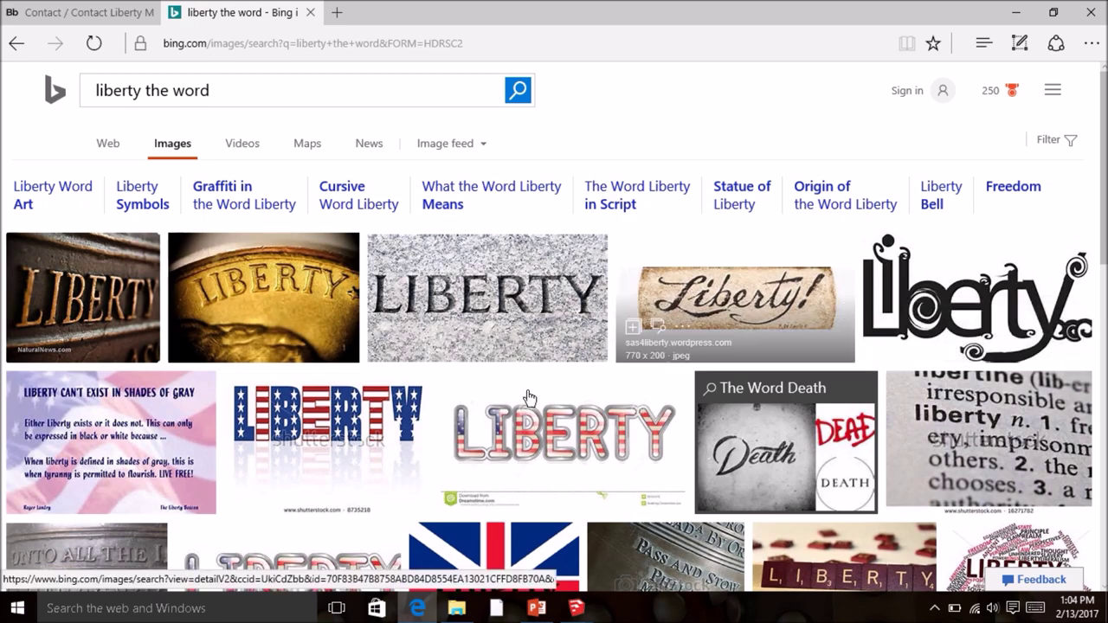
Step: Look through the image results for a Liberty word logo suited to the holder's front panel
scroll(358, 397, "down", 3)
scroll(358, 396, "down", 1)
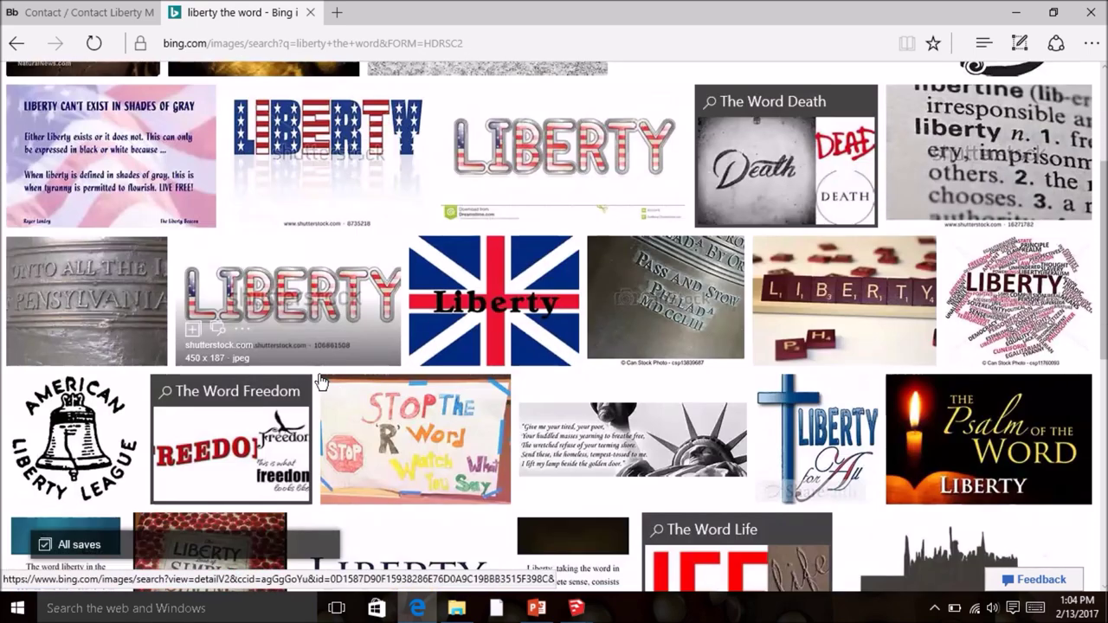
scroll(316, 352, "down", 2)
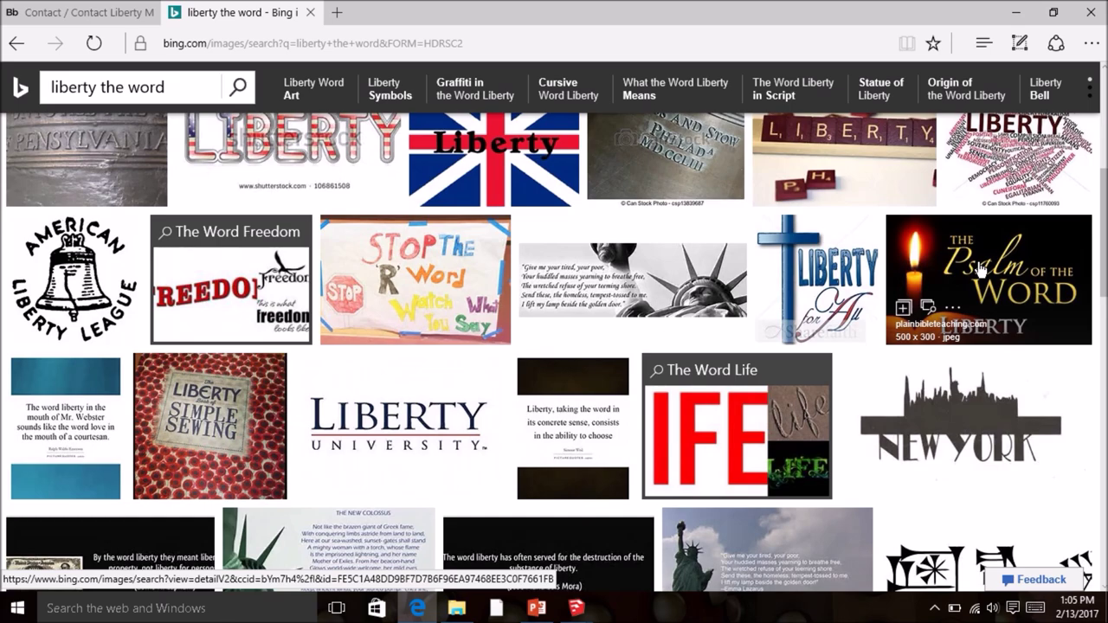
scroll(995, 338, "down", 6)
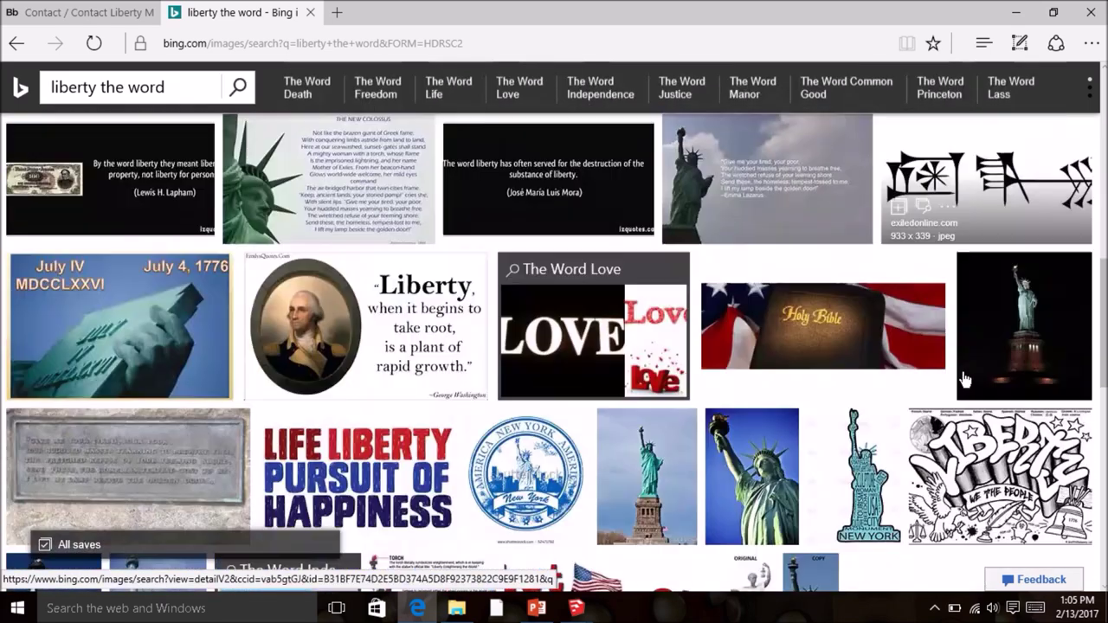
scroll(963, 378, "down", 8)
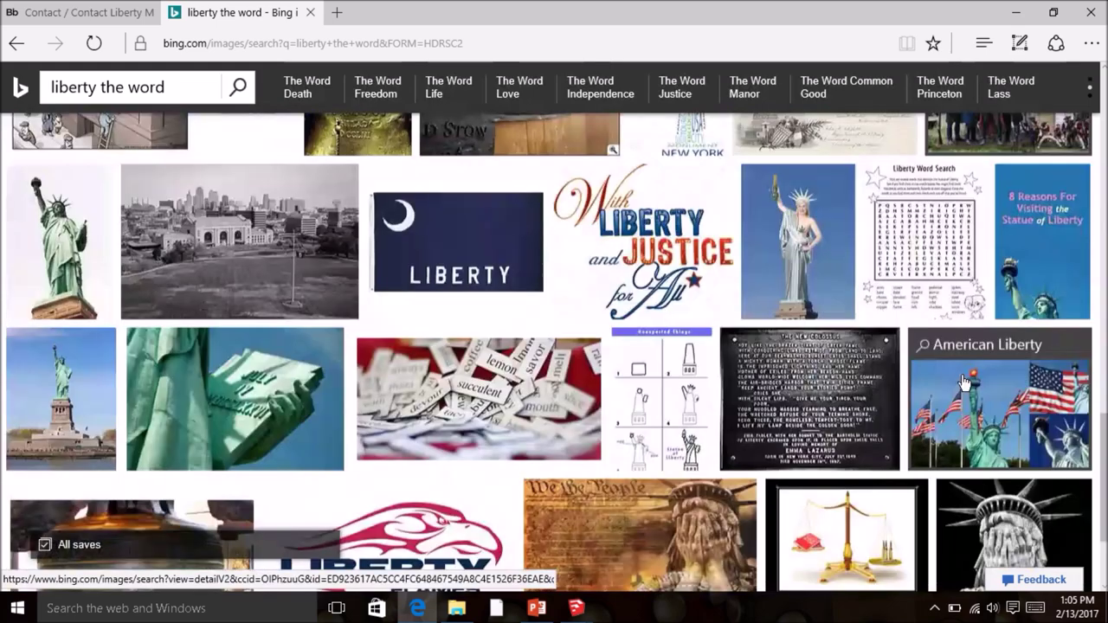
scroll(963, 378, "up", 3)
scroll(962, 385, "down", 6)
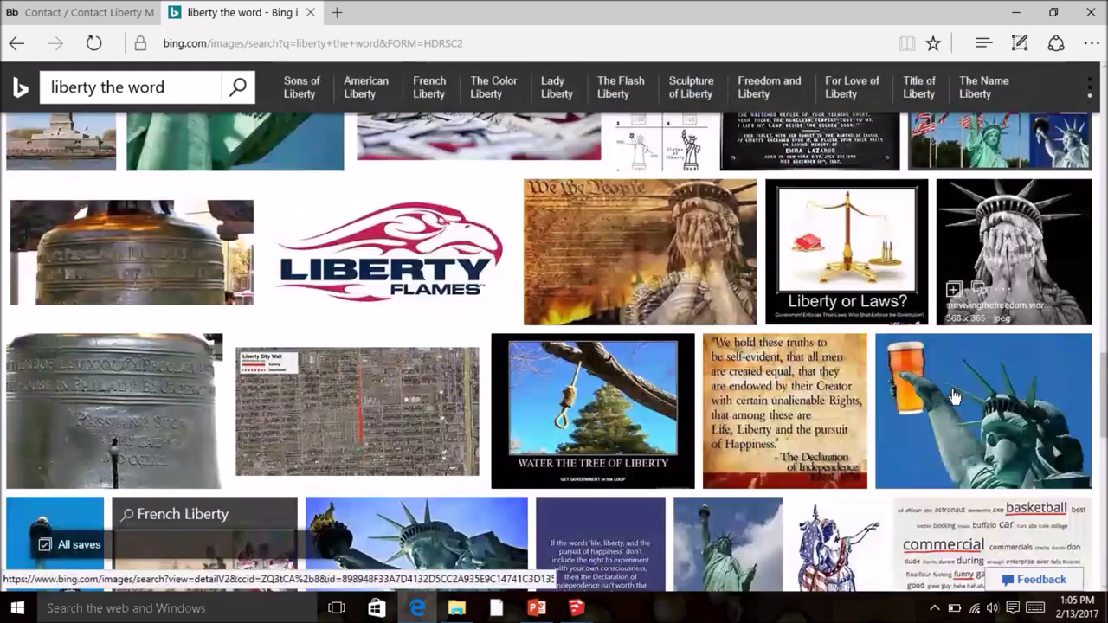
scroll(952, 397, "down", 2)
scroll(401, 383, "up", 2)
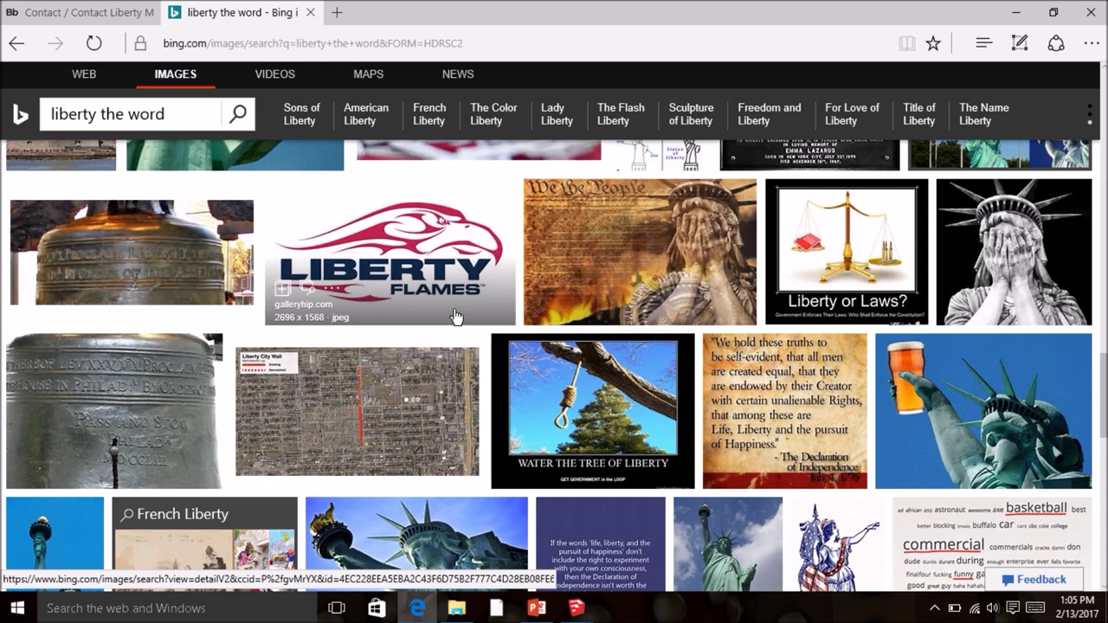
right_click(411, 253)
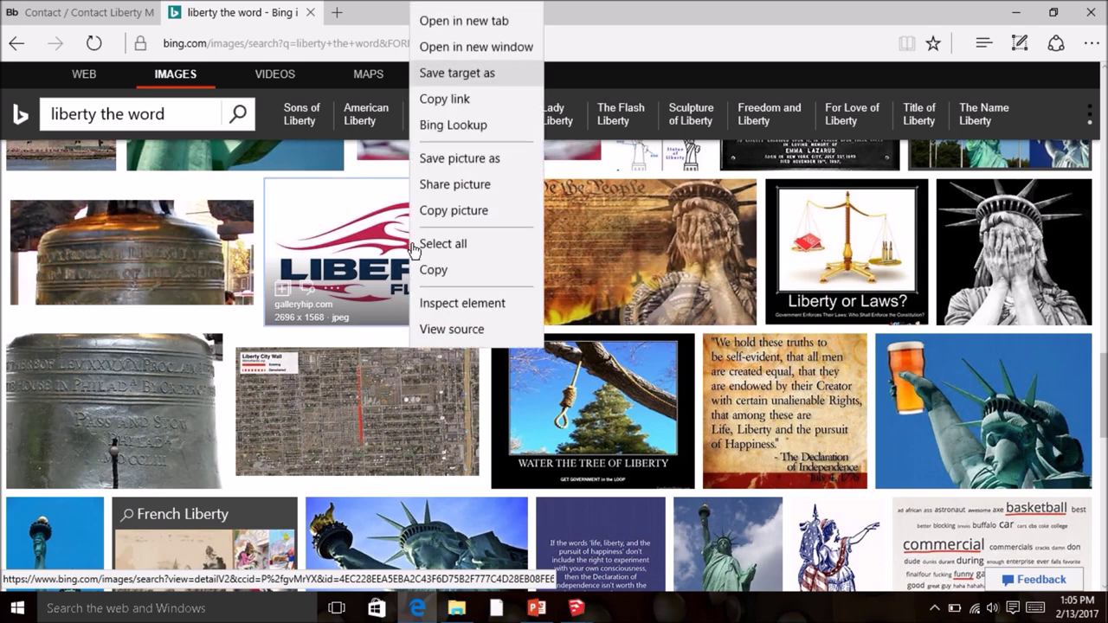
left_click(430, 157)
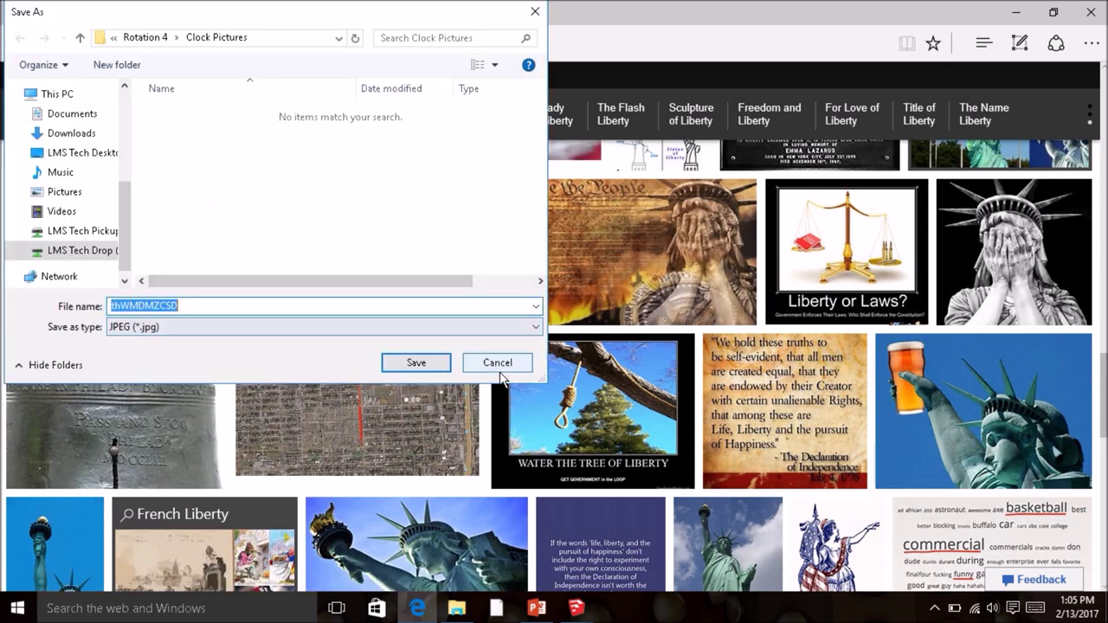
left_click(499, 363)
Step: Open the Liberty Flames logo's large preview and save the picture as liberty FL in the Clock Pictures folder
left_click(410, 264)
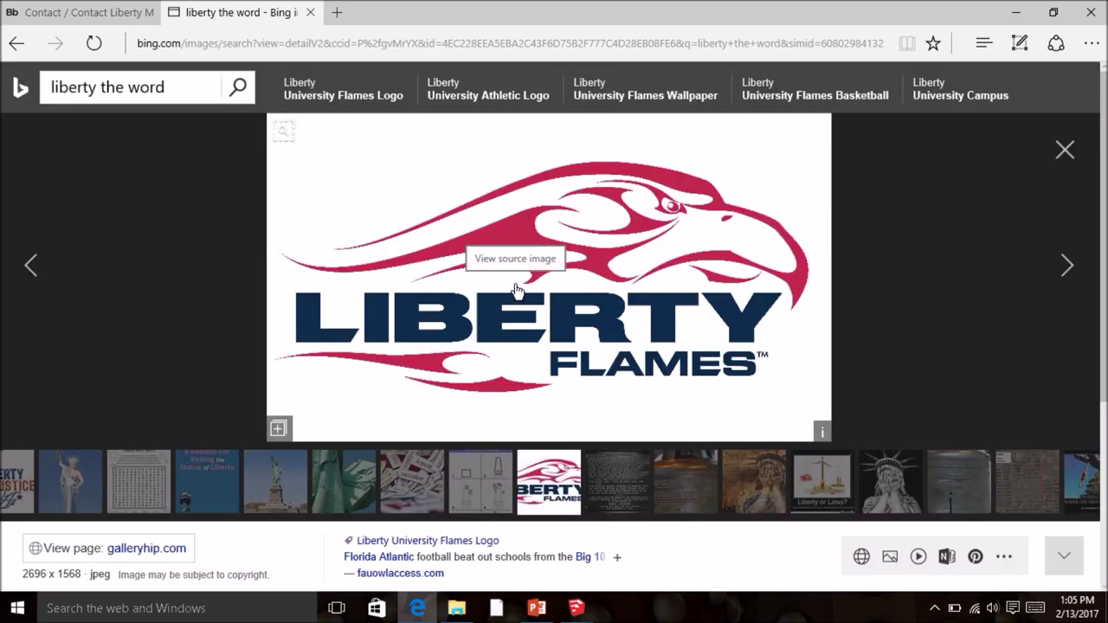
right_click(518, 289)
left_click(558, 342)
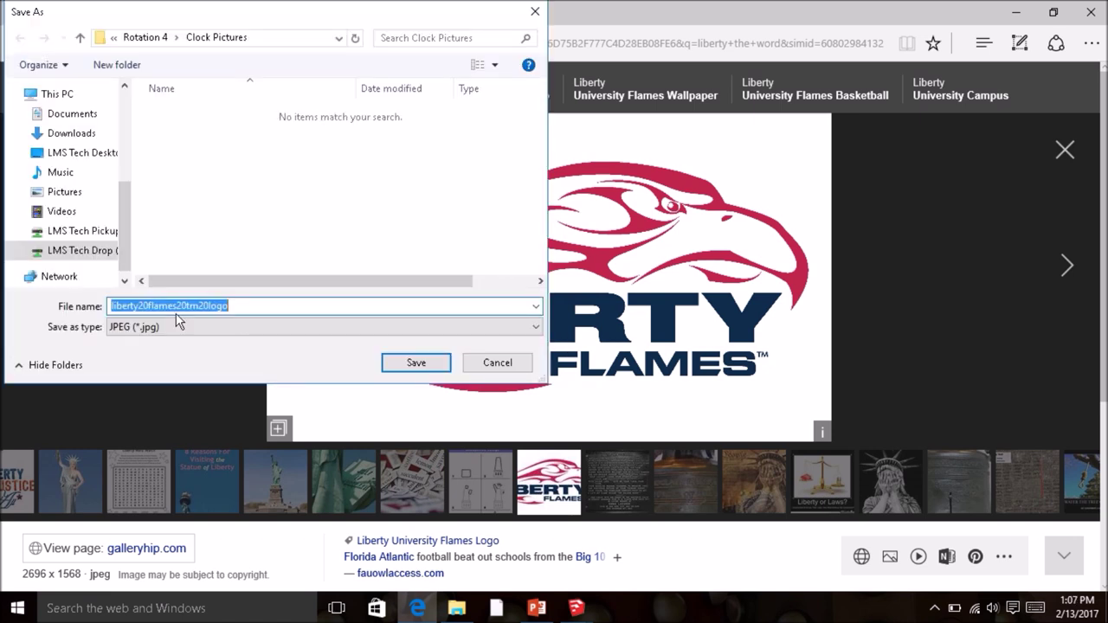
left_click(251, 307)
left_click_drag(251, 307, 149, 305)
key("BackSpace")
key("BackSpace")
key("BackSpace")
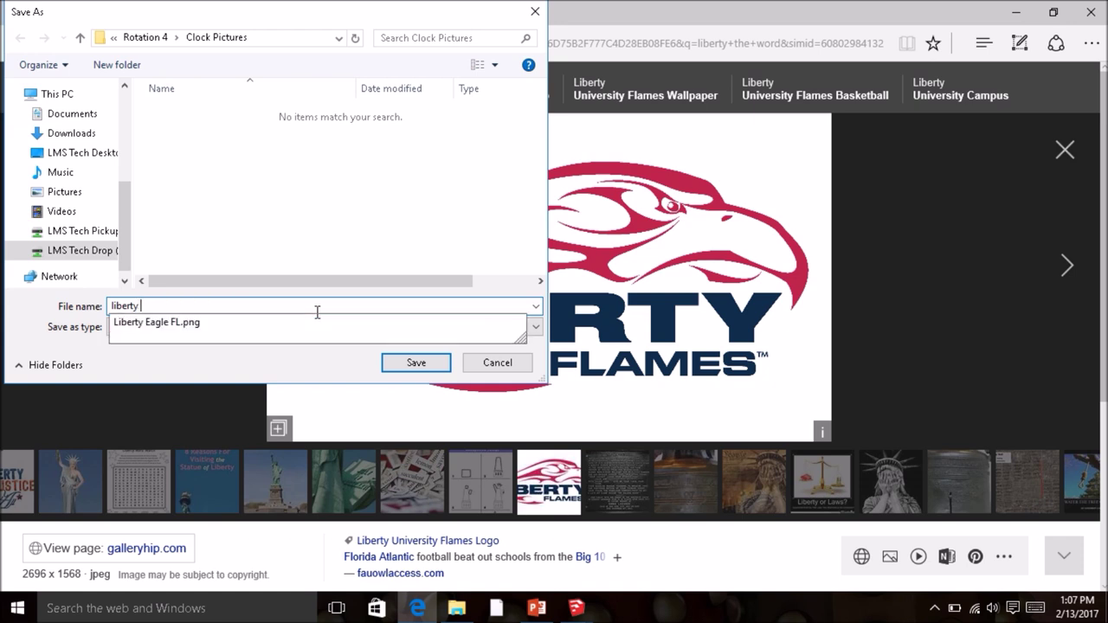
type("FL")
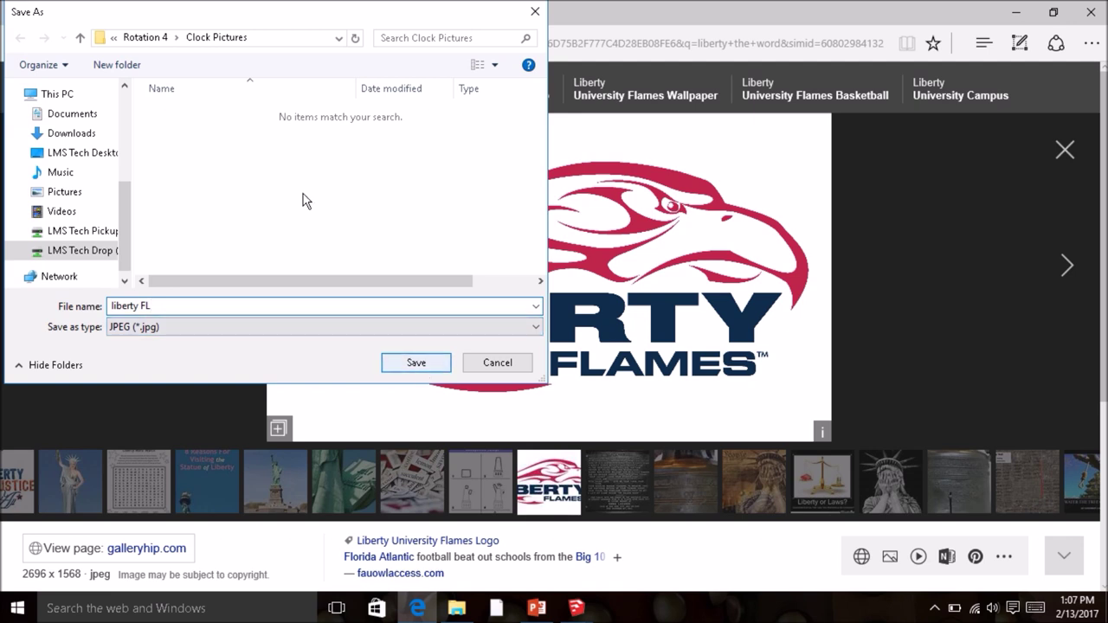
left_click(338, 39)
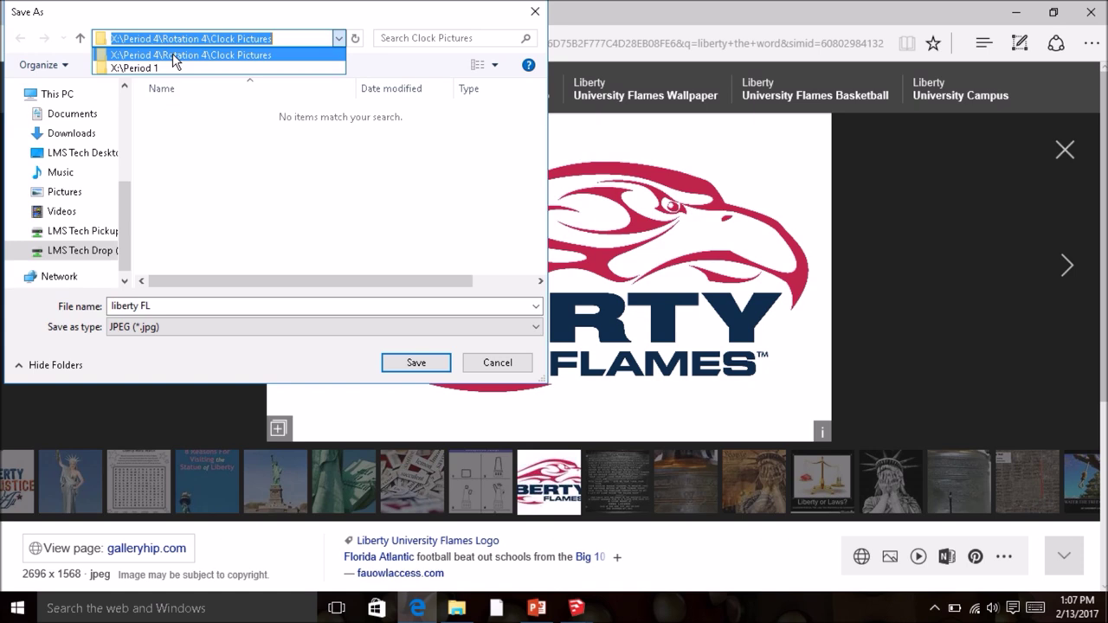
left_click(414, 366)
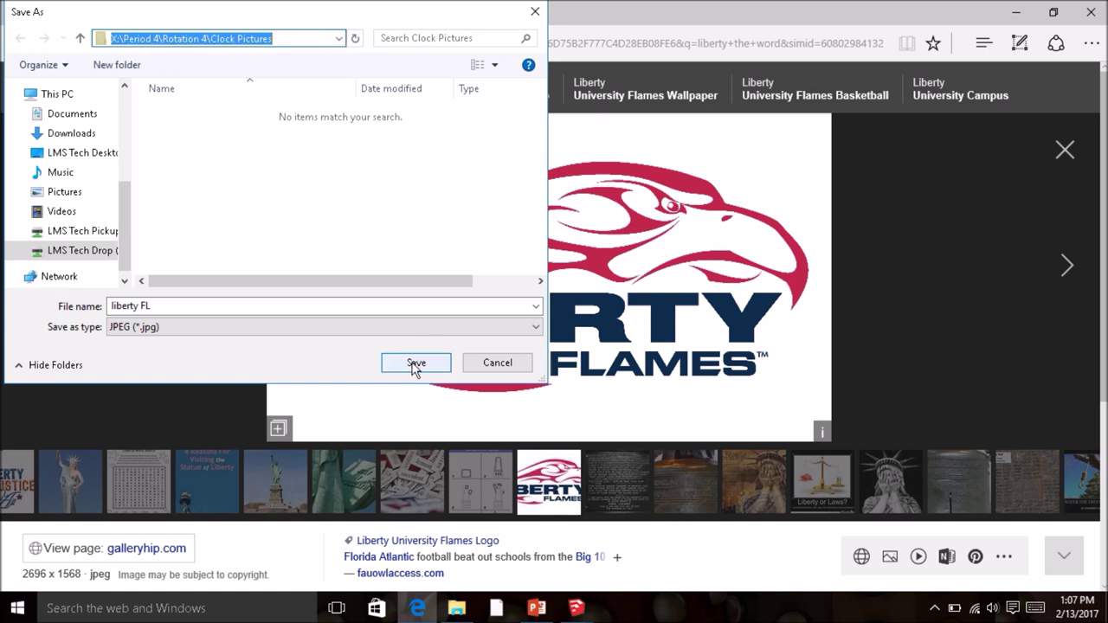
left_click(414, 366)
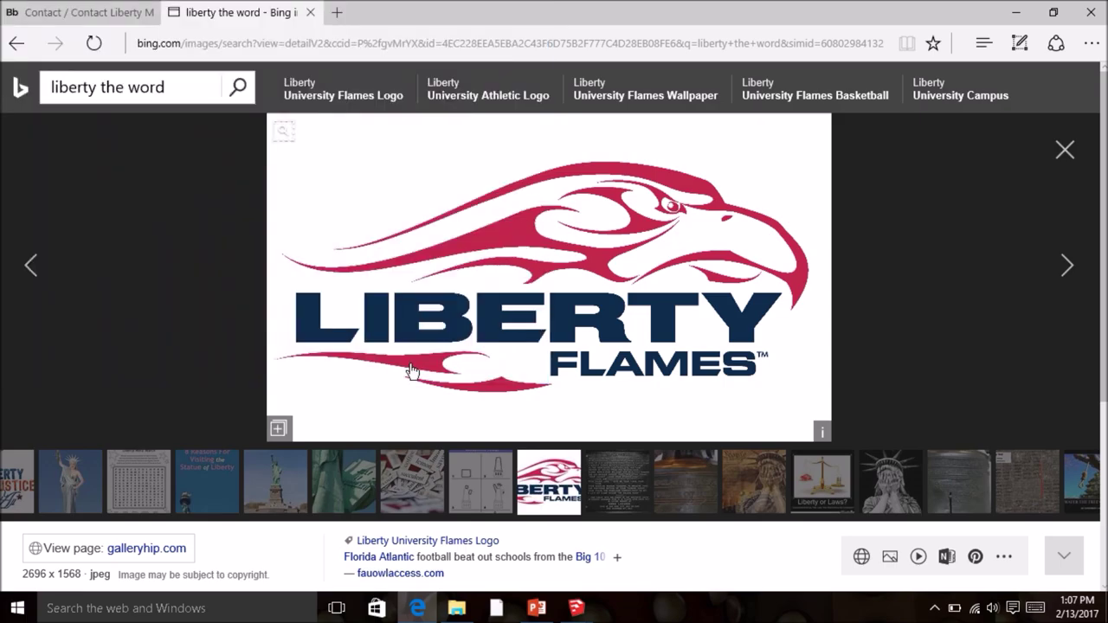
Step: In SketchUp's First Last Name model, import liberty FL as an image and place it from the holder front panel's lower-left corner at full panel height
left_click(577, 608)
left_click(741, 551)
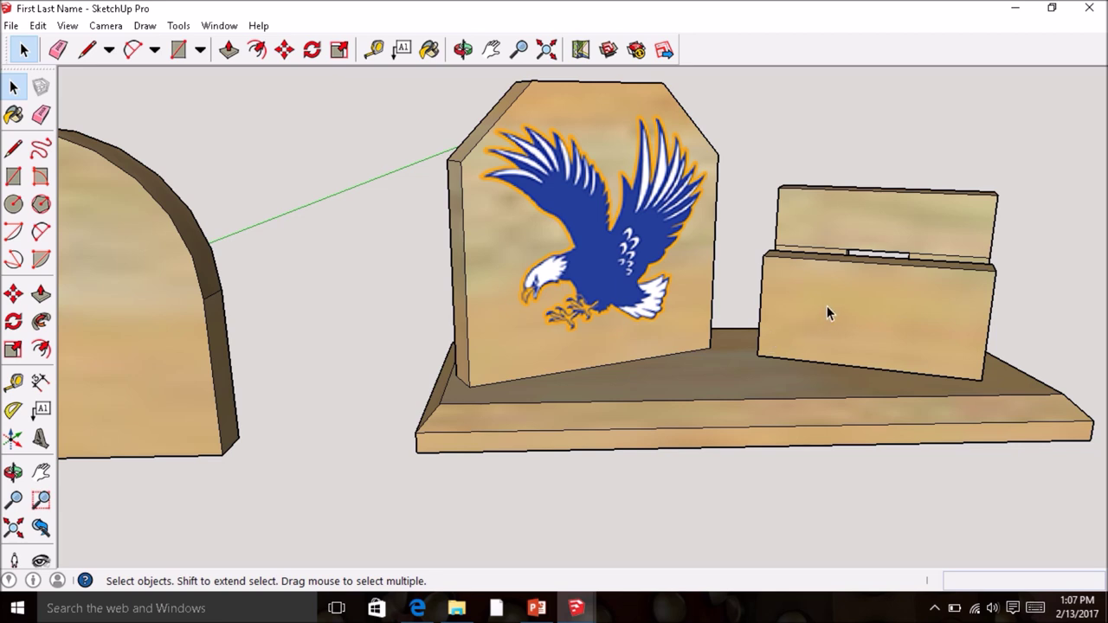
left_click(12, 28)
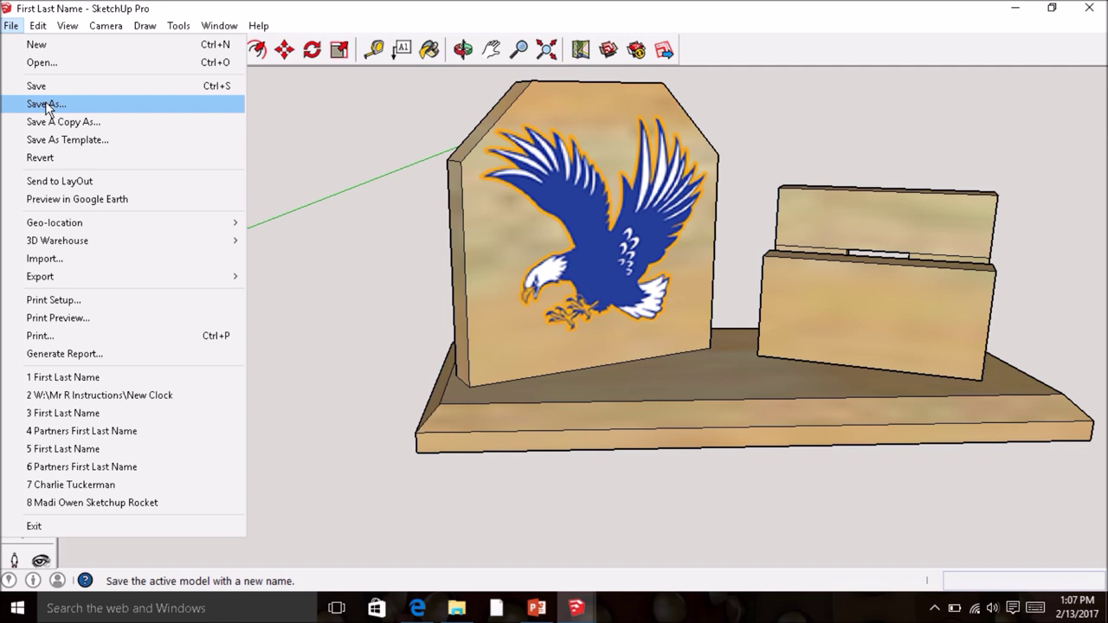
left_click(65, 259)
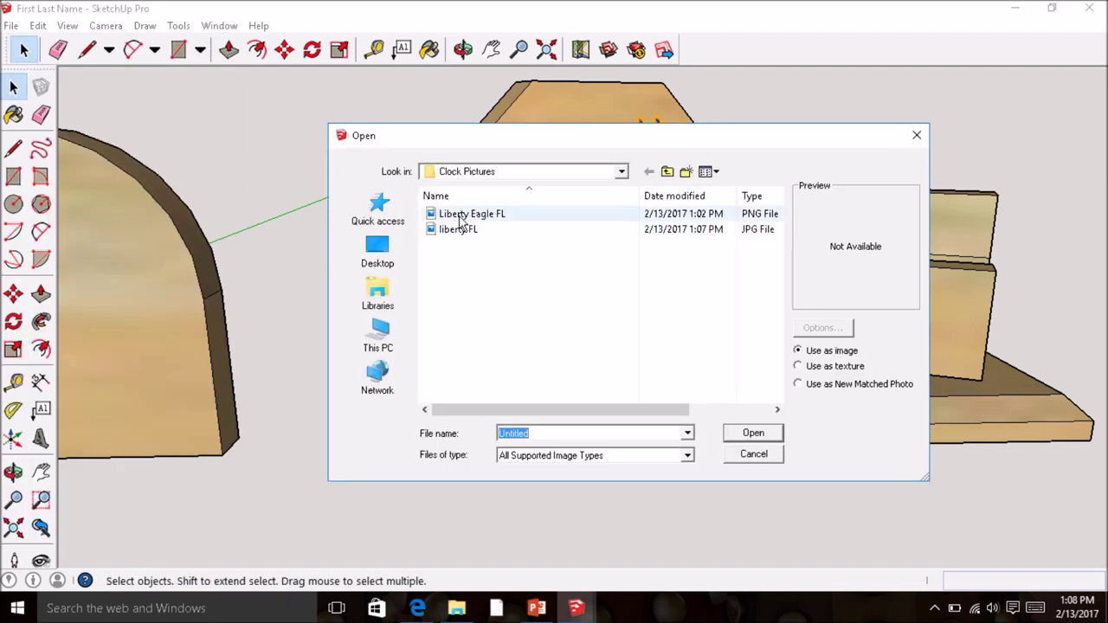
left_click(462, 230)
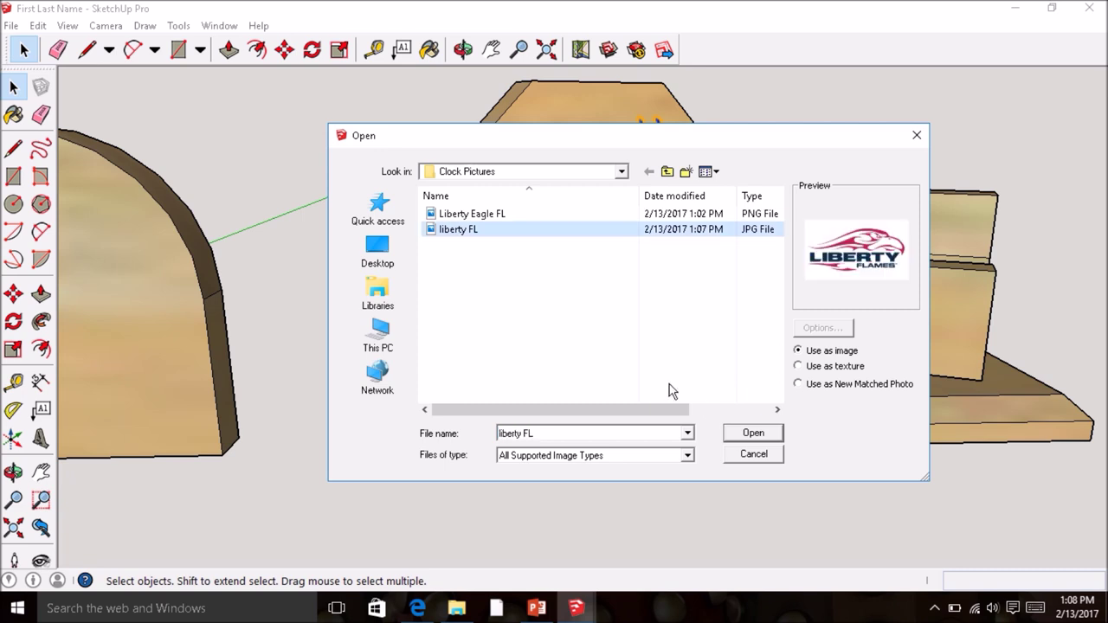
left_click(751, 433)
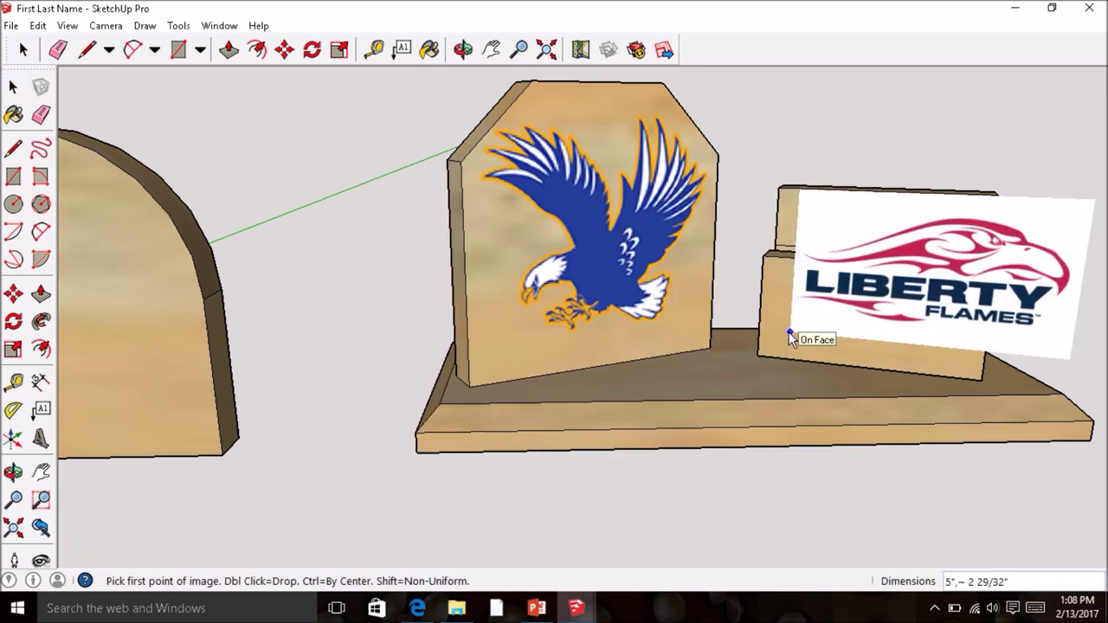
left_click(758, 354)
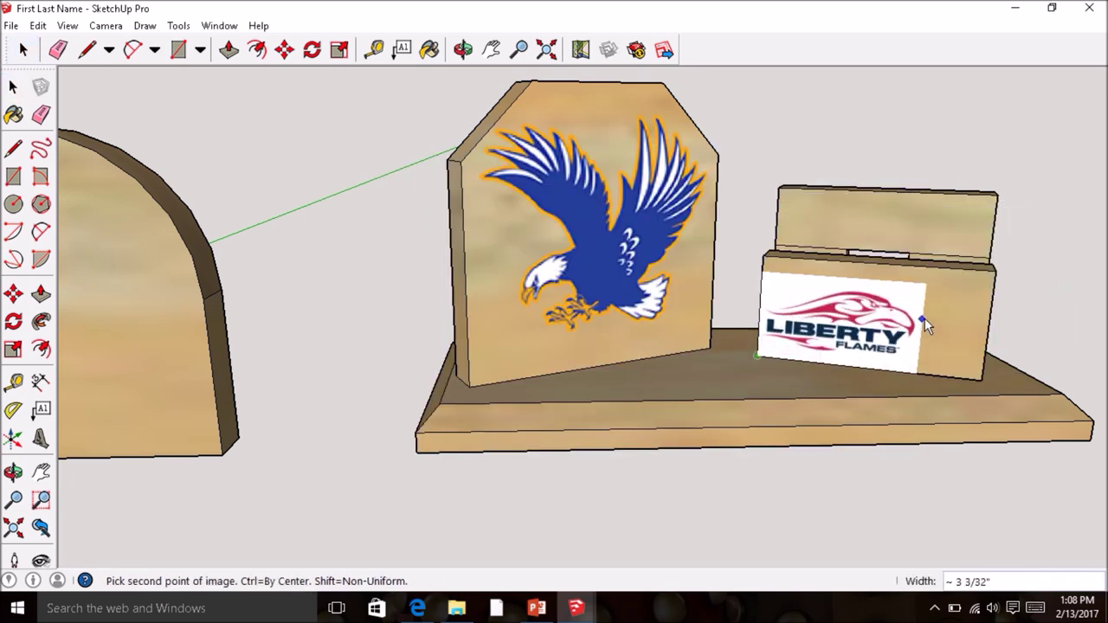
left_click(950, 271)
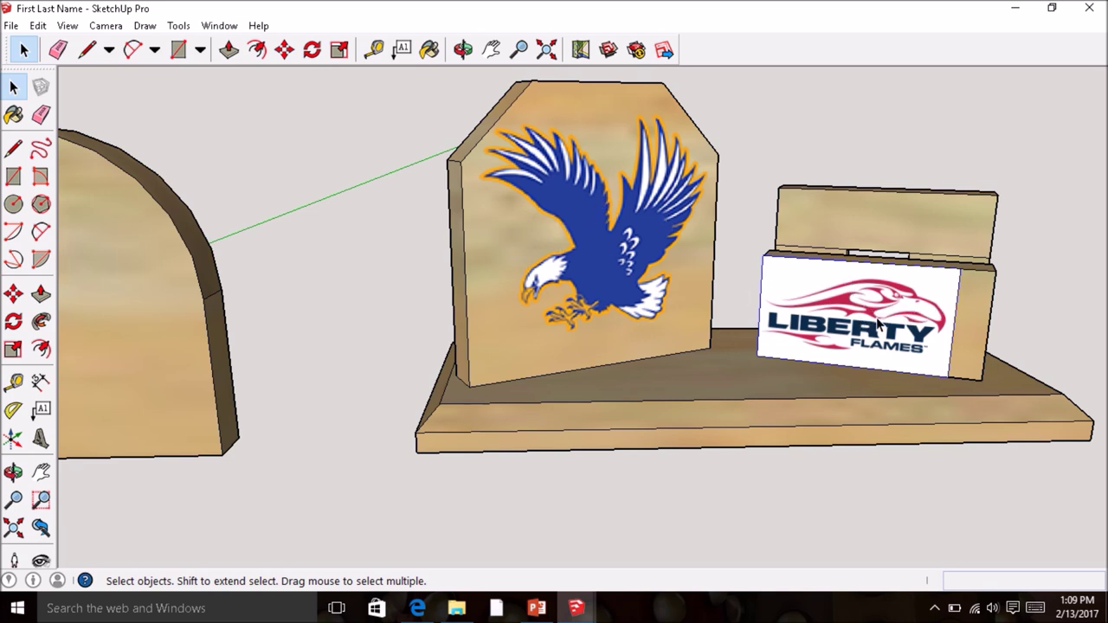
Step: Scale the Liberty Flames image by about 1.16 along the red axis to cover the holder front panel's full width
key("s")
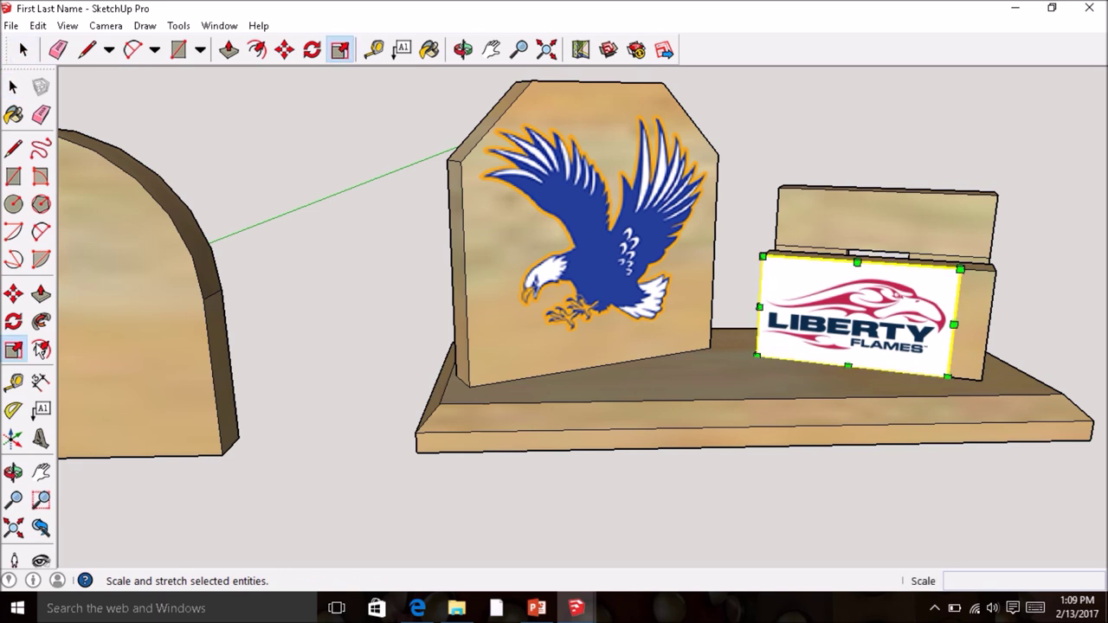
left_click_drag(953, 327, 991, 328)
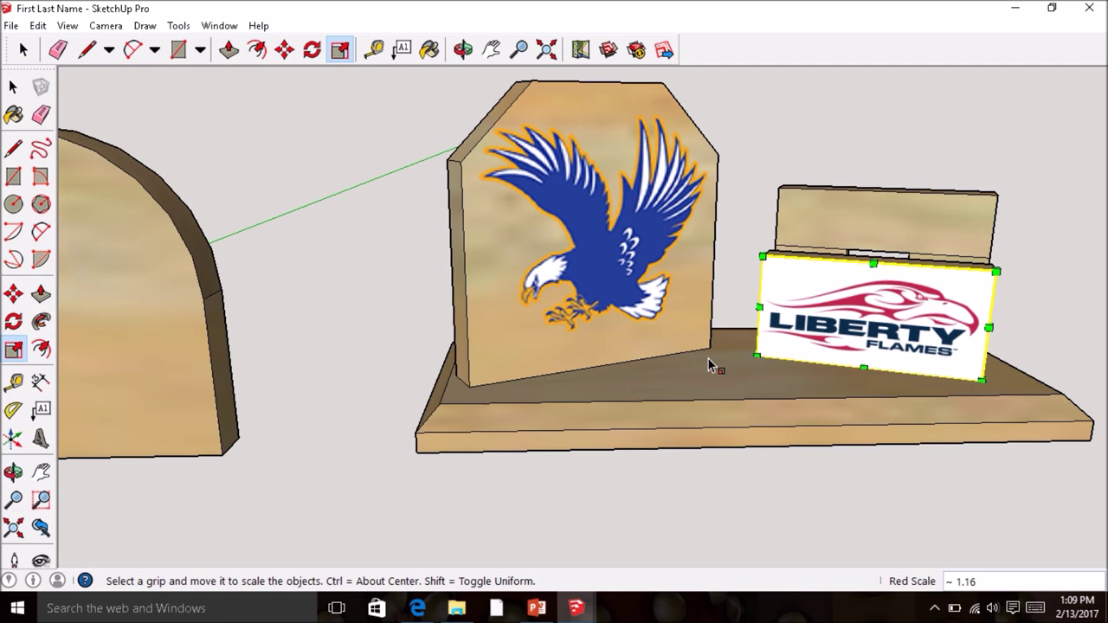
middle_click_drag(697, 369, 698, 415)
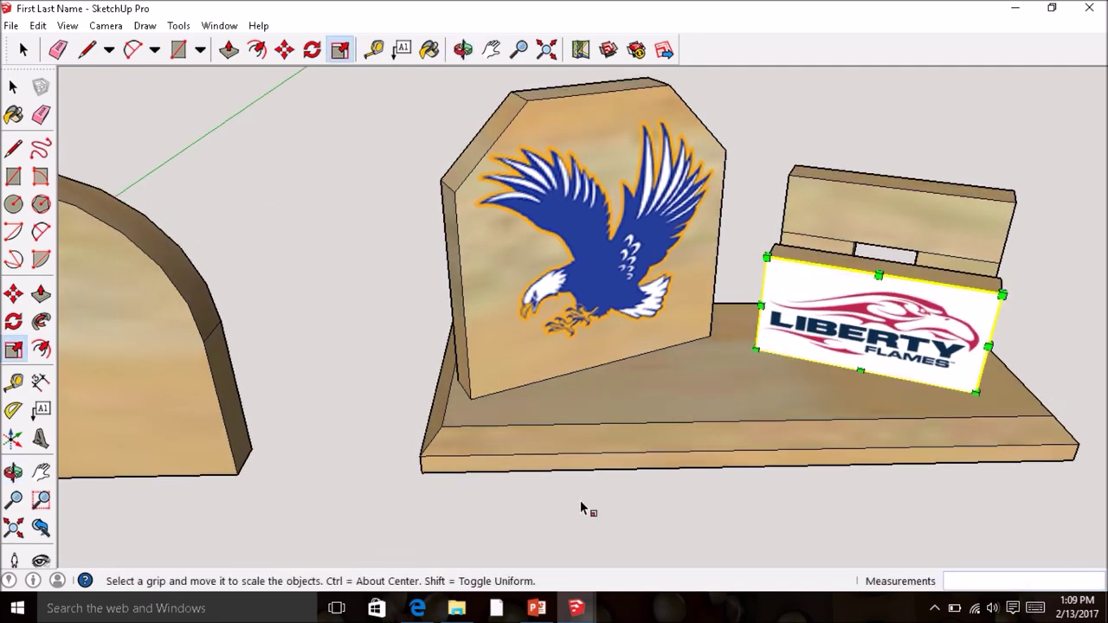
Step: Switch to the Edge browser, open a new tab and search Bing images for 2016-17
left_click(421, 608)
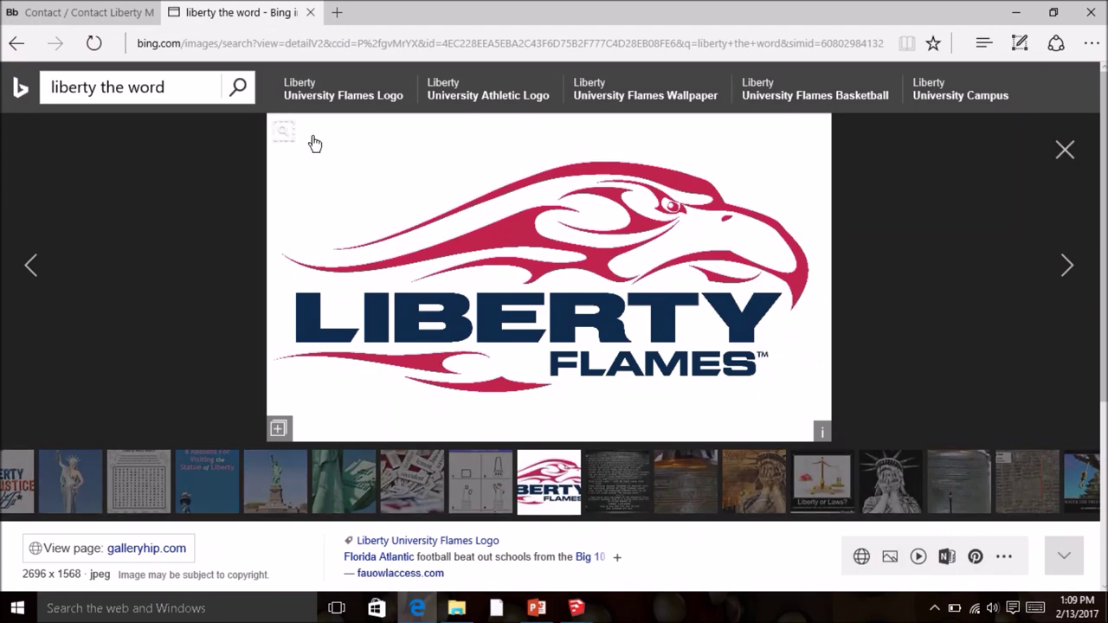
left_click(337, 14)
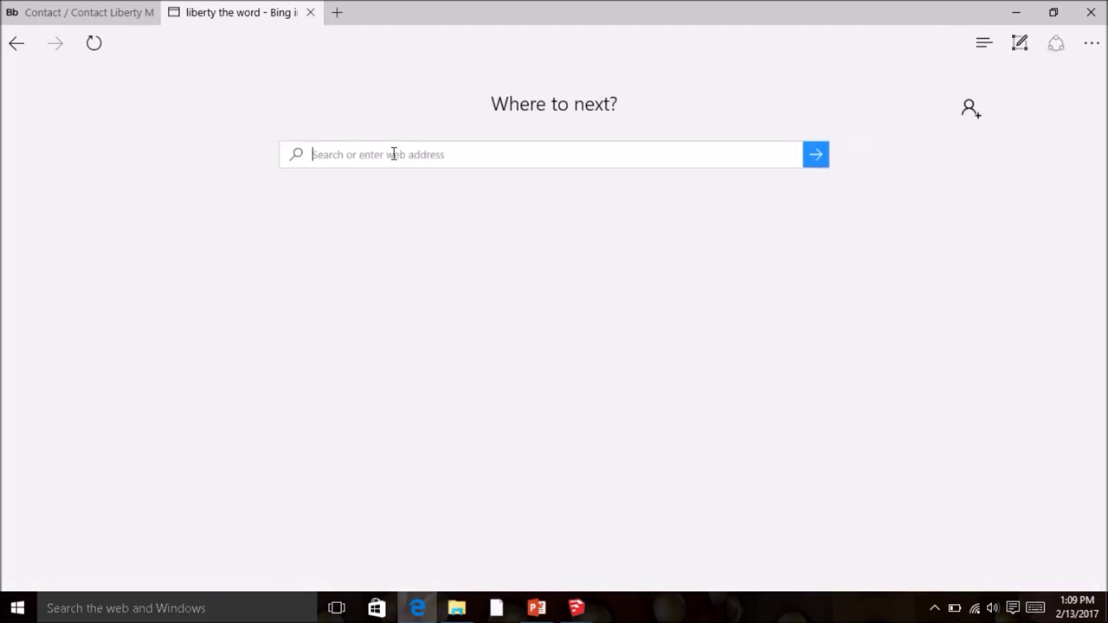
type("2016-")
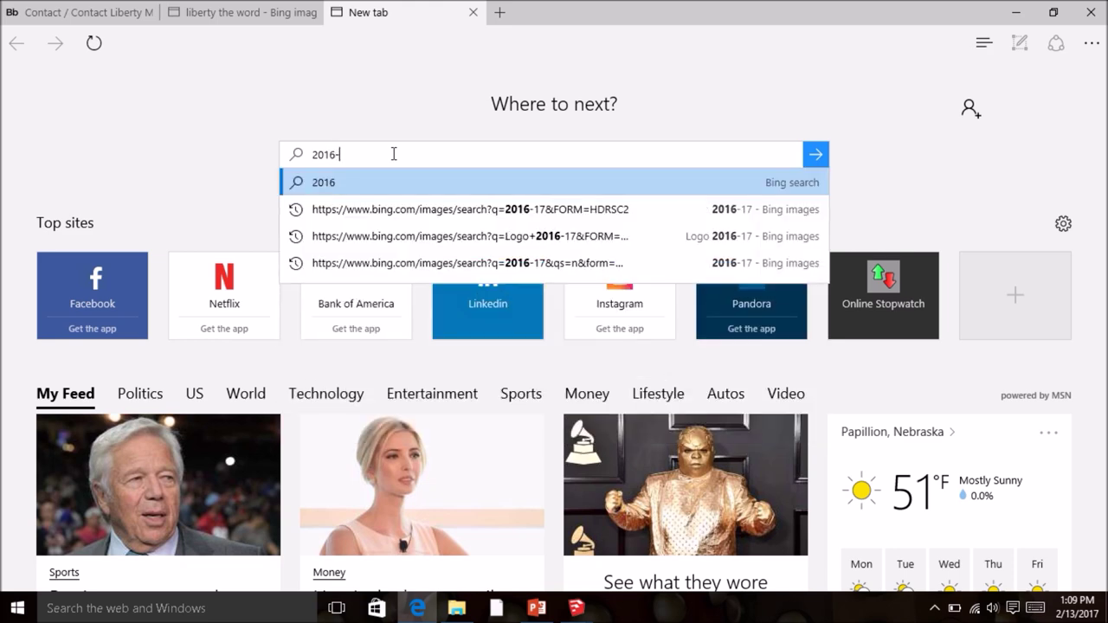
type("17")
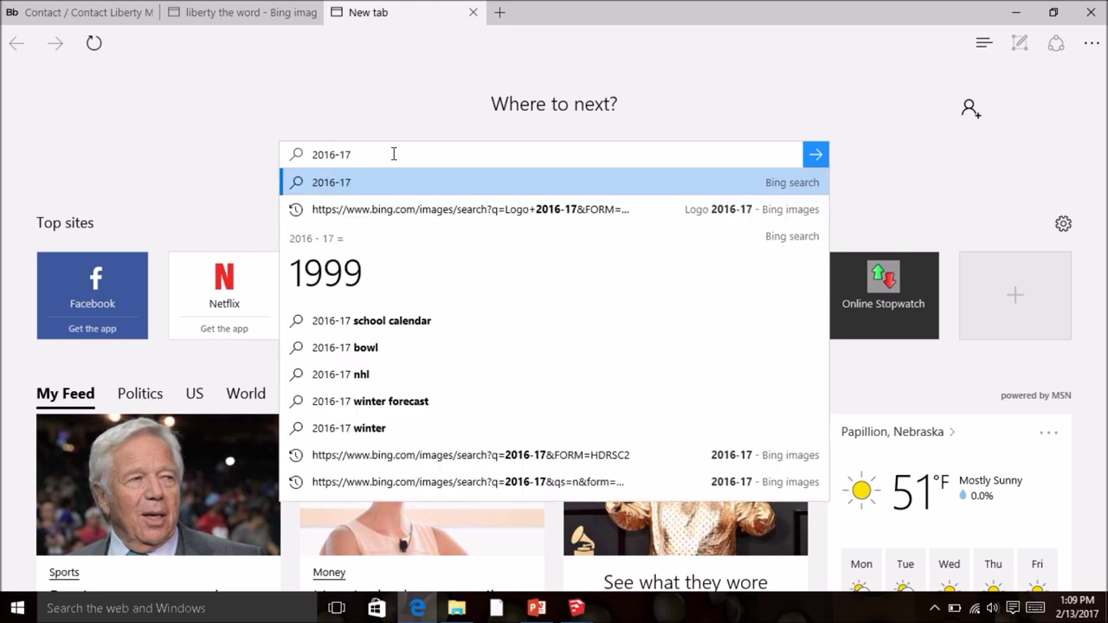
key("Return")
left_click(189, 146)
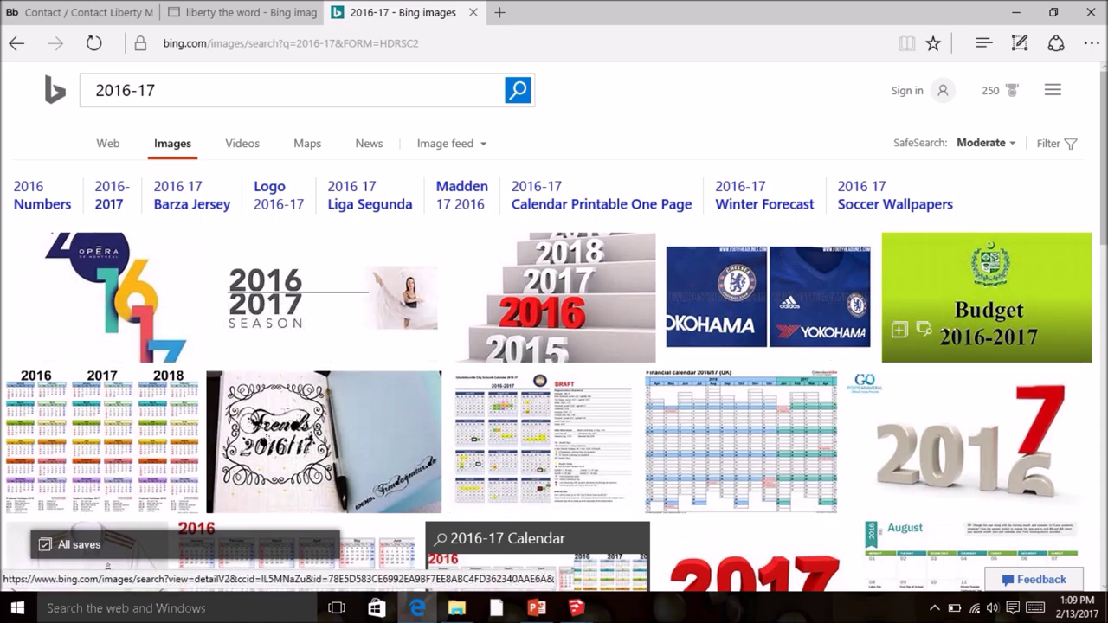
Step: Look through the 2016-17 image results and open the large preview of the red 2017 over green 2016 picture
scroll(990, 431, "down", 2)
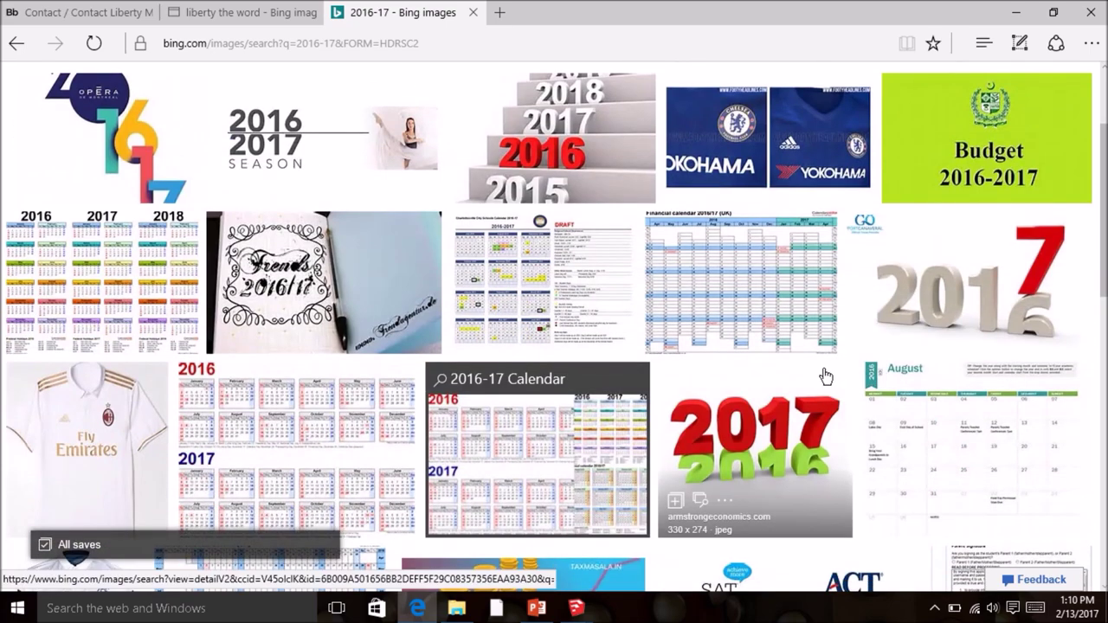
scroll(827, 376, "down", 1)
scroll(758, 330, "up", 2)
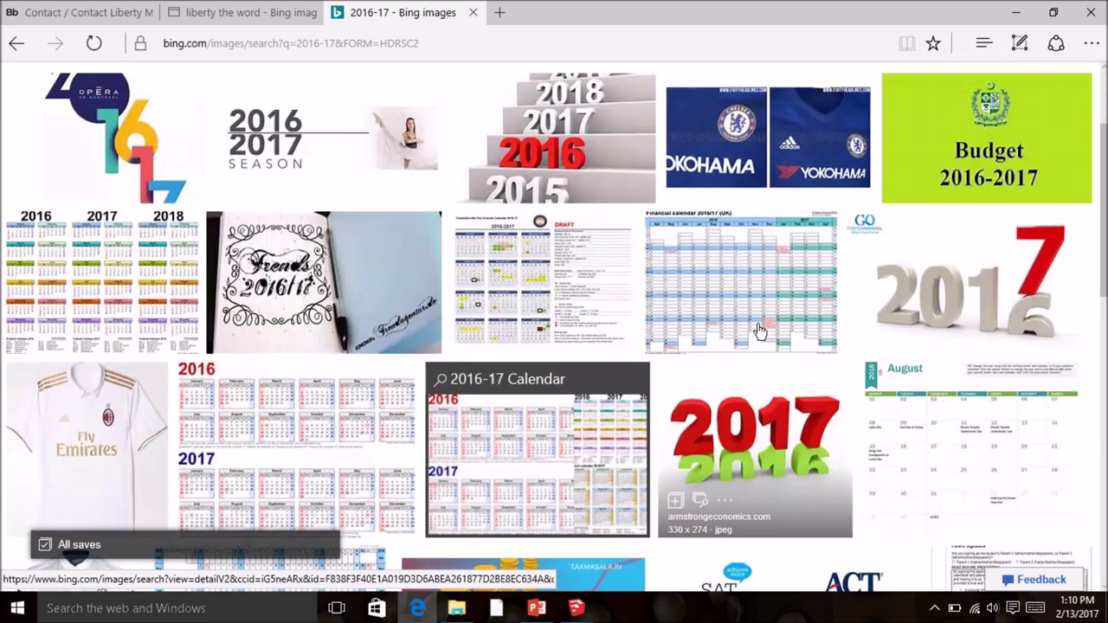
scroll(758, 330, "down", 6)
scroll(760, 330, "down", 2)
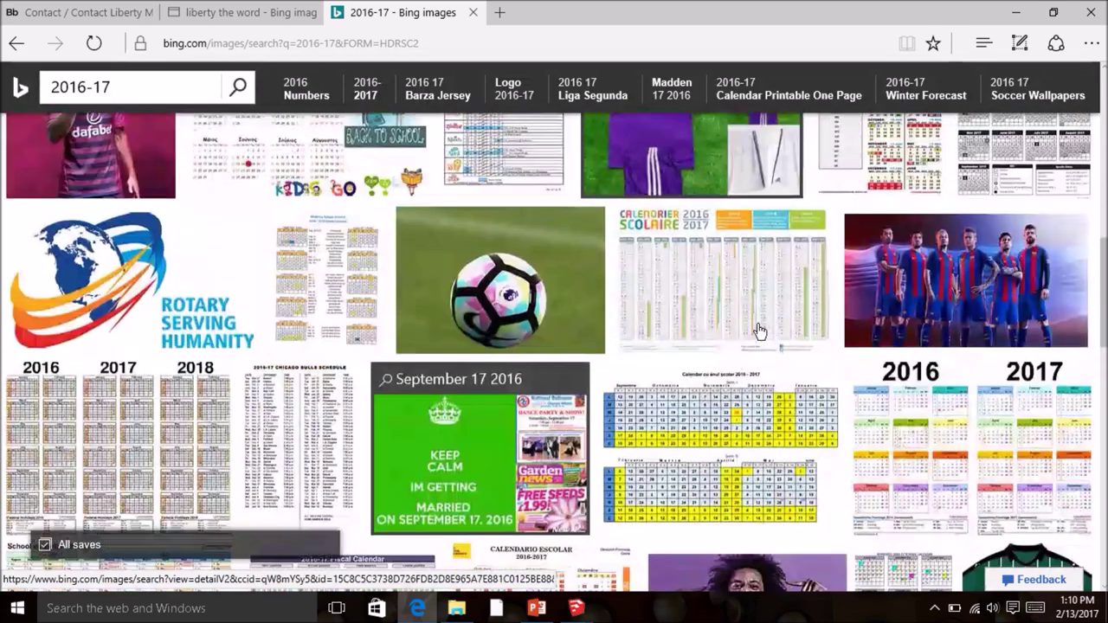
scroll(760, 329, "up", 6)
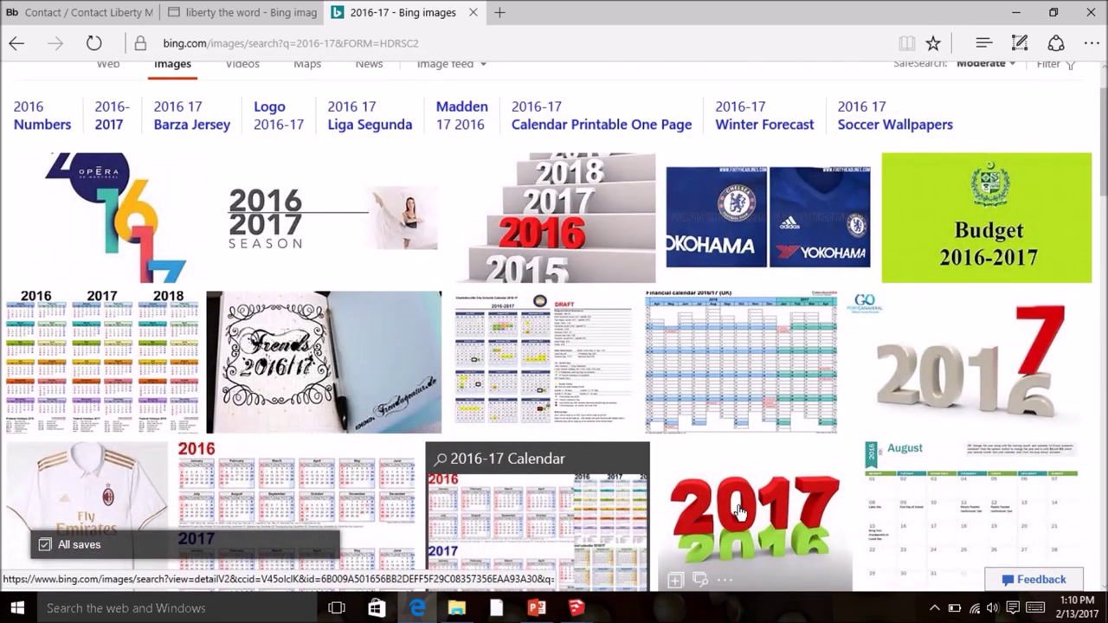
left_click(739, 506)
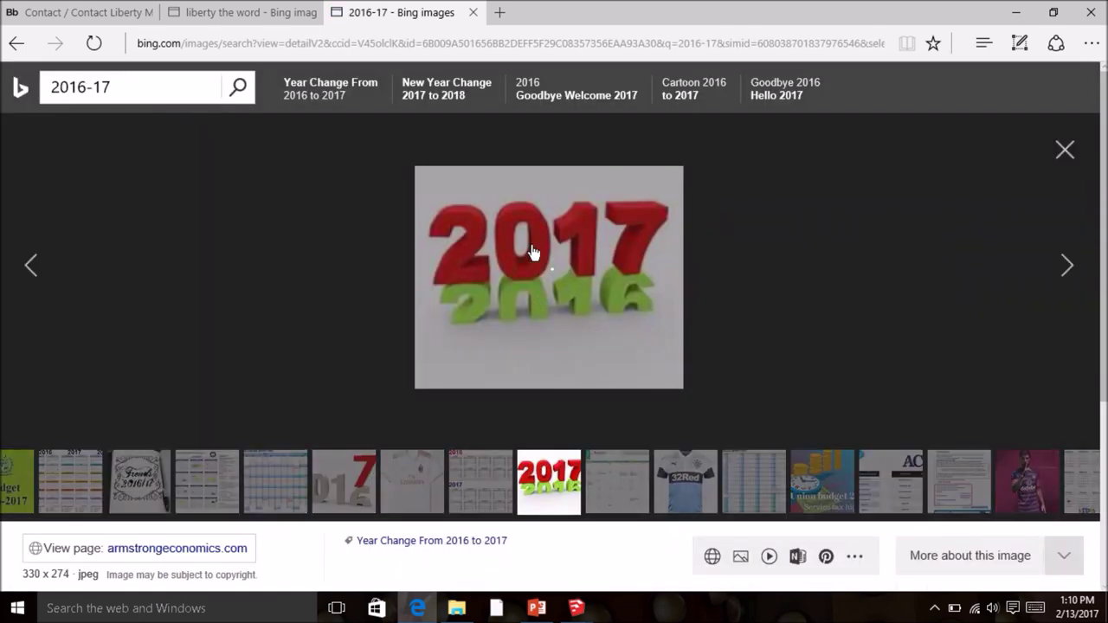
Step: Save the 2017 over 2016 picture as 2017-2016 FL in the Clock Pictures folder
right_click(537, 261)
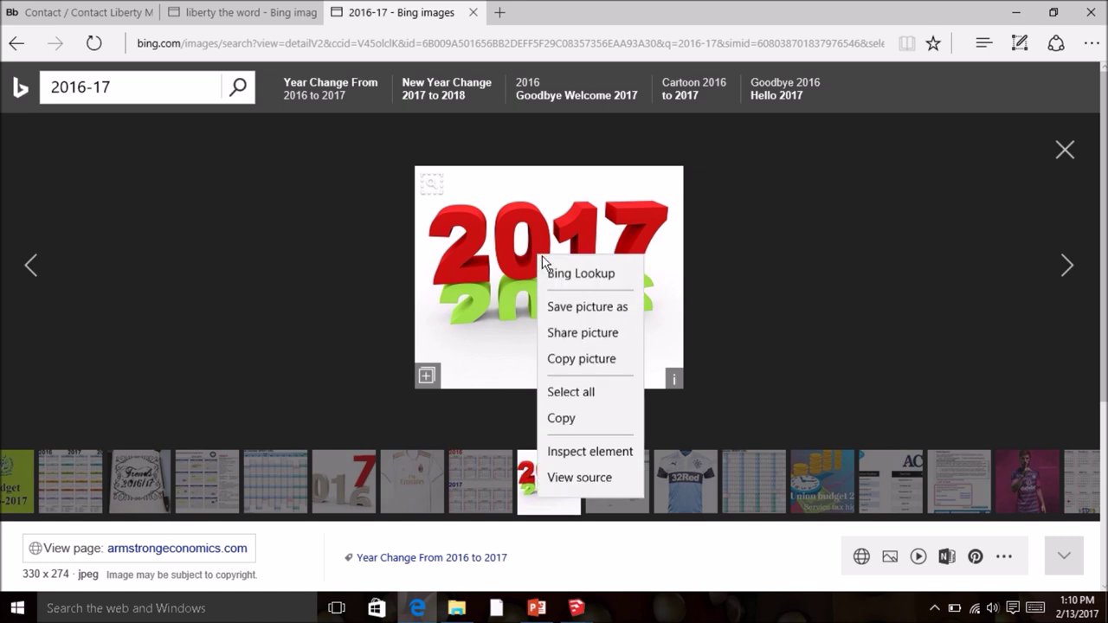
left_click(558, 305)
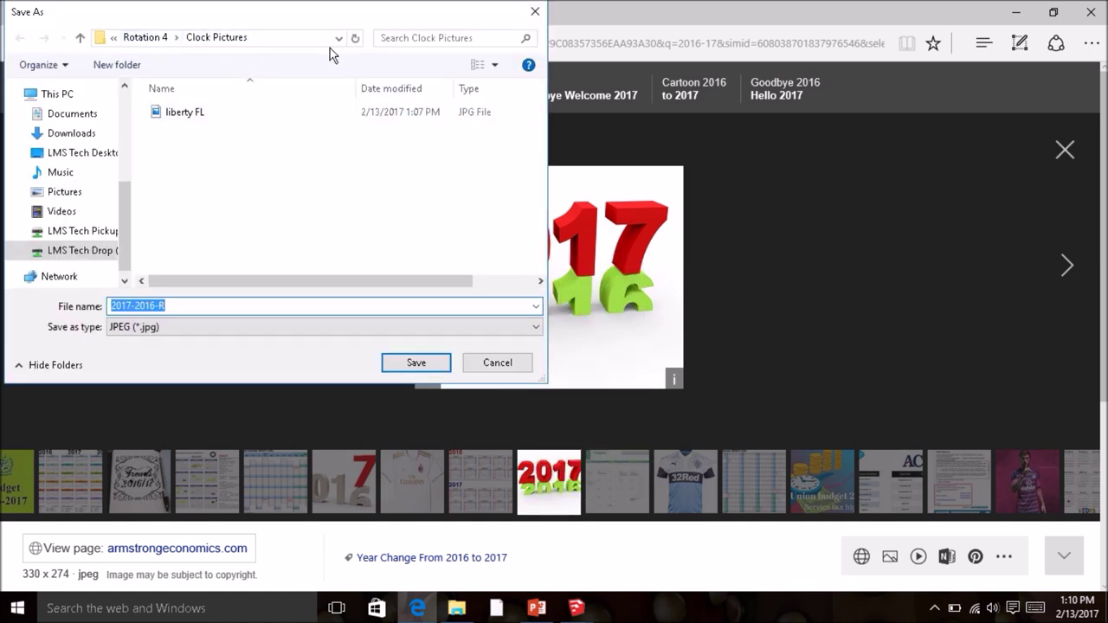
left_click(337, 39)
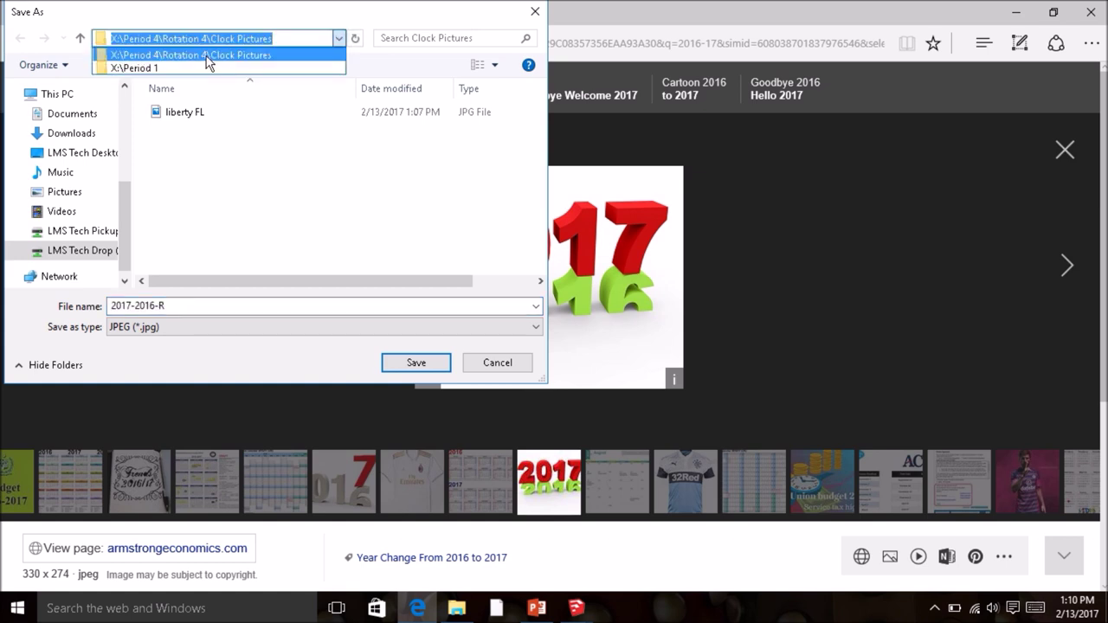
left_click(292, 183)
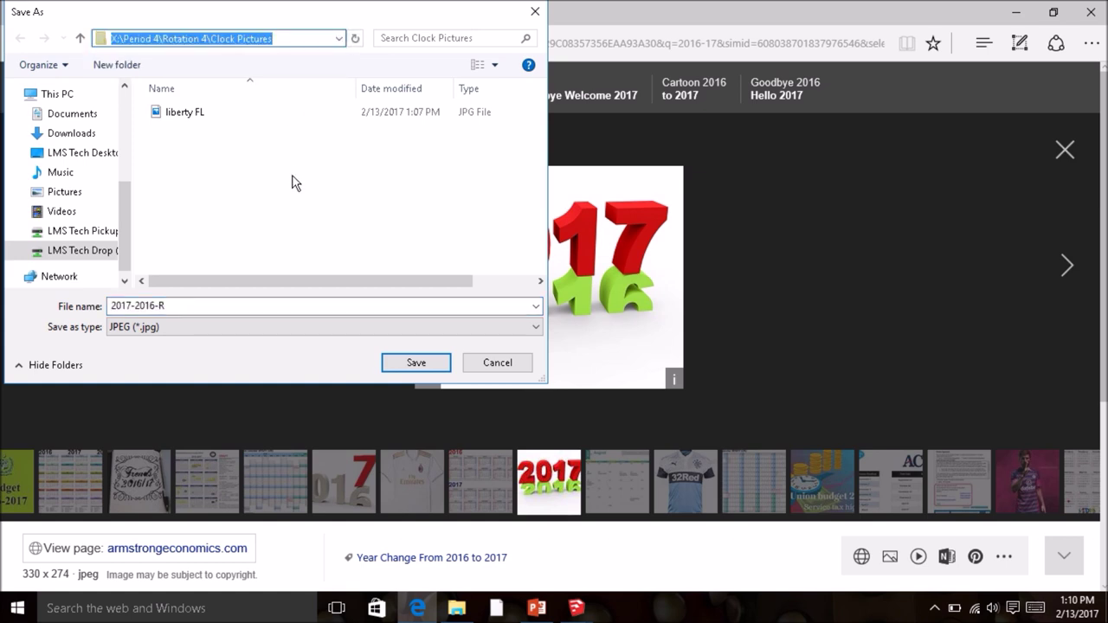
left_click(174, 305)
left_click(173, 305)
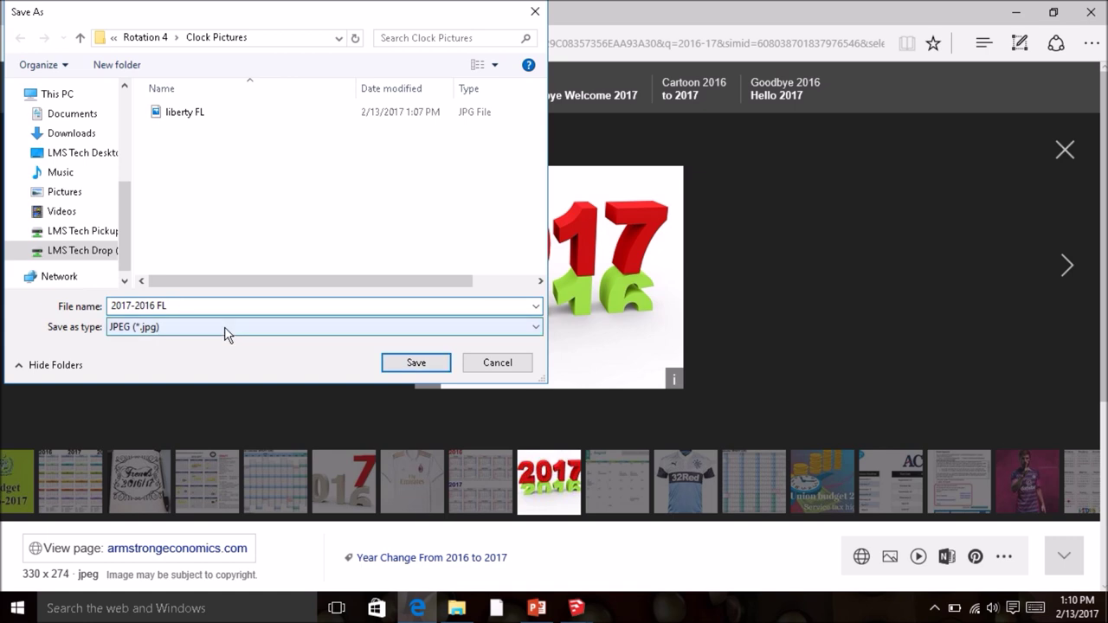
left_click(413, 362)
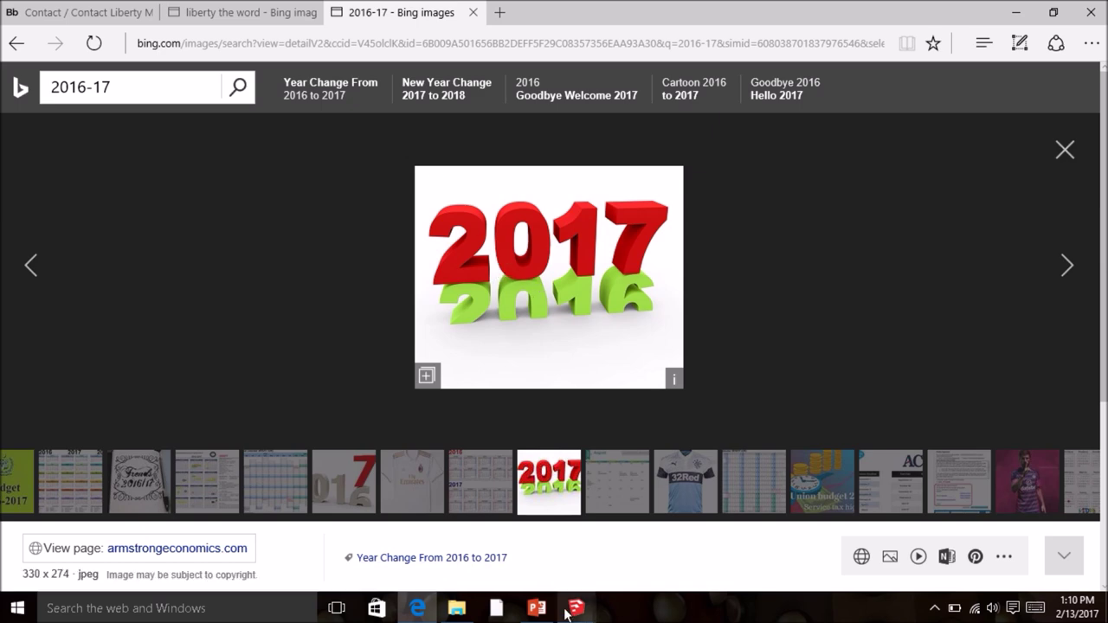
Step: Switch to SketchUp's First Last Name model and bring the clock base's front edge into an angled view
mouse_move(572, 610)
left_click(744, 532)
middle_click_drag(561, 421, 844, 303)
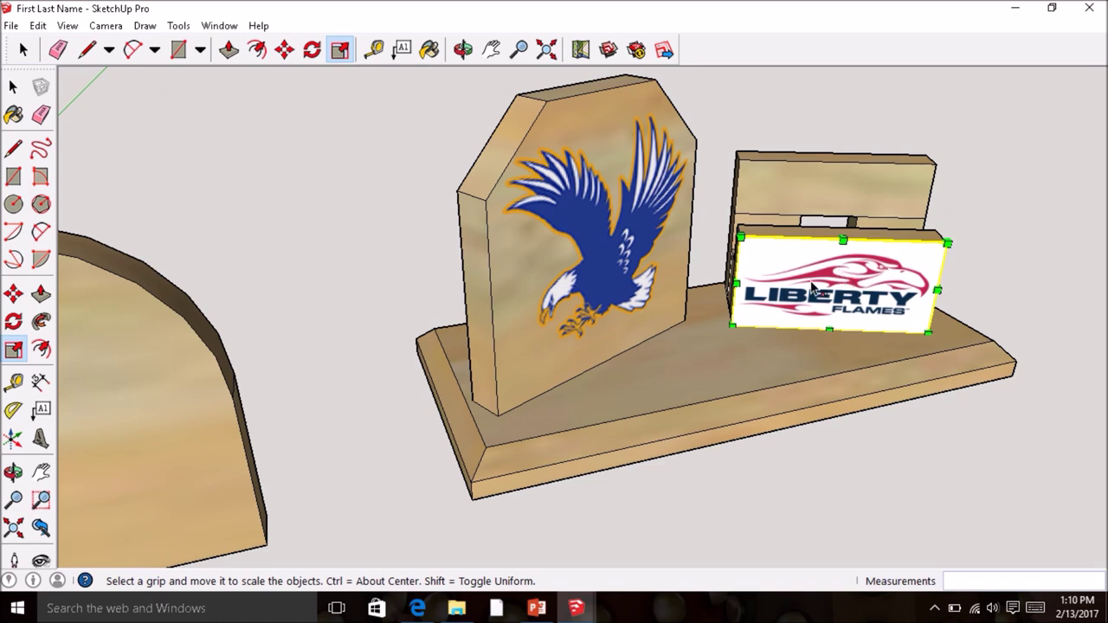
left_click(459, 609)
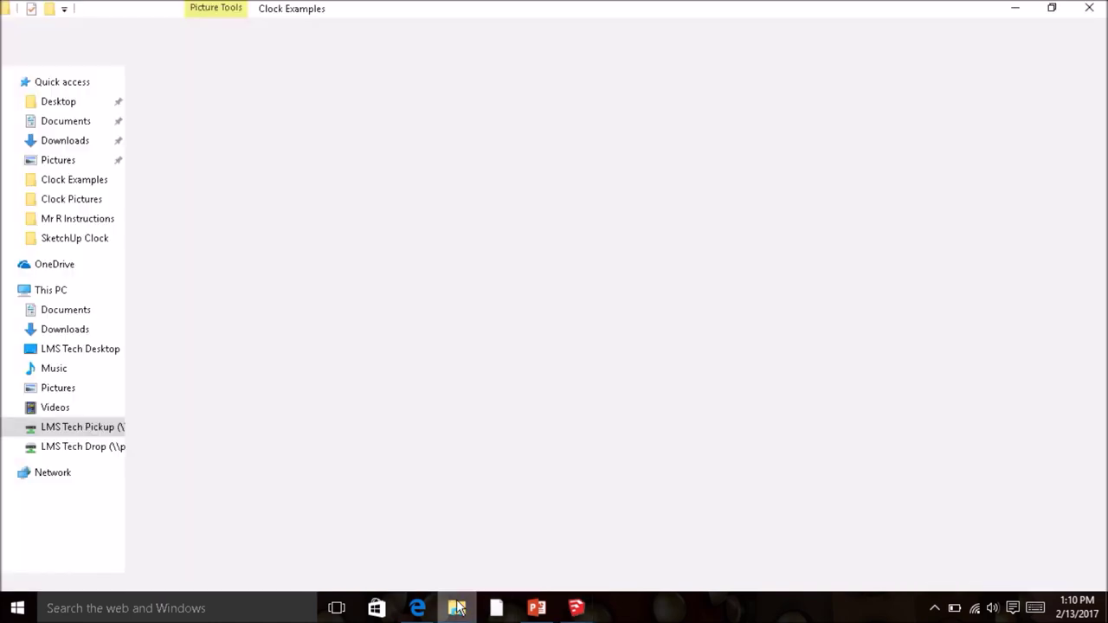
left_click(458, 607)
mouse_move(458, 607)
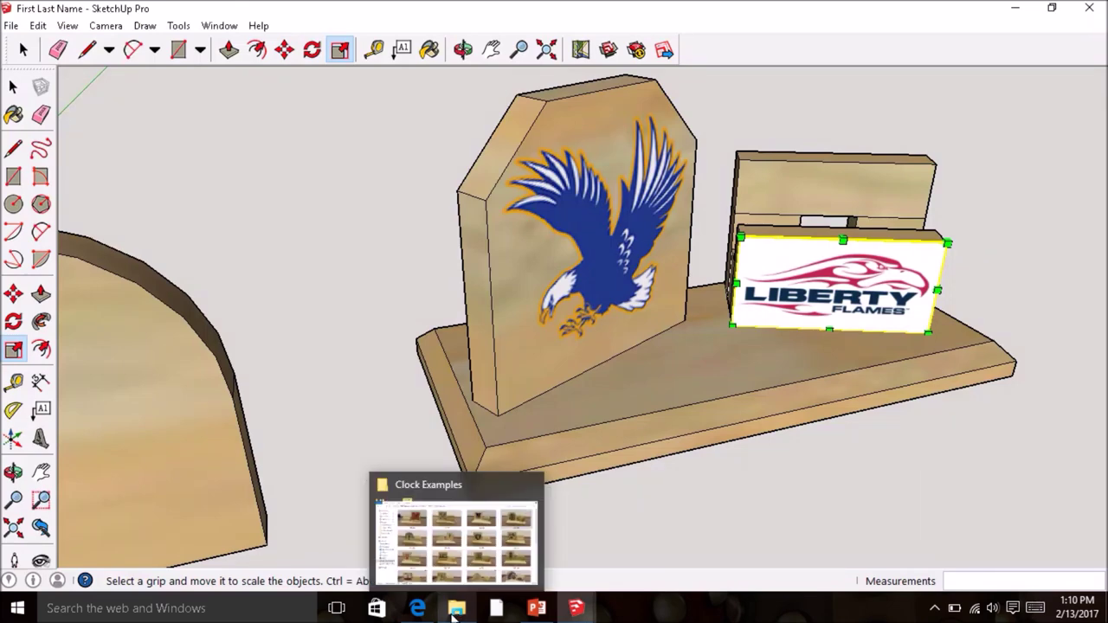
left_click(431, 552)
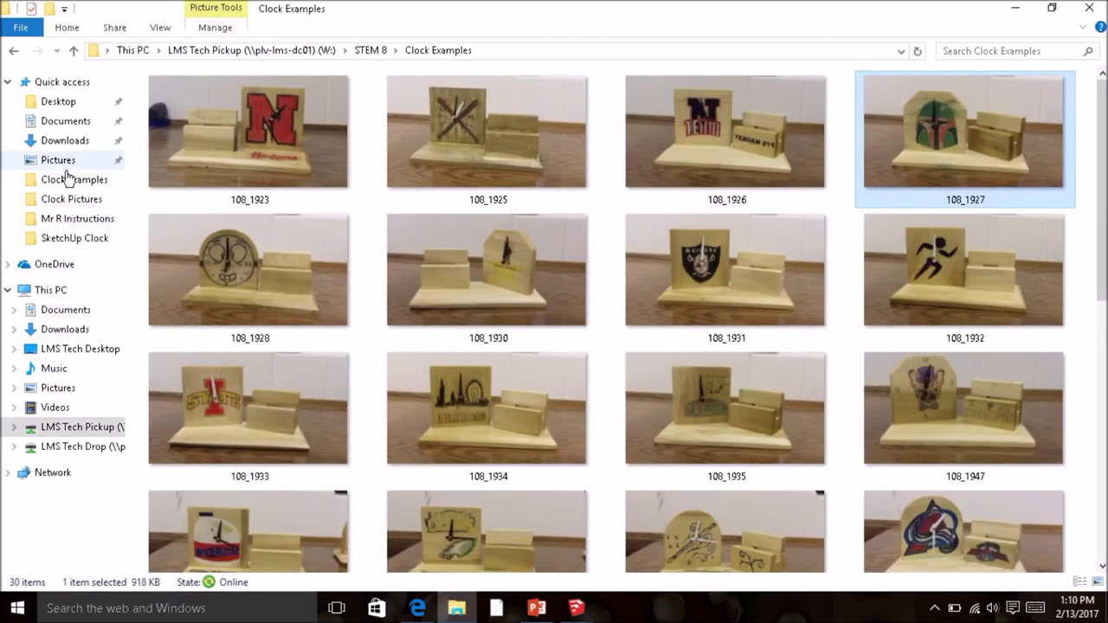
left_click(581, 611)
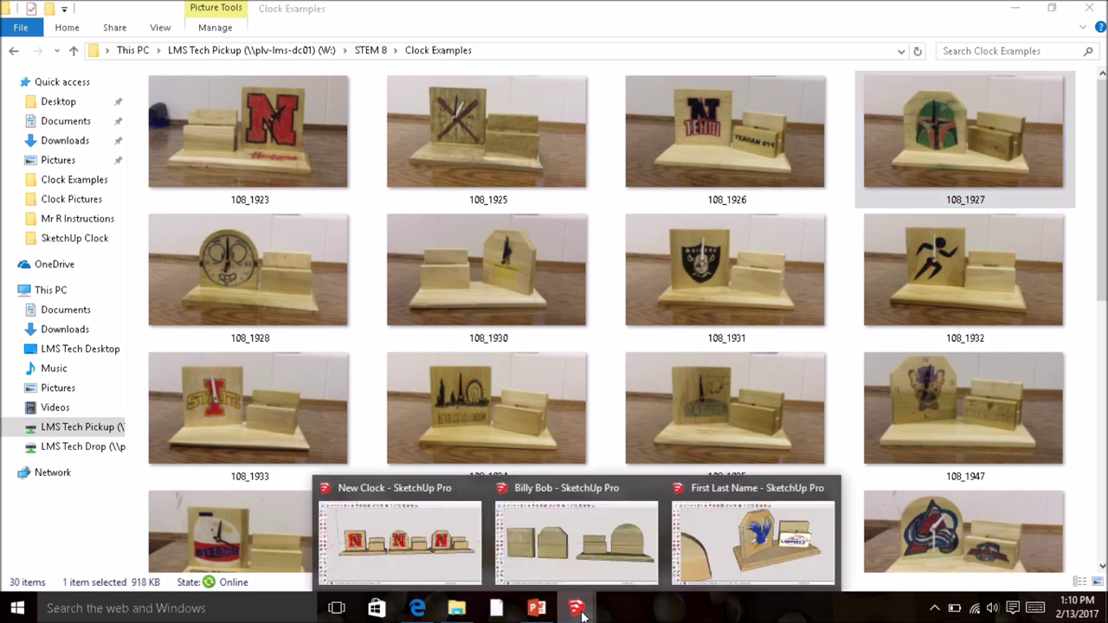
left_click(736, 552)
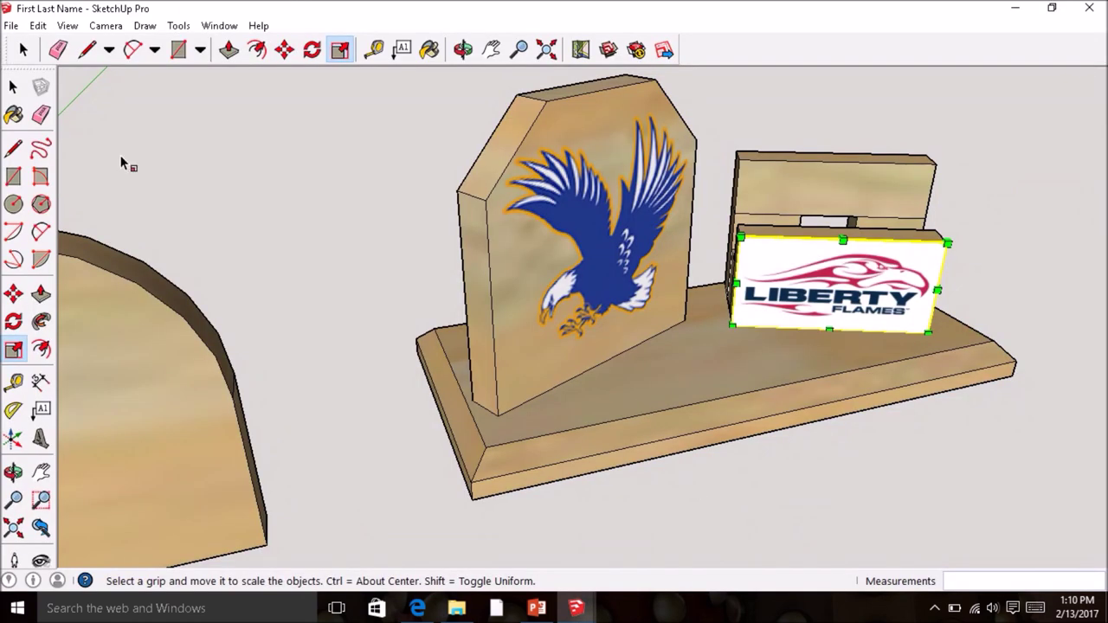
Step: Import 2017-2016 FL as an image and place it flat on the clock base between the eagle panel and the holder
left_click(12, 25)
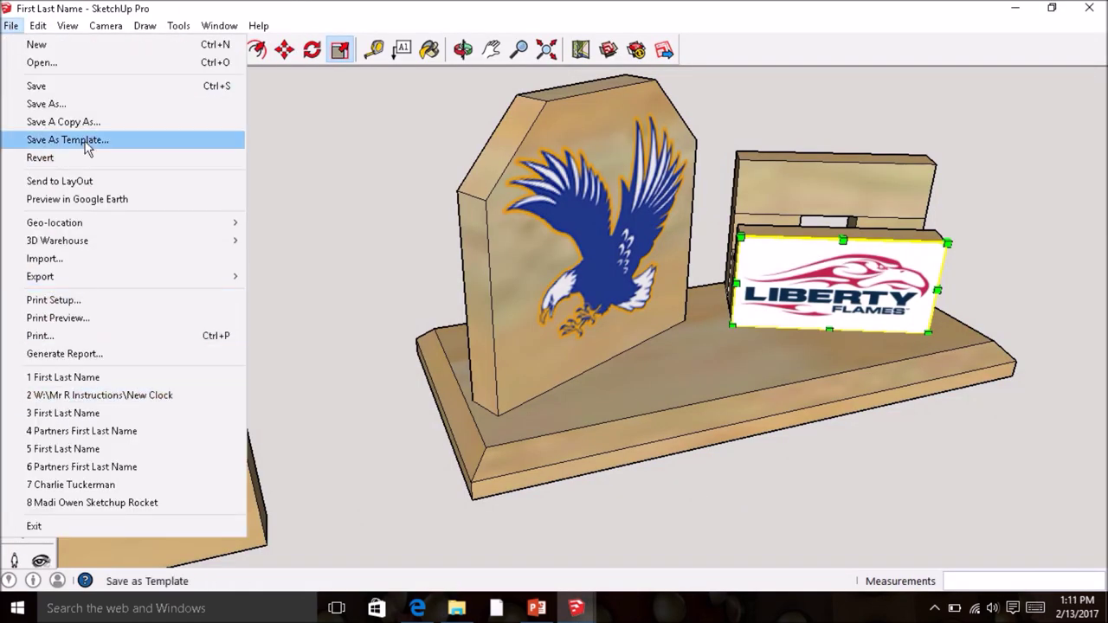
left_click(71, 258)
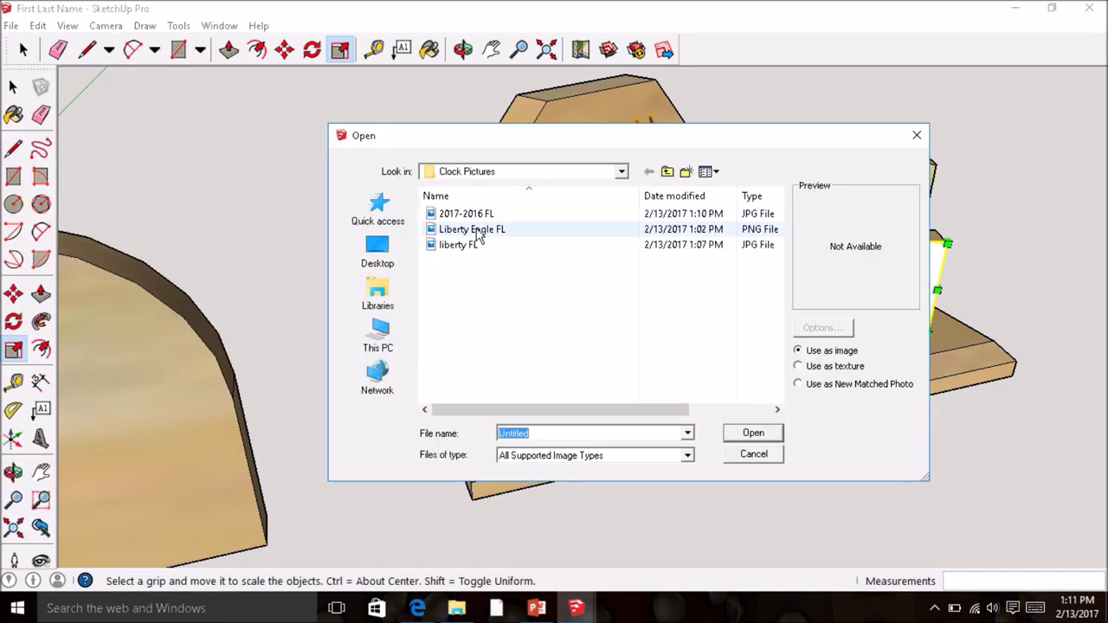
left_click(476, 216)
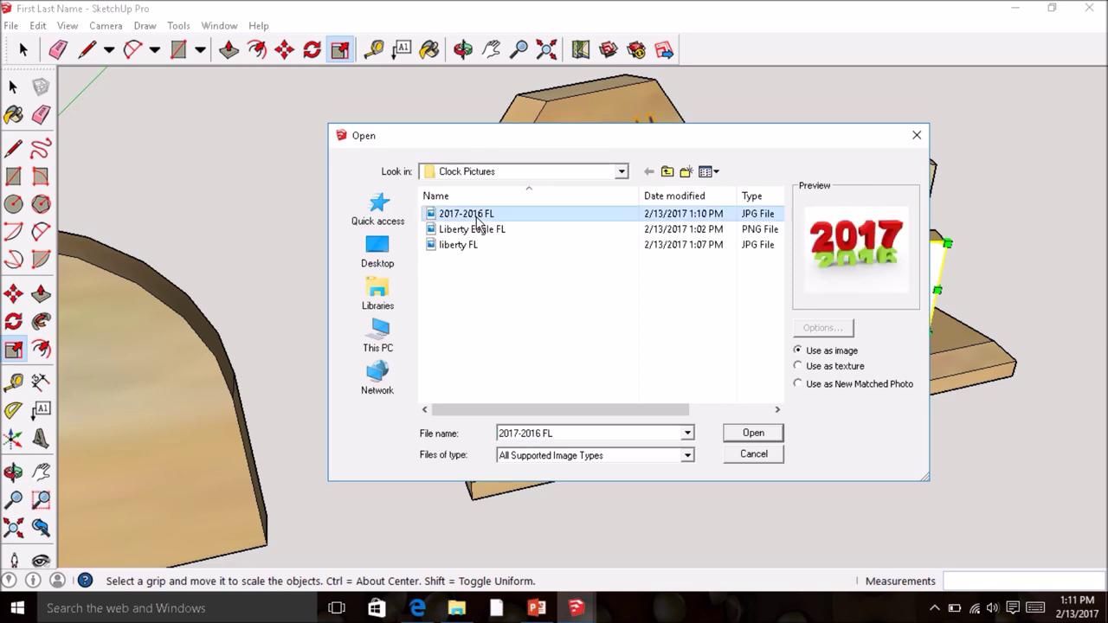
left_click(772, 434)
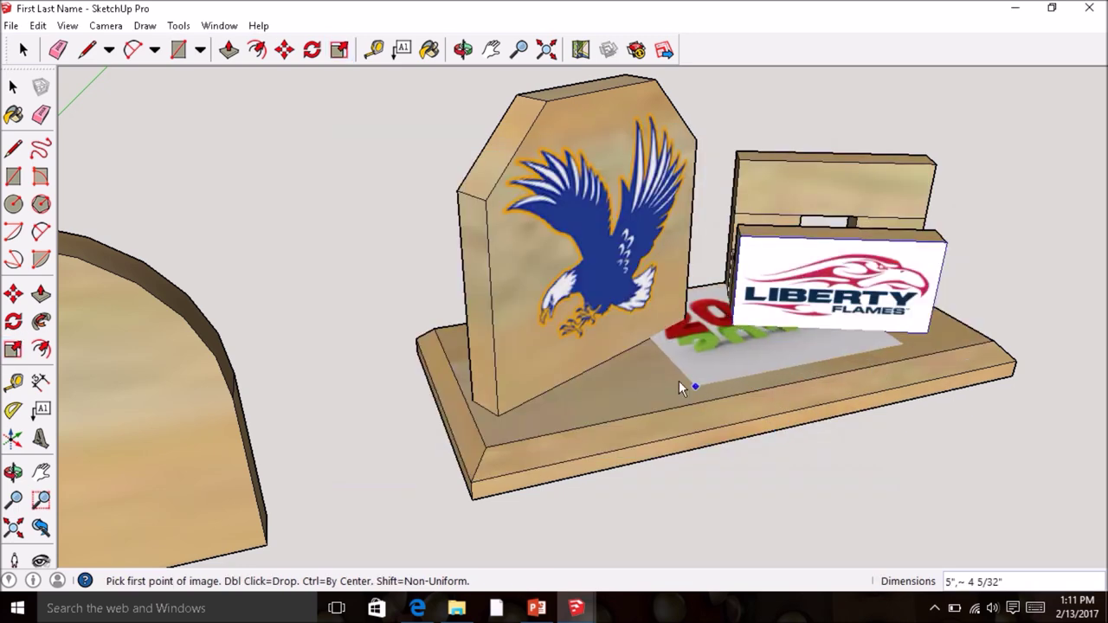
left_click(627, 411)
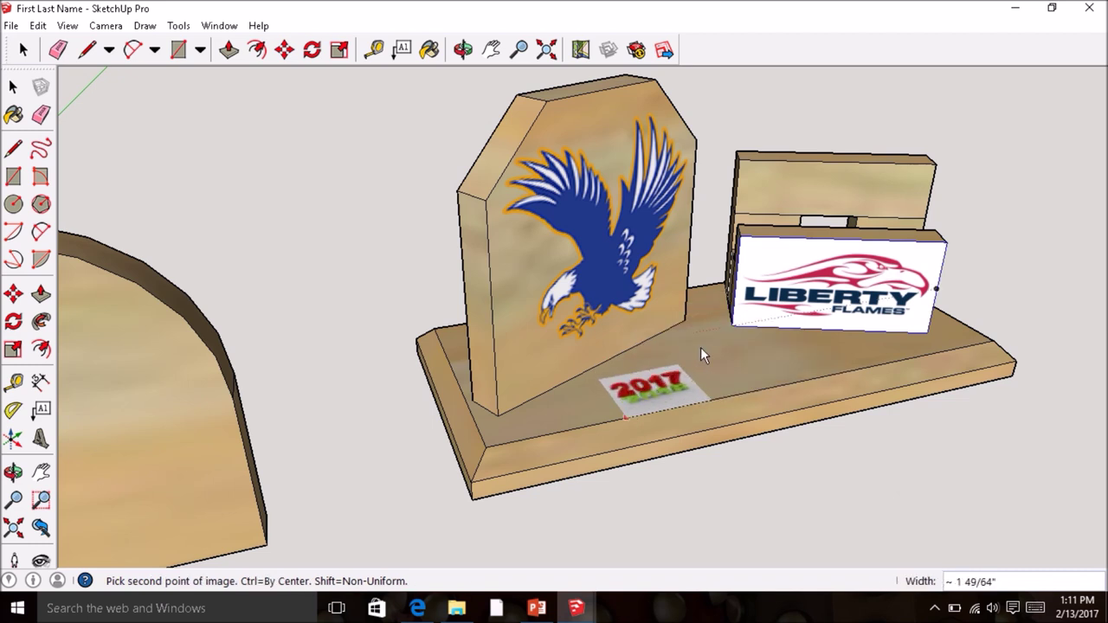
left_click(734, 336)
Step: Try scaling the 2017 image by 1.29 along the green axis, and delete the image from the base
key("s")
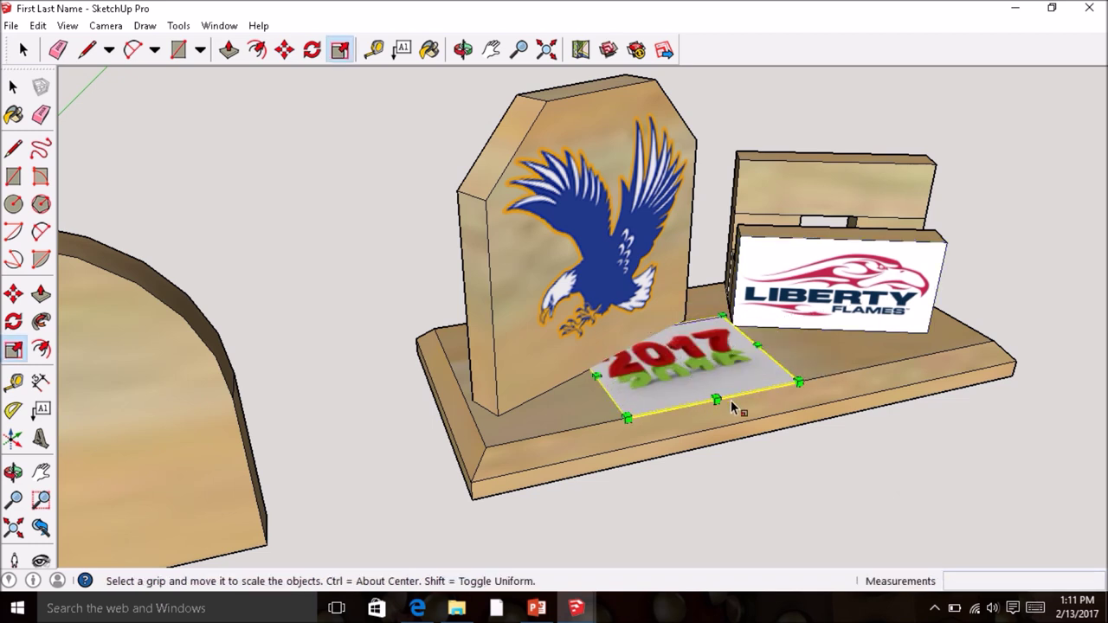
left_click_drag(717, 401, 773, 444)
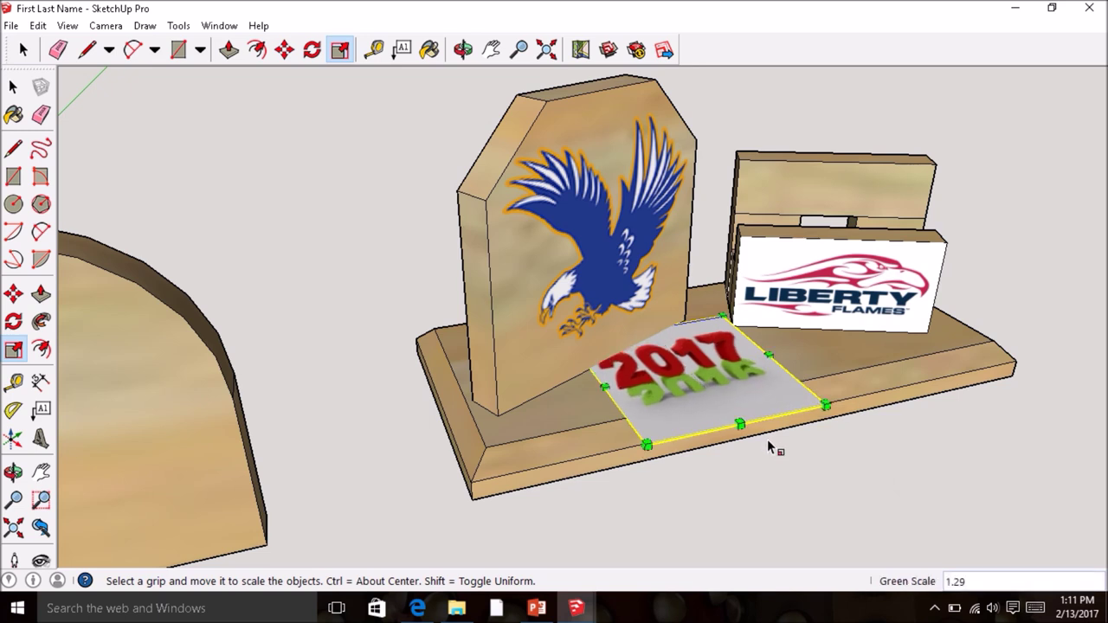
key("Escape")
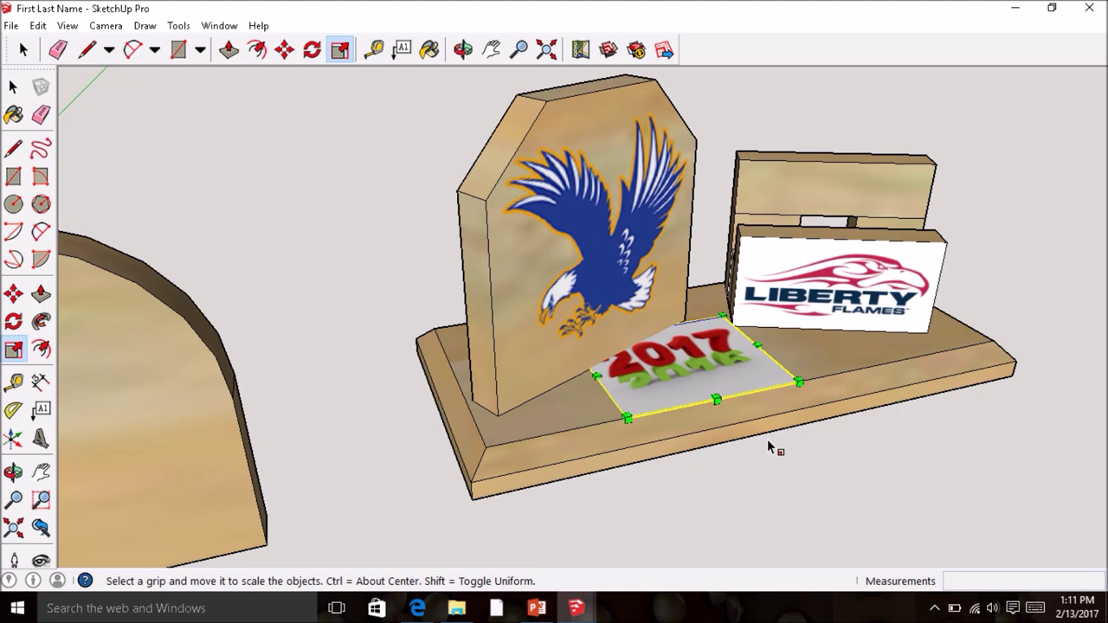
key("Delete")
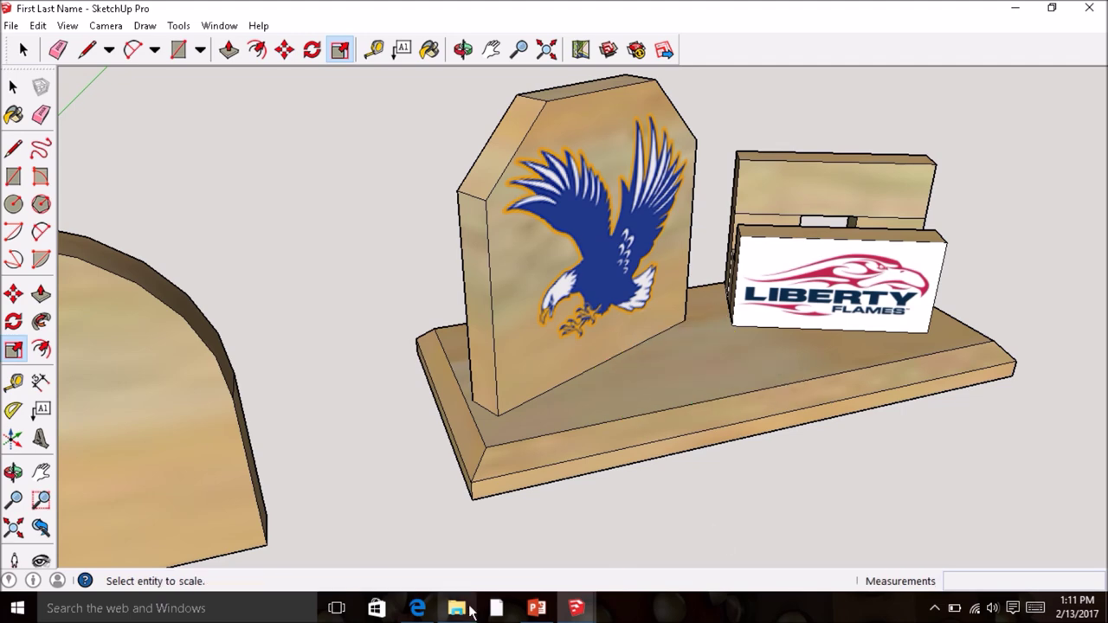
Step: Open the 2017-2016 FL picture from LMS Tech Drop's Period 4, Rotation 4, Clock Pictures folder in Photos
left_click(457, 609)
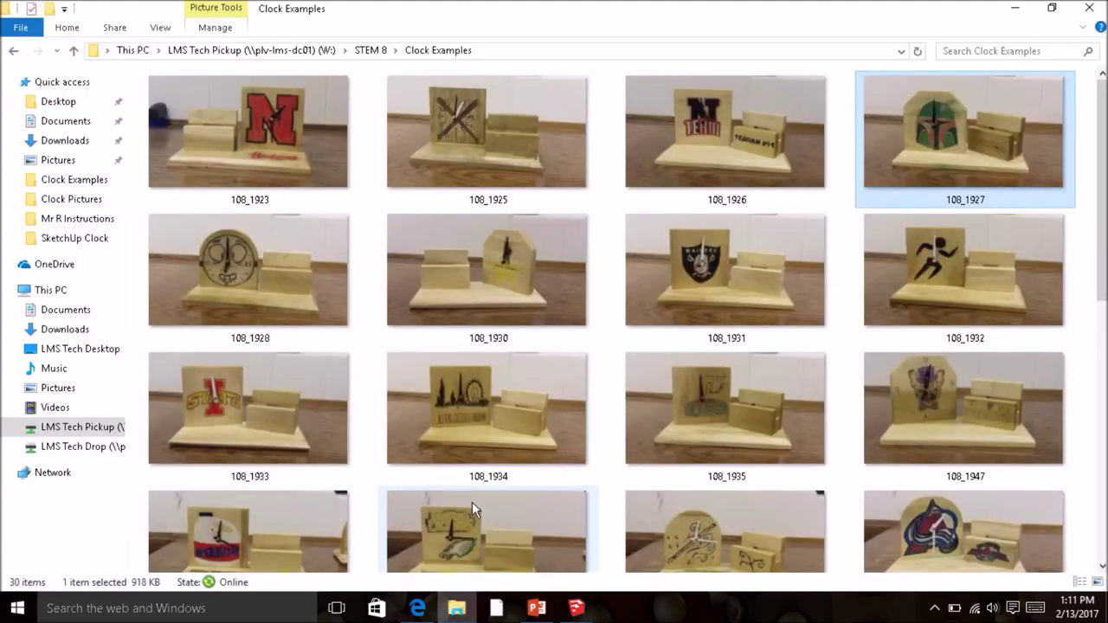
left_click(84, 452)
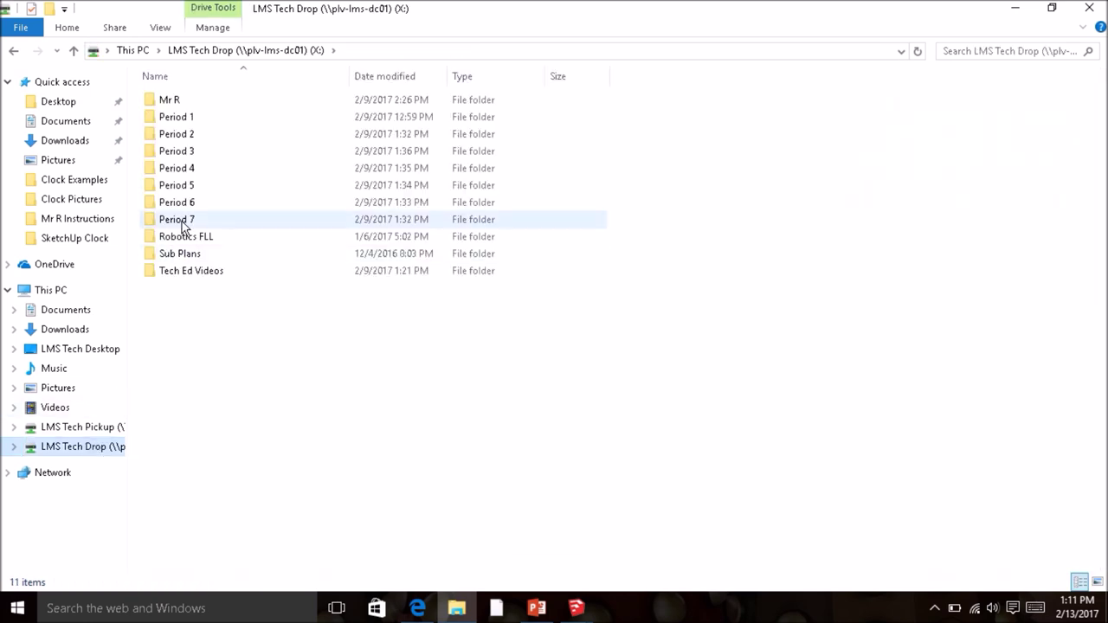
double_click(182, 170)
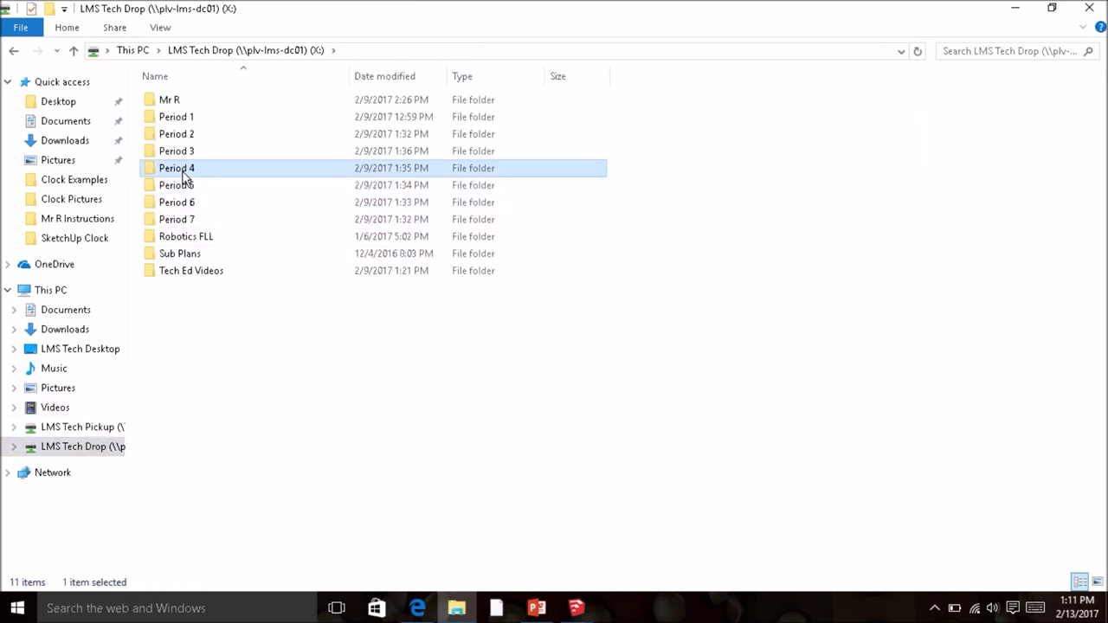
double_click(182, 152)
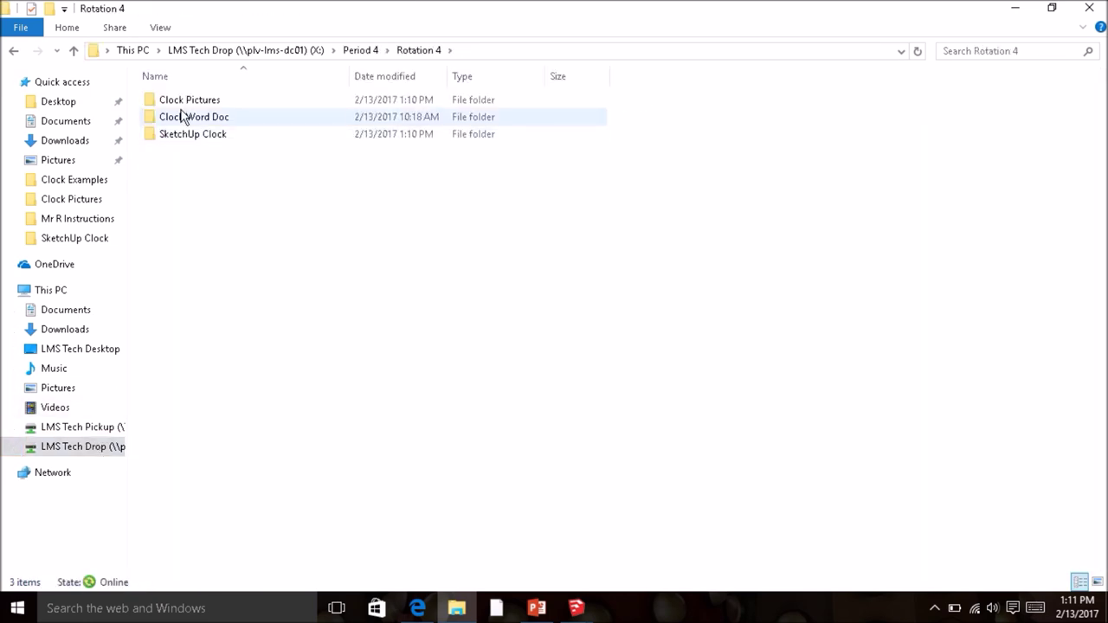
double_click(184, 101)
left_click(188, 102)
double_click(188, 103)
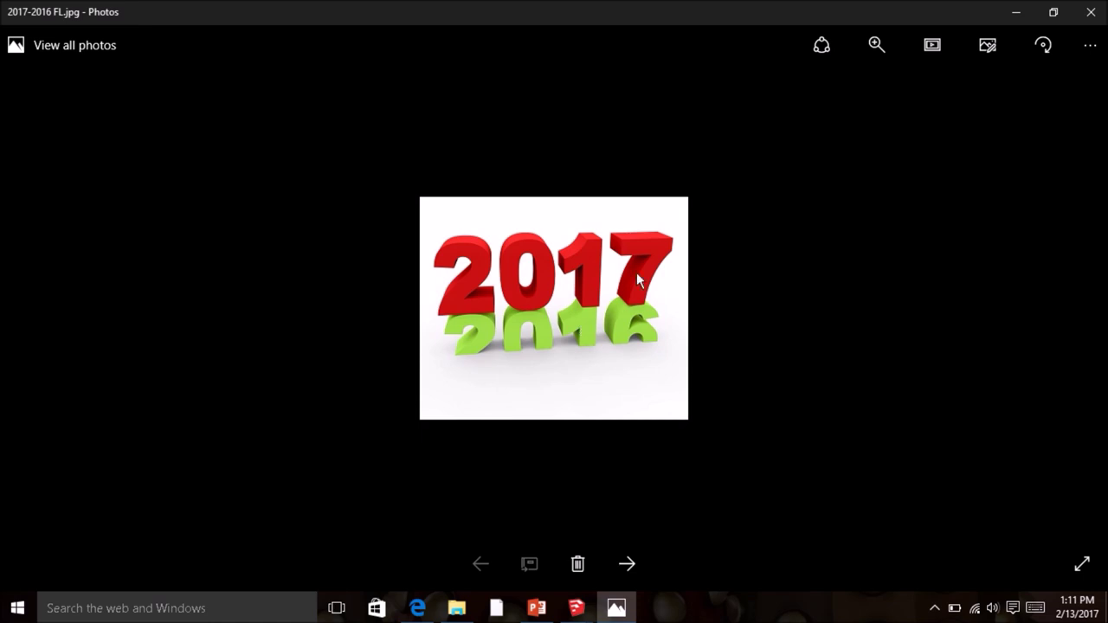
Step: Crop the empty white margins around the 2017 and 2016 numbers and save the picture over the original
left_click(990, 46)
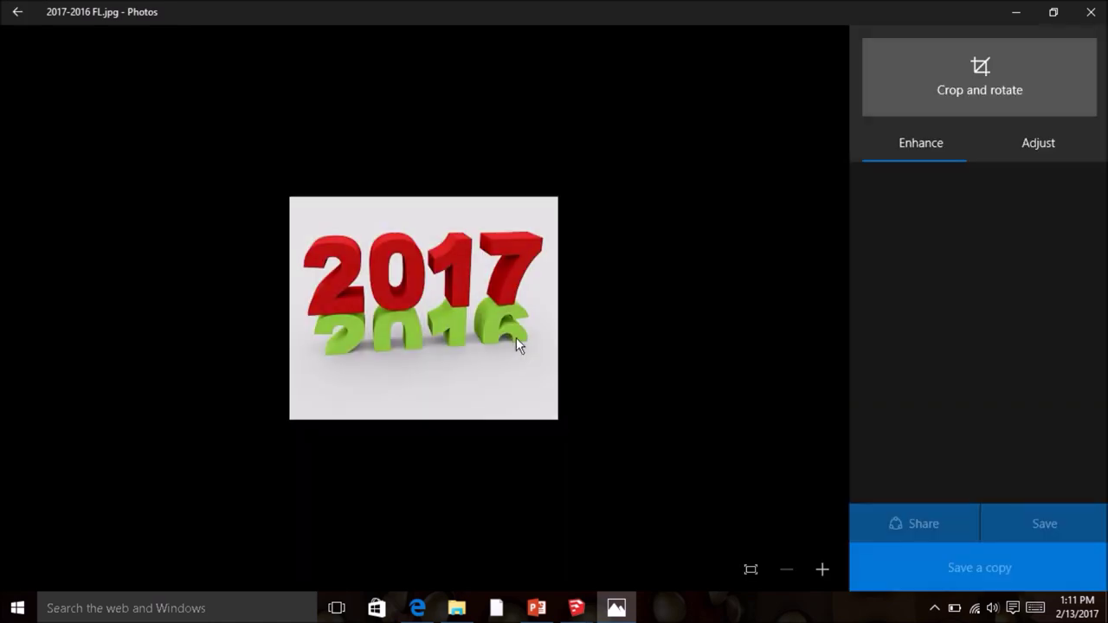
left_click(984, 66)
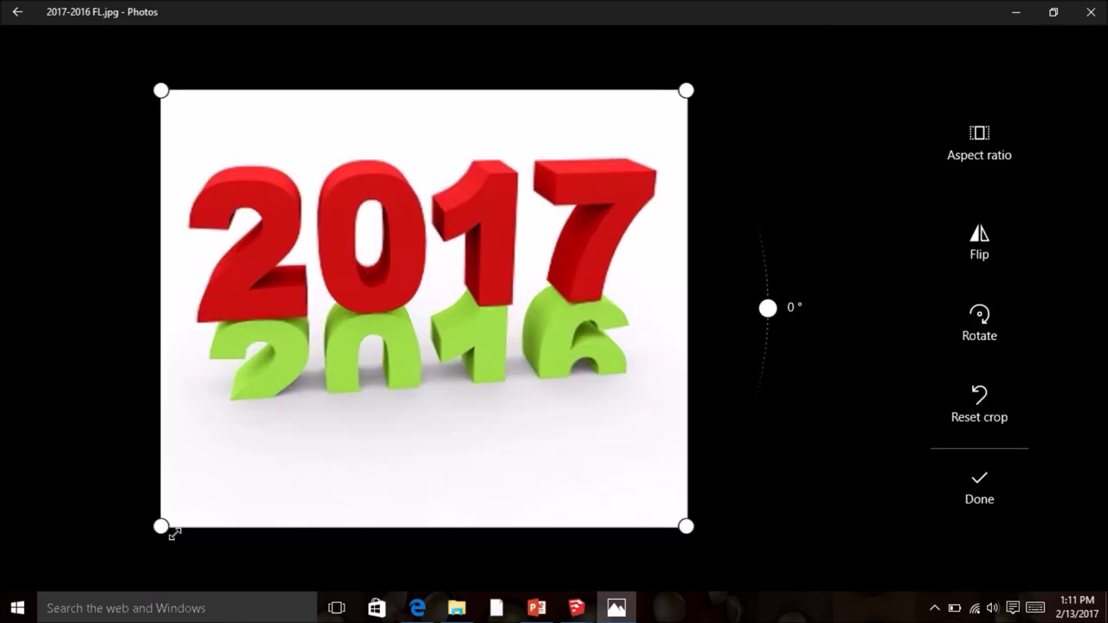
left_click_drag(161, 526, 186, 397)
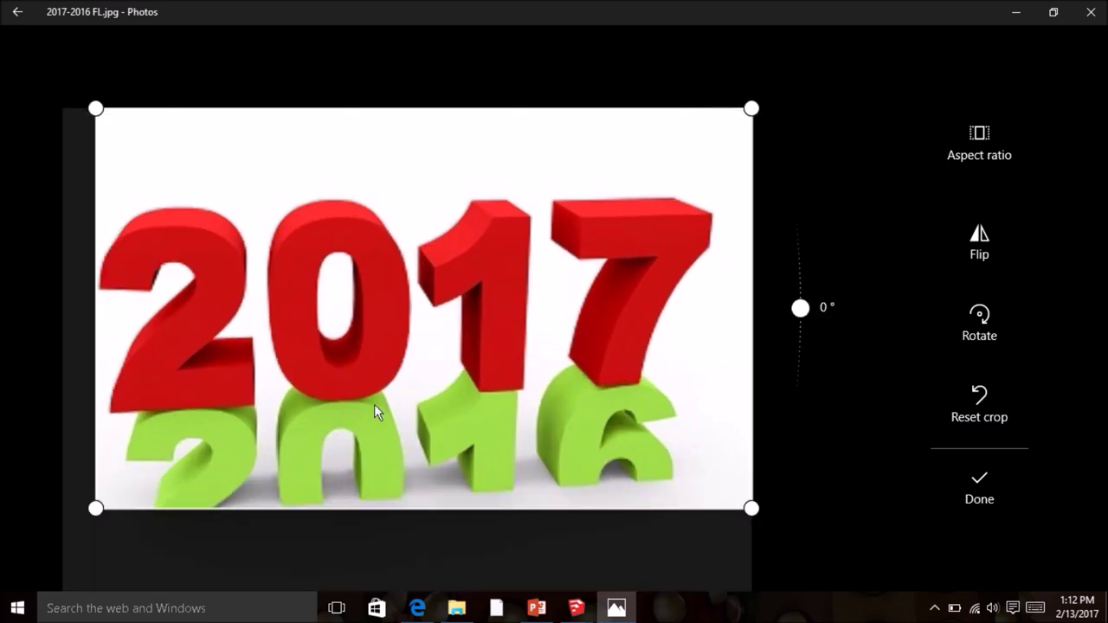
left_click_drag(751, 508, 716, 510)
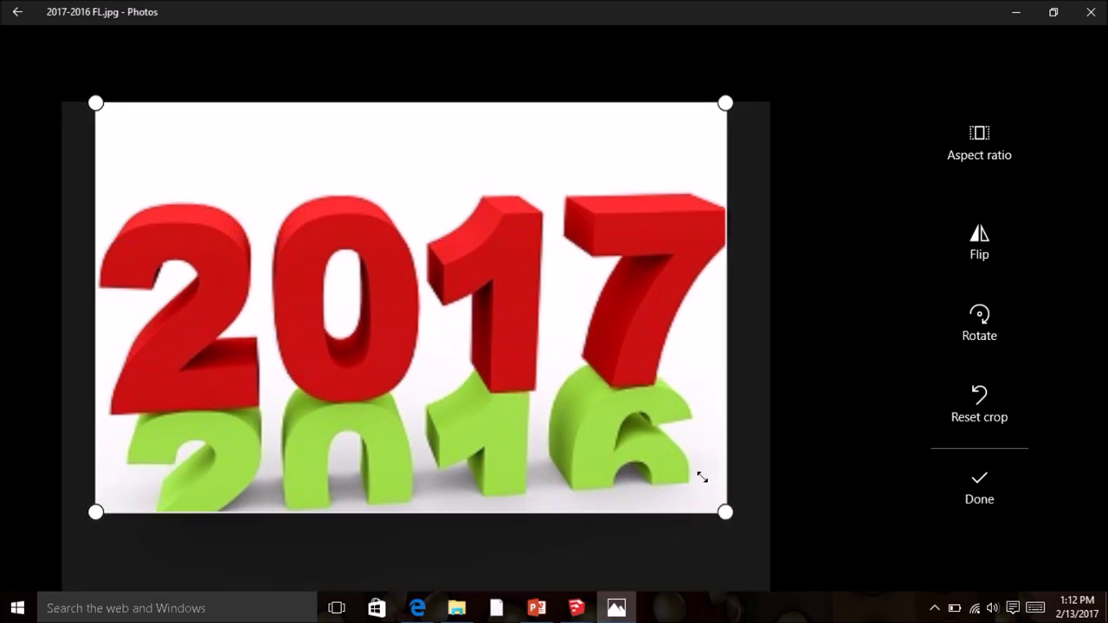
left_click_drag(750, 97, 750, 173)
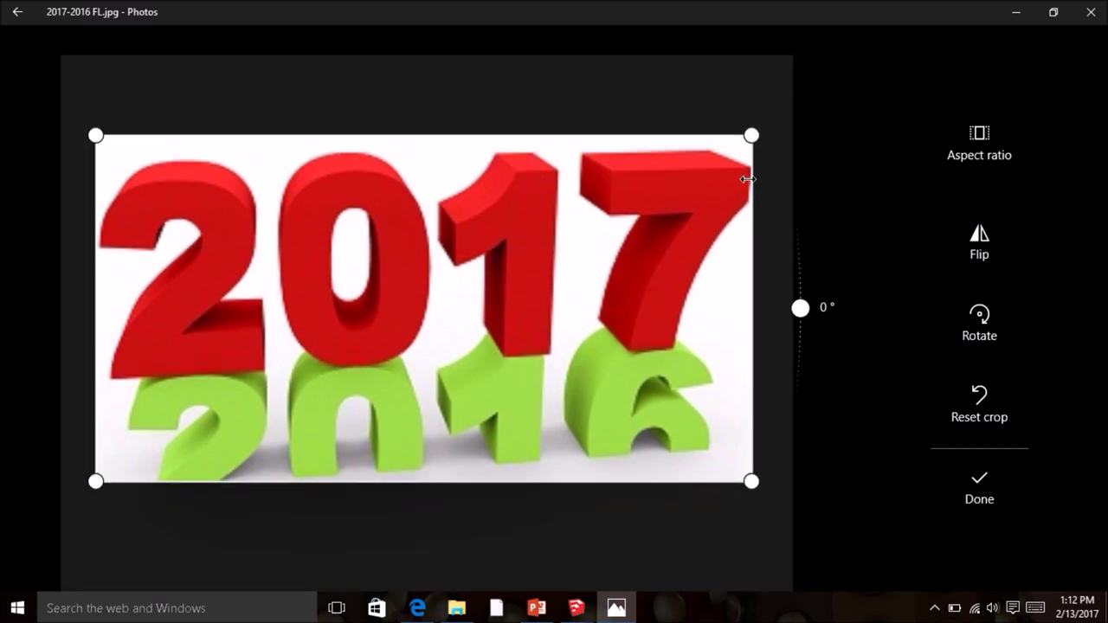
left_click(991, 475)
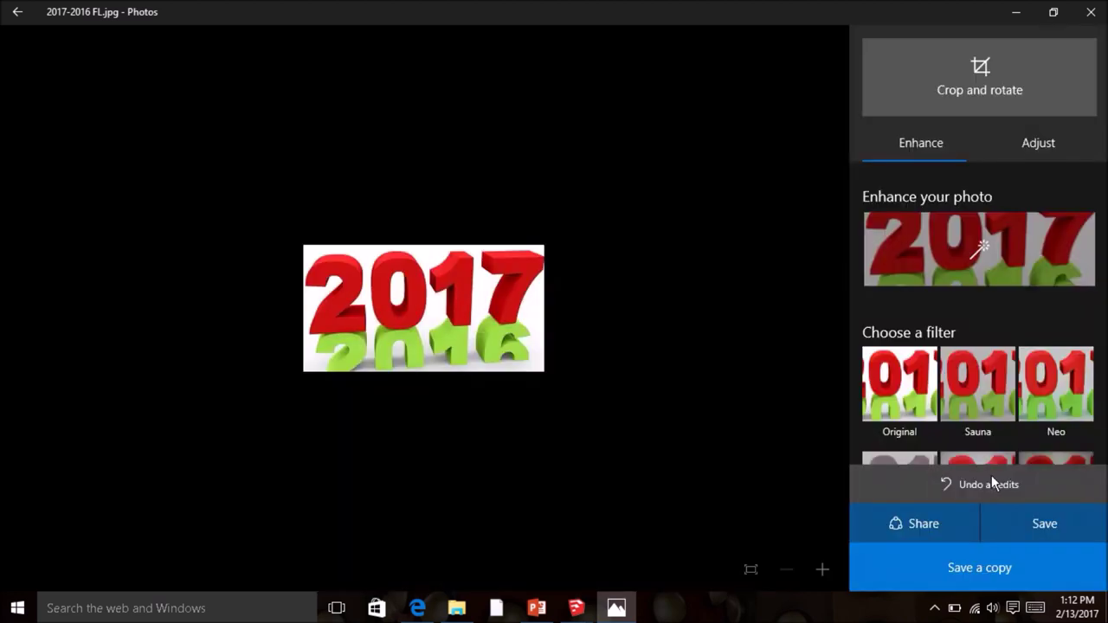
left_click(1036, 531)
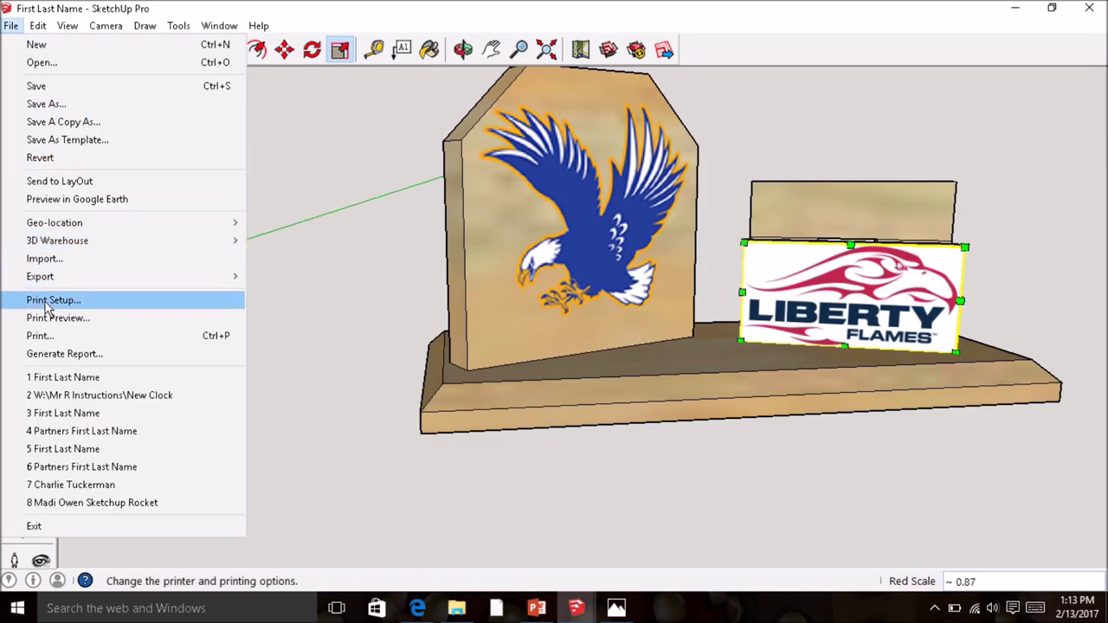
Step: Import the cropped 2017-2016 FL picture as an image and place it flat along the clock base's front edge
left_click(42, 258)
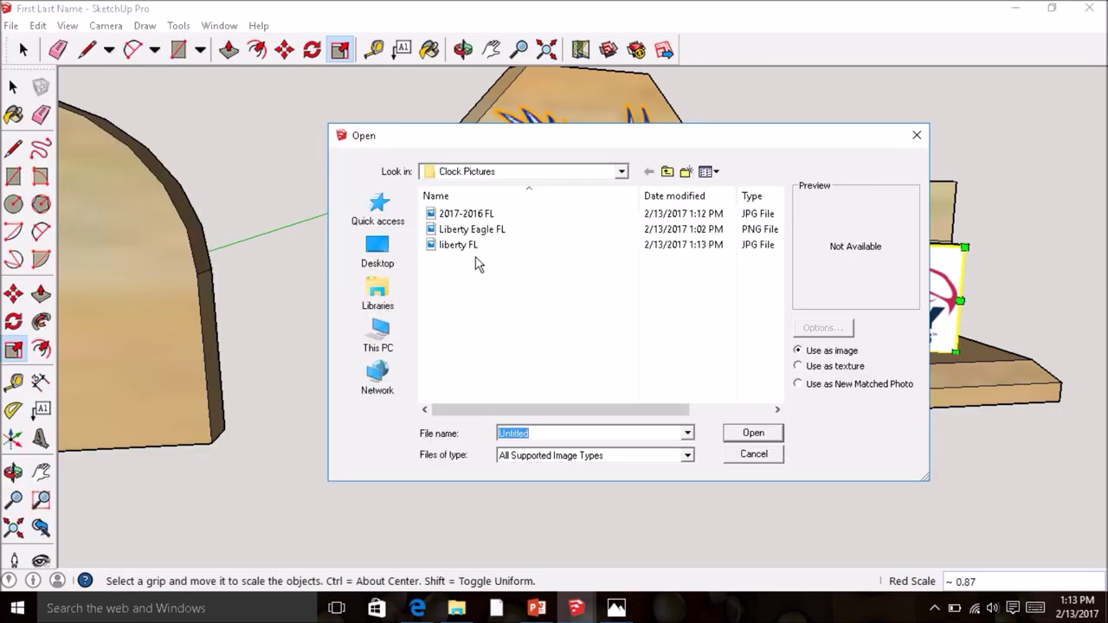
left_click(466, 214)
left_click(752, 433)
middle_click_drag(701, 336, 589, 527)
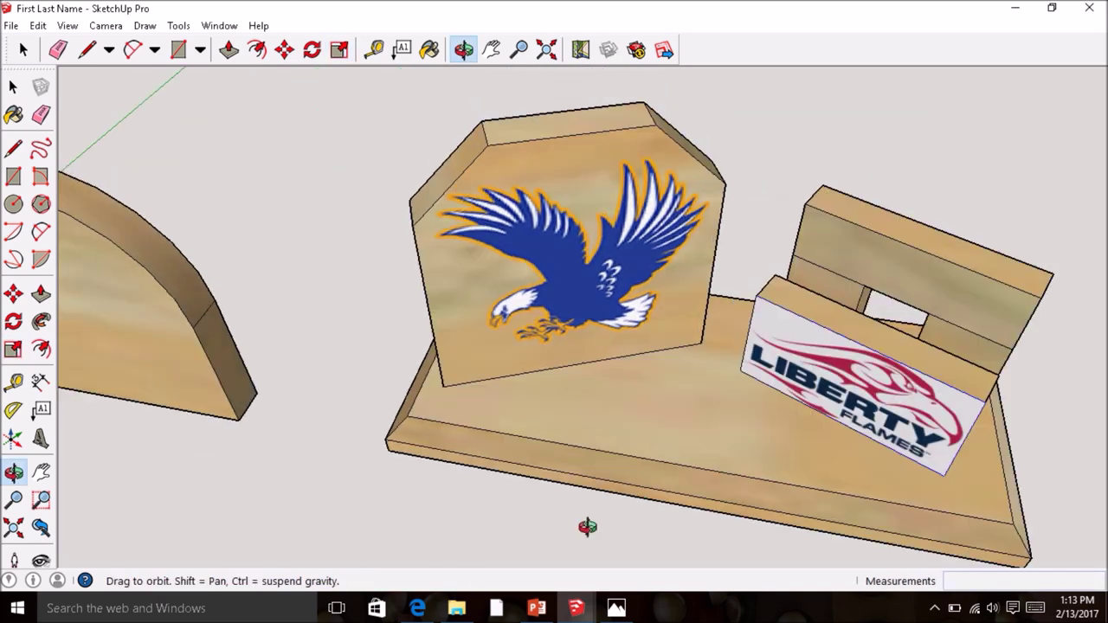
left_click(546, 440)
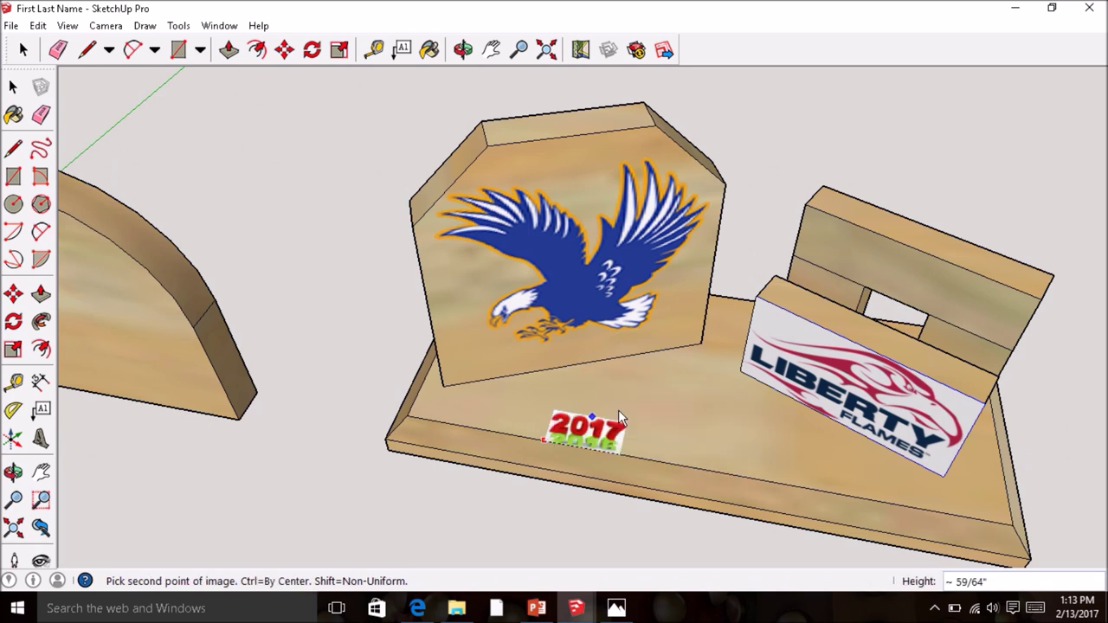
left_click(736, 398)
Step: Scale the 2017 image by 1.33 along the red axis and stretch it slightly along green toward the eagle panel
key("s")
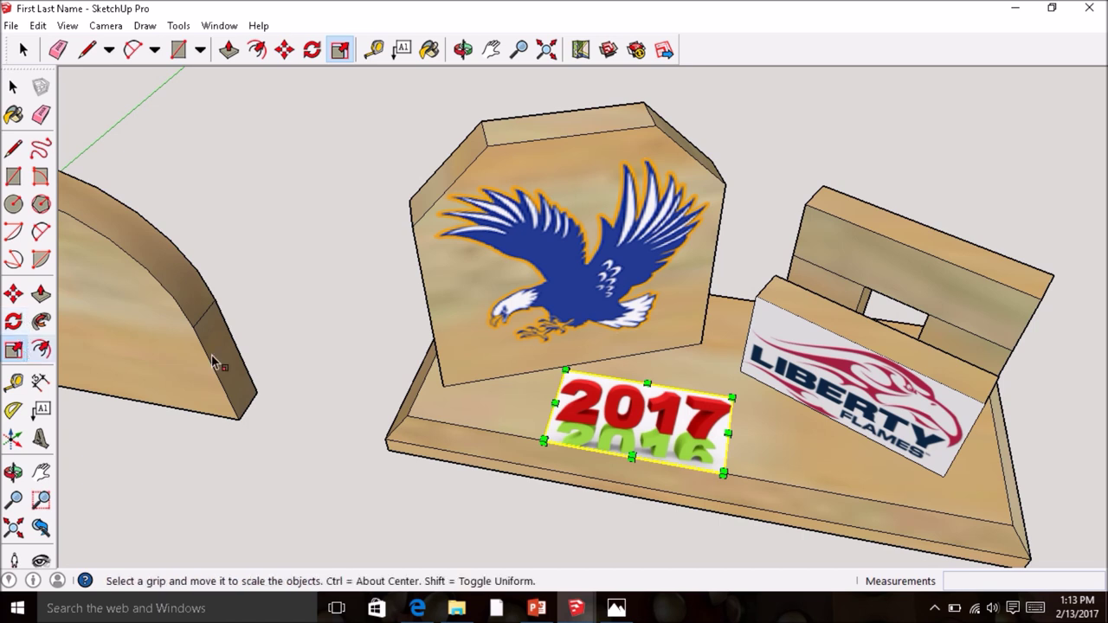
left_click_drag(728, 433, 788, 444)
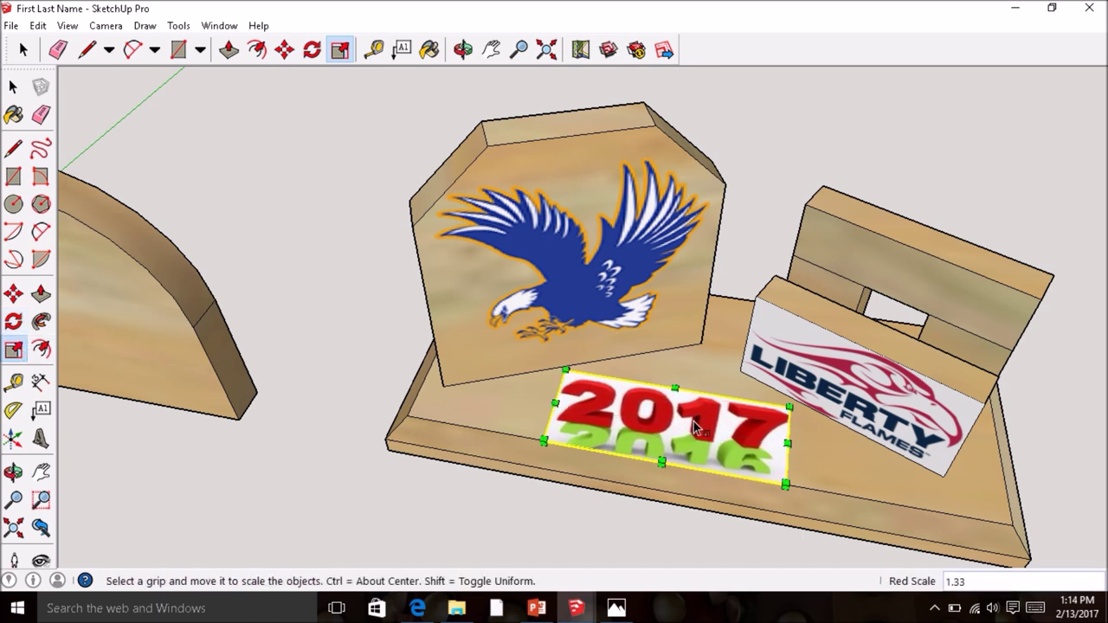
left_click_drag(674, 387, 679, 379)
left_click_drag(662, 462, 656, 452)
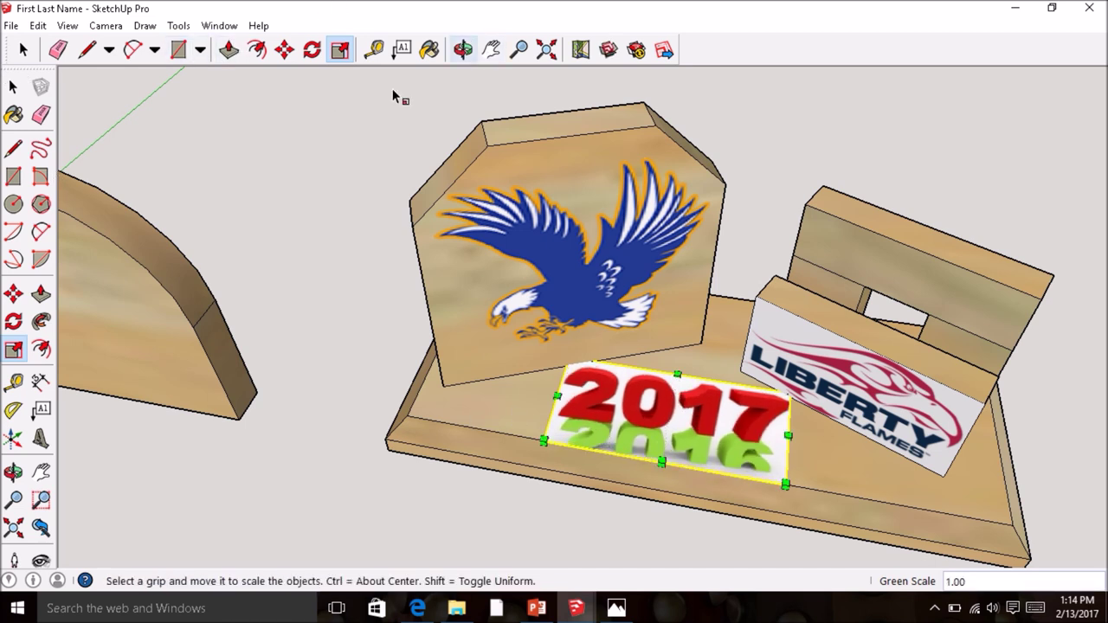
middle_click_drag(494, 184, 537, 286)
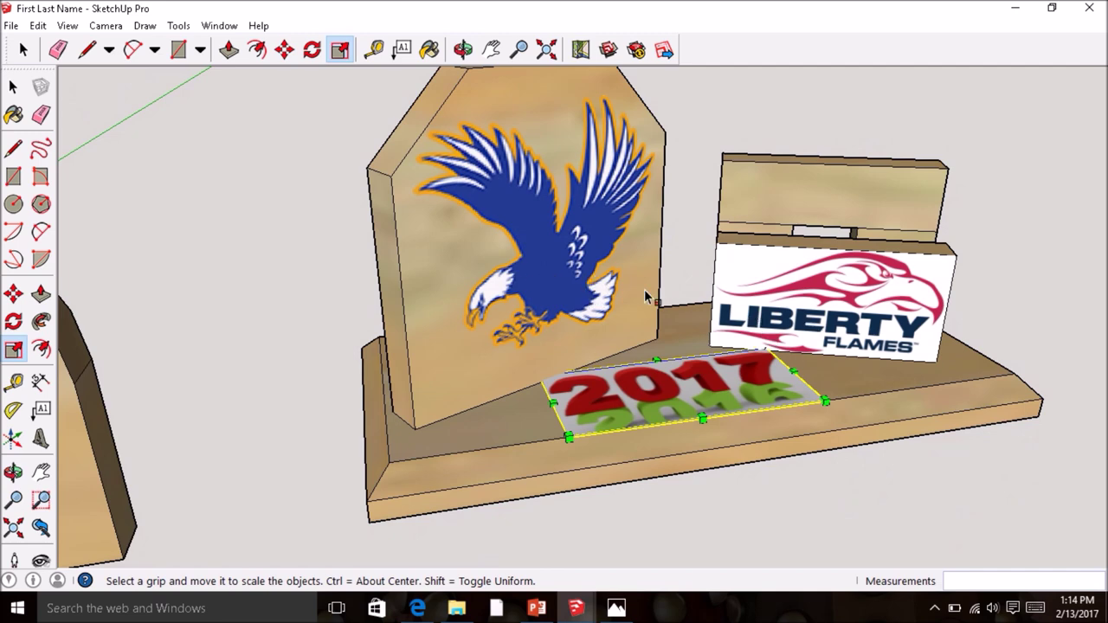
scroll(648, 297, "down", 1)
scroll(584, 270, "down", 1)
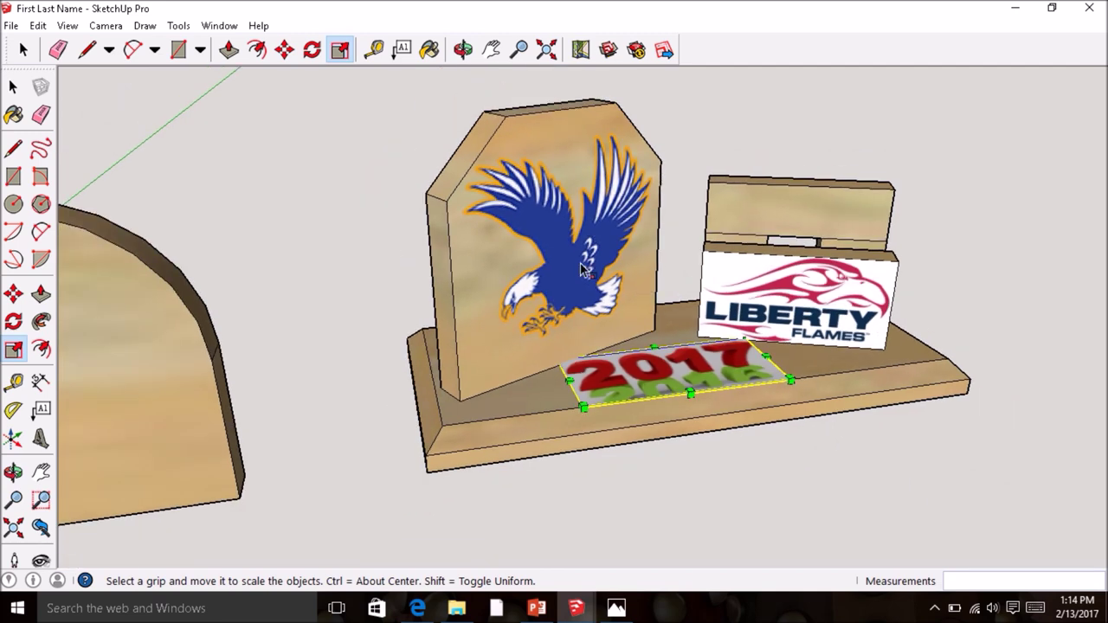
left_click(546, 50)
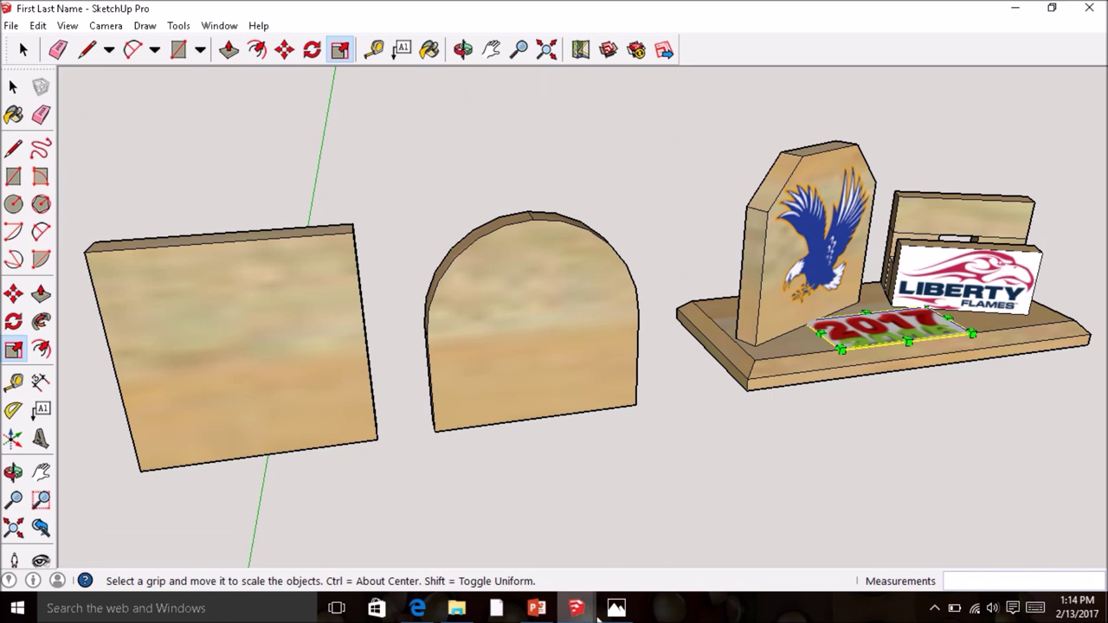
Step: Switch to the SketchUp model with the SpongeBob pictures and scale the pineapple house image by 1.06 along the green axis
mouse_move(588, 610)
mouse_move(604, 559)
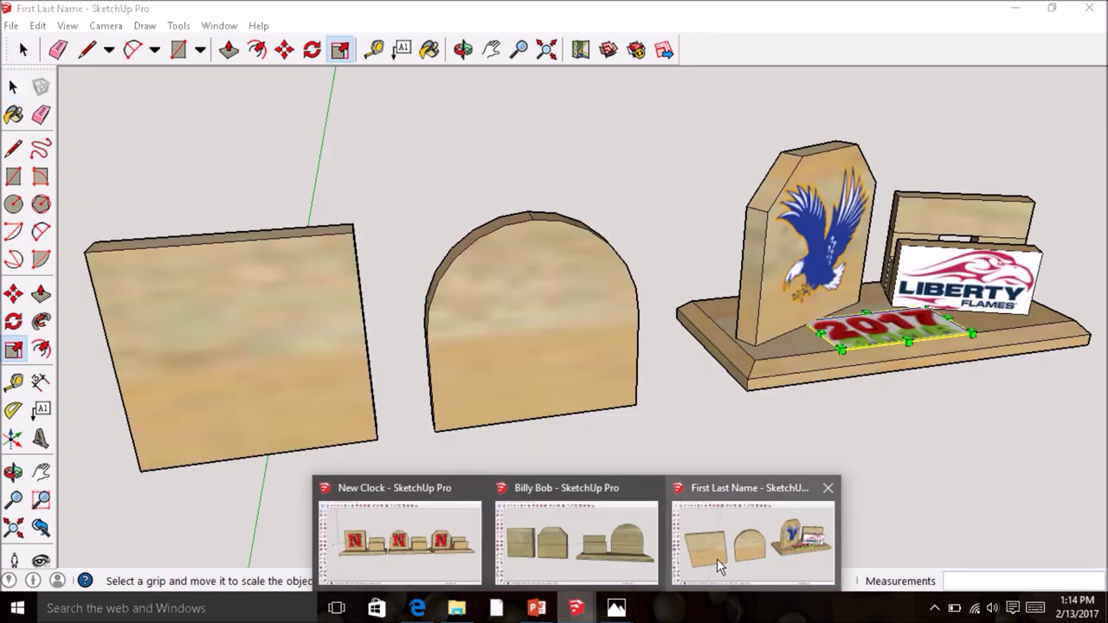
left_click(718, 554)
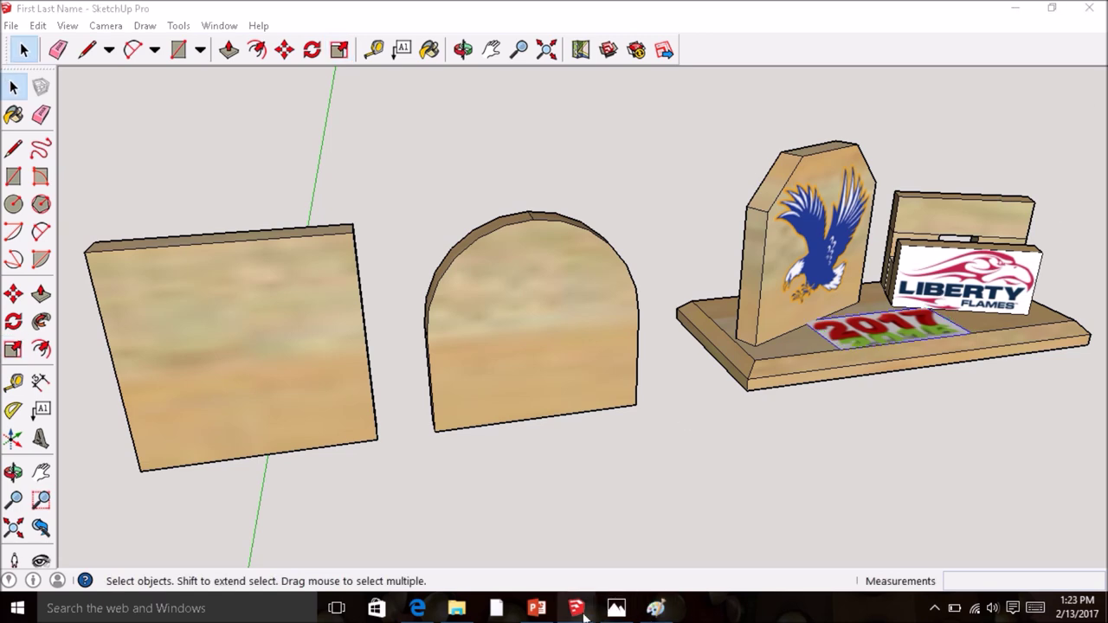
mouse_move(575, 608)
left_click(603, 552)
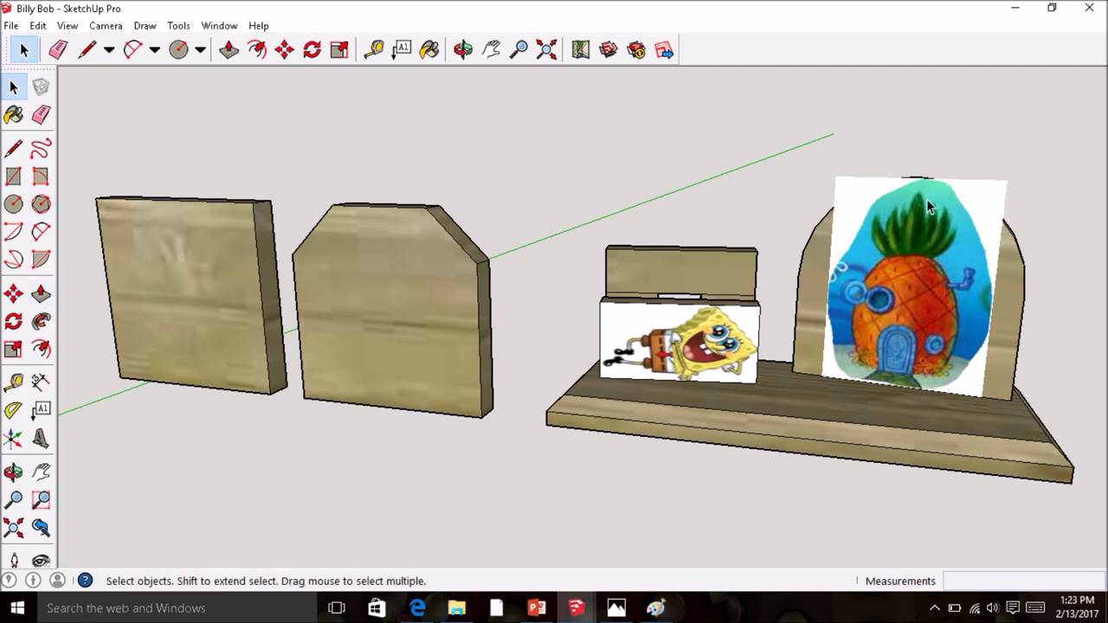
left_click(845, 188)
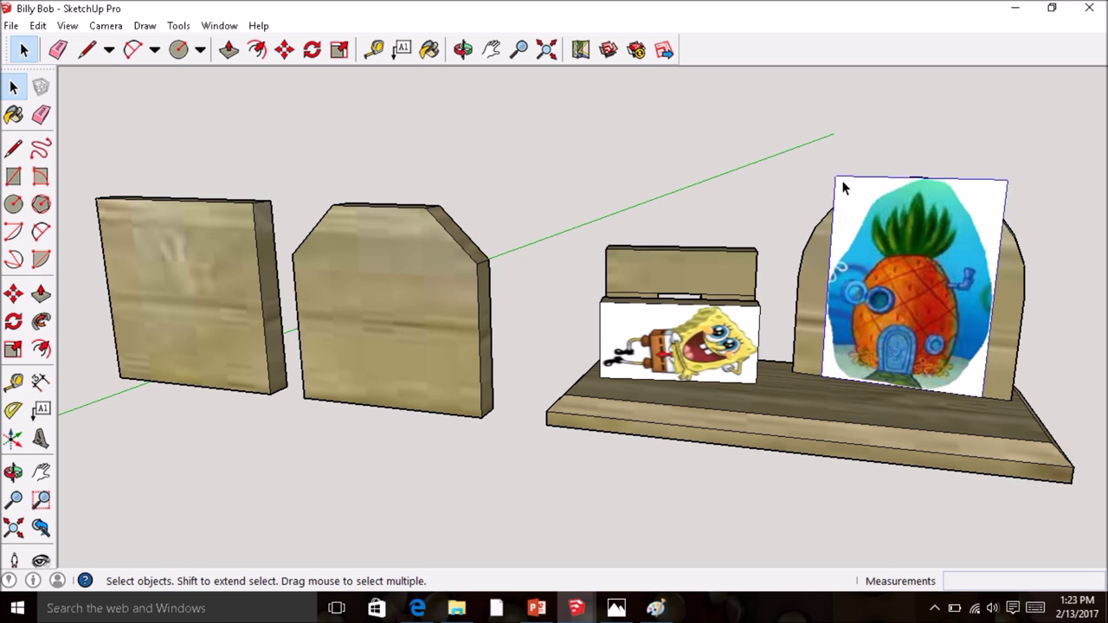
left_click(13, 349)
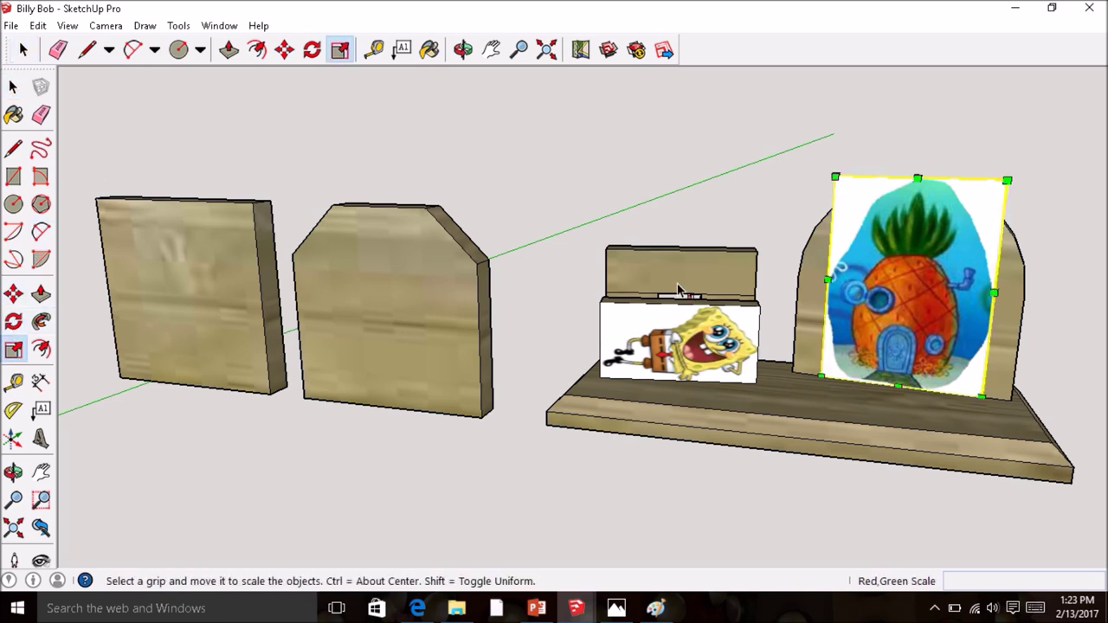
left_click(918, 177)
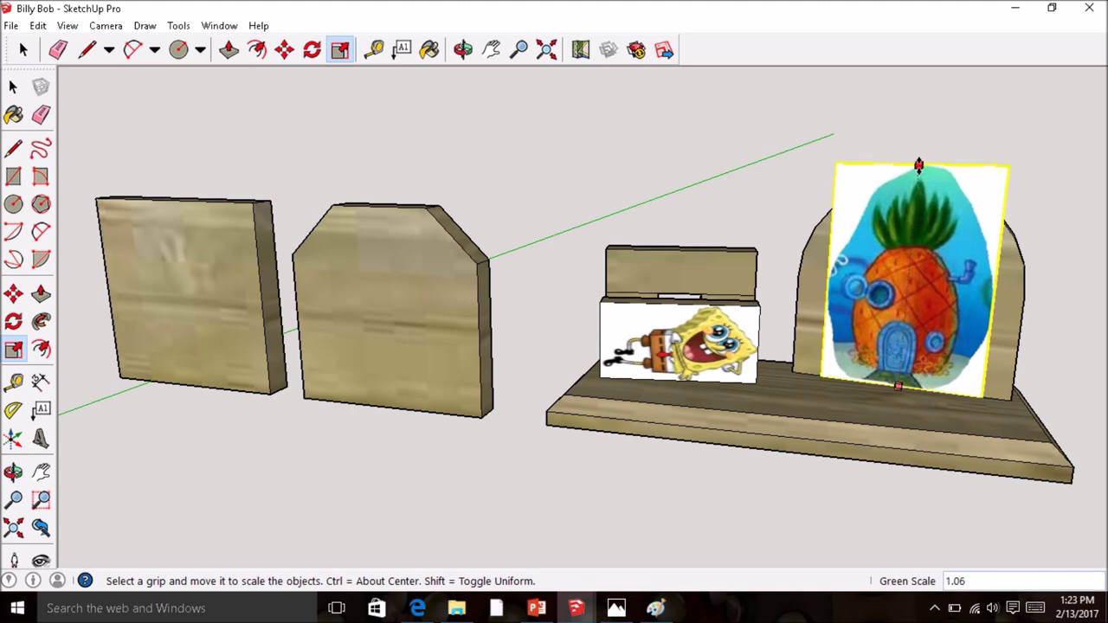
left_click(920, 166)
middle_click_drag(919, 166, 912, 208)
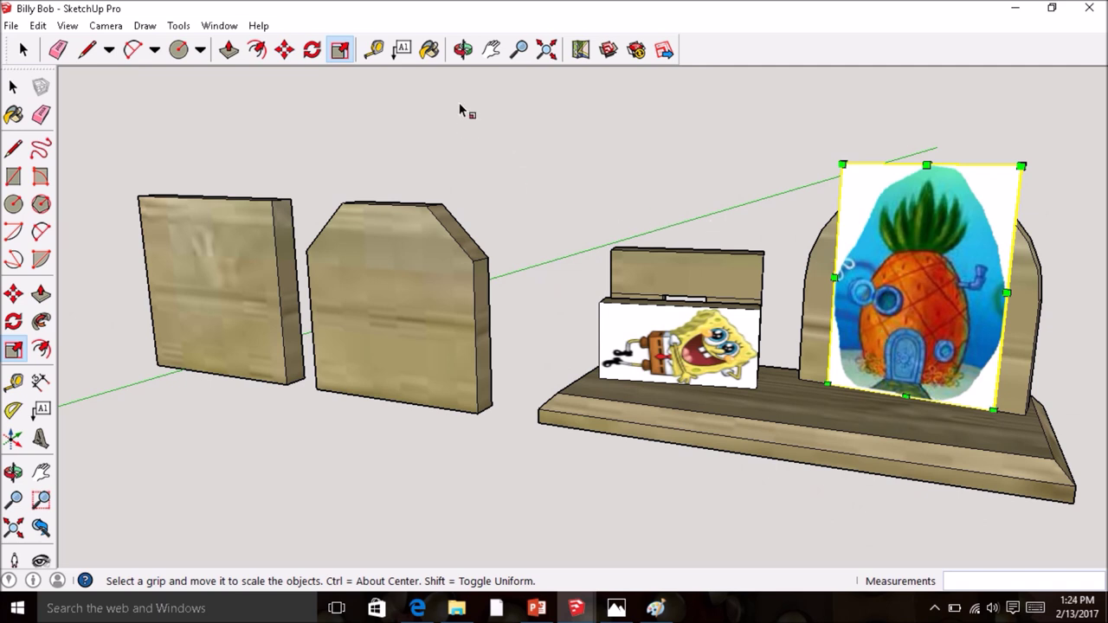
Step: Fit the pineapple house image inside the arched panel by scaling it uniformly by 0.86, widening it, and scaling by 0.98
left_click(546, 49)
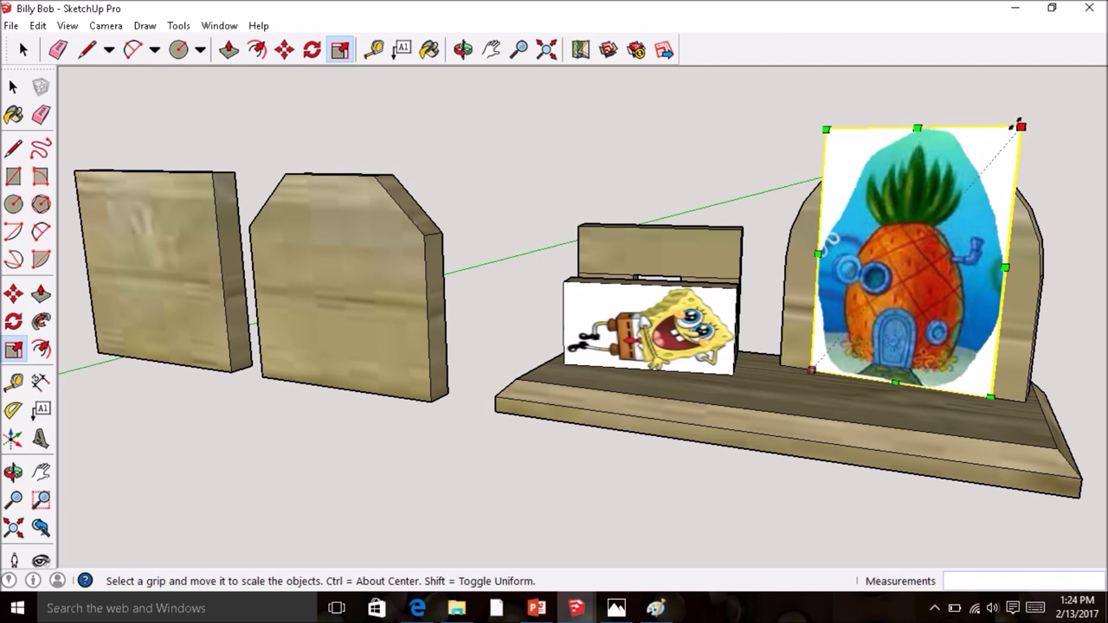
left_click_drag(1021, 128, 987, 166)
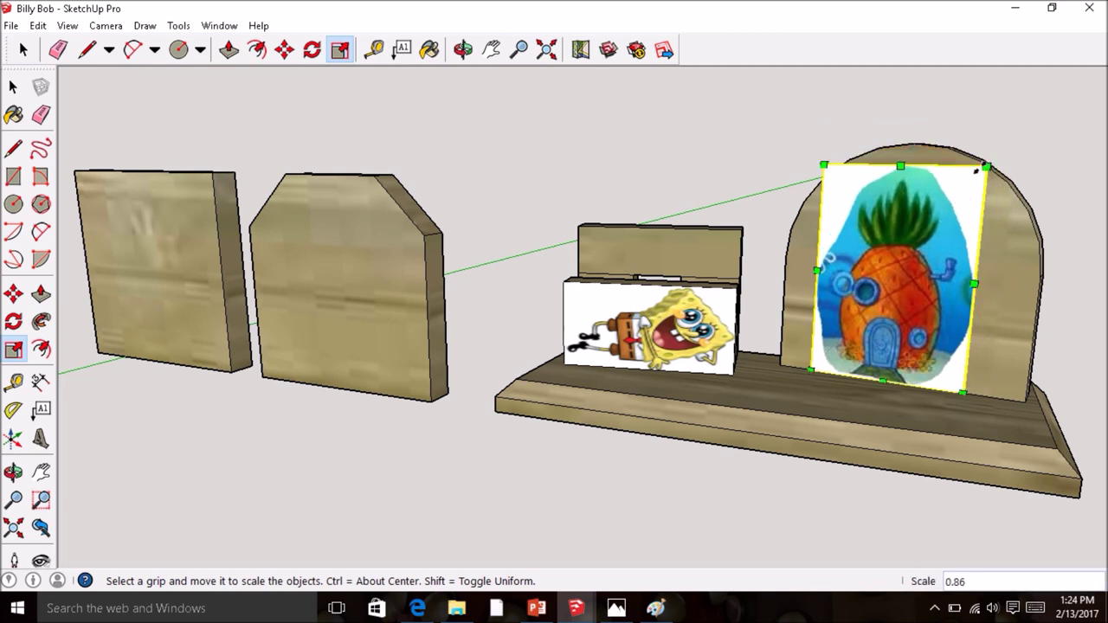
left_click_drag(825, 166, 834, 176)
left_click_drag(973, 287, 998, 288)
left_click_drag(1007, 173, 1005, 183)
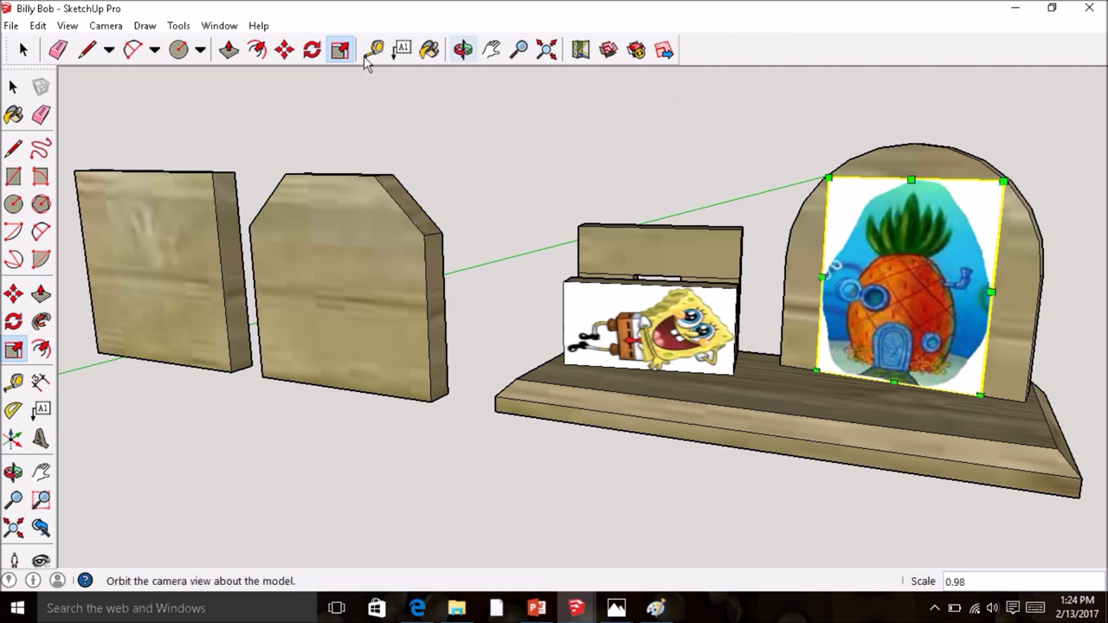
left_click(24, 49)
left_click(644, 180)
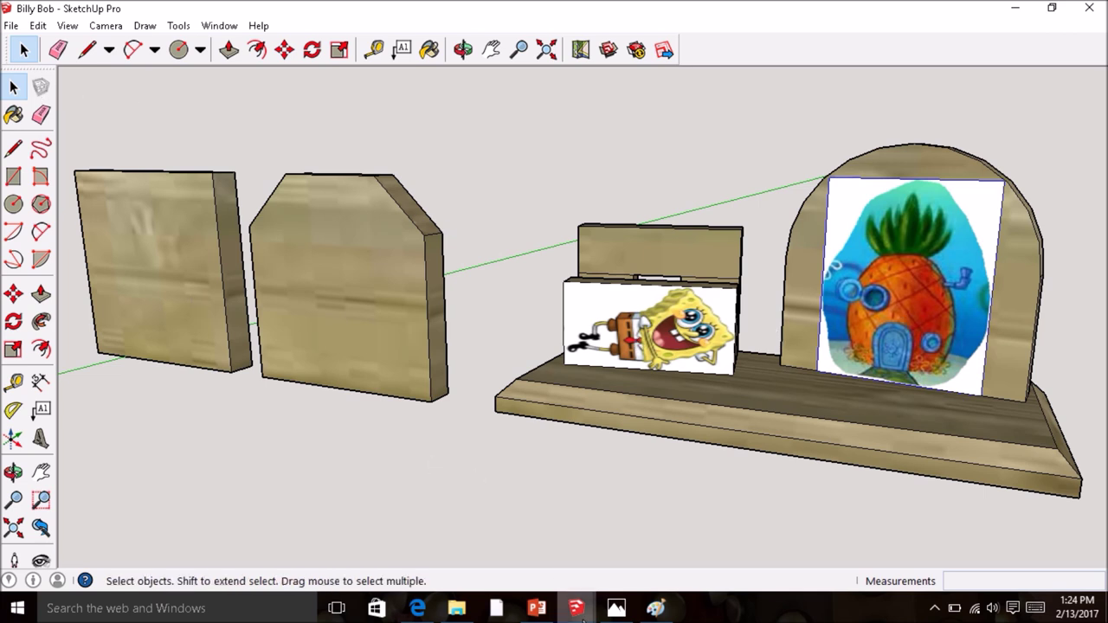
Step: Switch to the First Last Name model and dimension the clock base's short end and its long front edge
mouse_move(580, 616)
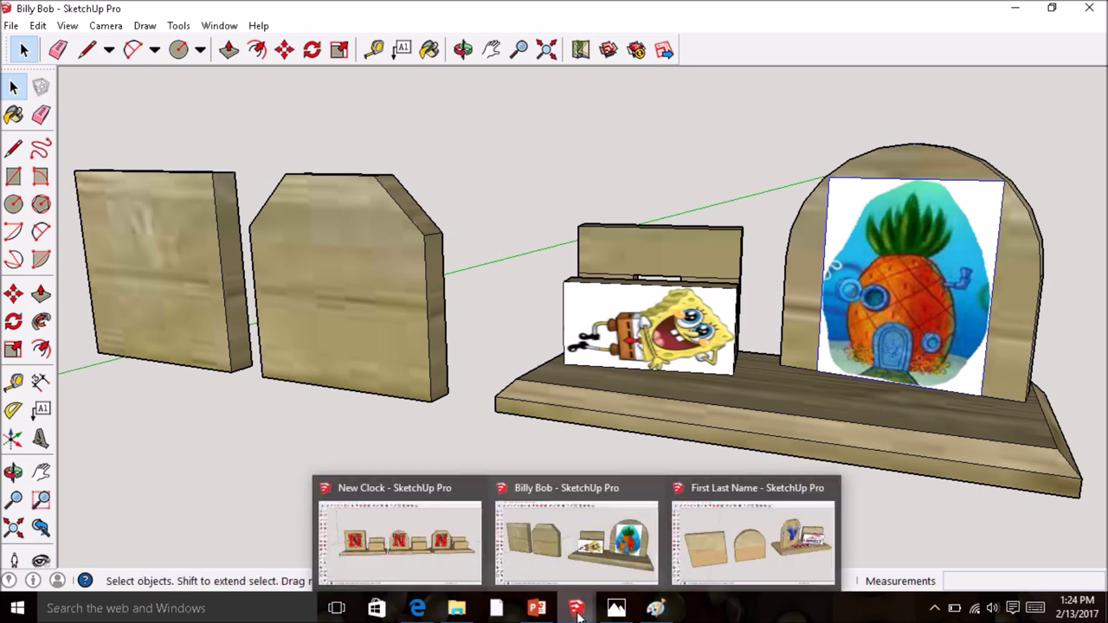
left_click(734, 557)
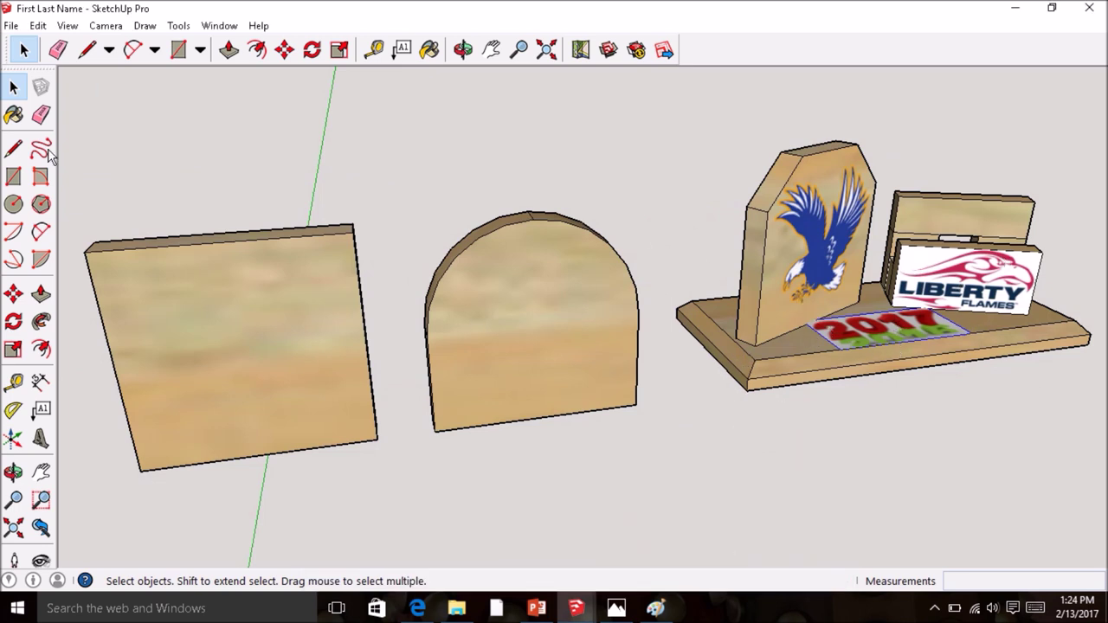
left_click(40, 381)
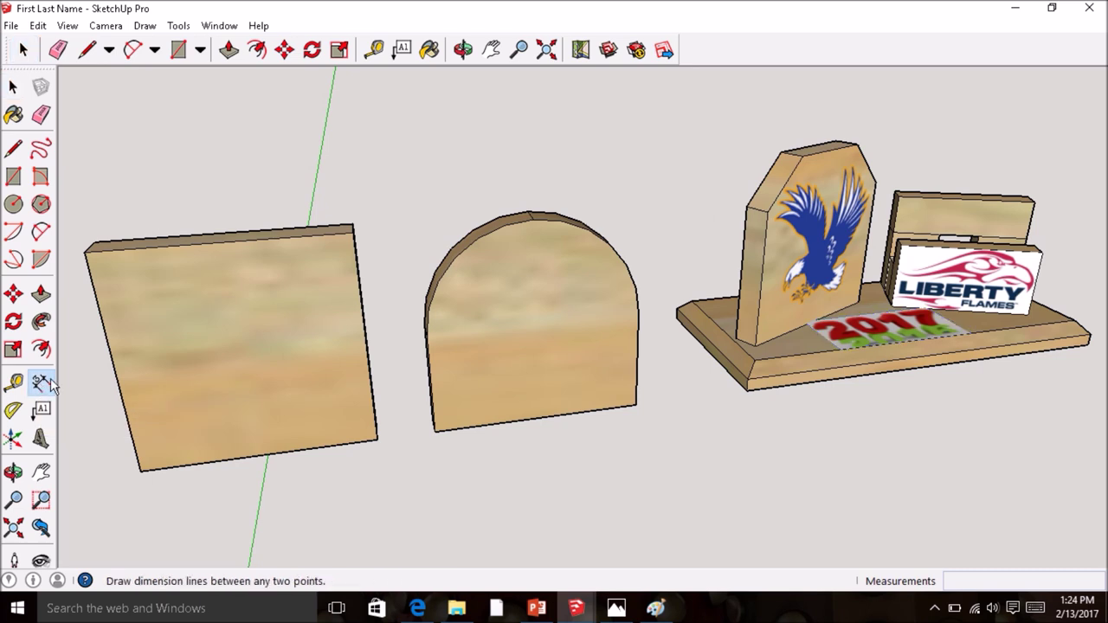
left_click(675, 317)
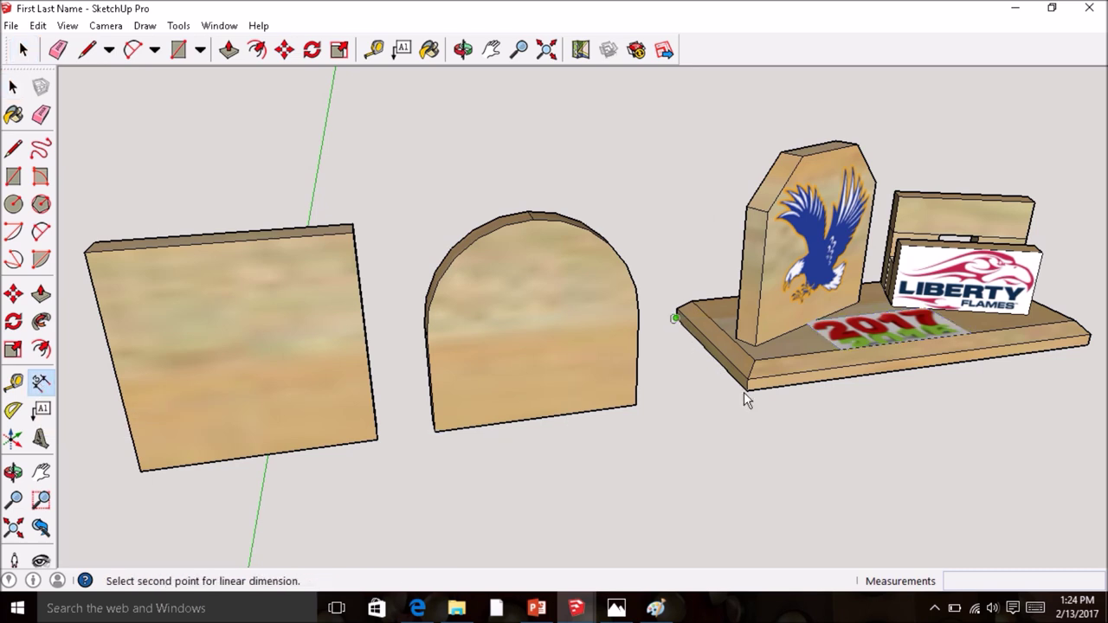
left_click(744, 390)
left_click(738, 421)
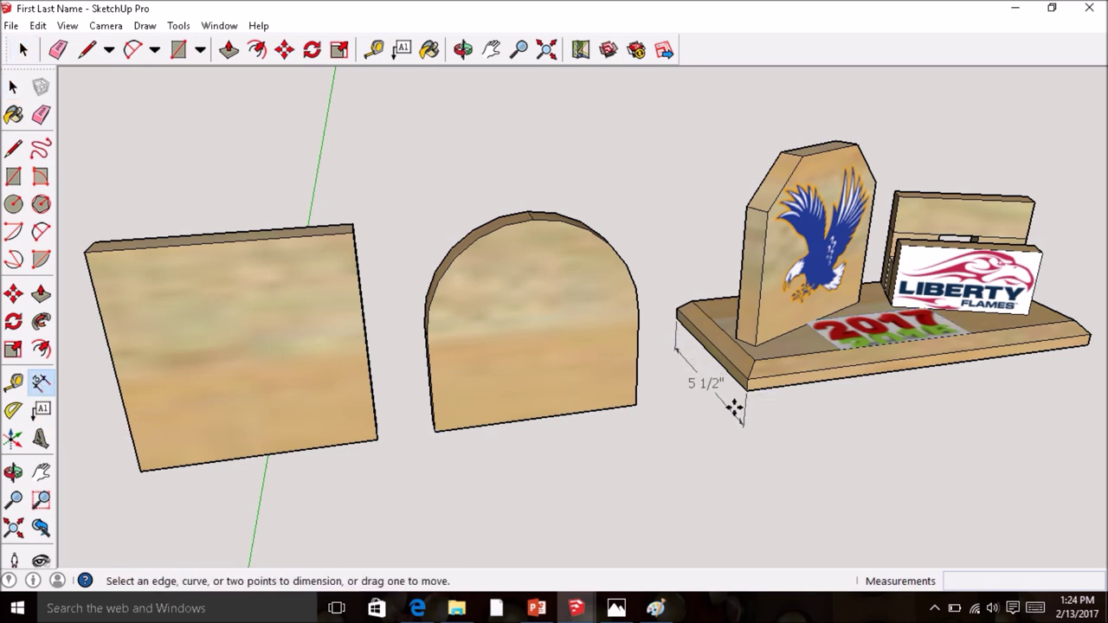
left_click(744, 390)
left_click(1088, 344)
left_click(1015, 390)
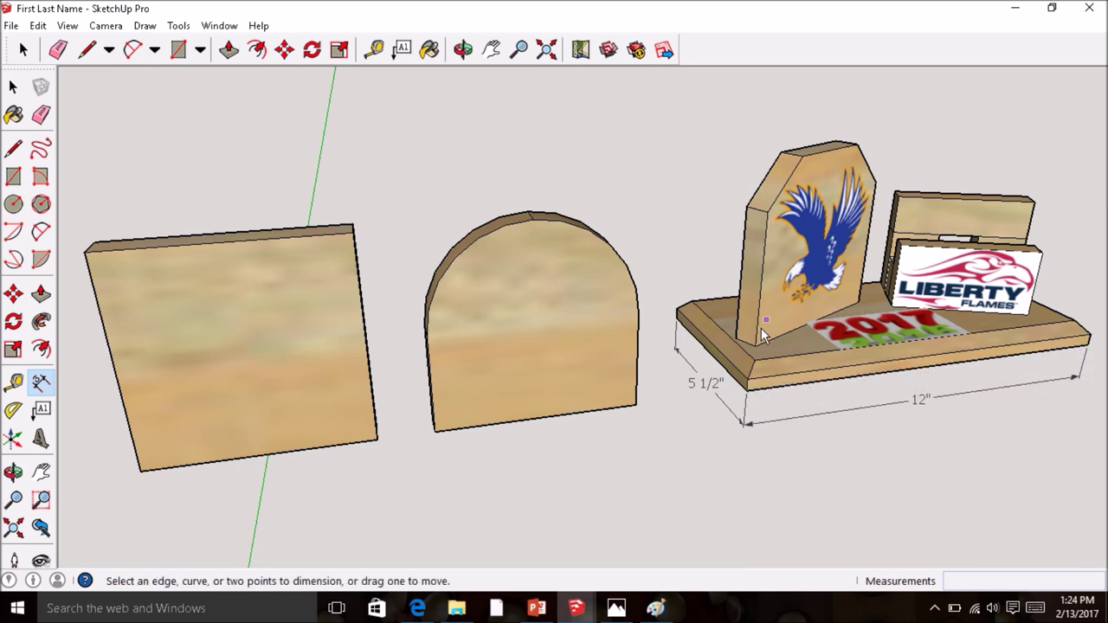
Step: Dimension the eagle panel's height from its bottom corner to its top edge, with the dimension line placed outside the panel
left_click(756, 344)
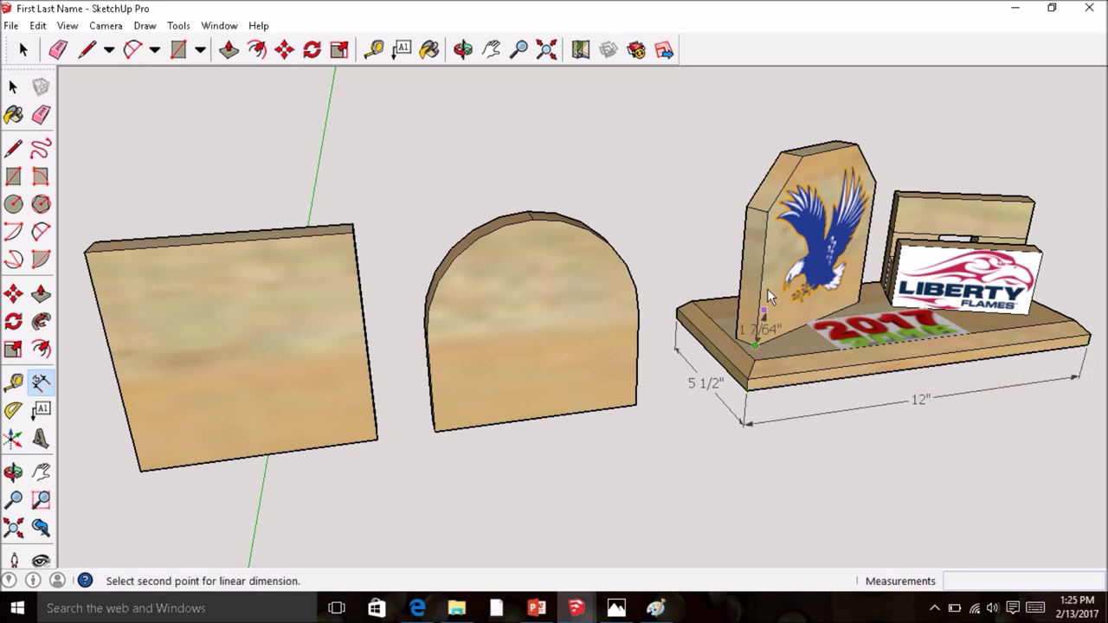
left_click(803, 157)
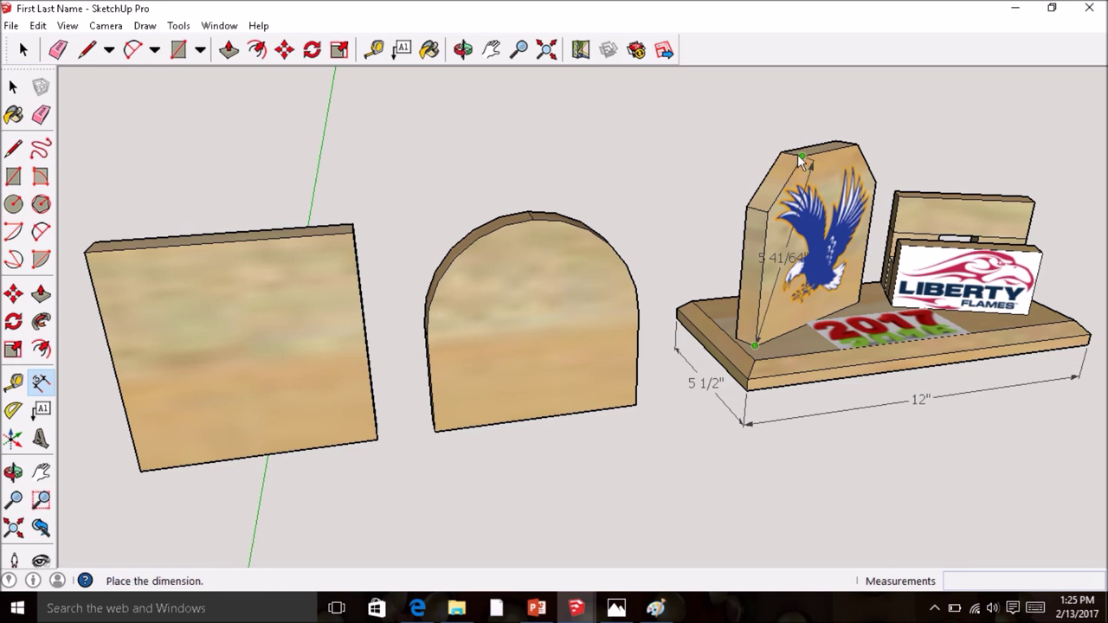
left_click(686, 235)
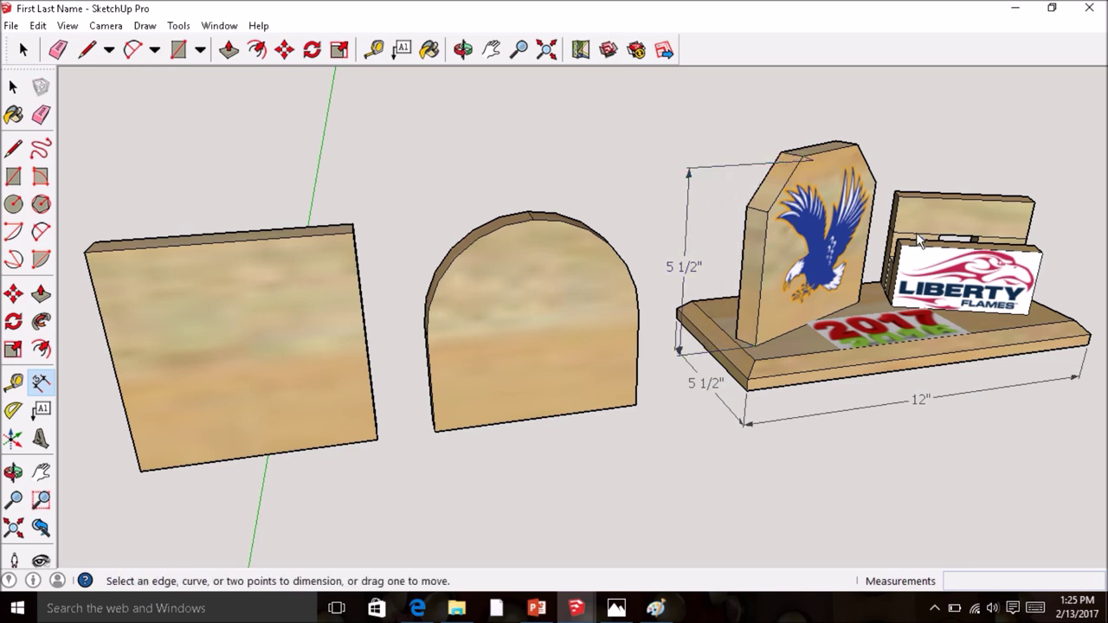
Step: Dimension the full height of the card holder's back piece, with the dimension line beyond the end of the base
middle_click_drag(961, 215, 967, 257)
scroll(1091, 241, "down", 3)
scroll(935, 249, "down", 2)
scroll(967, 256, "down", 2)
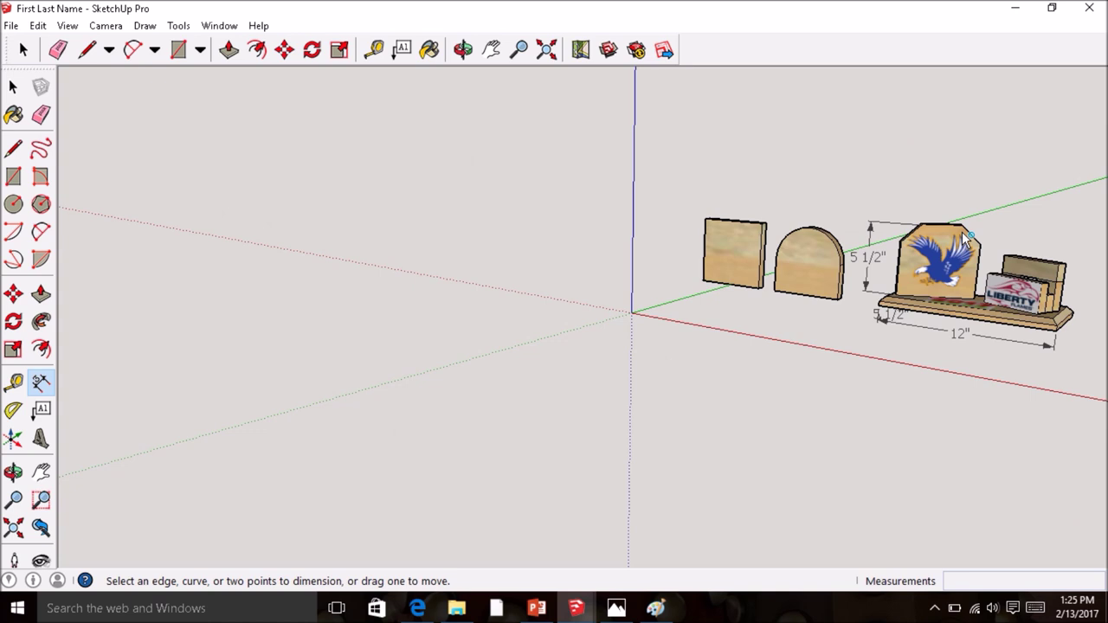
left_click(546, 50)
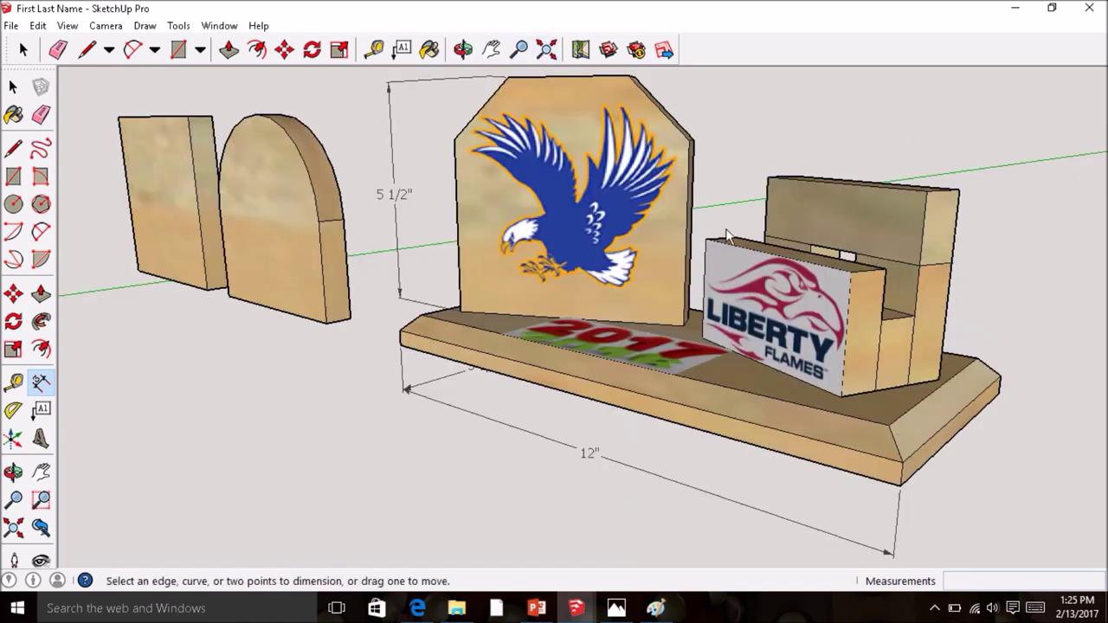
left_click(958, 192)
left_click(944, 379)
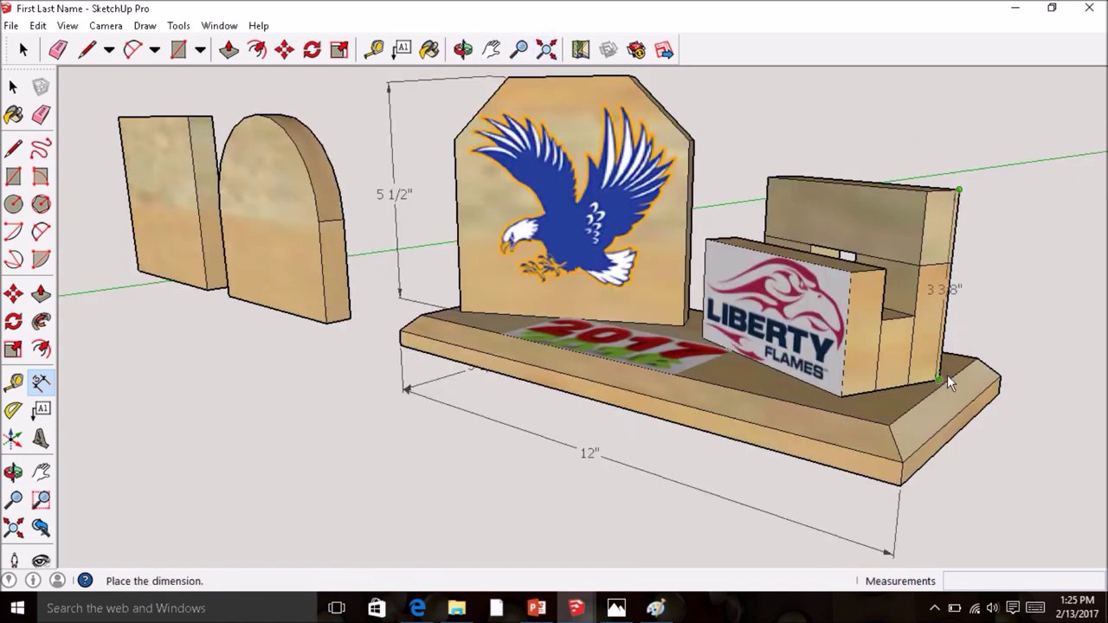
left_click(1004, 388)
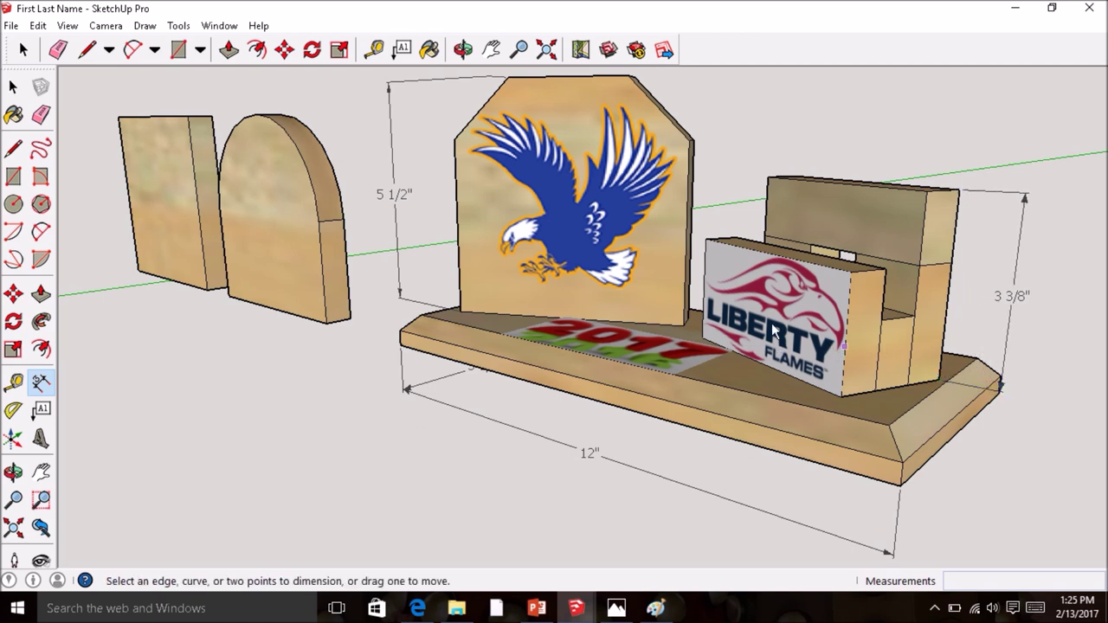
Step: Dimension the heights of the holder's front piece and its middle spacer, placing both dimension lines beyond the back piece's dimension
left_click(852, 273)
left_click(844, 395)
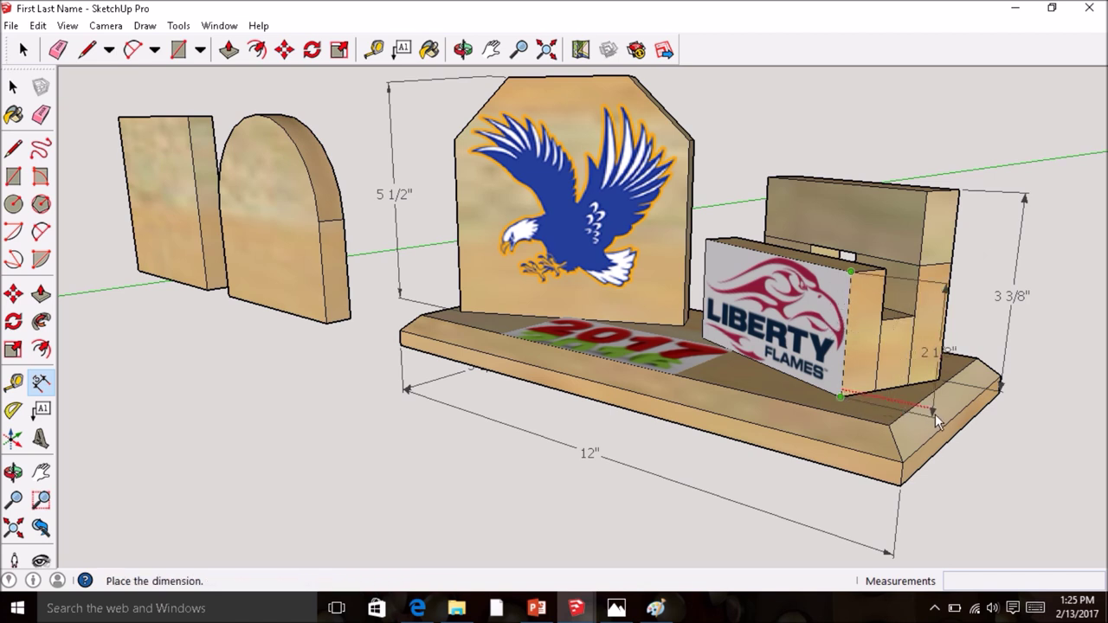
left_click(1027, 433)
left_click(910, 317)
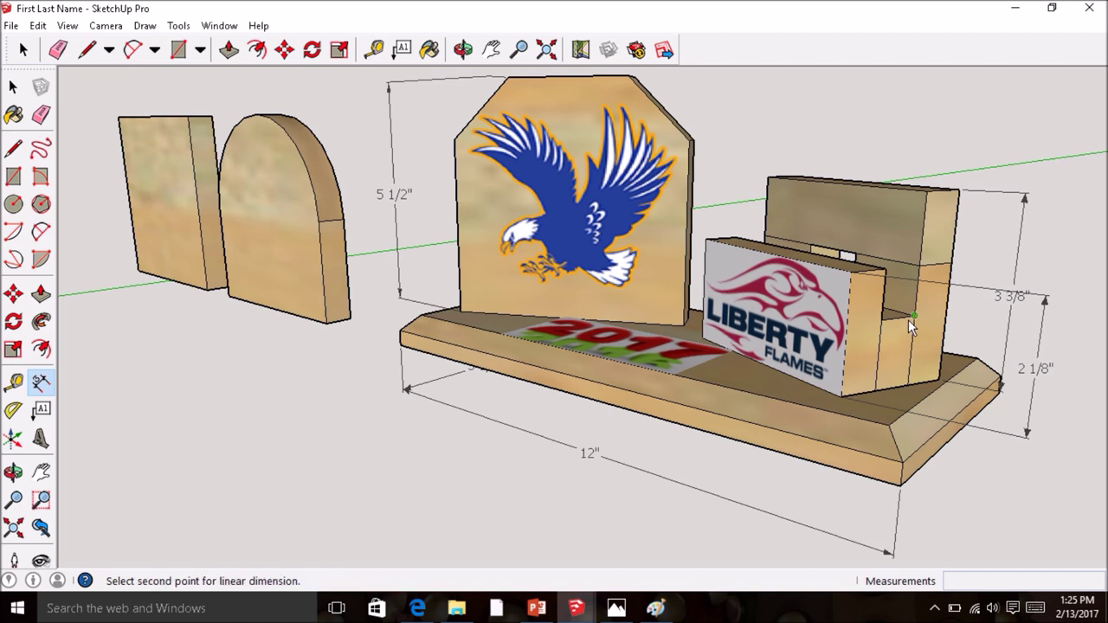
left_click(907, 384)
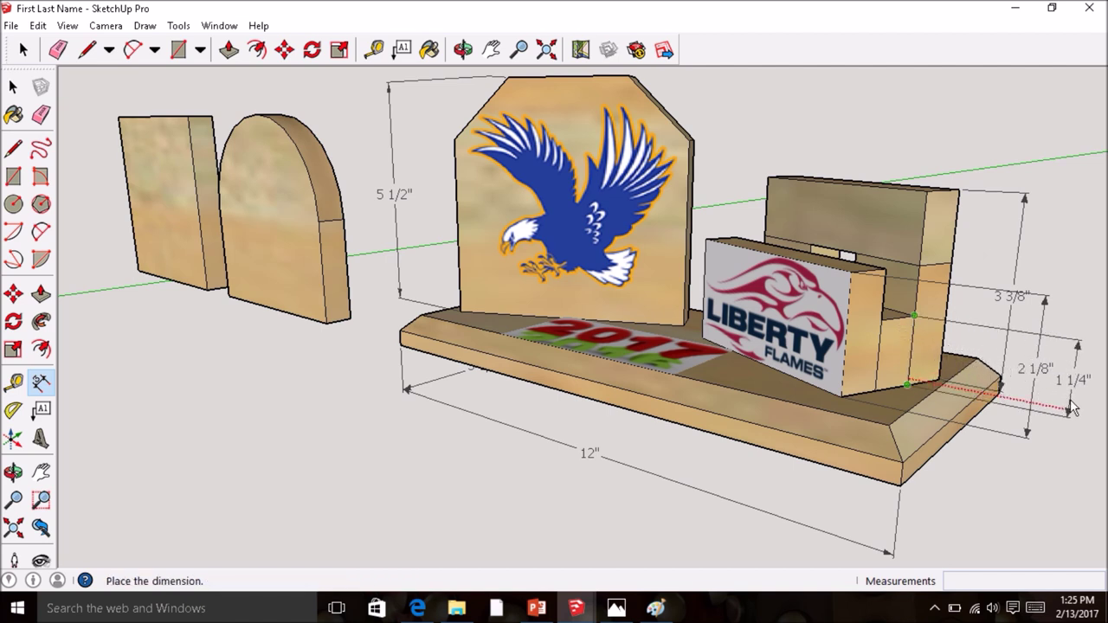
left_click(1072, 409)
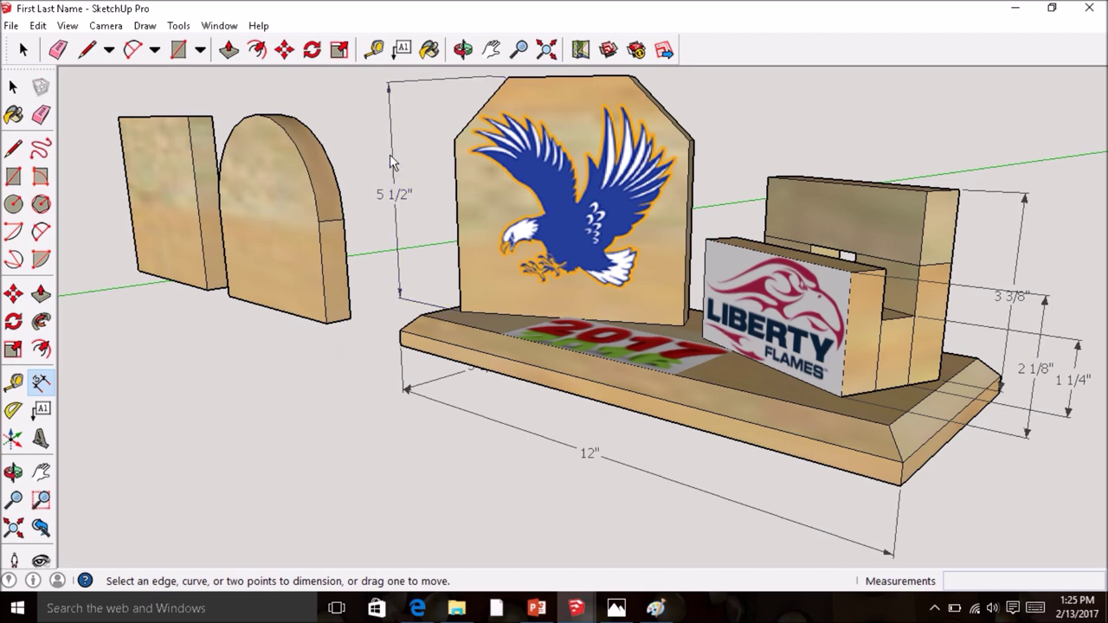
Step: Move the holder spacer's height dimension closer to the holder and the base's depth dimension farther below the base so the labels are clear
middle_click_drag(460, 352, 637, 358)
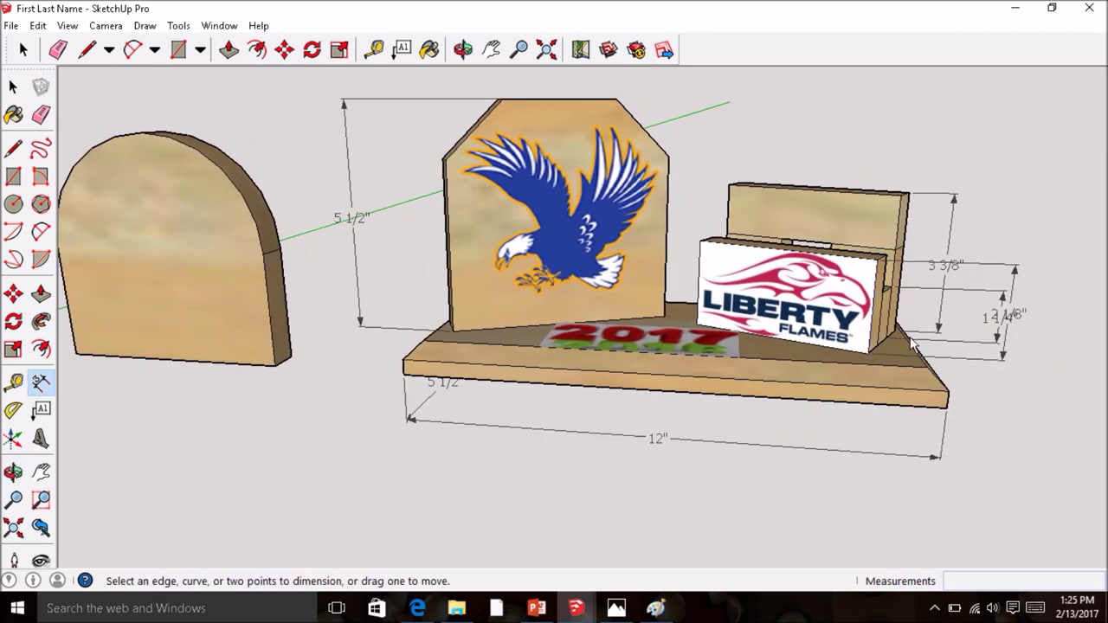
left_click(1001, 298)
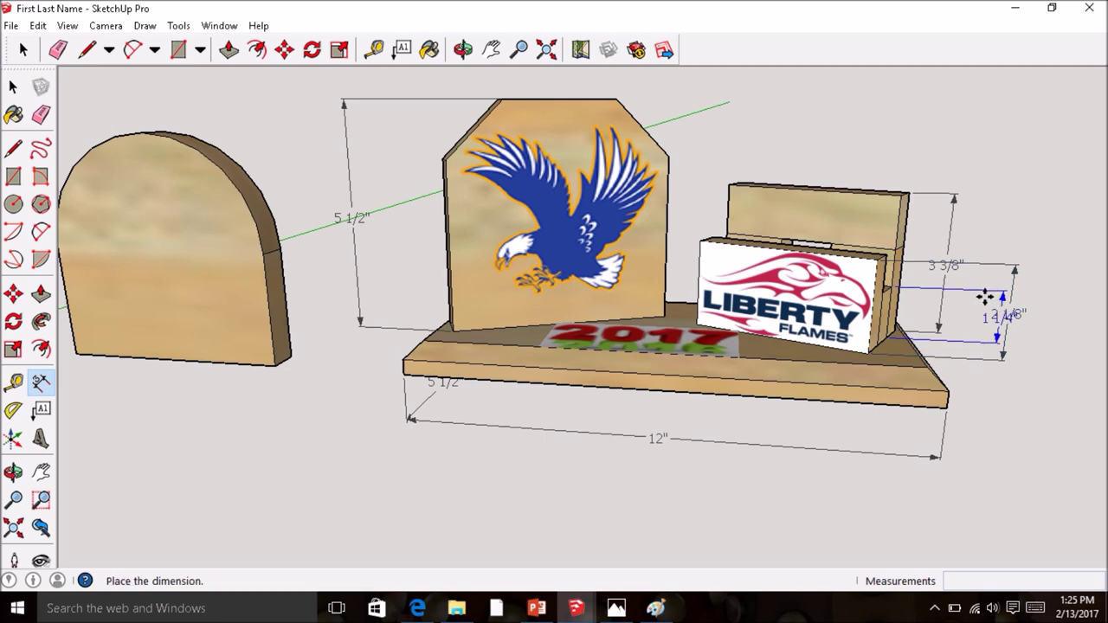
left_click(969, 296)
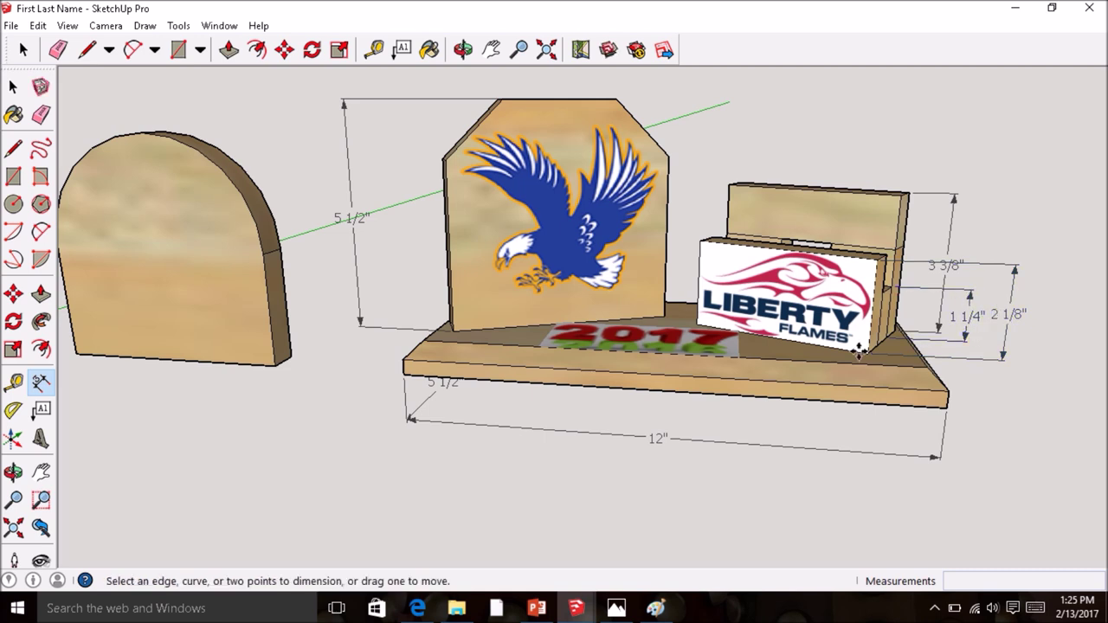
left_click(442, 390)
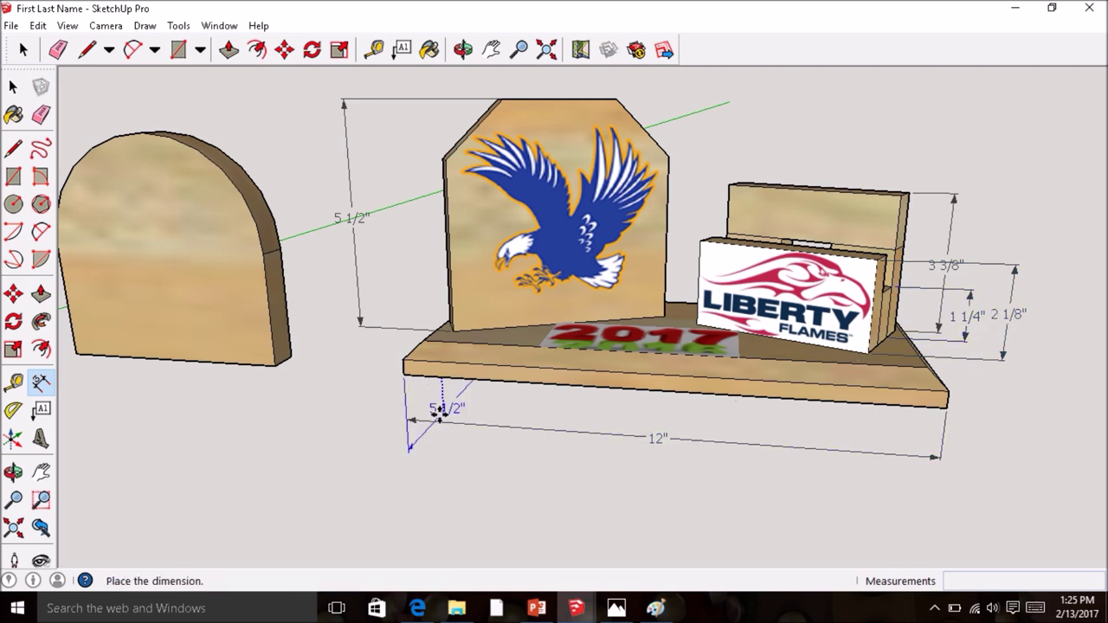
left_click(440, 454)
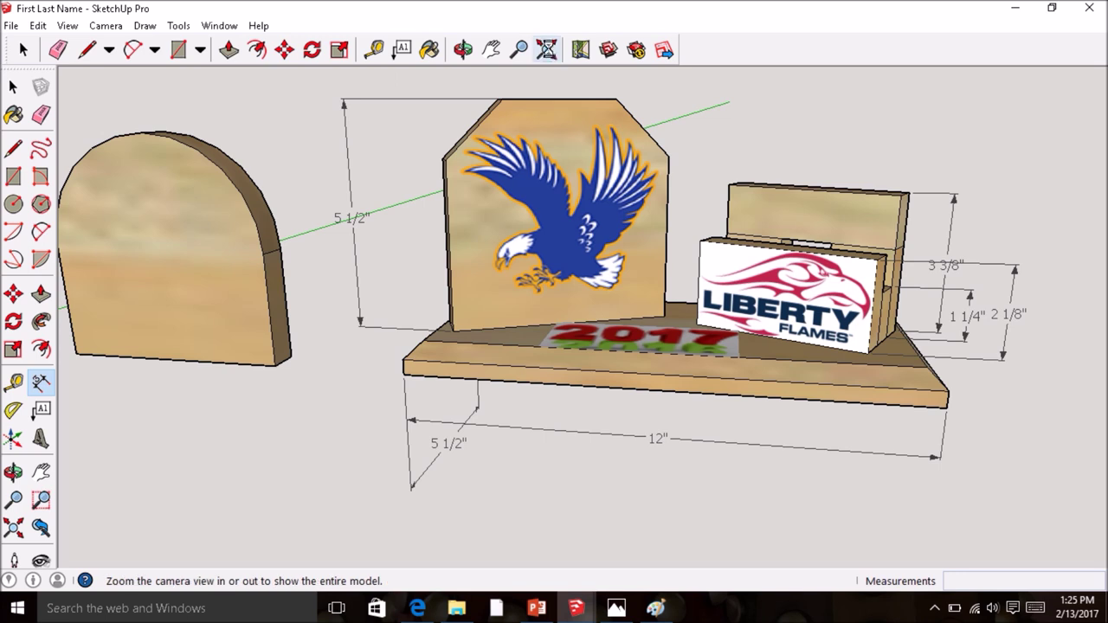
Step: Add a leader text to the eagle panel's angled edge reading "First Last Name" with "Period #?" on a second line
left_click(547, 49)
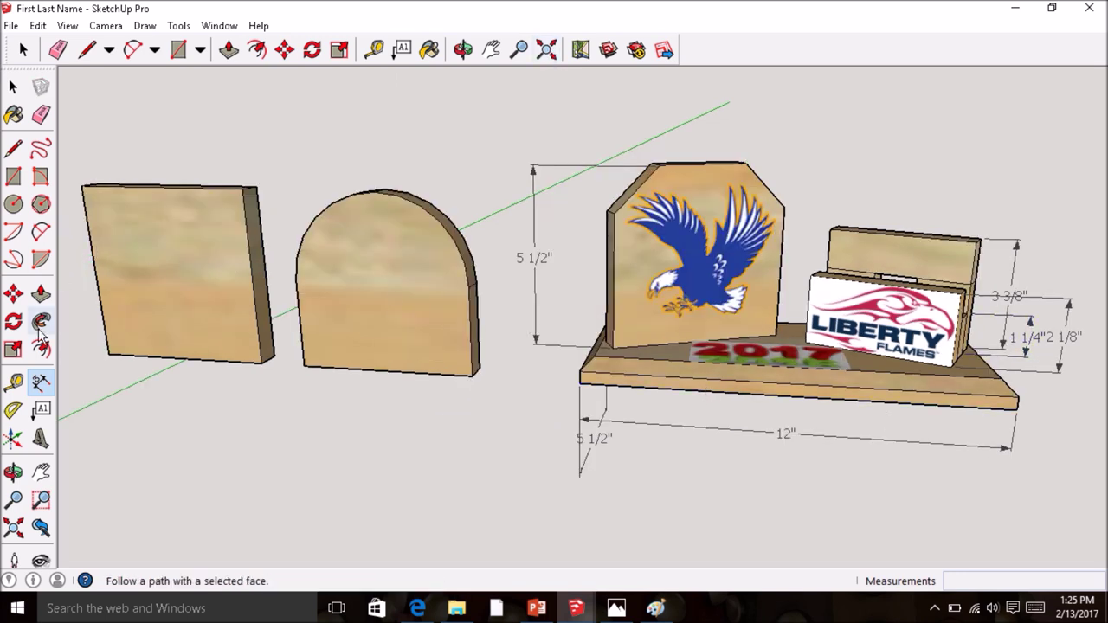
left_click(41, 409)
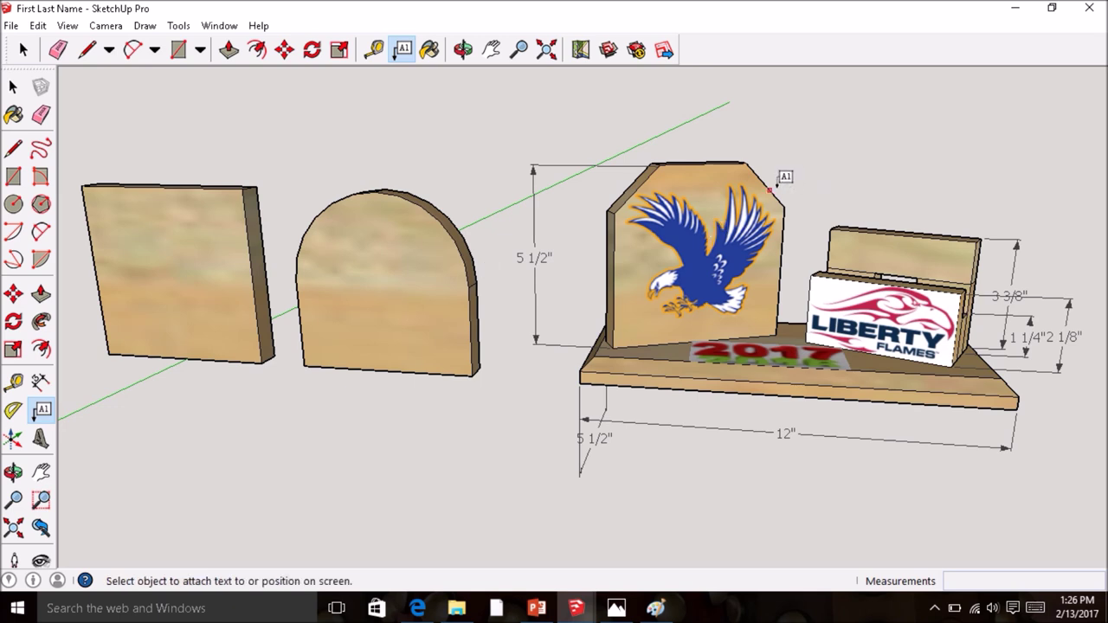
left_click(770, 189)
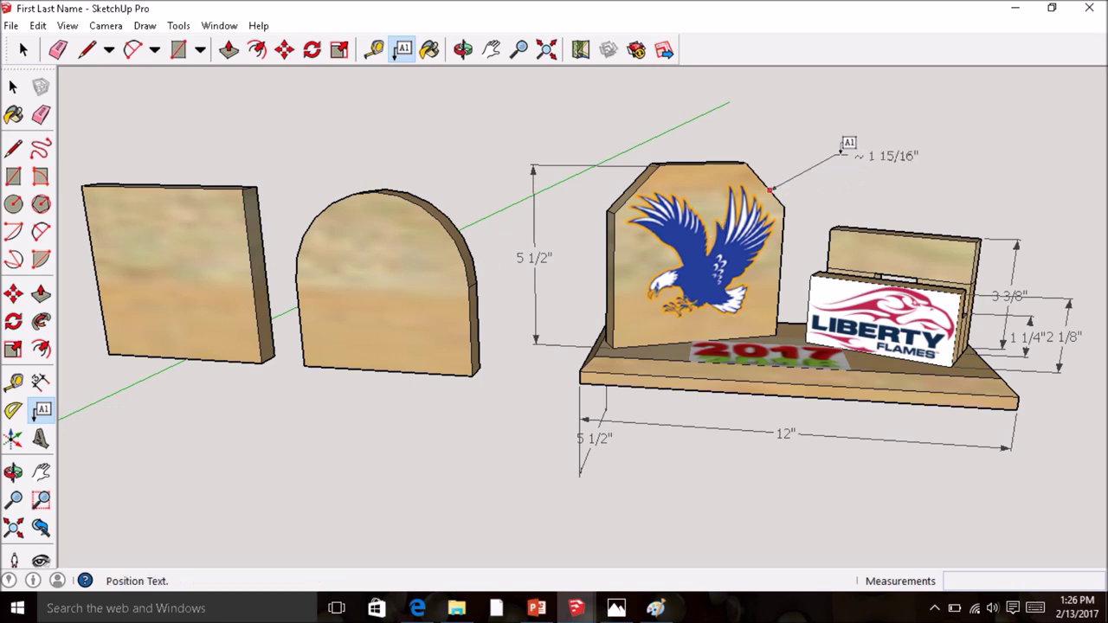
left_click(849, 154)
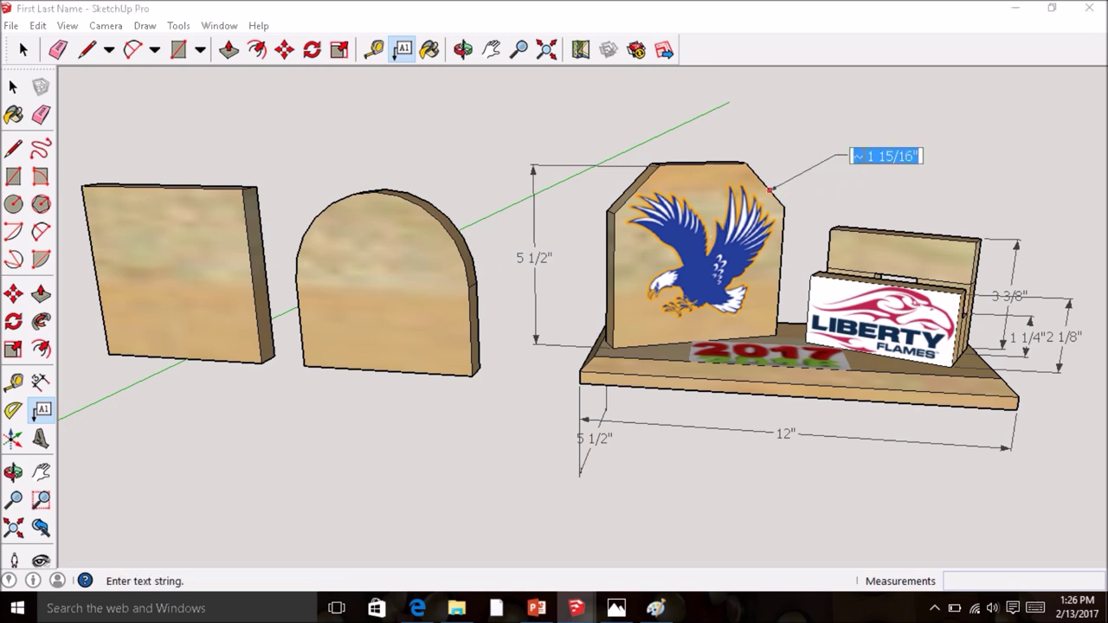
type("First")
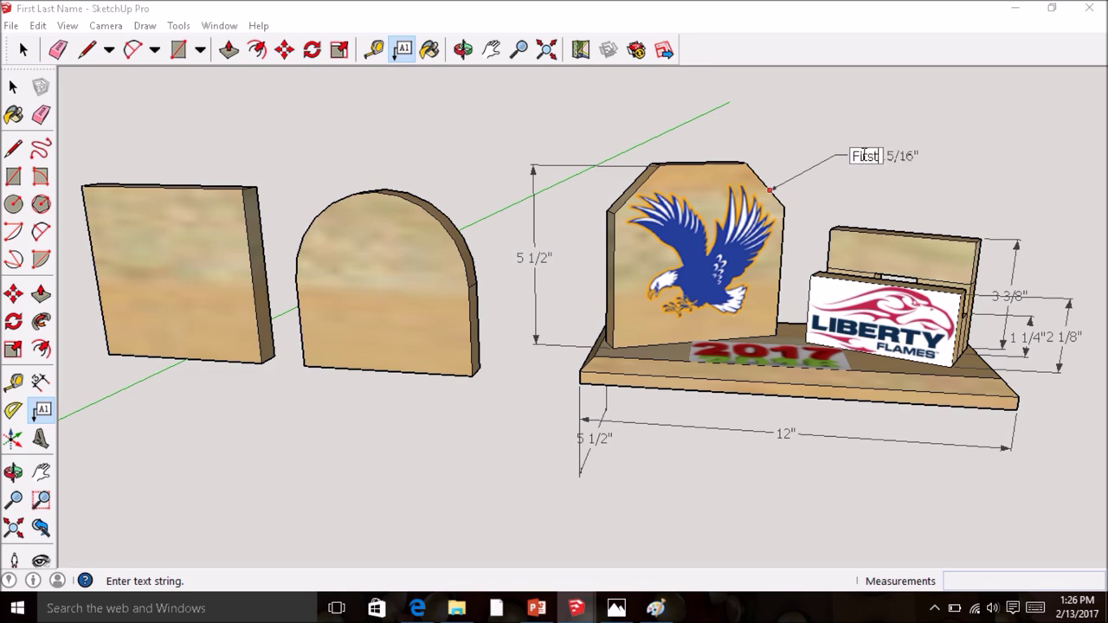
type(" Last Name")
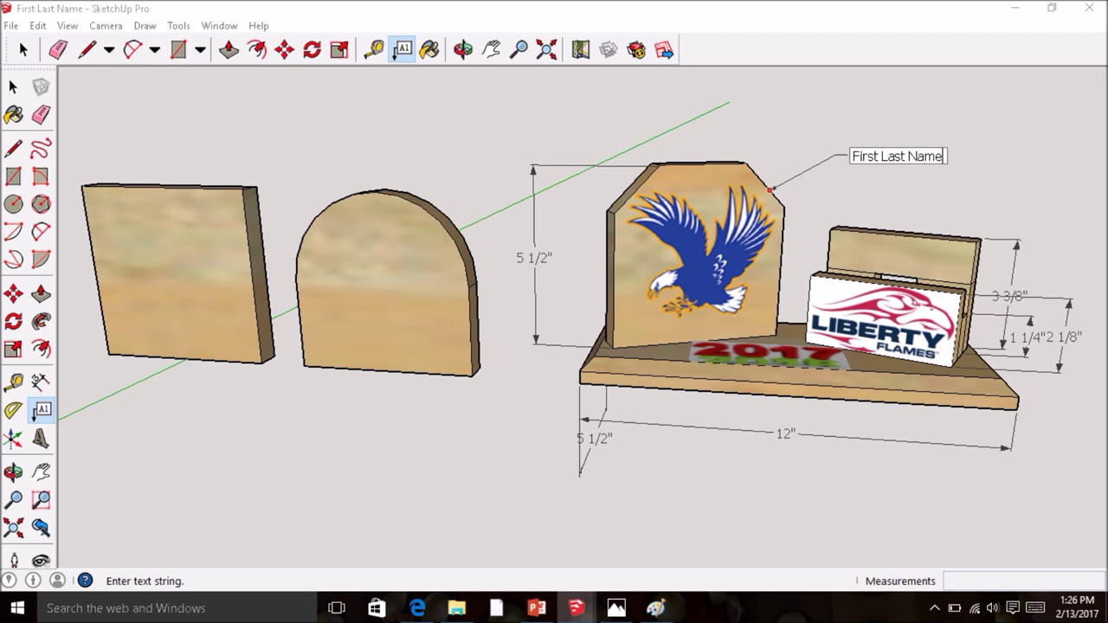
key("Return")
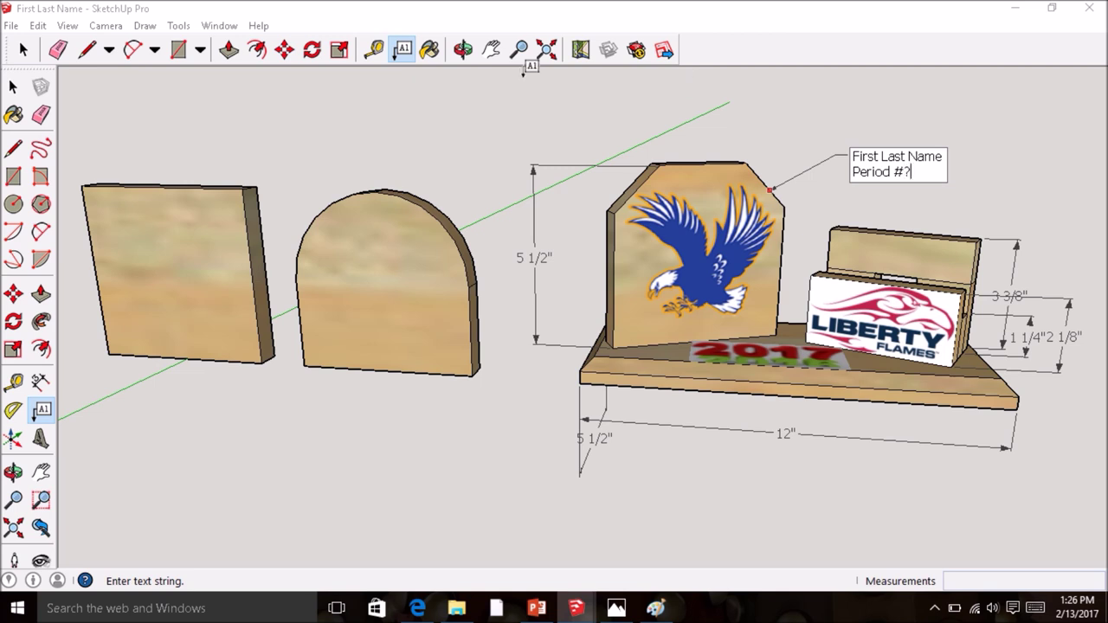
Step: Save the model and print one copy fitted to the page on the LMS - TechEd Lab printer
left_click(11, 26)
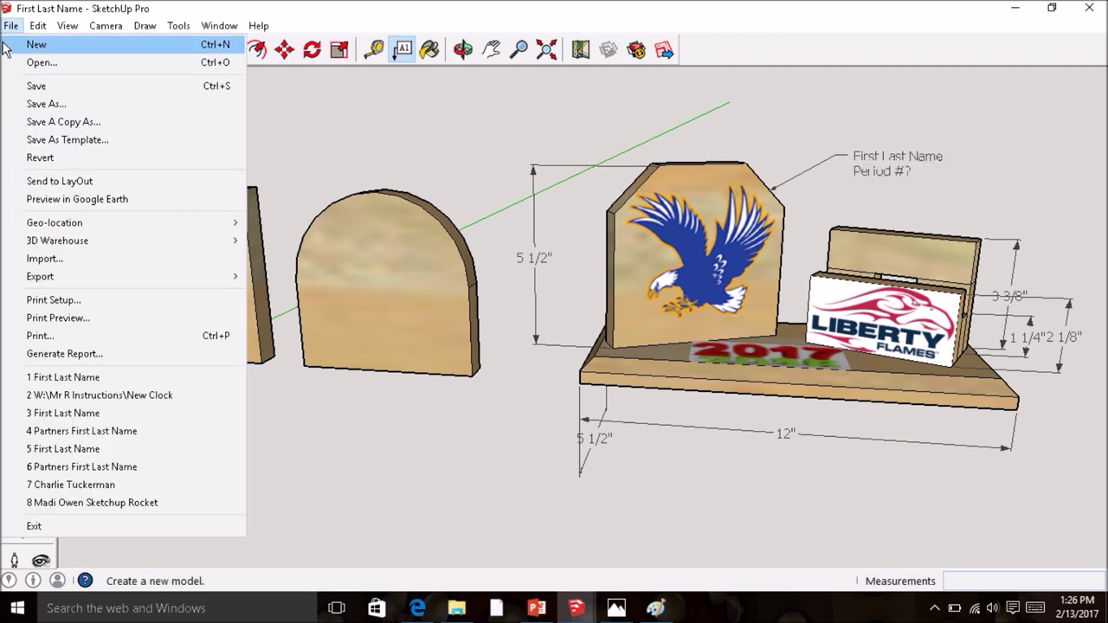
left_click(47, 87)
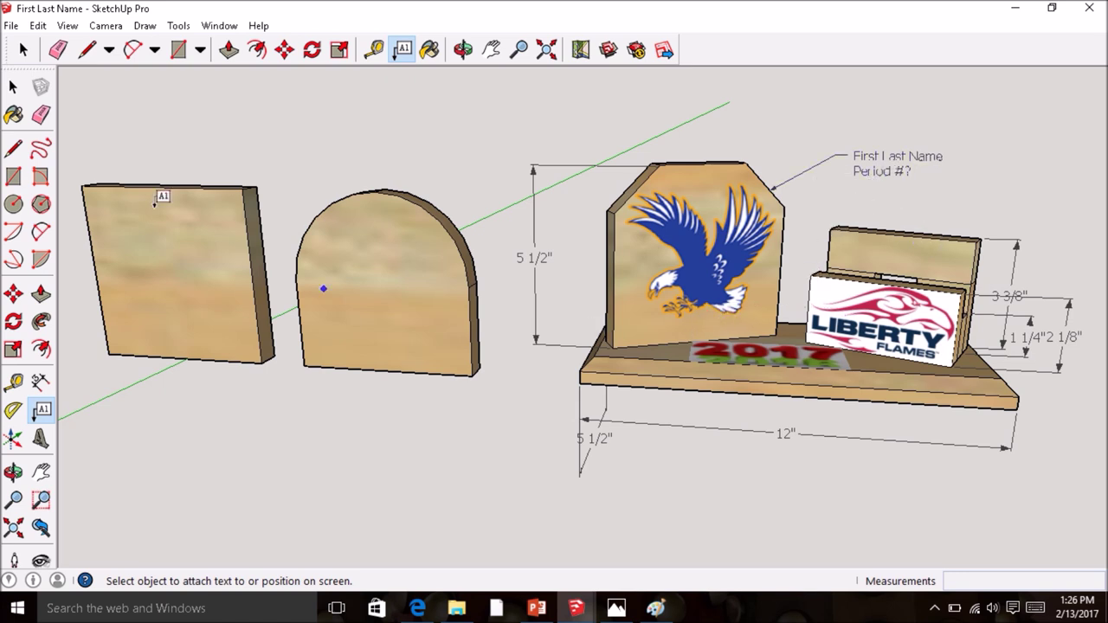
left_click(11, 26)
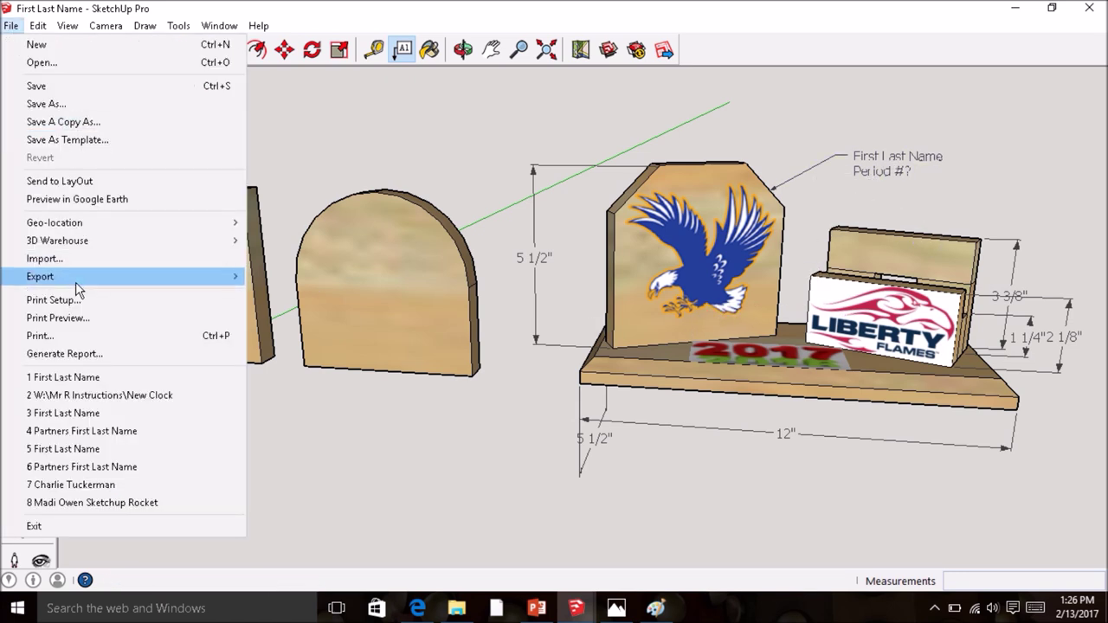
left_click(75, 330)
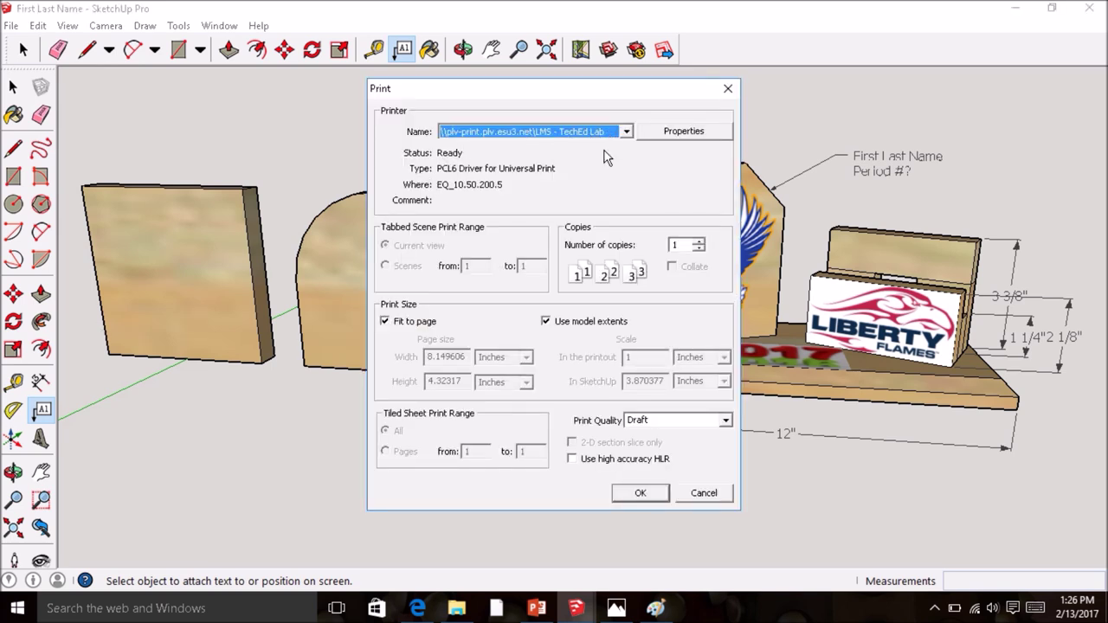
left_click(639, 496)
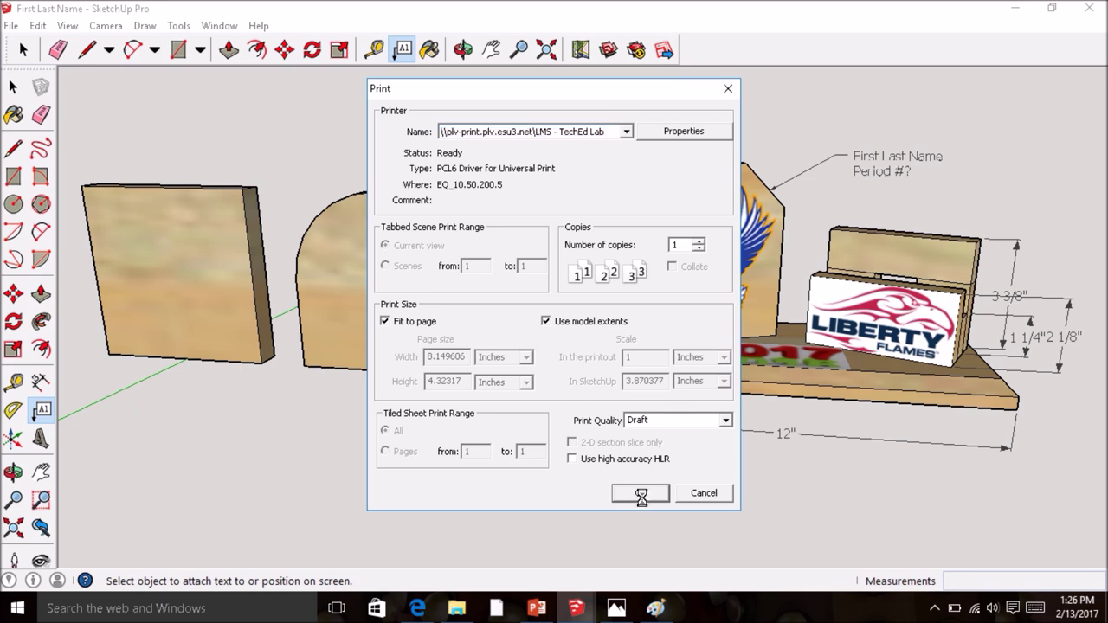